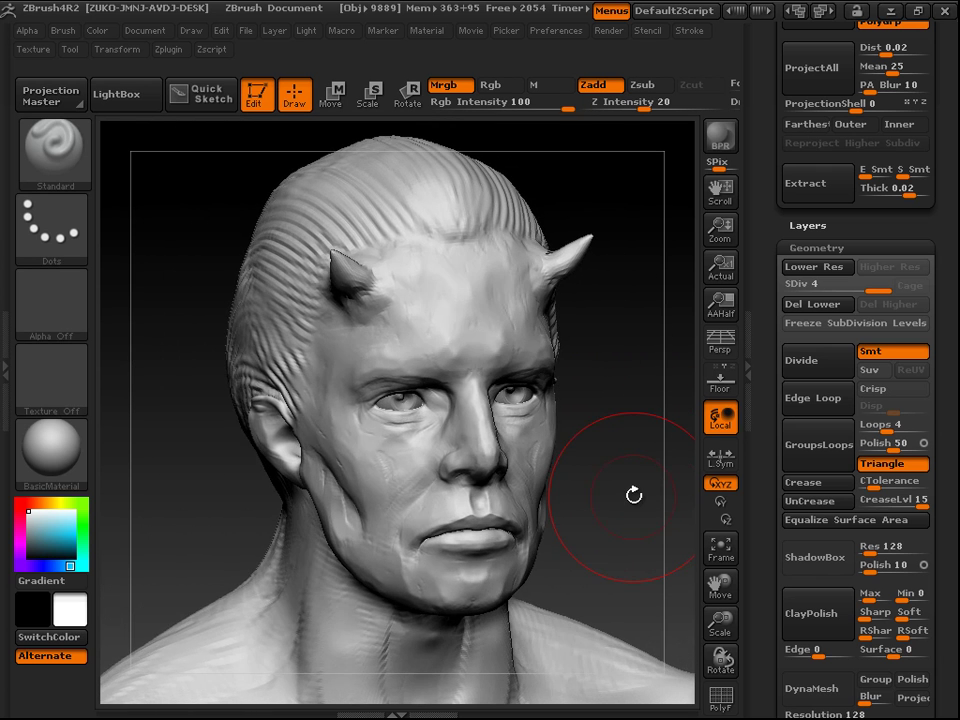
Step: Examine the horned head from several angles, finishing with a straight front view of the face
mouse_move(594, 450)
left_mouse_down()
mouse_move(596, 420)
mouse_move(643, 414)
mouse_move(594, 409)
mouse_move(500, 300)
left_mouse_up()
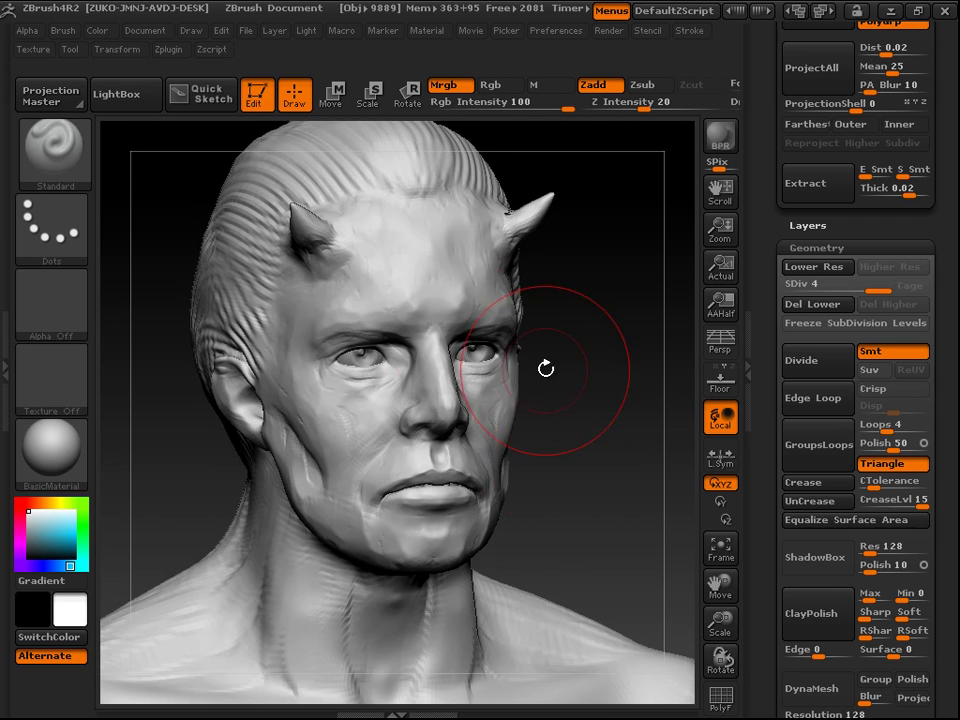
mouse_move(618, 387)
left_mouse_down()
mouse_move(493, 336)
mouse_move(619, 407)
mouse_move(602, 418)
mouse_move(629, 424)
mouse_move(636, 405)
mouse_move(636, 433)
mouse_move(583, 414)
mouse_move(626, 467)
mouse_move(601, 418)
left_mouse_up()
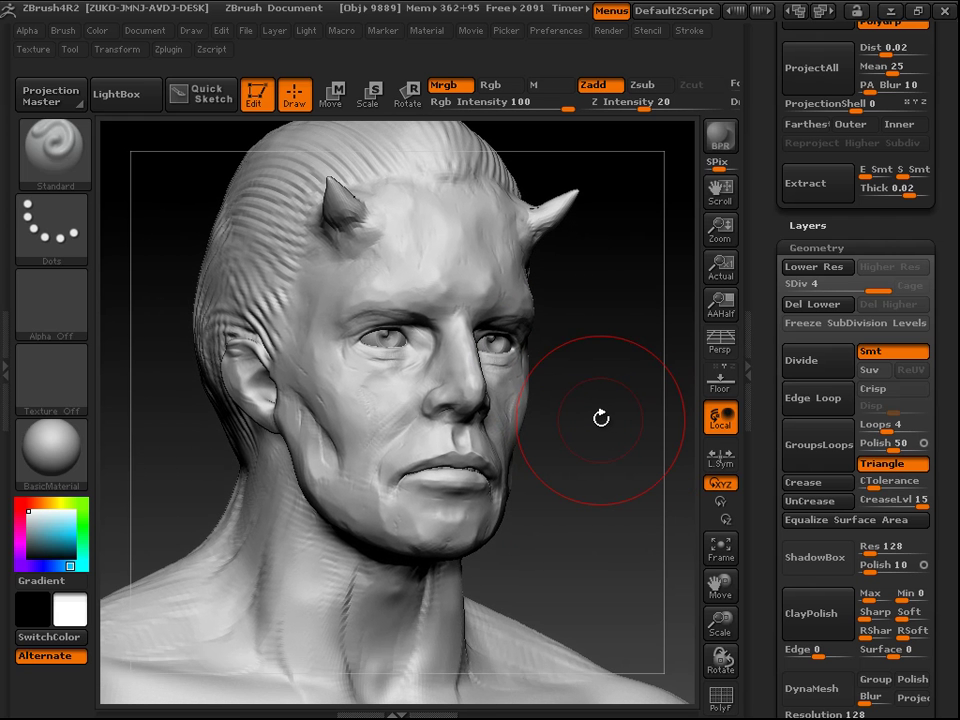
mouse_move(581, 369)
left_mouse_down()
mouse_move(602, 392)
mouse_move(544, 377)
mouse_move(467, 386)
mouse_move(533, 375)
mouse_move(572, 351)
left_mouse_up()
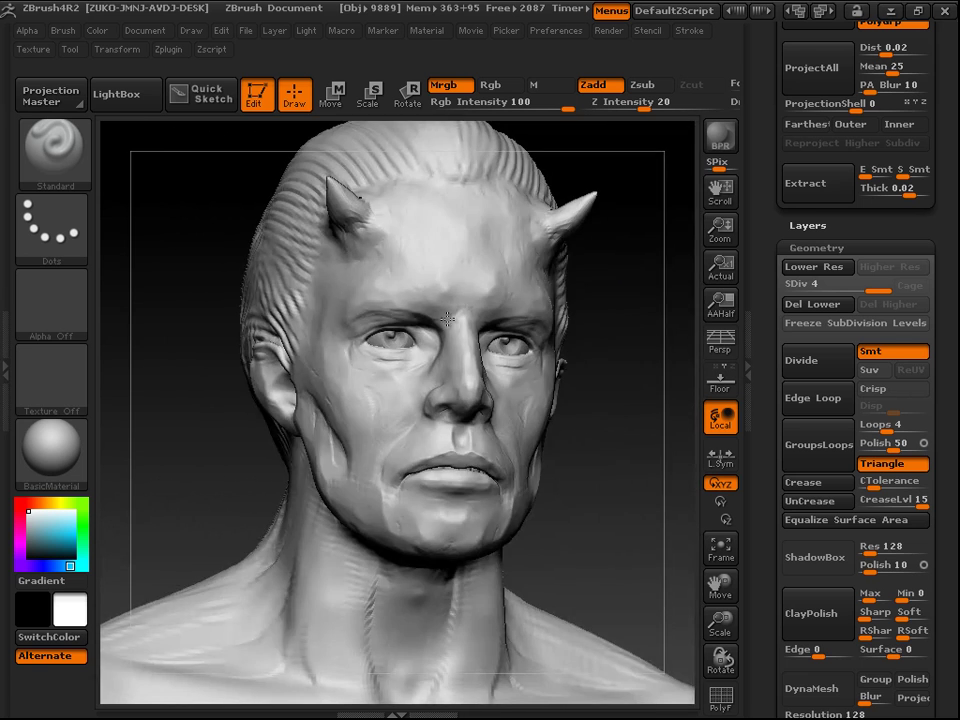
left_click_drag(447, 319, 528, 362)
mouse_move(615, 405)
left_mouse_down()
mouse_move(628, 435)
mouse_move(617, 444)
mouse_move(589, 349)
mouse_move(602, 377)
mouse_move(550, 372)
mouse_move(602, 388)
mouse_move(603, 380)
mouse_move(270, 369)
mouse_move(225, 405)
mouse_move(231, 358)
left_mouse_up()
mouse_move(212, 298)
left_mouse_down()
mouse_move(238, 285)
mouse_move(251, 358)
mouse_move(572, 396)
mouse_move(638, 317)
mouse_move(624, 313)
mouse_move(634, 315)
mouse_move(636, 339)
mouse_move(626, 424)
mouse_move(206, 501)
left_mouse_up()
left_click_drag(282, 519, 145, 625, "alt")
mouse_move(600, 299)
left_mouse_down()
mouse_move(614, 298)
mouse_move(621, 281)
mouse_move(583, 343)
left_mouse_up()
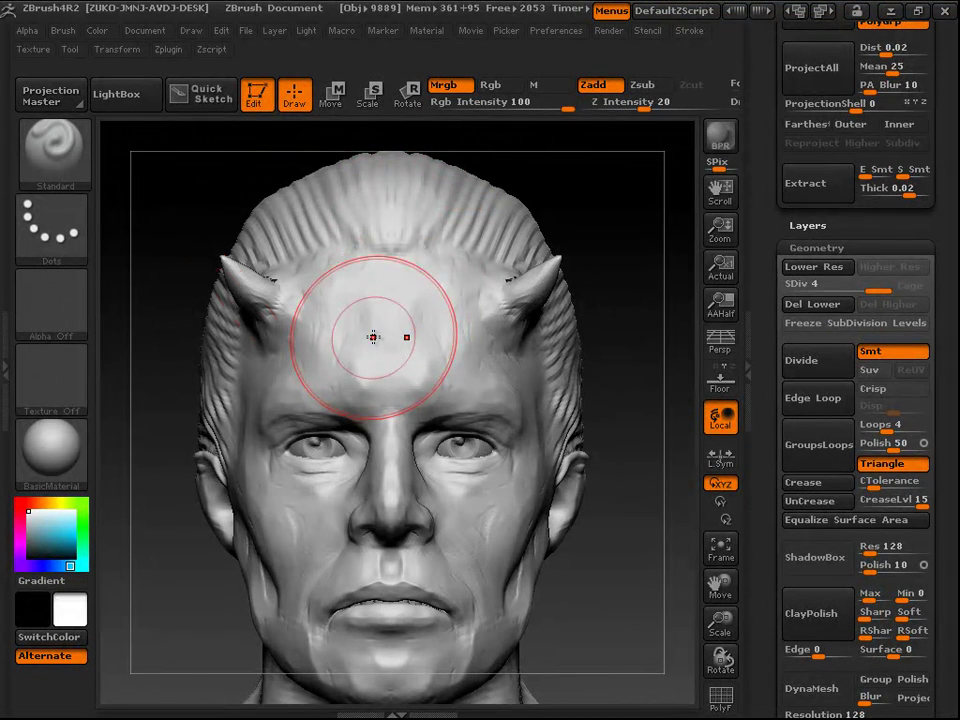
Step: Shrink the Standard brush and sculpt clusters of small bumps on the forehead between the horns, with no alpha applied
left_click(62, 327)
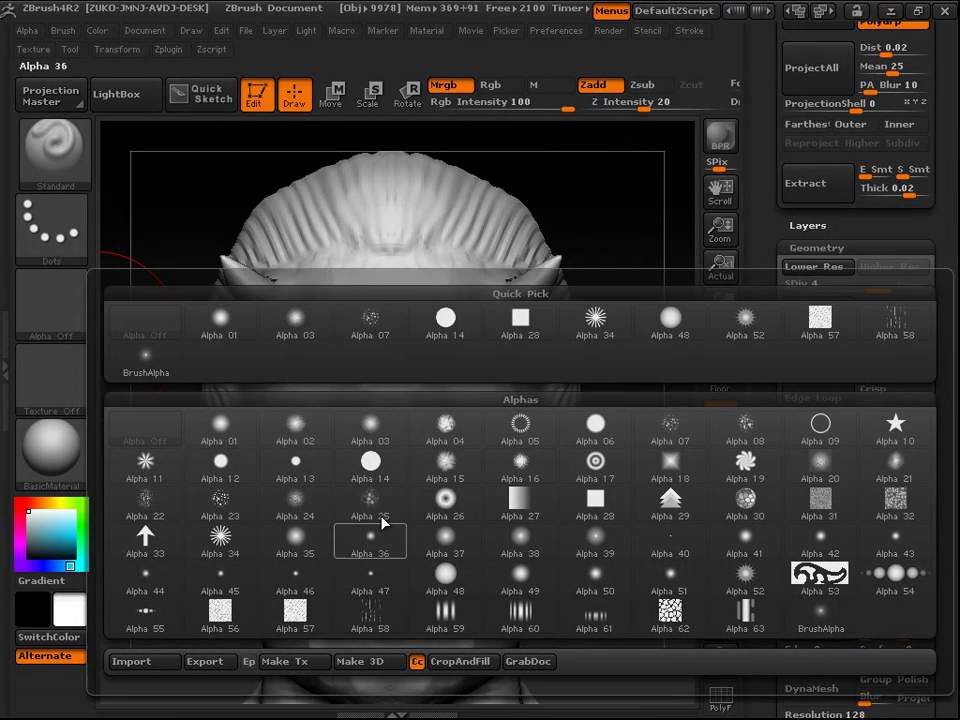
mouse_move(405, 490)
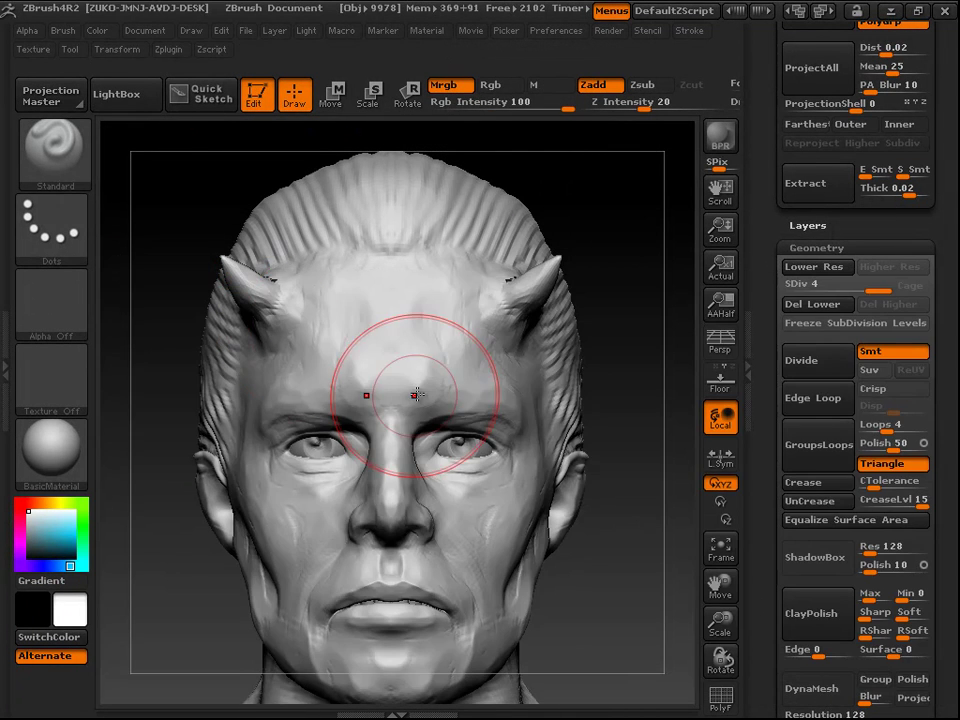
mouse_move(659, 457)
left_mouse_down()
mouse_move(671, 461)
mouse_move(639, 450)
mouse_move(645, 482)
mouse_move(619, 469)
mouse_move(656, 478)
mouse_move(646, 494)
left_mouse_up()
key("space")
left_click_drag(493, 284, 464, 276)
mouse_move(377, 260)
left_mouse_down()
mouse_move(406, 314)
mouse_move(411, 302)
mouse_move(424, 305)
left_mouse_up()
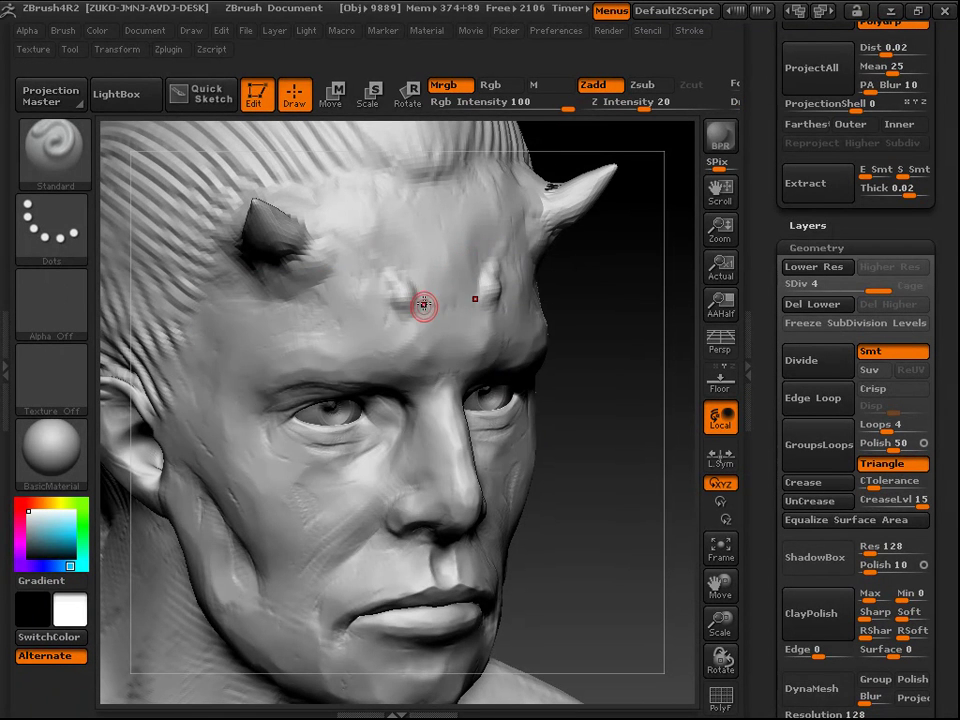
left_click(377, 217)
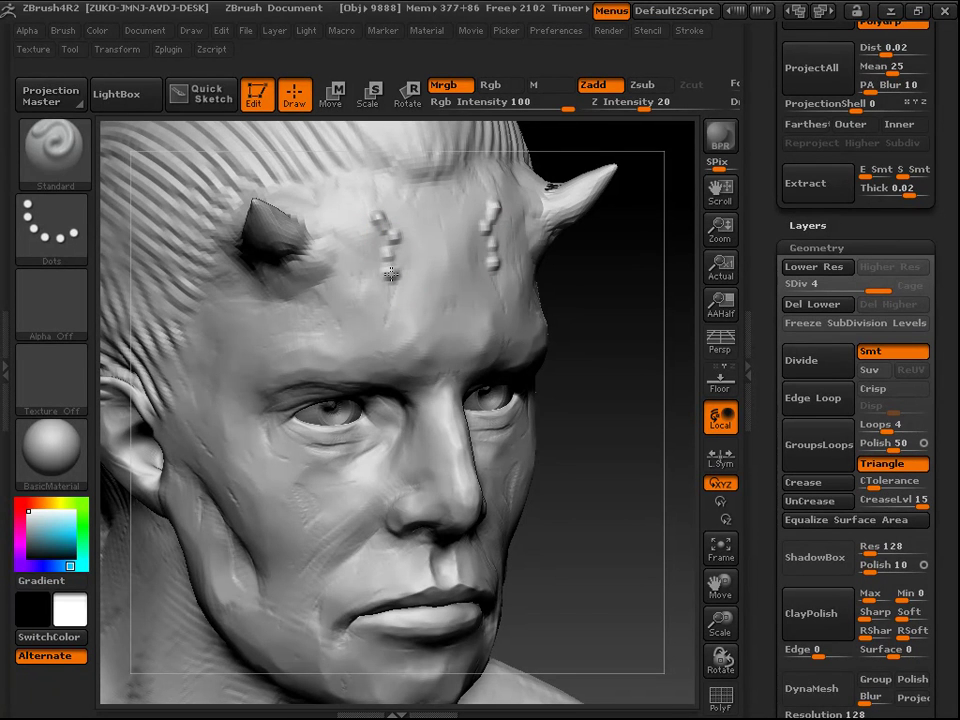
left_click(361, 232)
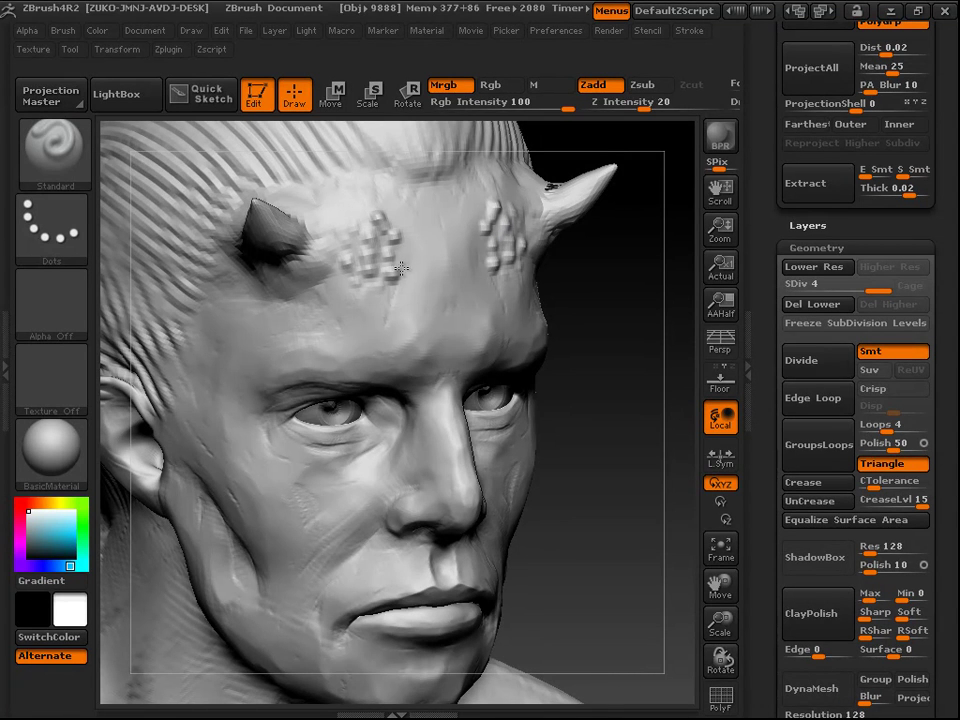
Step: Undo all the small bumps sculpted on the forehead
key("ctrl")
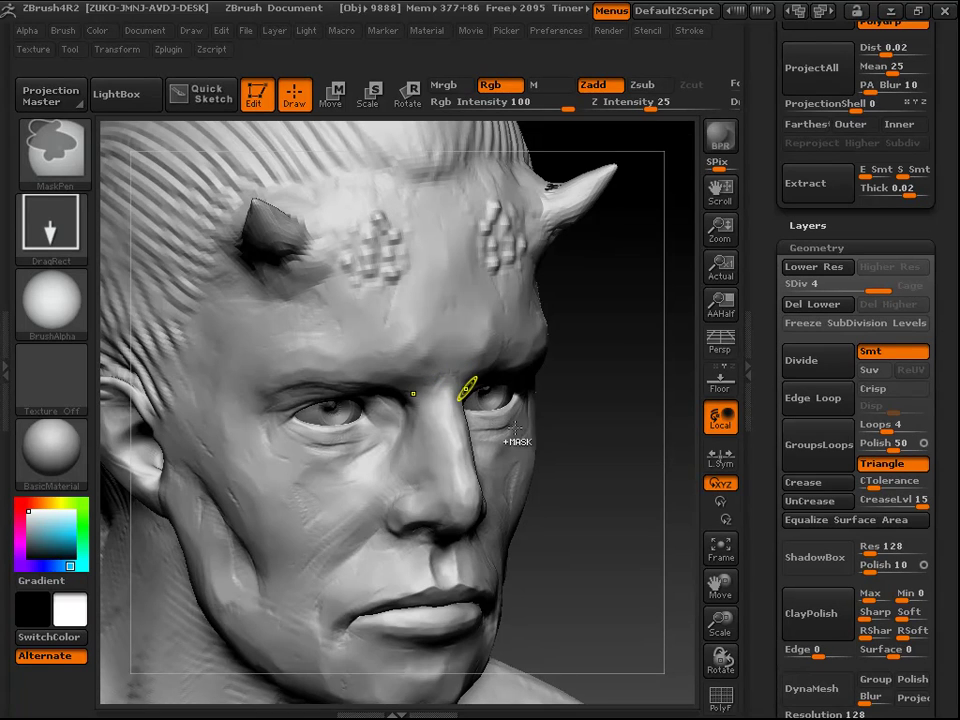
key("ctrl+z")
key("ctrl+z")
key("ctrl+z")
key("ctrl+z")
key("ctrl+z")
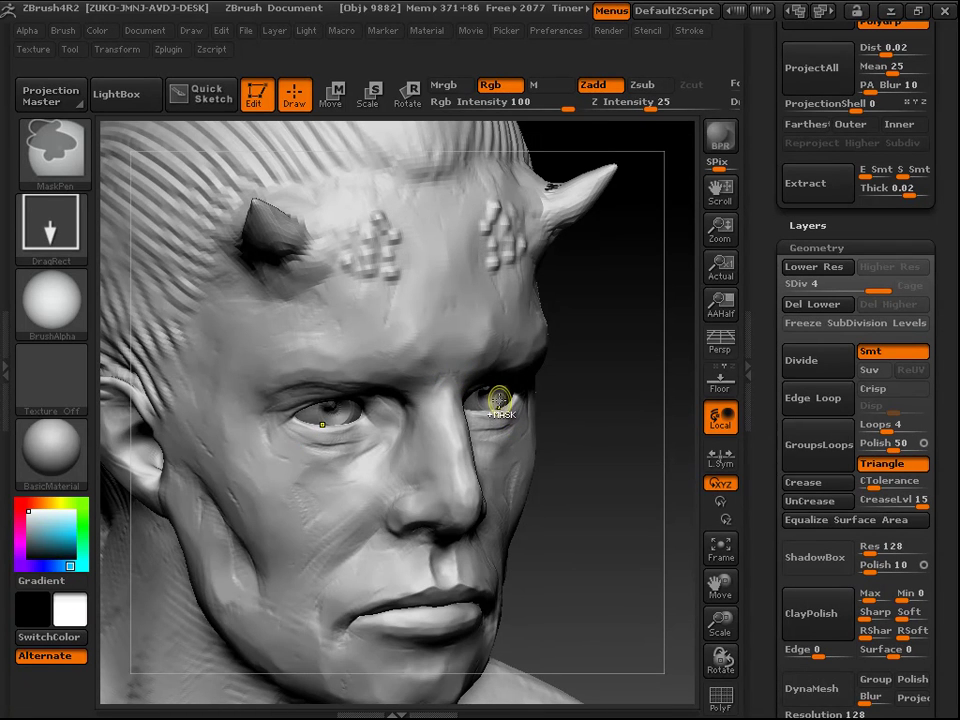
key("ctrl+z")
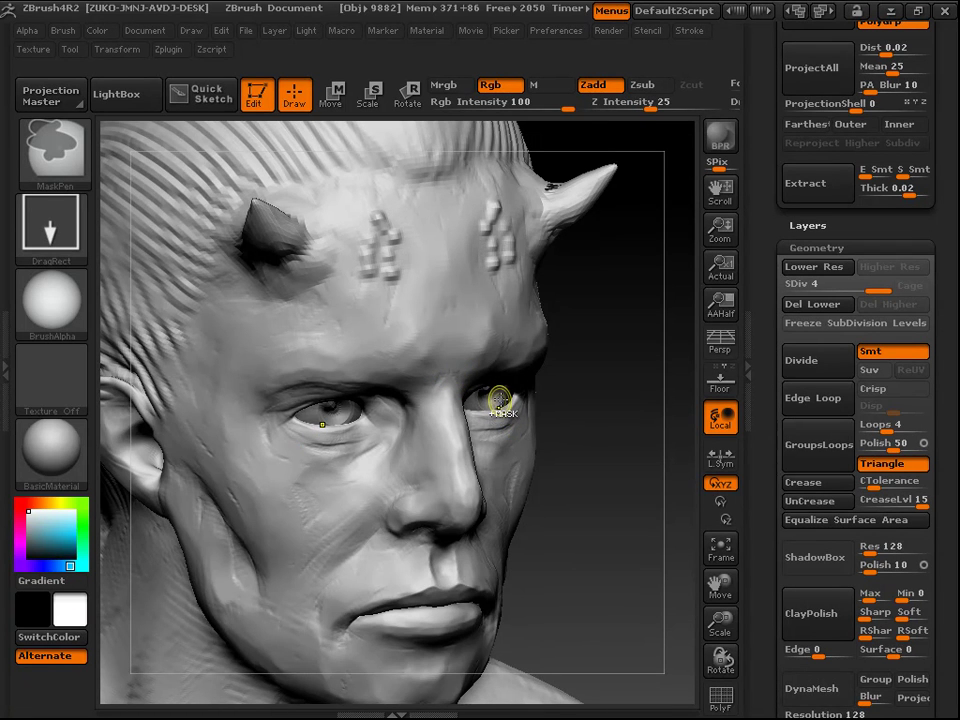
key("ctrl+z")
key("ctrl+z")
key("ctrl+z")
key("ctrl+z")
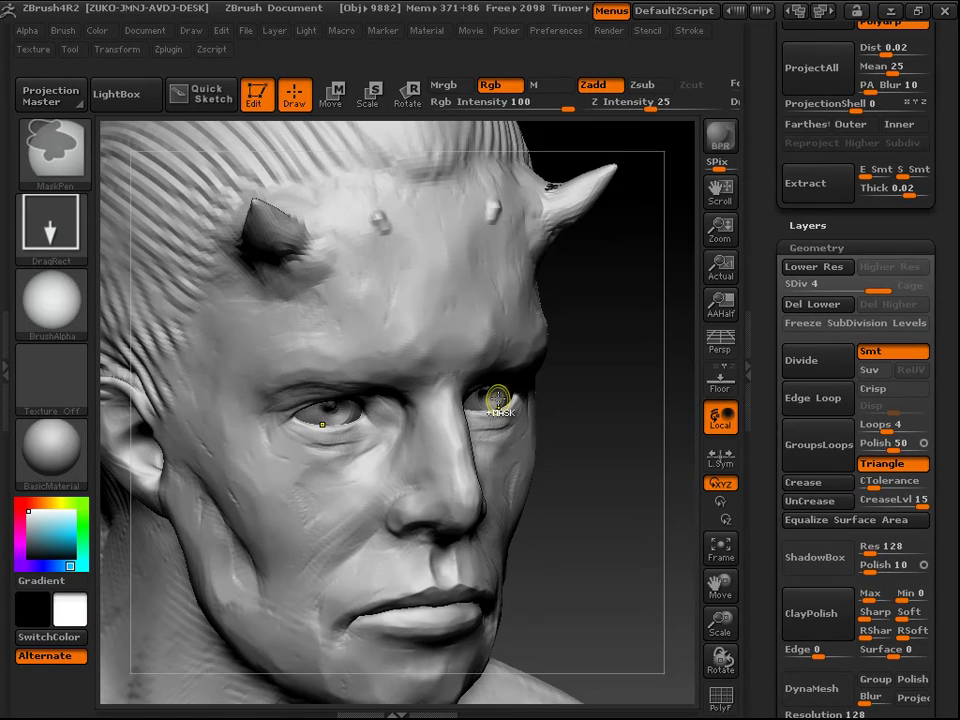
key("ctrl+z")
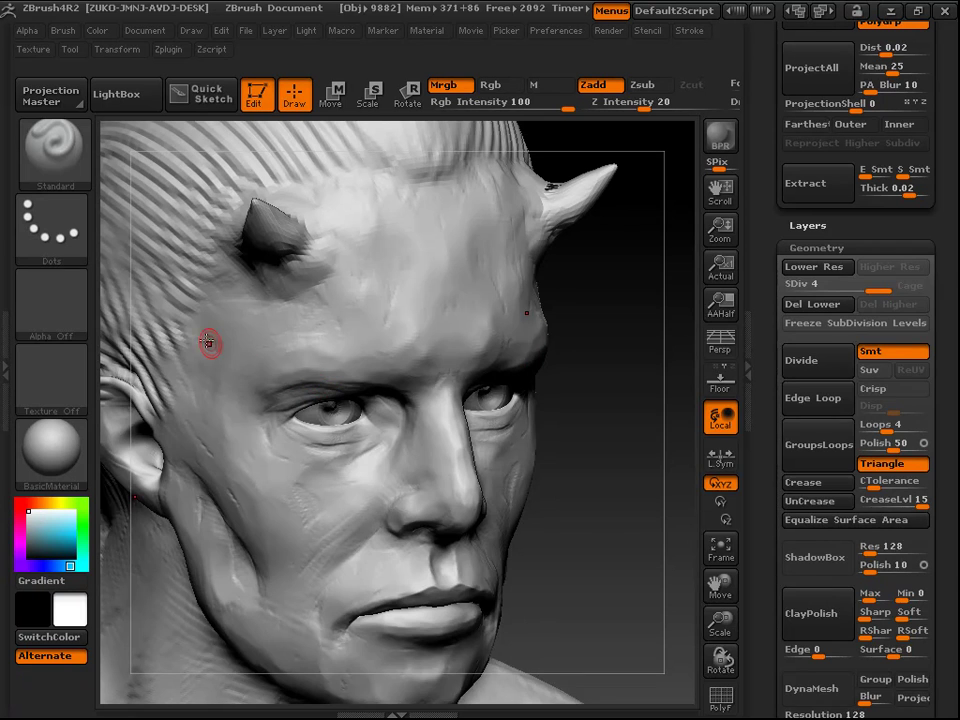
Step: Try stamping Alpha 23 across the forehead with the DragRect stroke, check it from another angle, and undo it
left_click(66, 311)
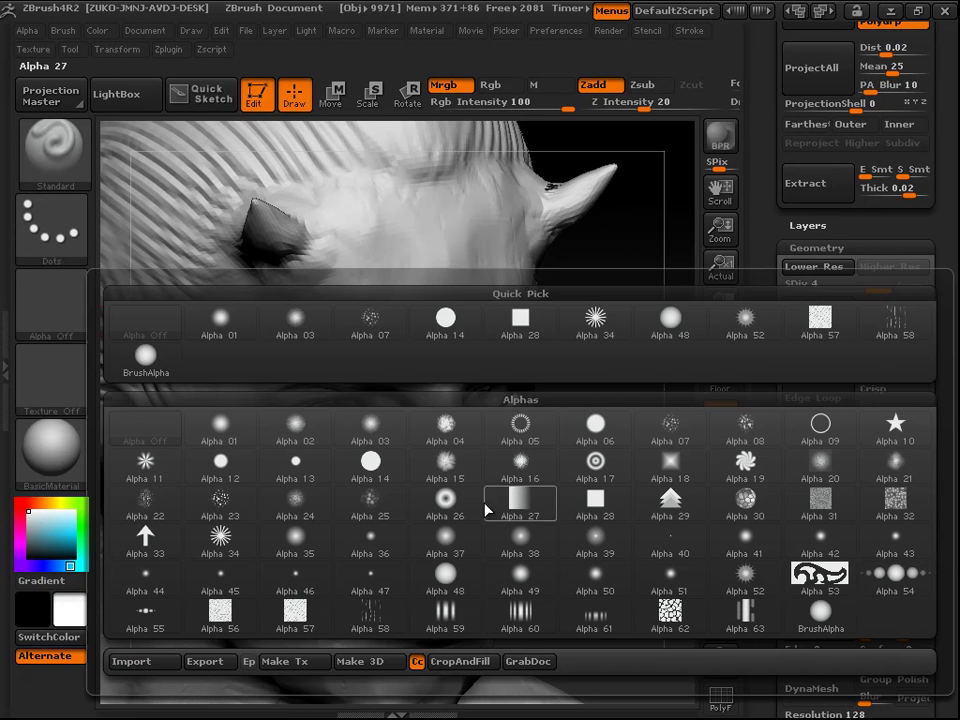
left_click(248, 497)
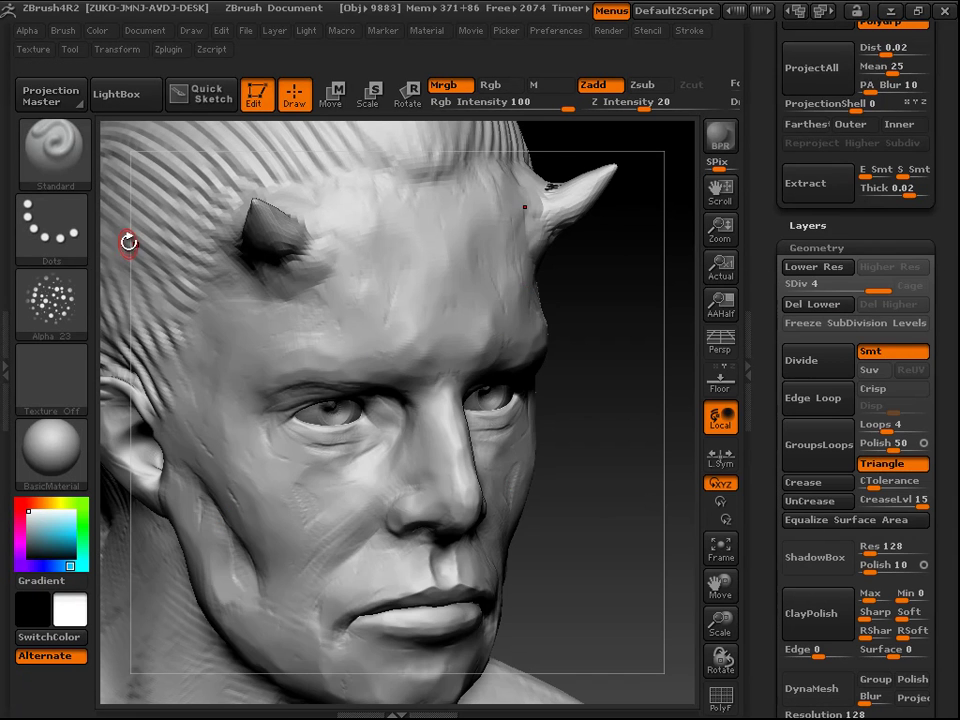
left_click(52, 228)
left_click(141, 242)
mouse_move(373, 251)
left_mouse_down()
mouse_move(430, 201)
mouse_move(472, 182)
left_mouse_up()
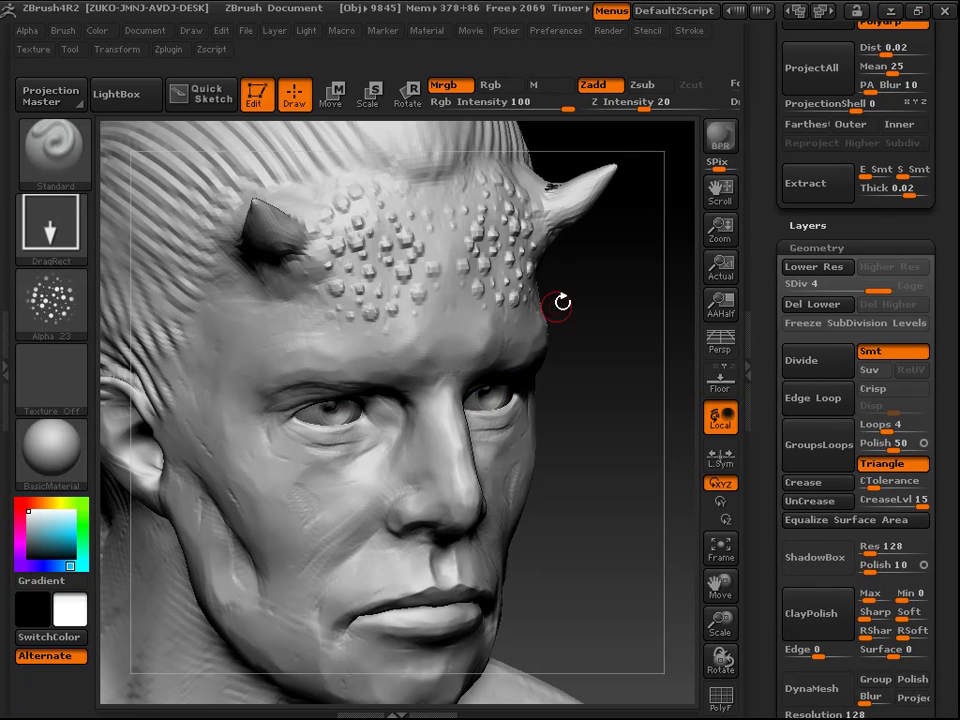
mouse_move(605, 403)
left_mouse_down()
mouse_move(544, 373)
mouse_move(624, 409)
left_mouse_up()
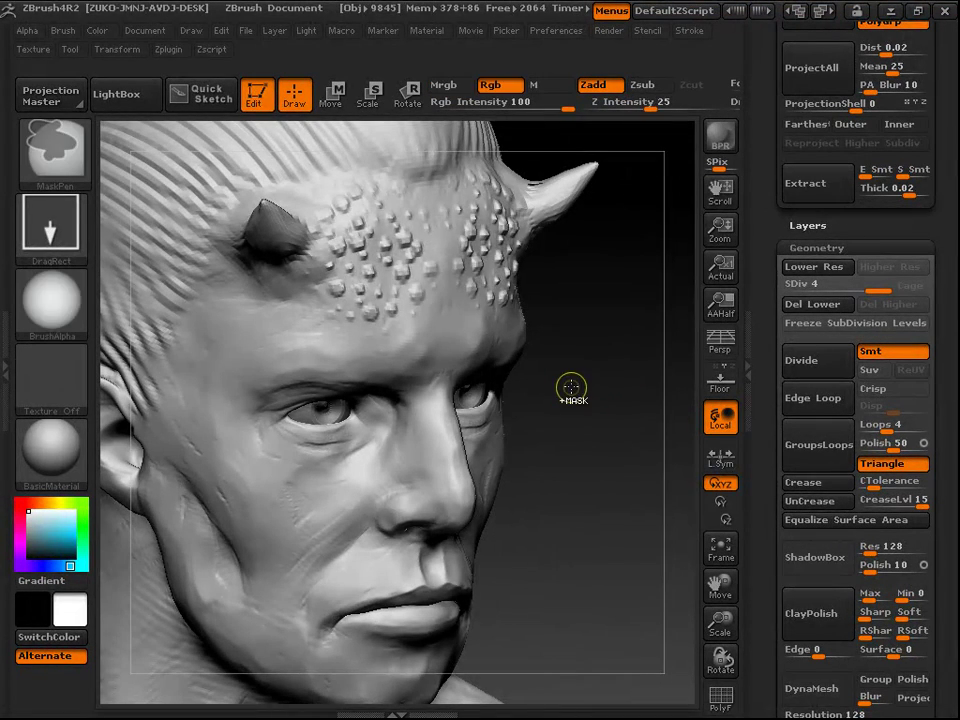
mouse_move(578, 470)
left_mouse_down()
mouse_move(561, 435)
mouse_move(610, 464)
left_mouse_up()
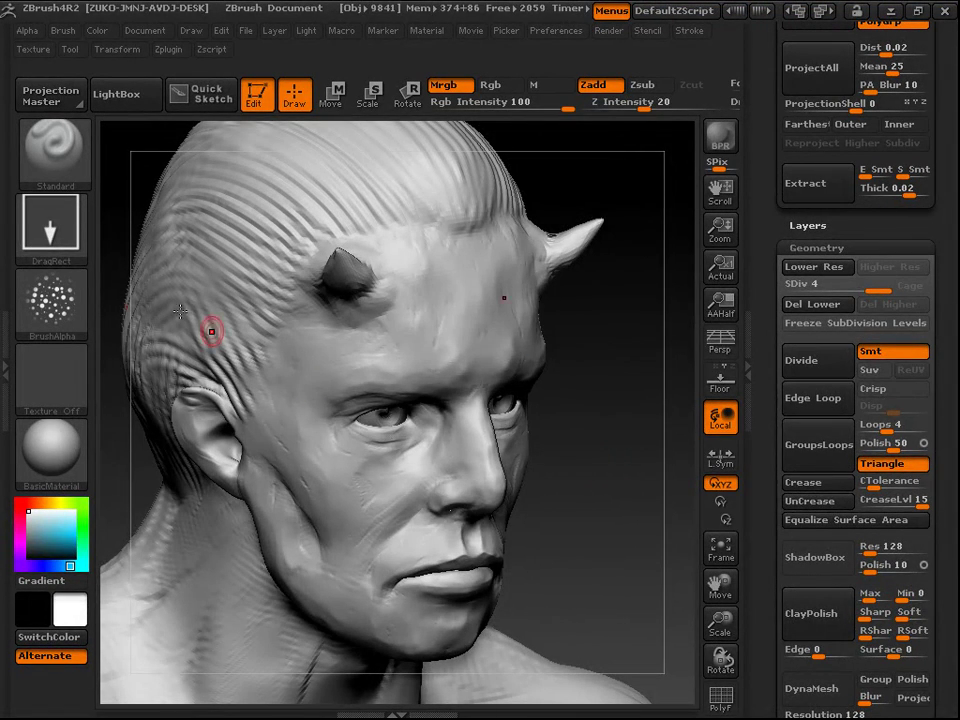
Step: Set the Standard brush to Alpha 29 with the Dots stroke
left_click(52, 300)
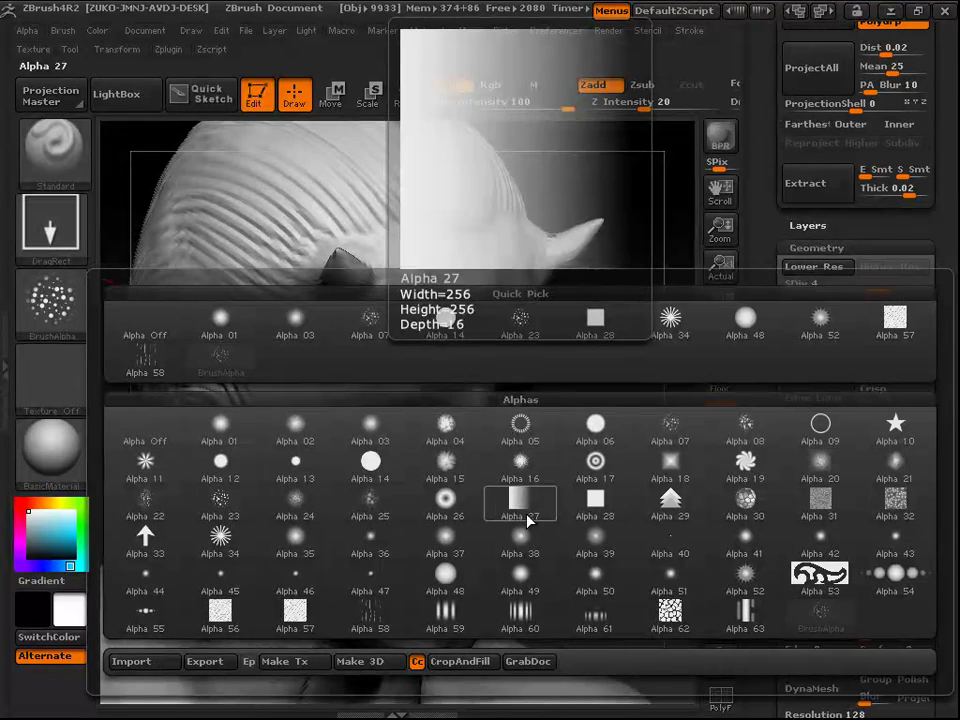
left_click(670, 503)
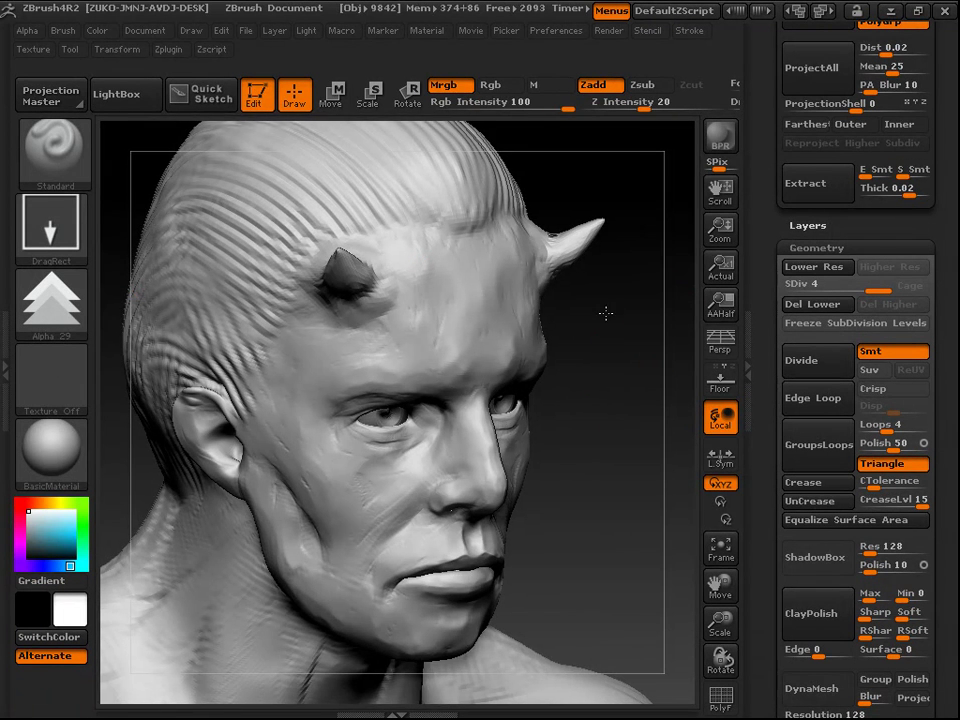
left_click_drag(610, 337, 604, 374, "alt")
mouse_move(616, 467)
left_mouse_down()
mouse_move(628, 405)
mouse_move(612, 408)
left_mouse_up()
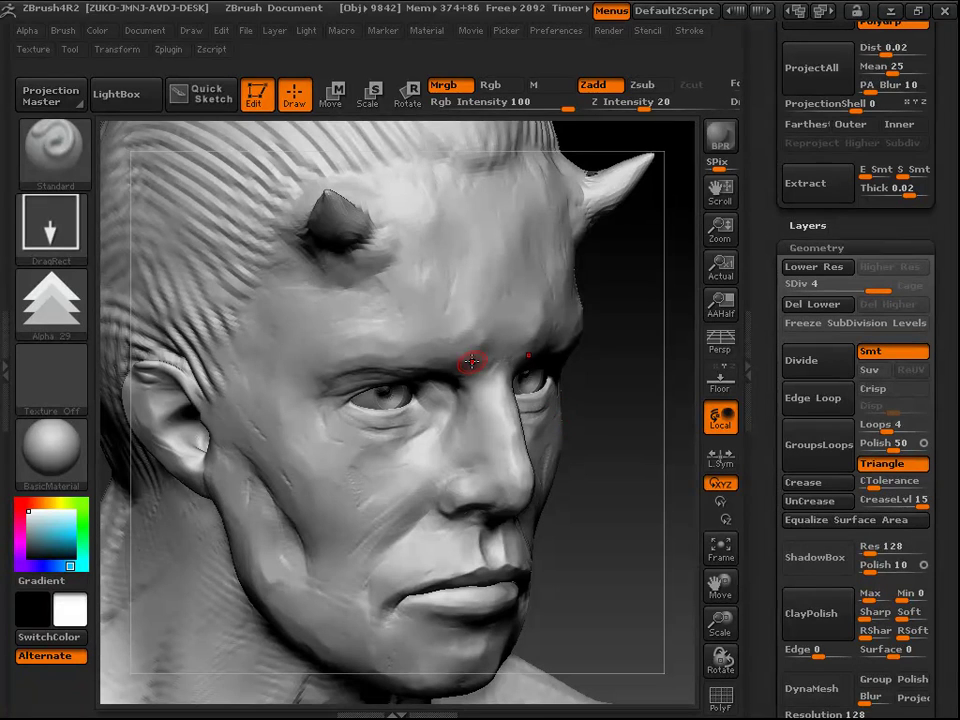
left_click(84, 238)
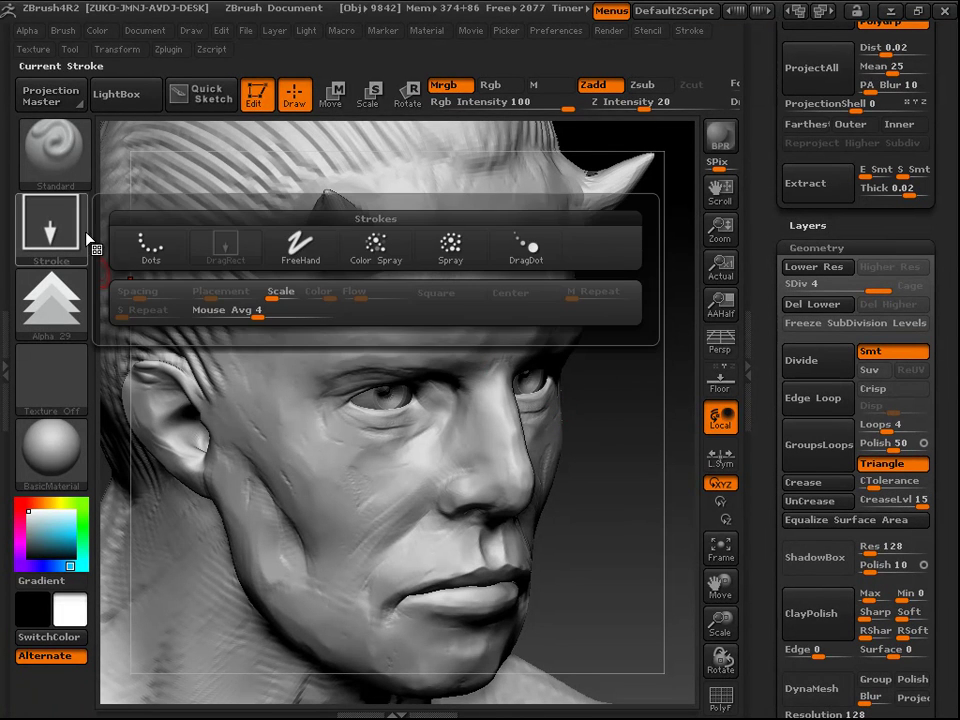
left_click(48, 305)
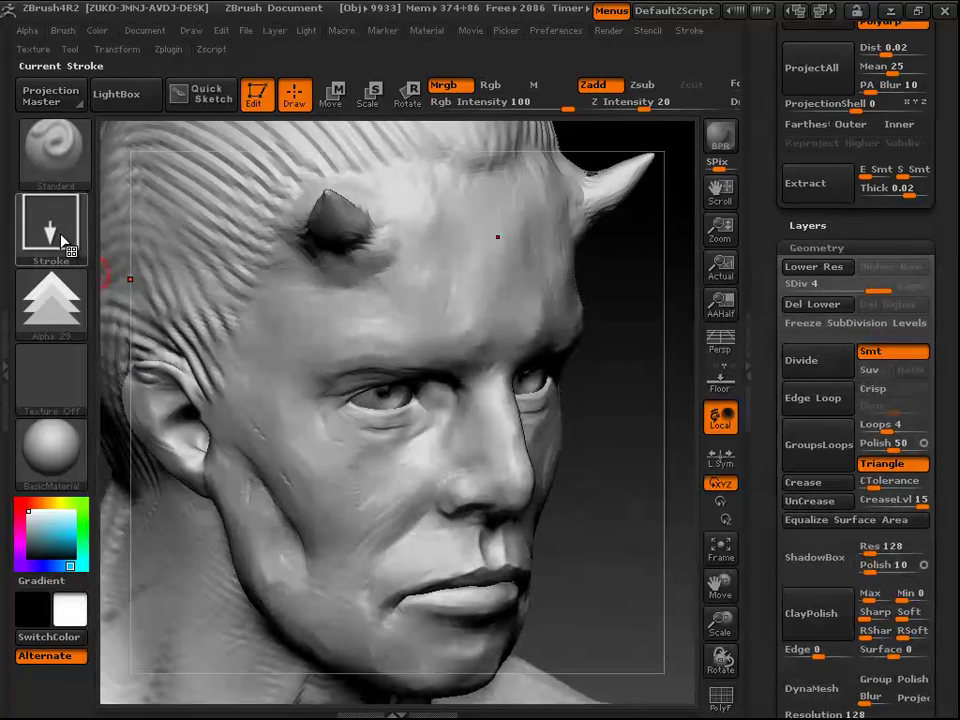
left_click(50, 225)
left_click(152, 260)
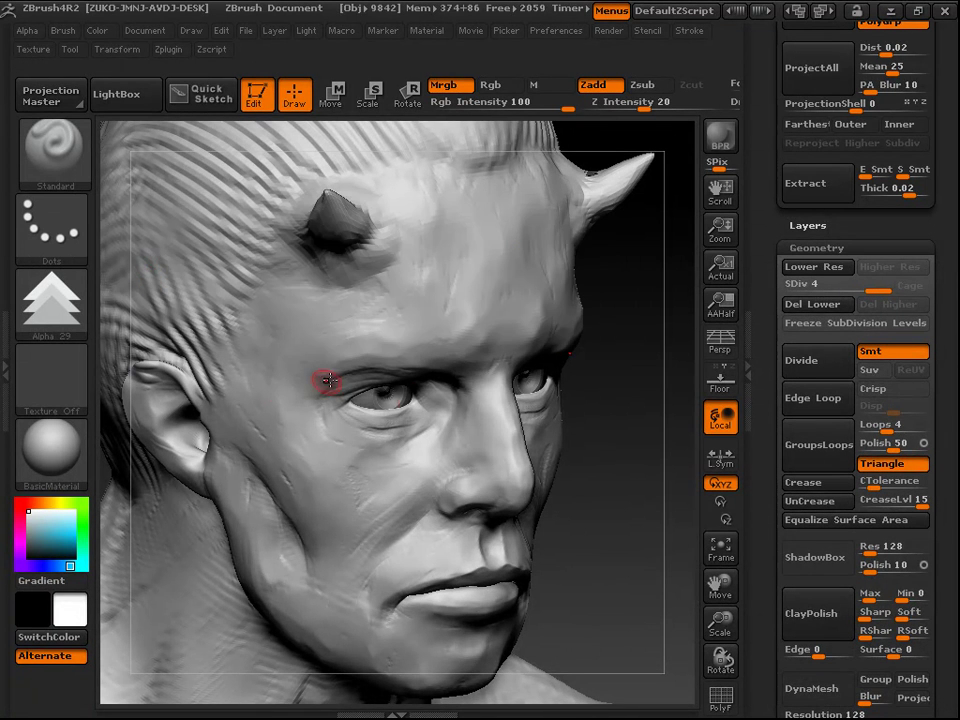
Step: Try freehand Alpha 29 strokes across the forehead and above the brow, and undo them
mouse_move(356, 340)
left_mouse_down()
mouse_move(463, 300)
mouse_move(461, 228)
left_mouse_up()
mouse_move(416, 333)
left_mouse_down()
mouse_move(332, 292)
mouse_move(242, 311)
left_mouse_up()
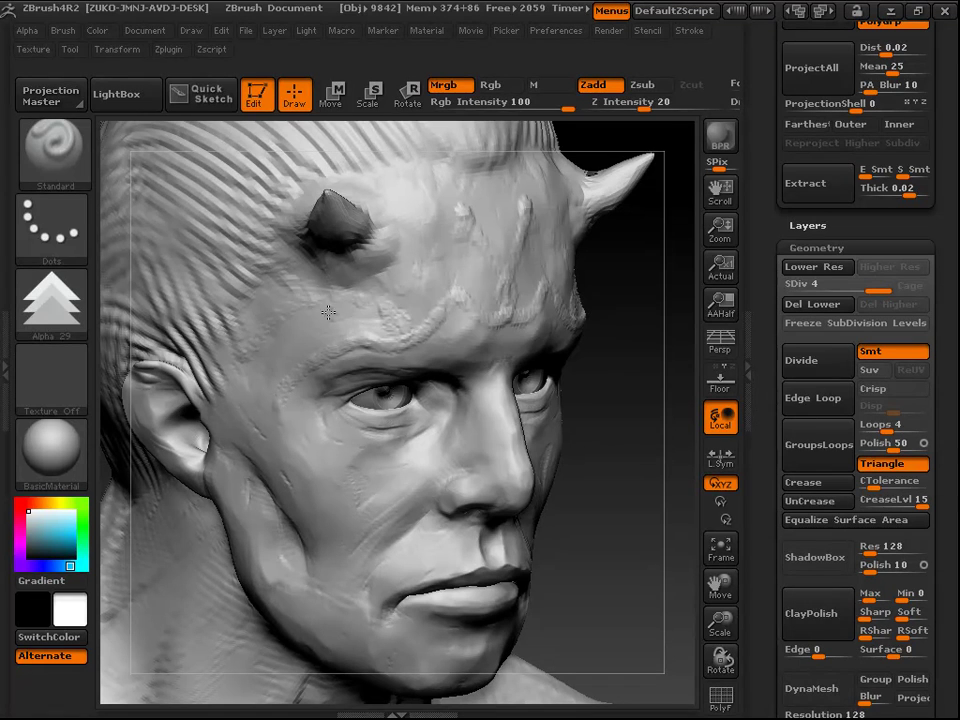
key("ctrl+z")
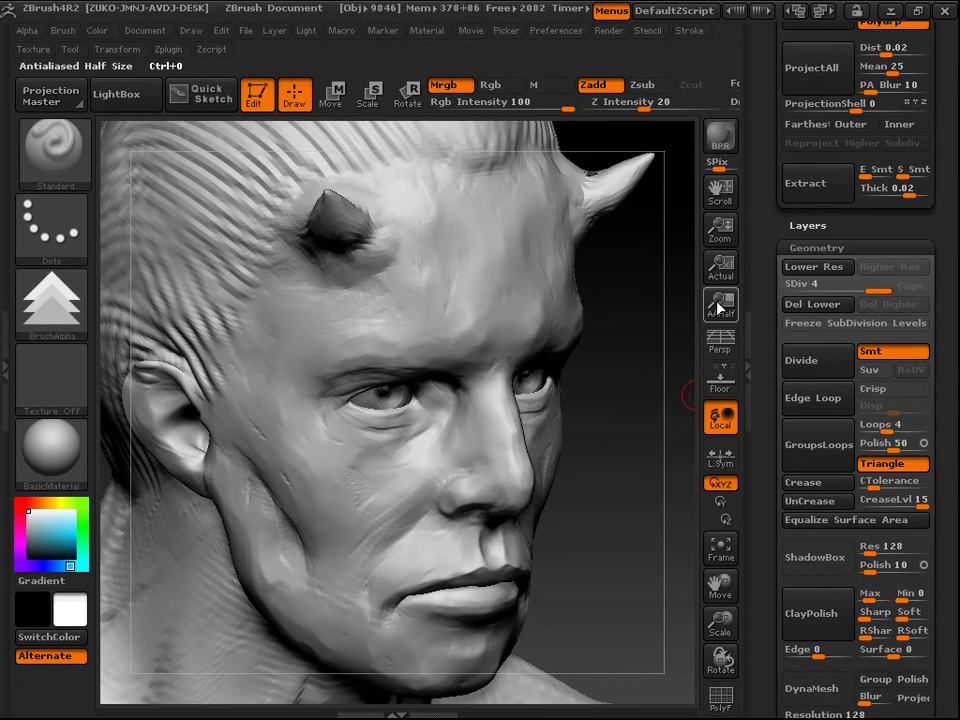
Step: Subdivide the head mesh once to reach subdivision level 5
left_click_drag(932, 336, 945, 430)
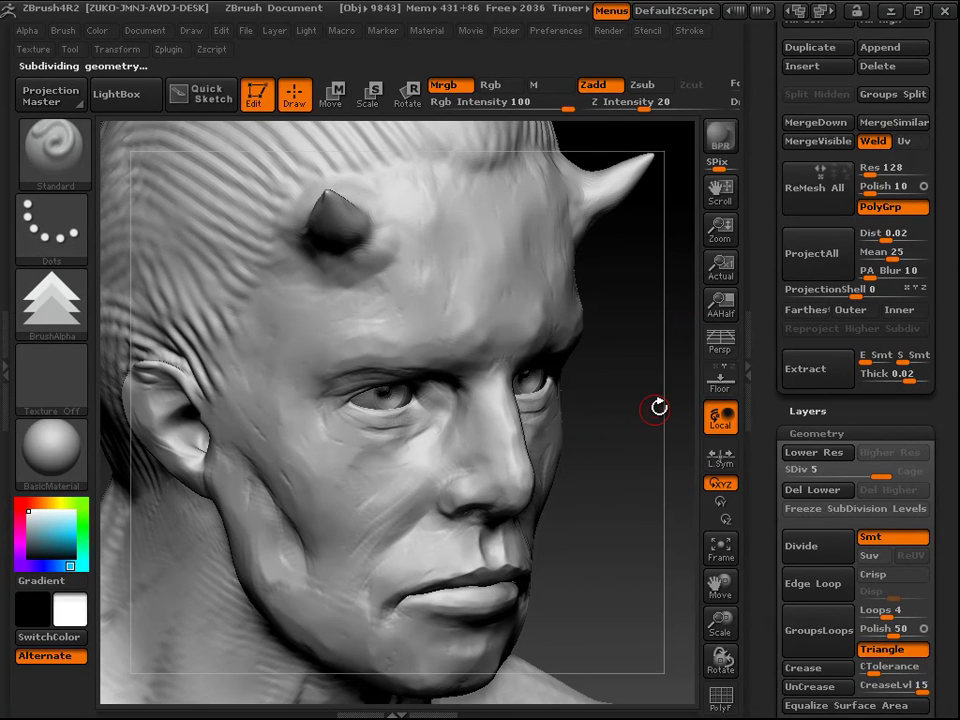
scroll(860, 370, "up", 10)
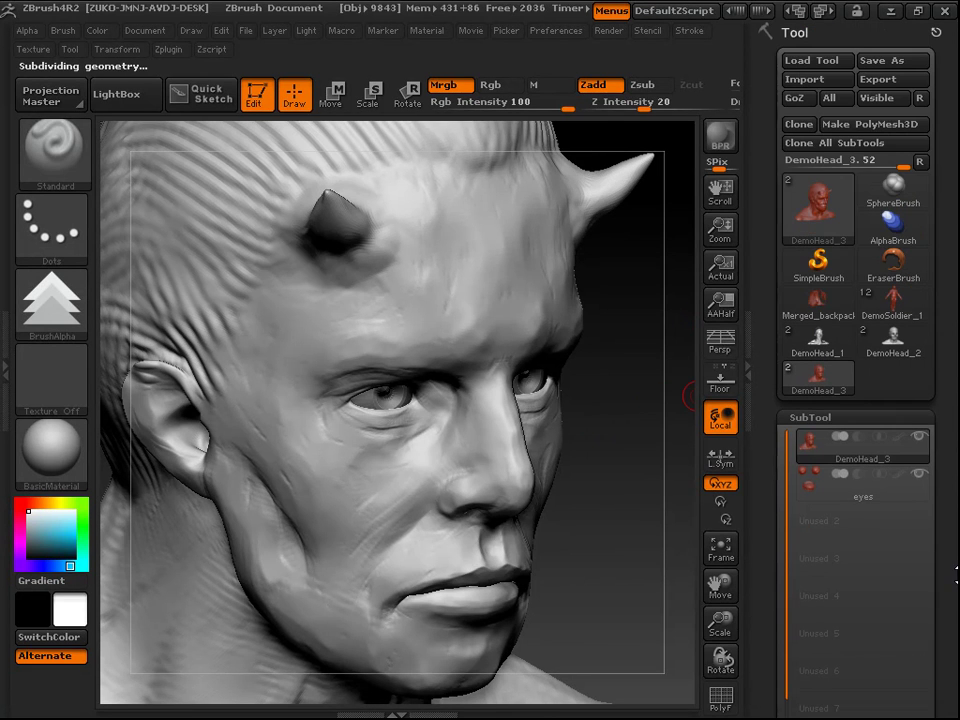
Step: Turn on LazyMouse for the brush stroke and adjust its LazyStep spacing
left_click(690, 31)
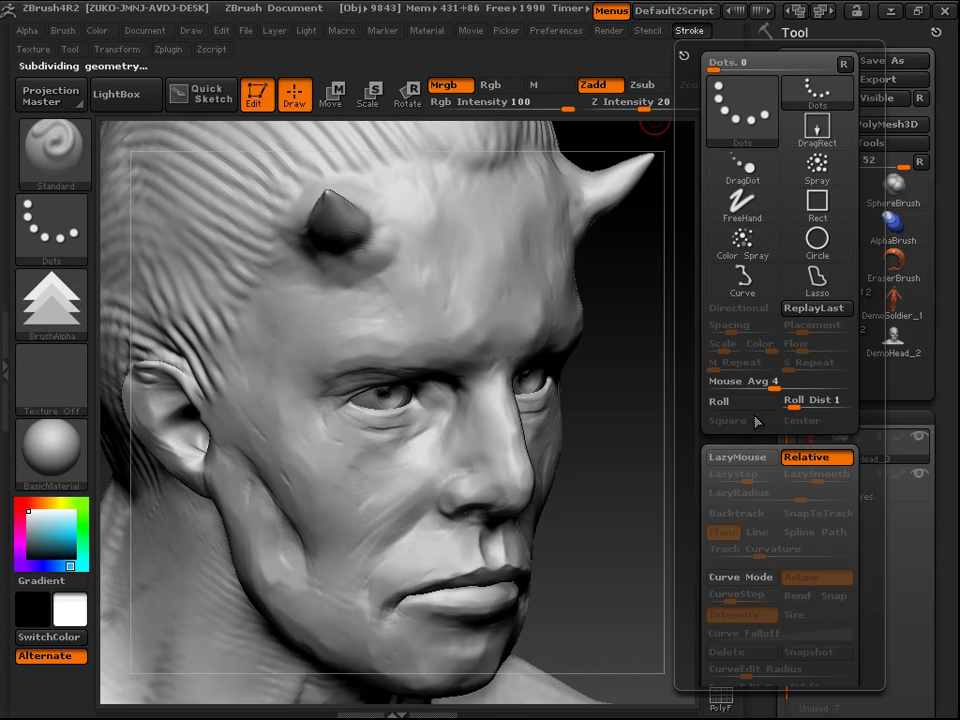
left_click(739, 463)
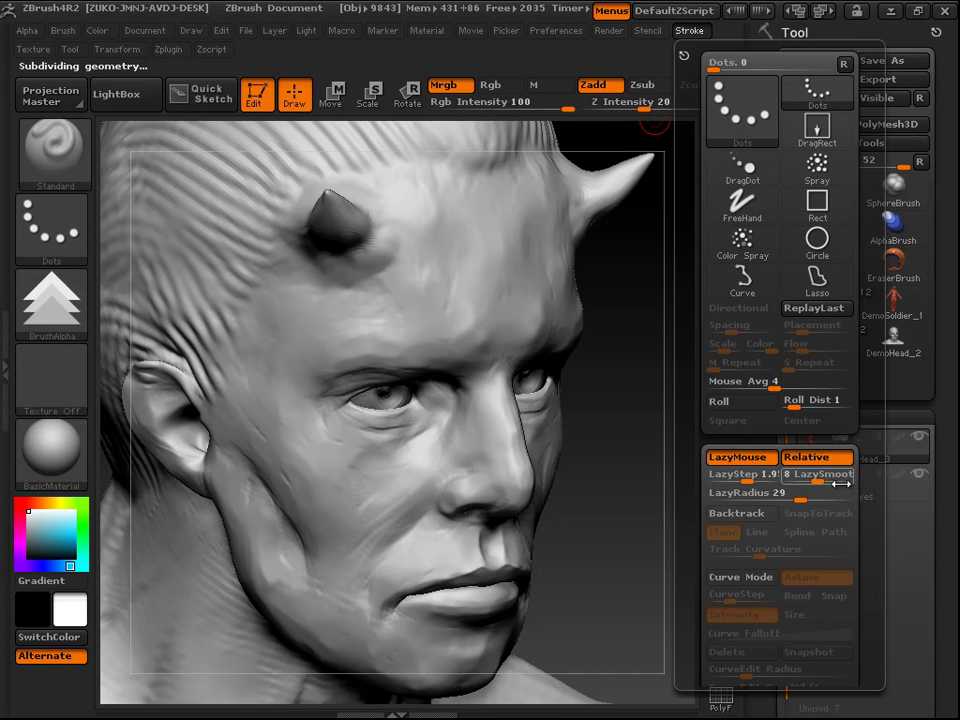
left_click(741, 475)
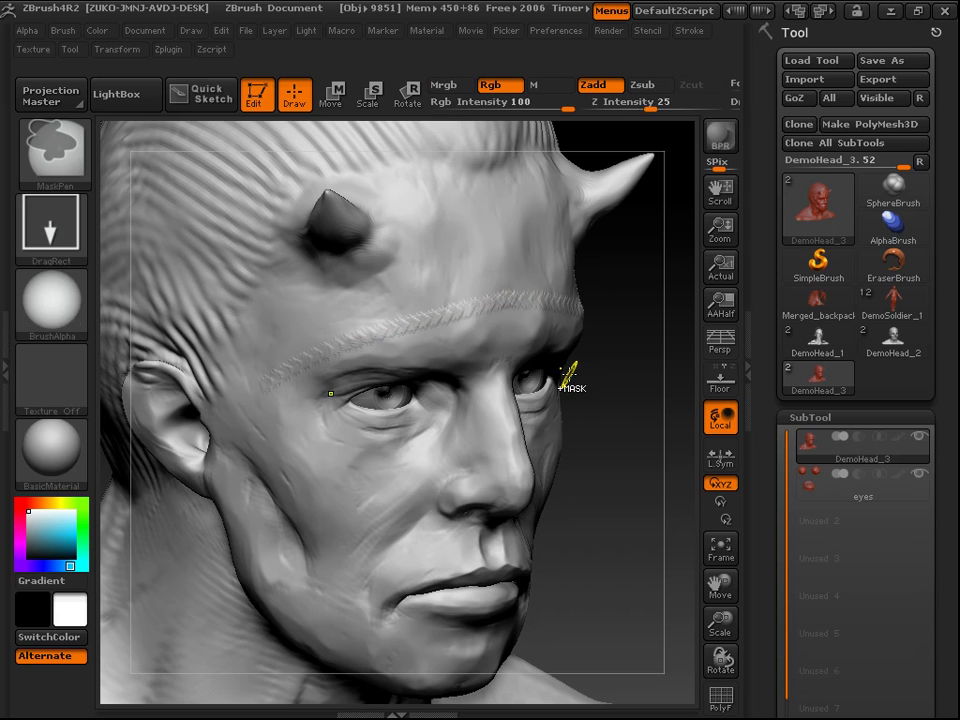
Step: Undo the test strokes and sculpt an Alpha 29 chevron pattern down the forehead and nose and around the mouth
key("ctrl+z")
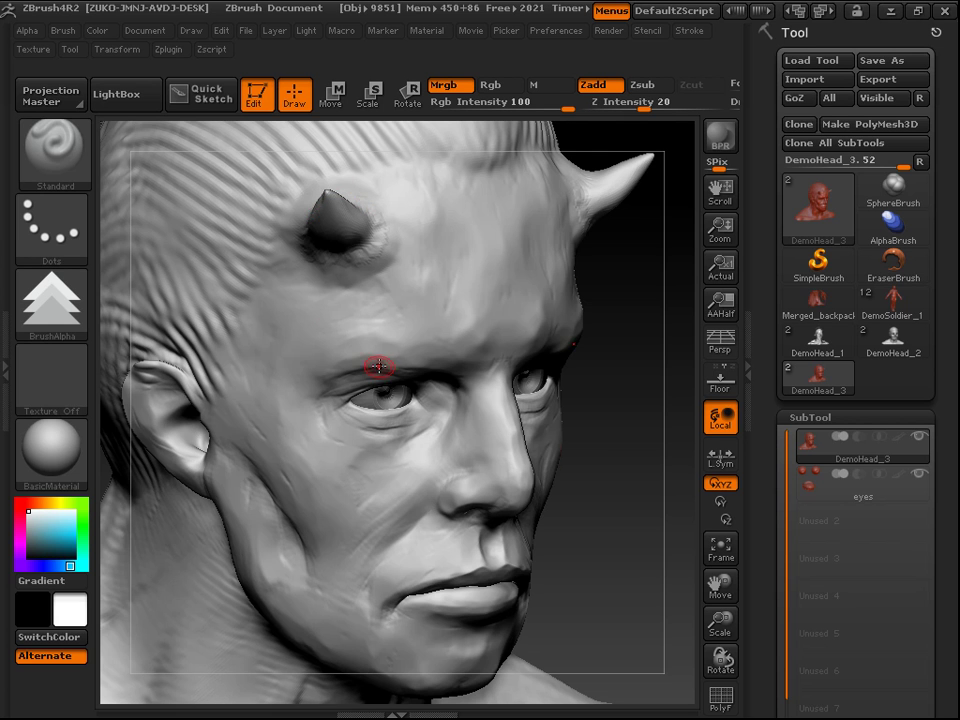
left_click_drag(625, 455, 481, 448)
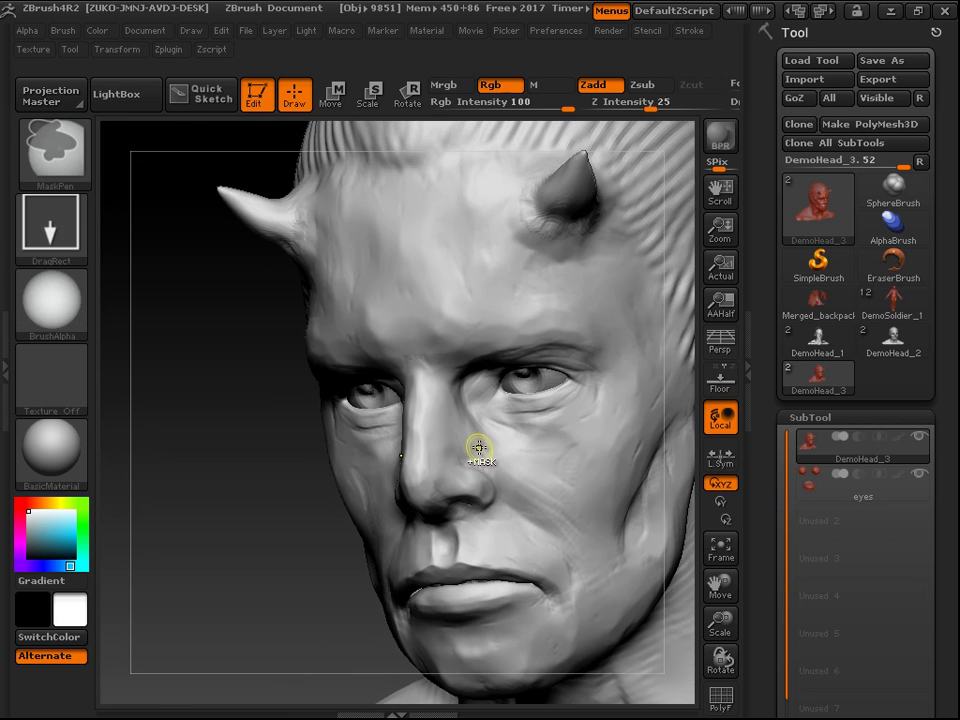
left_click_drag(387, 180, 396, 280)
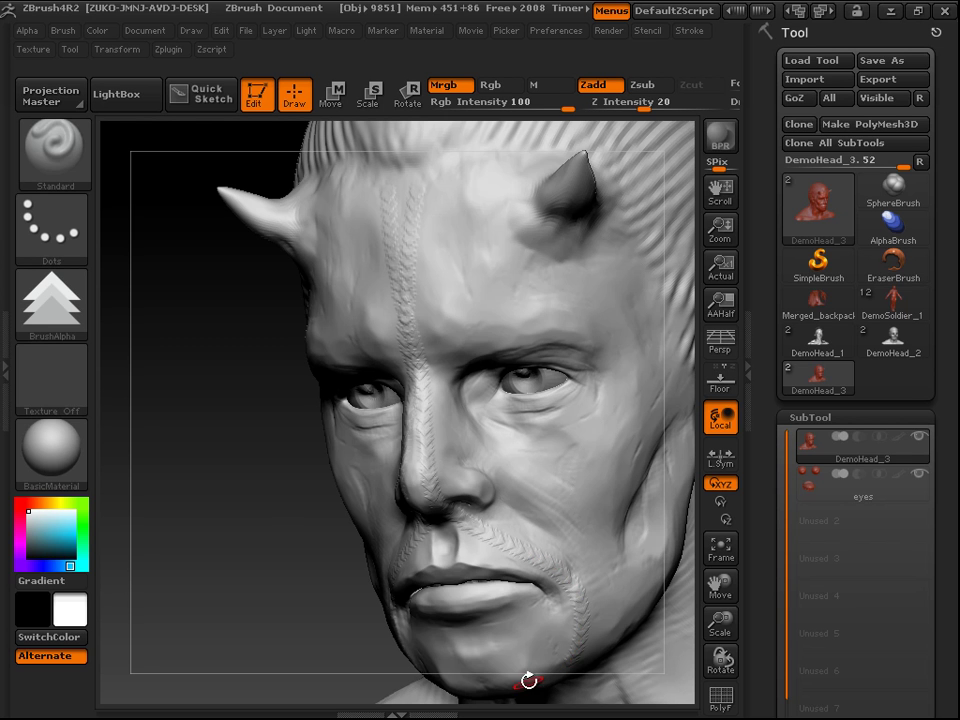
Step: Undo the Alpha 29 chevron strokes on the forehead, nose and around the mouth
key("ctrl")
key("ctrl+z")
key("ctrl+z")
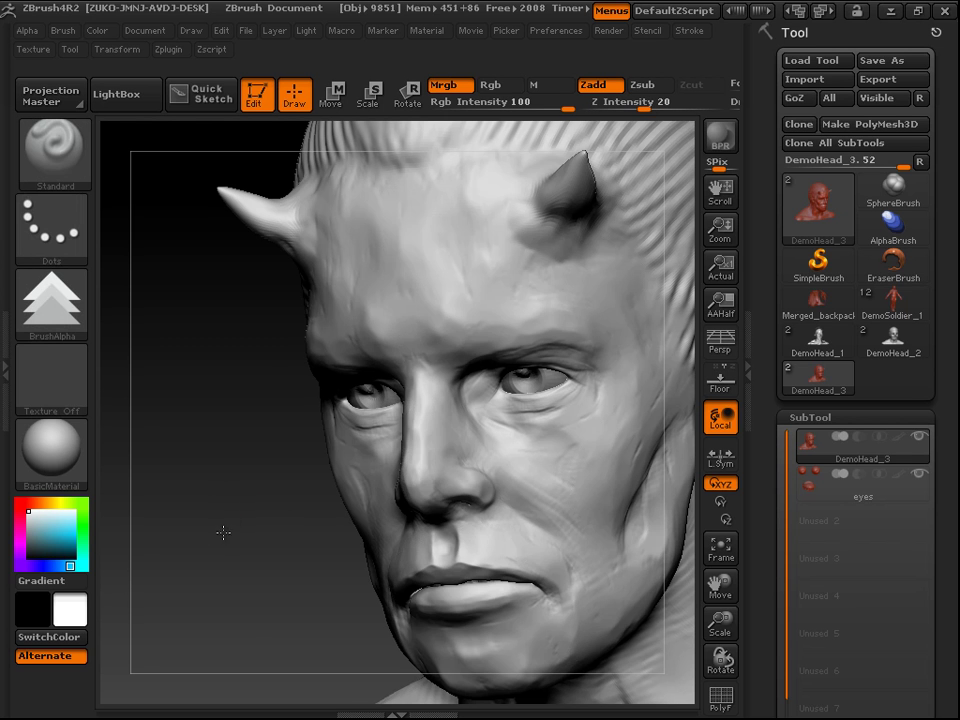
mouse_move(249, 536)
left_mouse_down()
mouse_move(285, 528)
mouse_move(392, 449)
mouse_move(559, 432)
left_mouse_up()
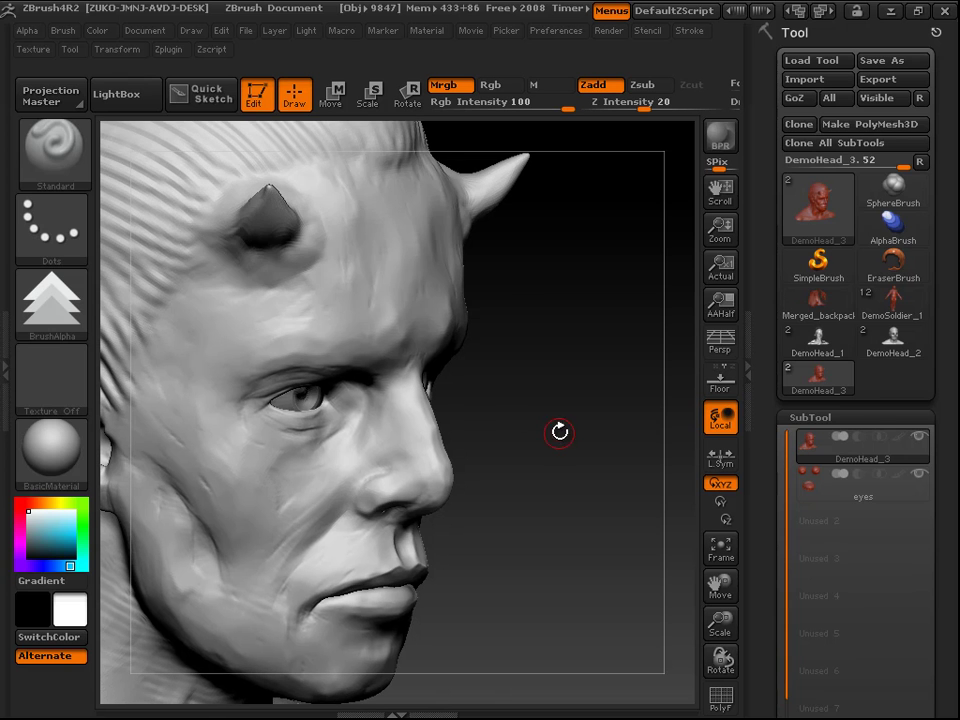
mouse_move(591, 469)
left_mouse_down()
mouse_move(555, 426)
mouse_move(615, 478)
left_mouse_up()
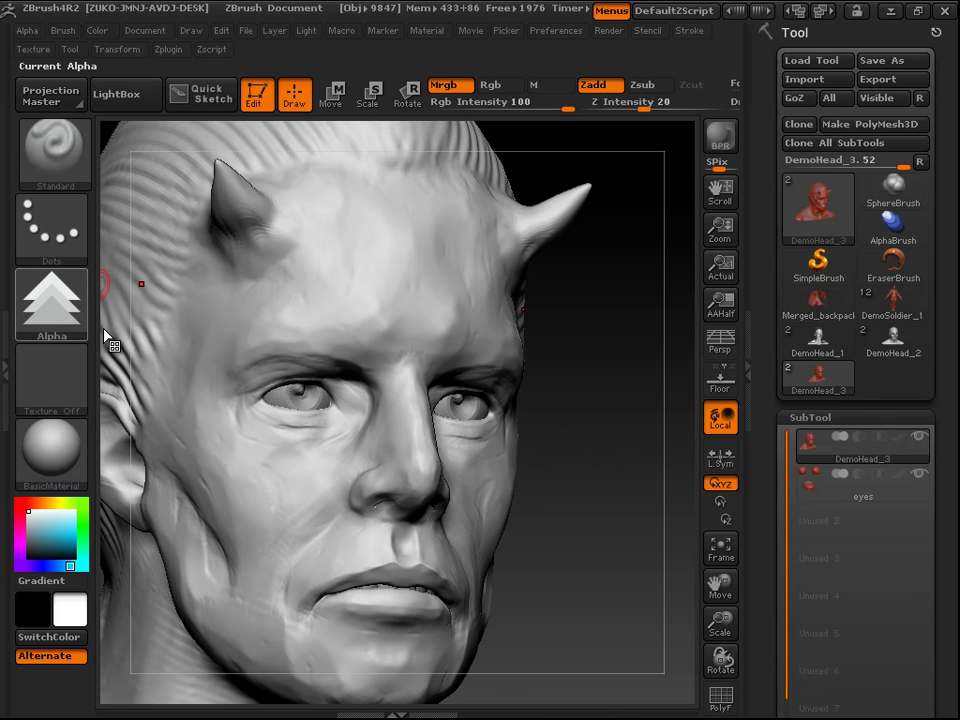
Step: Open the image import dialog from the alpha library
left_click(56, 296)
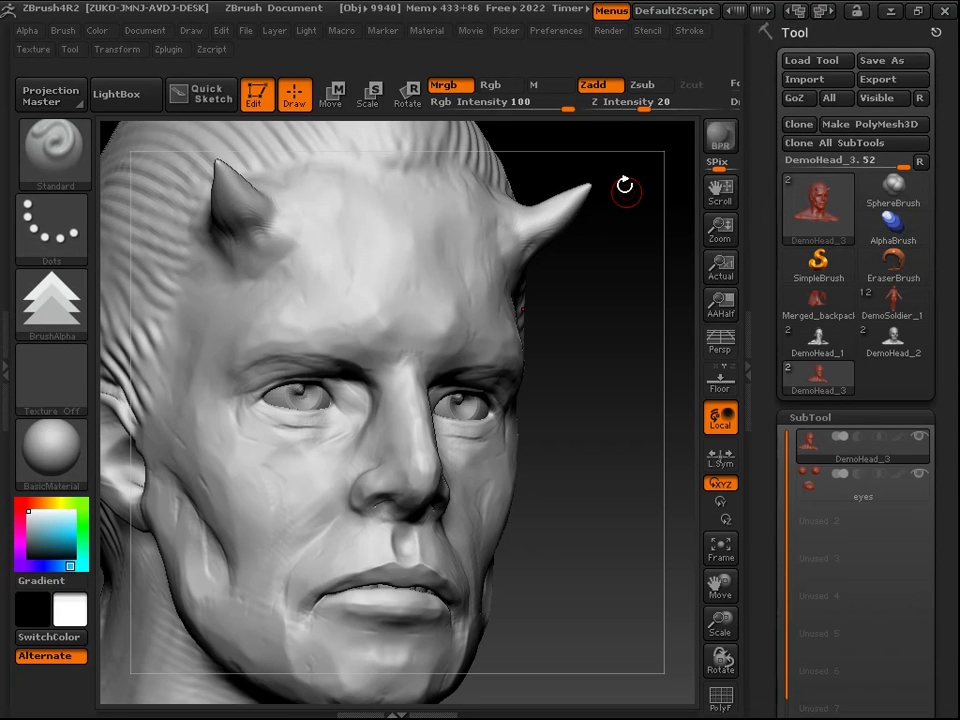
left_click(689, 30)
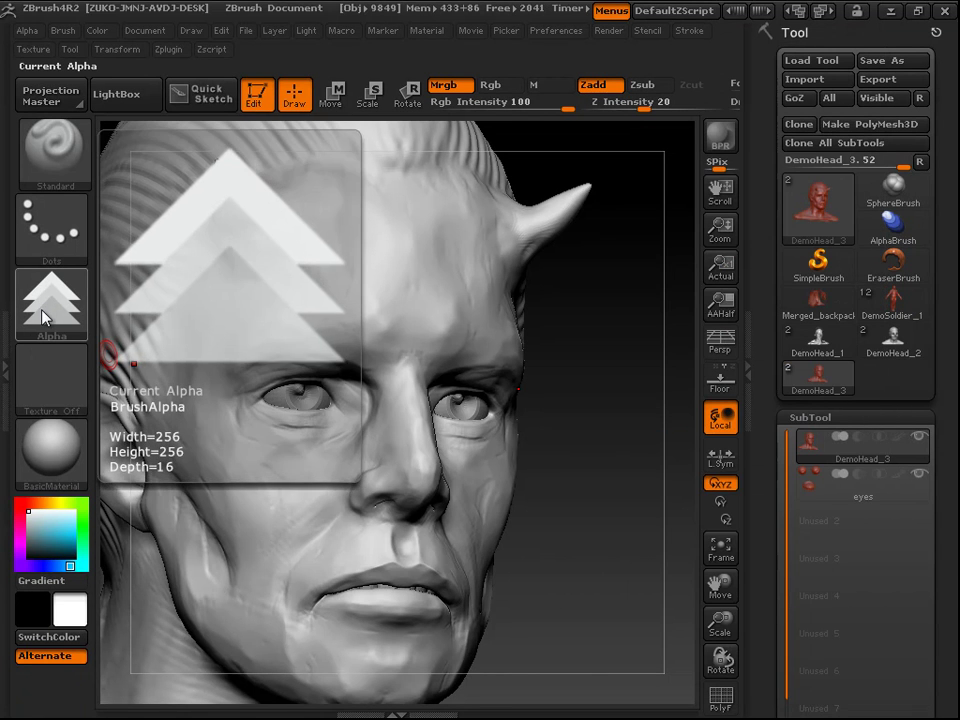
left_click(46, 314)
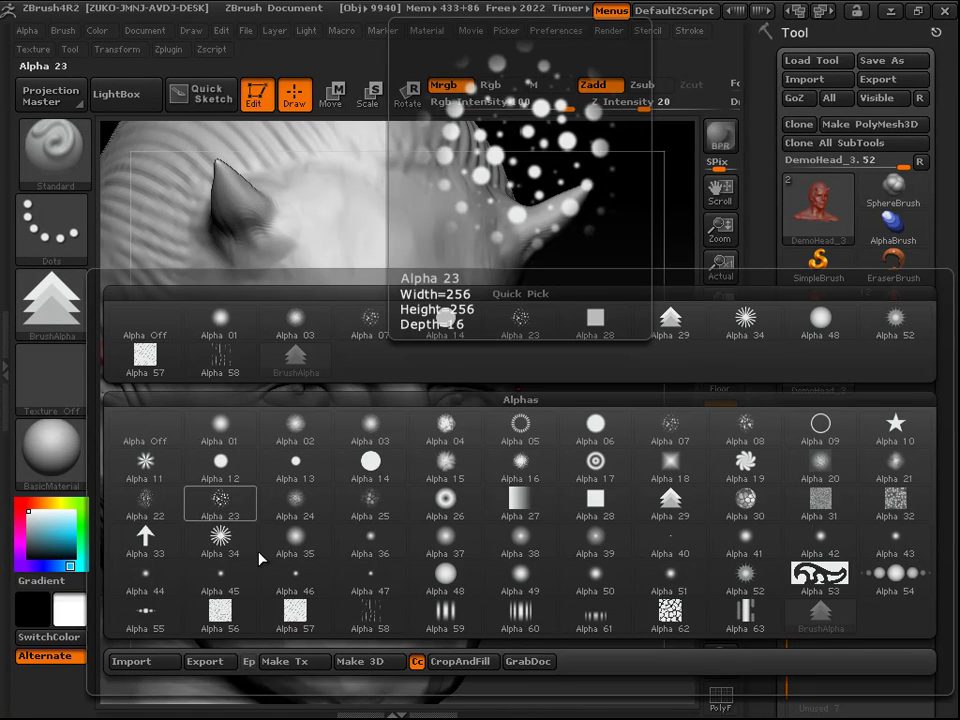
left_click(178, 661)
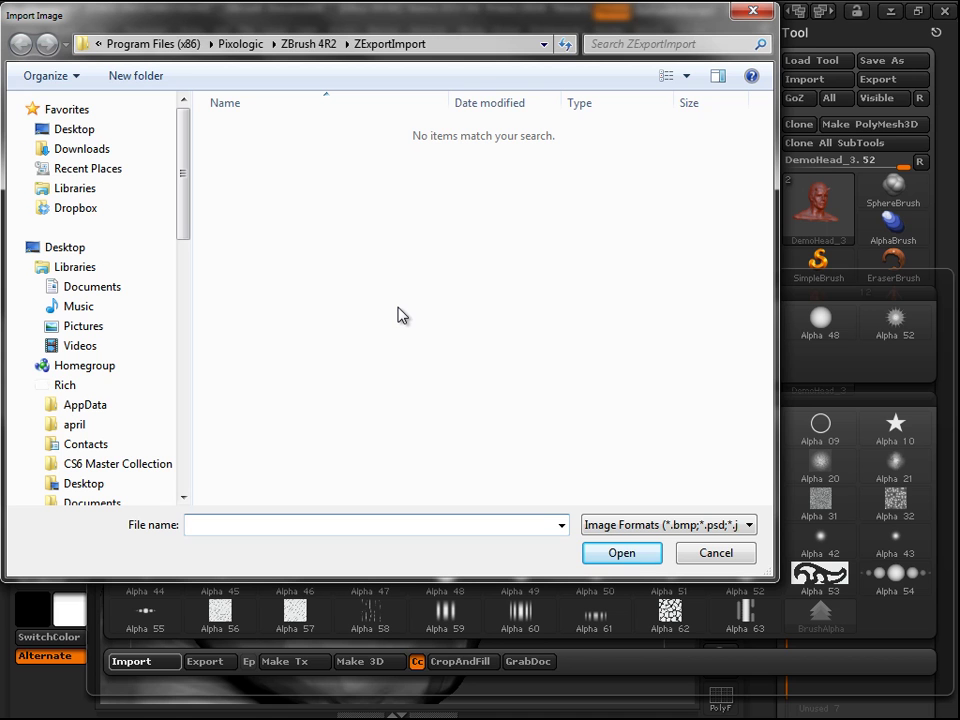
Step: Look through the ZBrush 4R2 program folders, including ZExportImport, for alpha images
left_click(307, 44)
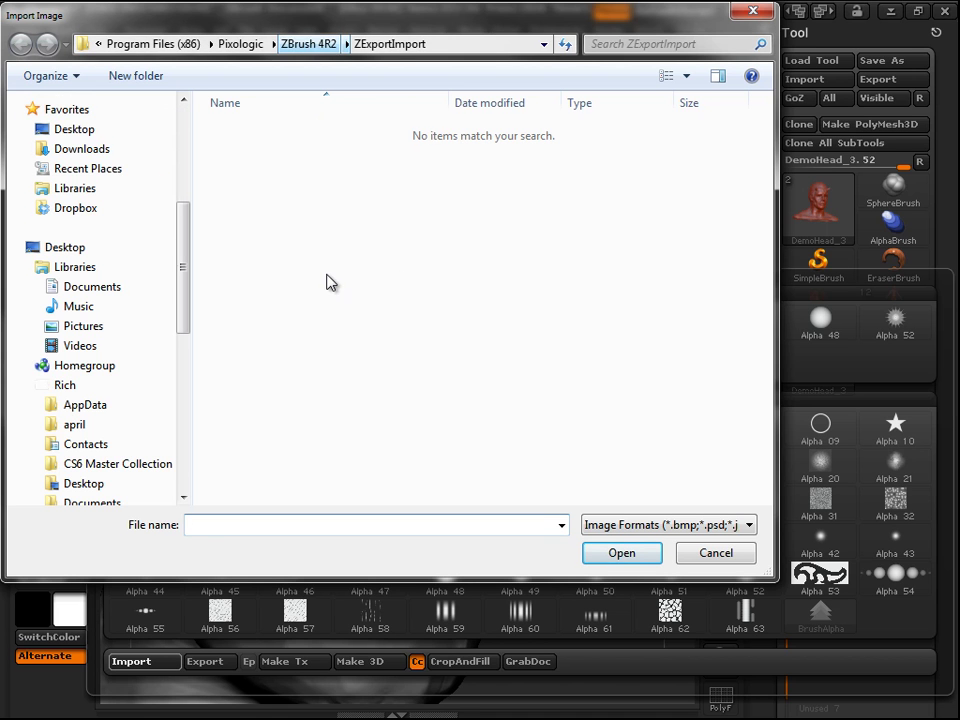
left_click(300, 346)
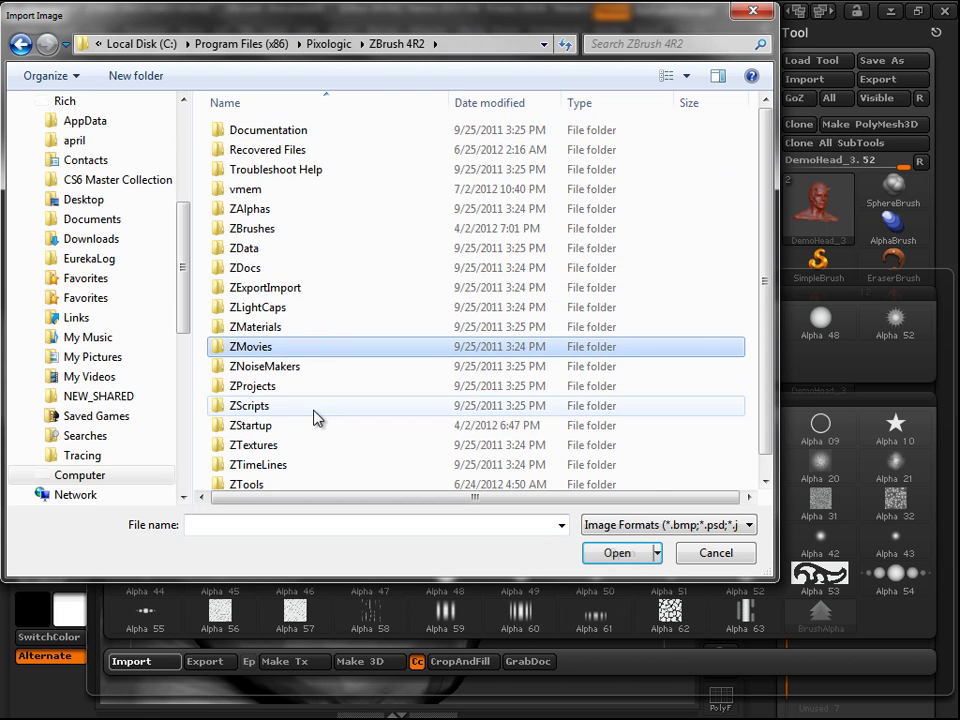
scroll(312, 405, "down", 1)
scroll(308, 390, "up", 1)
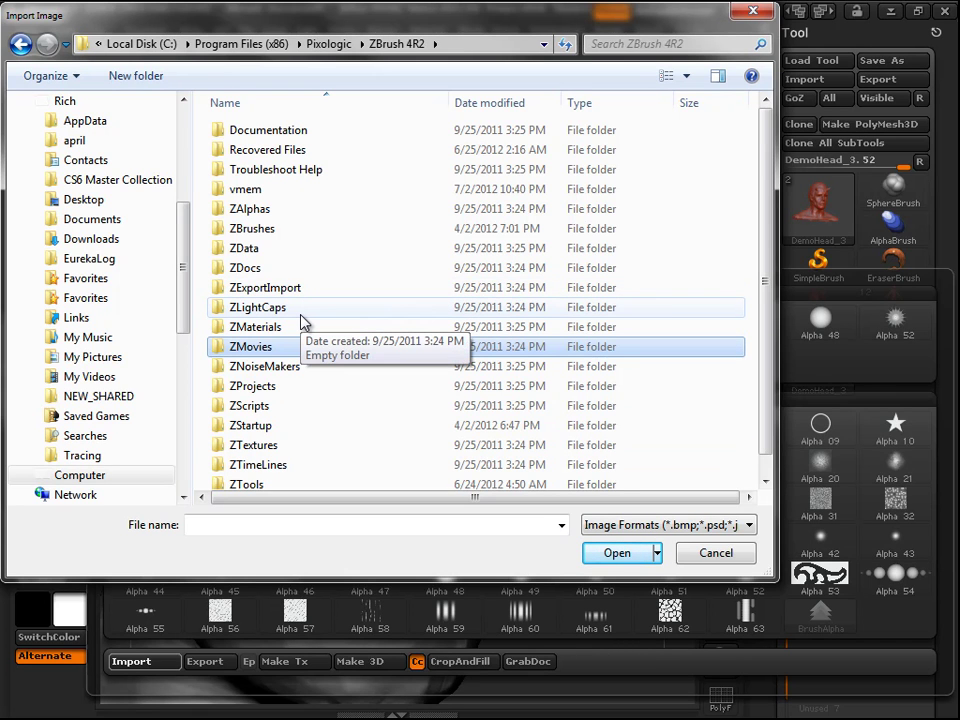
left_click(332, 425)
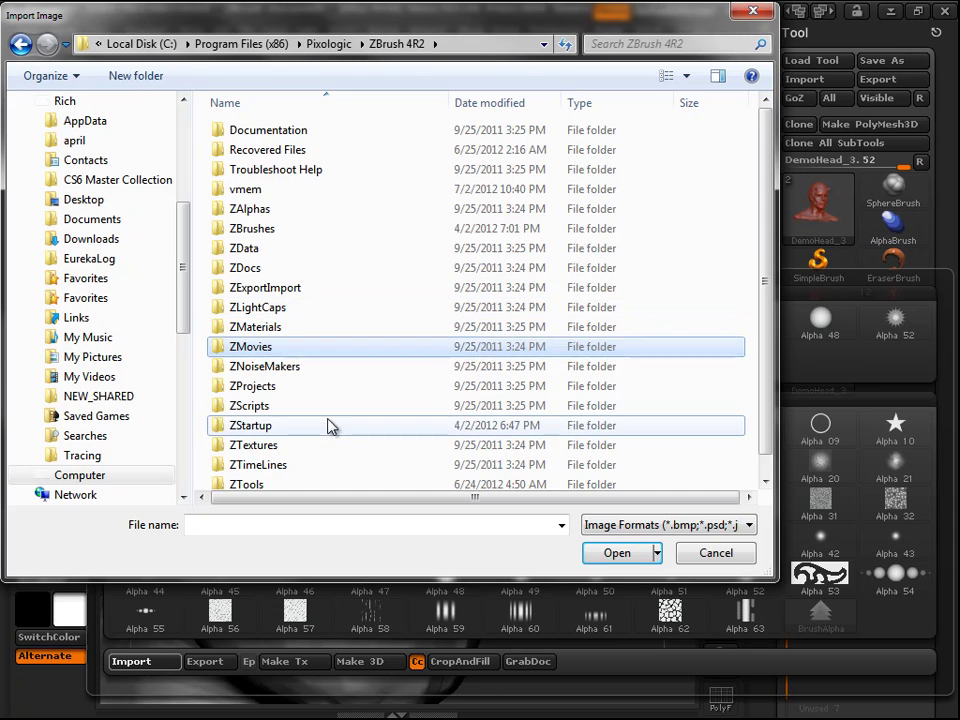
scroll(320, 377, "down", 1)
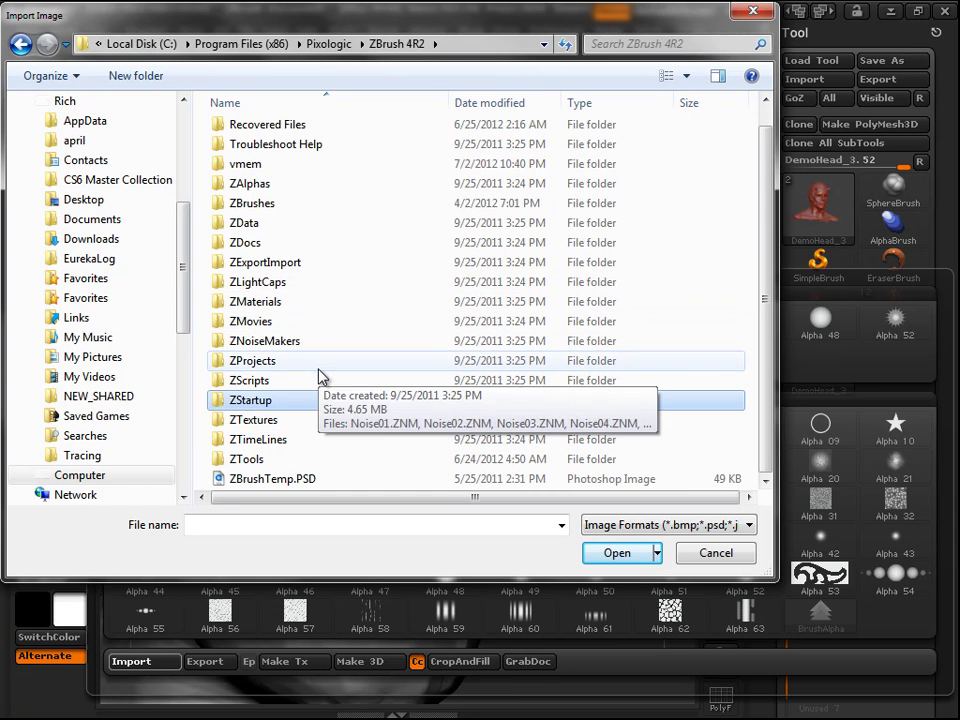
double_click(299, 265)
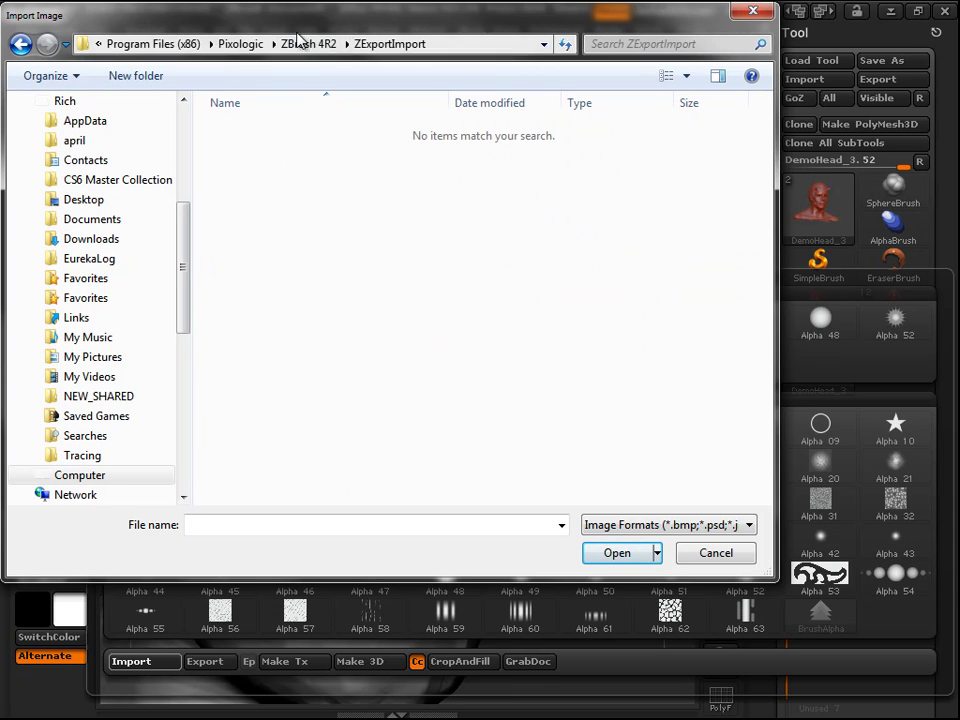
left_click(305, 45)
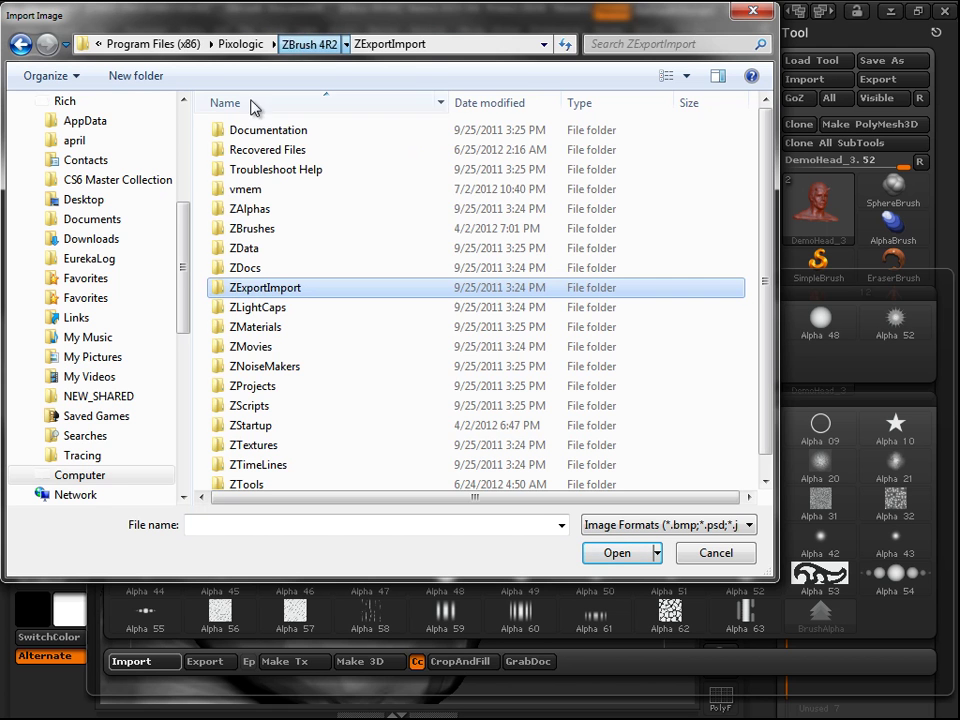
Step: Browse to the Alphas folder inside Zbrush 3.5R2's ZExportImport folder in Program Files (x86)
left_click(330, 45)
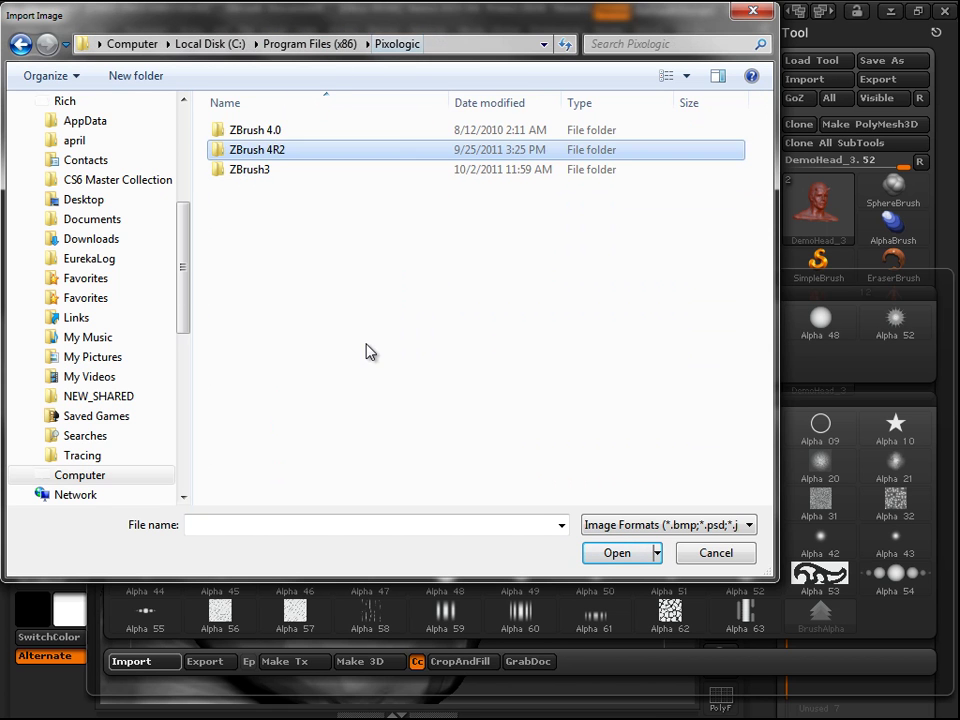
left_click(310, 44)
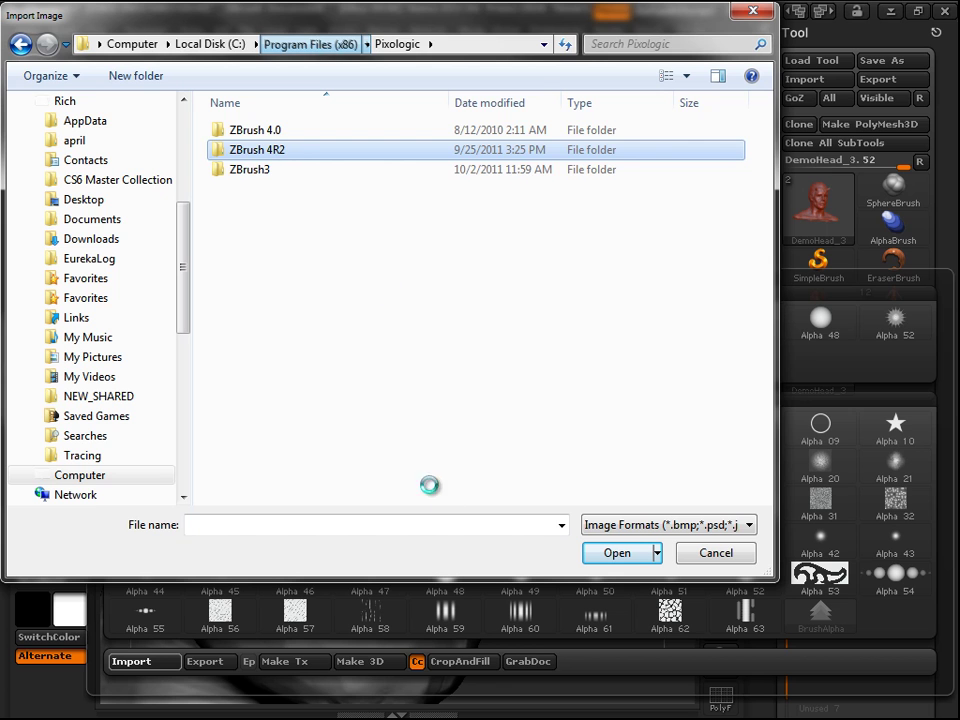
scroll(635, 340, "down", 8)
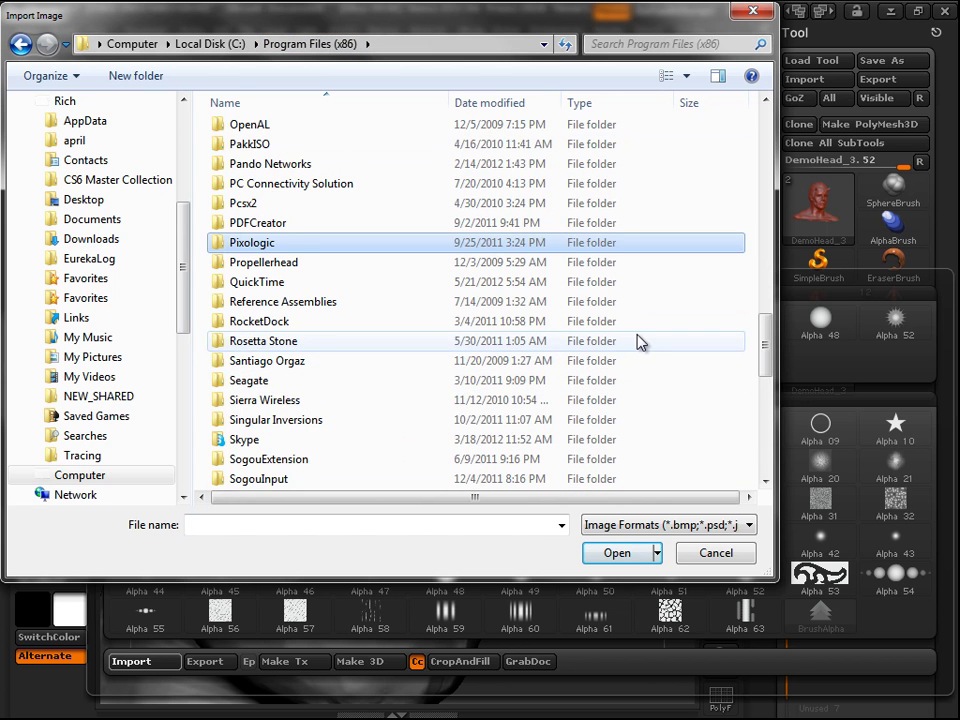
scroll(630, 343, "down", 5)
double_click(343, 480)
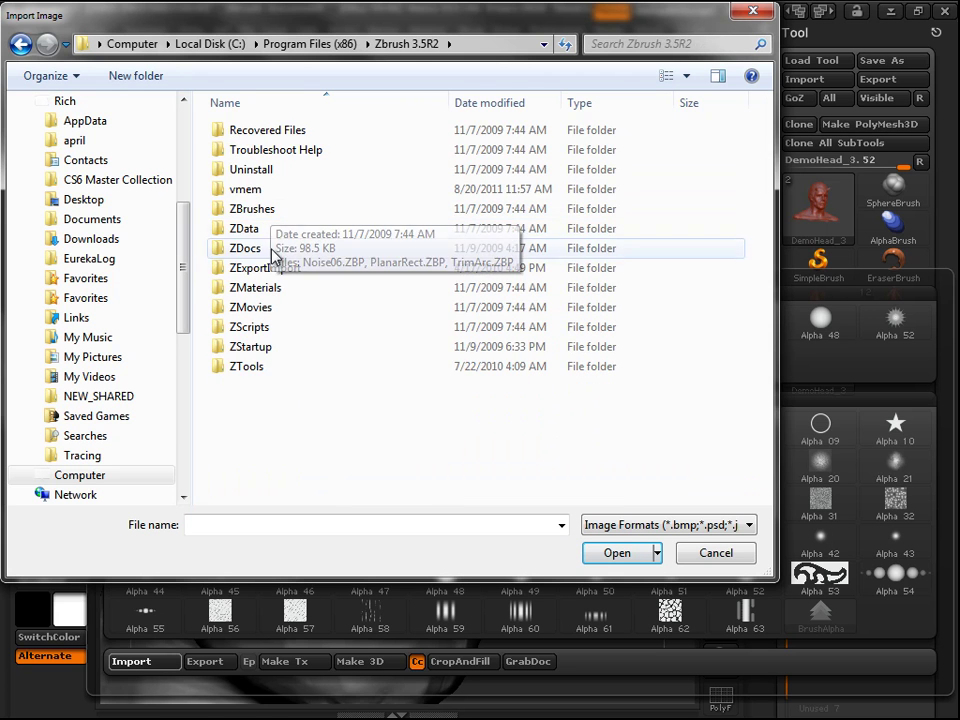
double_click(268, 268)
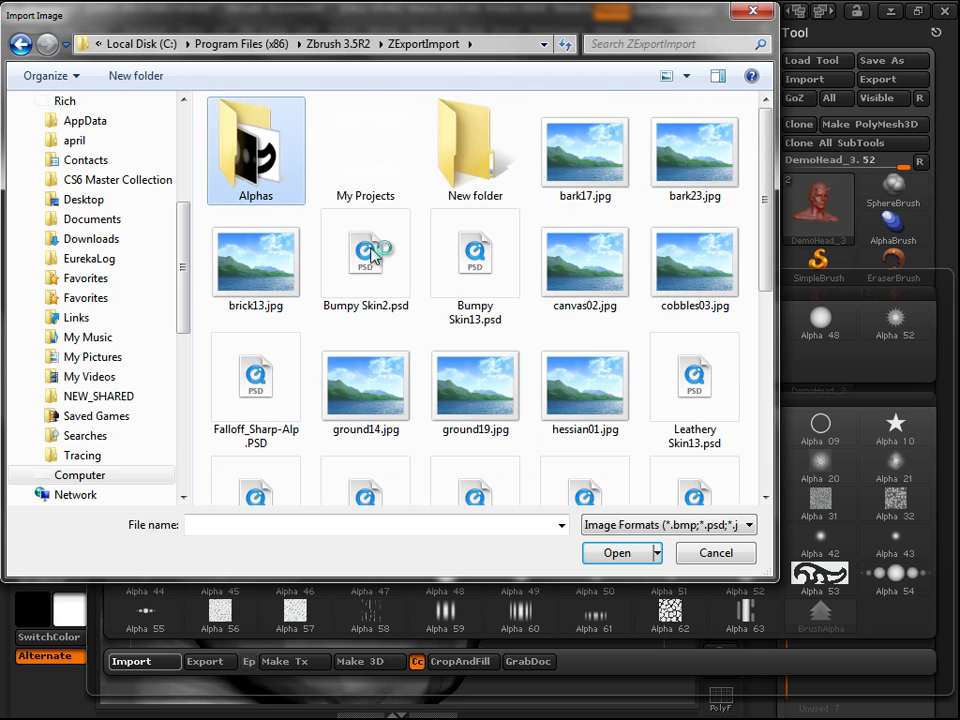
double_click(250, 145)
Step: Examine the alpha images in the Alphas folder, including the Clipboard, concrete, cracks and dirtycircle textures
scroll(763, 120, "up", 2)
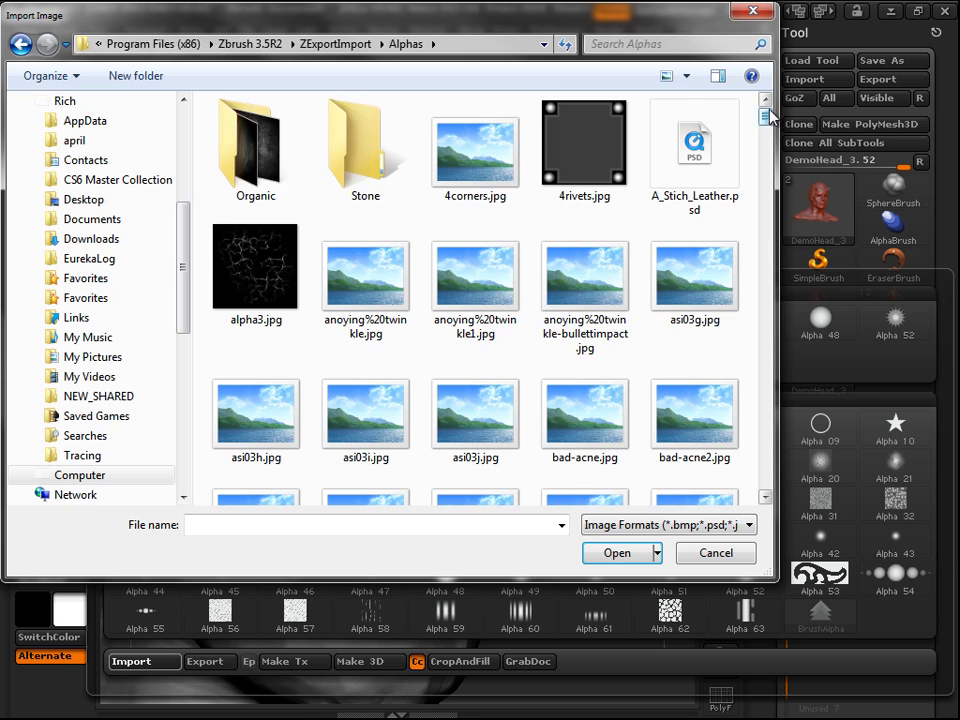
left_click_drag(763, 120, 766, 133)
scroll(766, 133, "down", 1)
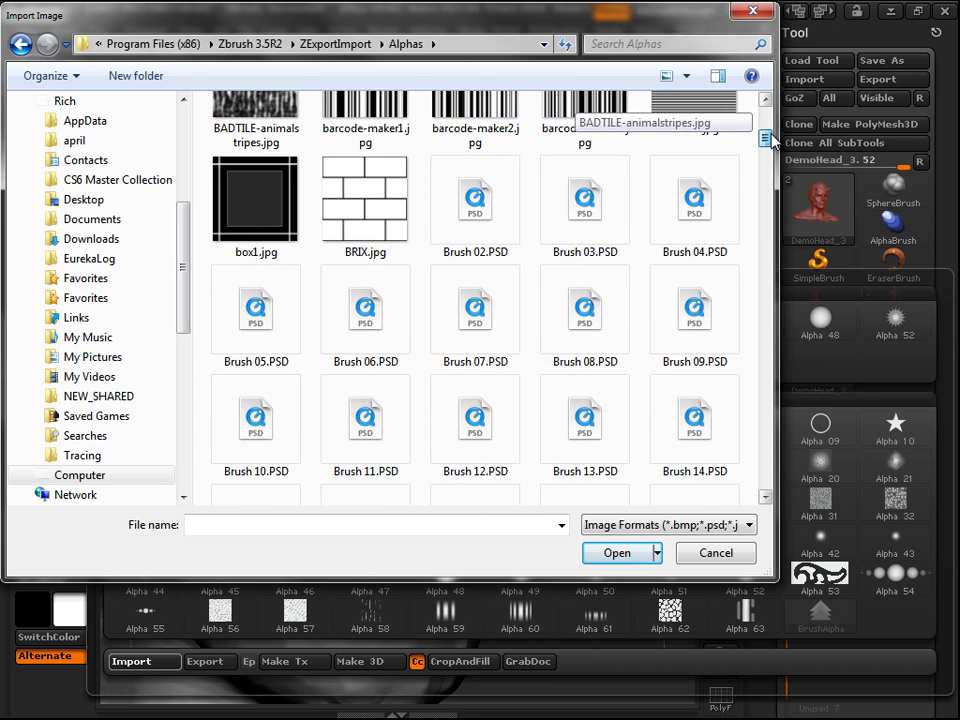
scroll(766, 135, "up", 5)
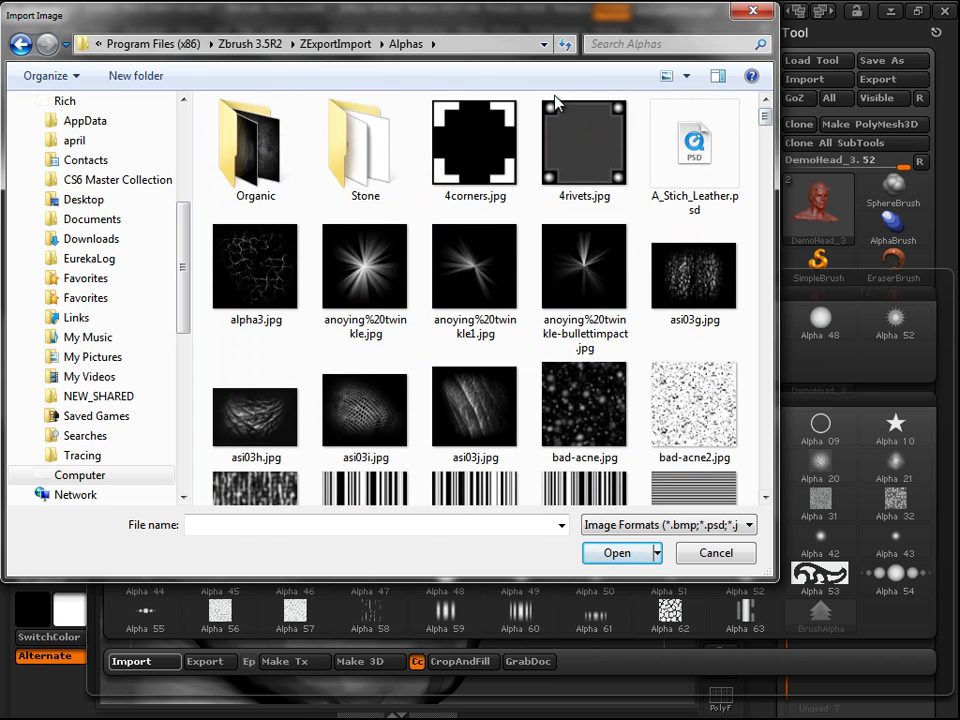
mouse_move(765, 117)
left_mouse_down()
mouse_move(760, 244)
mouse_move(764, 231)
left_mouse_up()
left_click(486, 194)
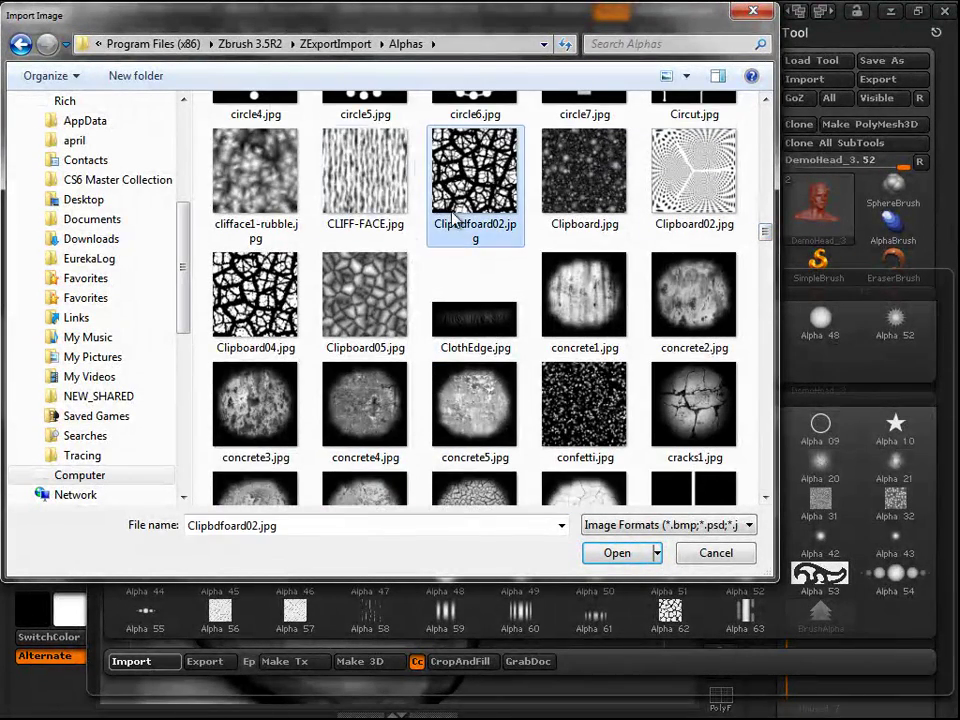
left_click(262, 300)
left_click(370, 320)
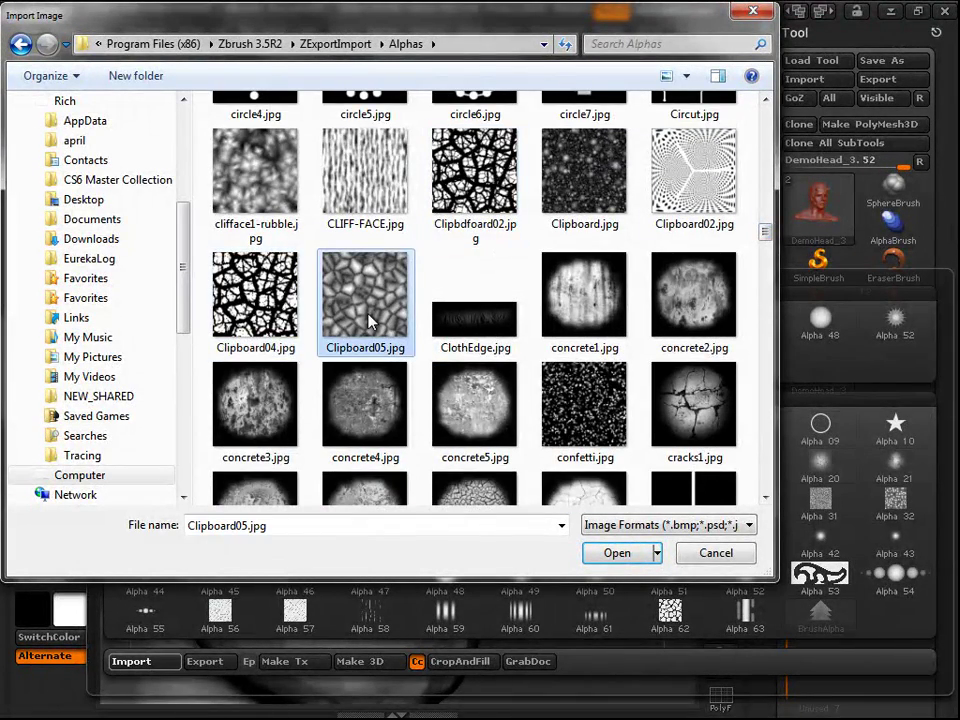
left_click(714, 281)
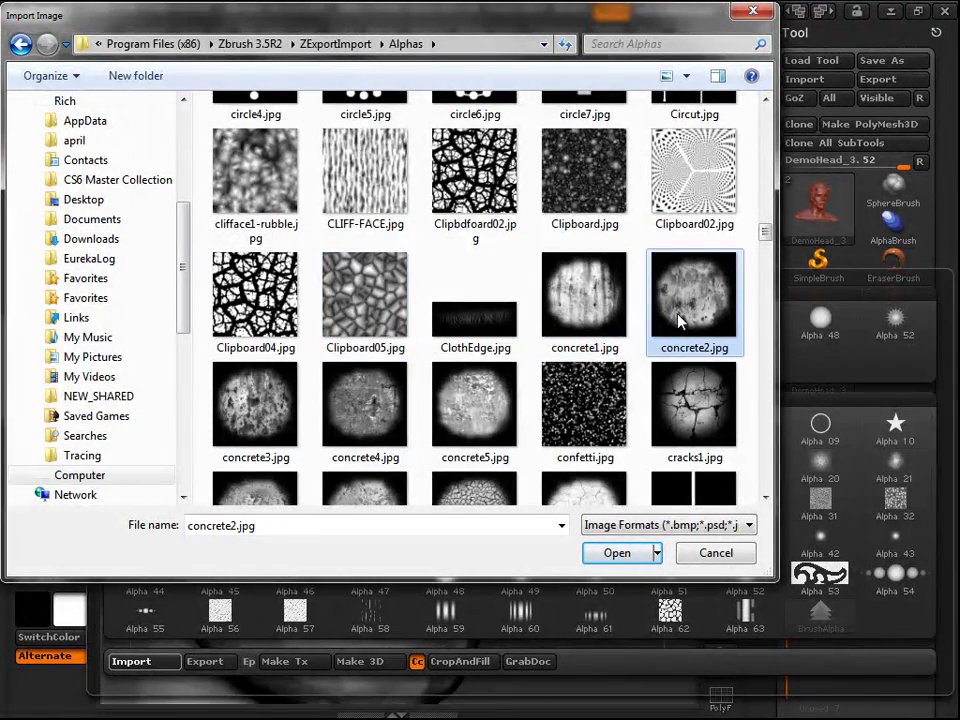
left_click_drag(763, 240, 765, 252)
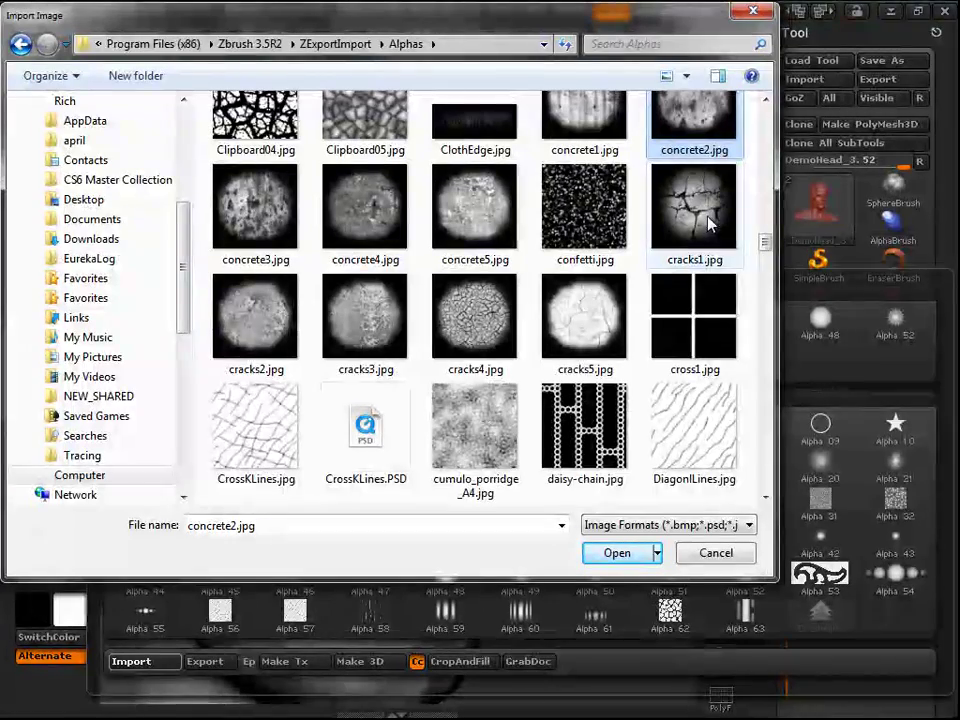
left_click_drag(767, 244, 765, 262)
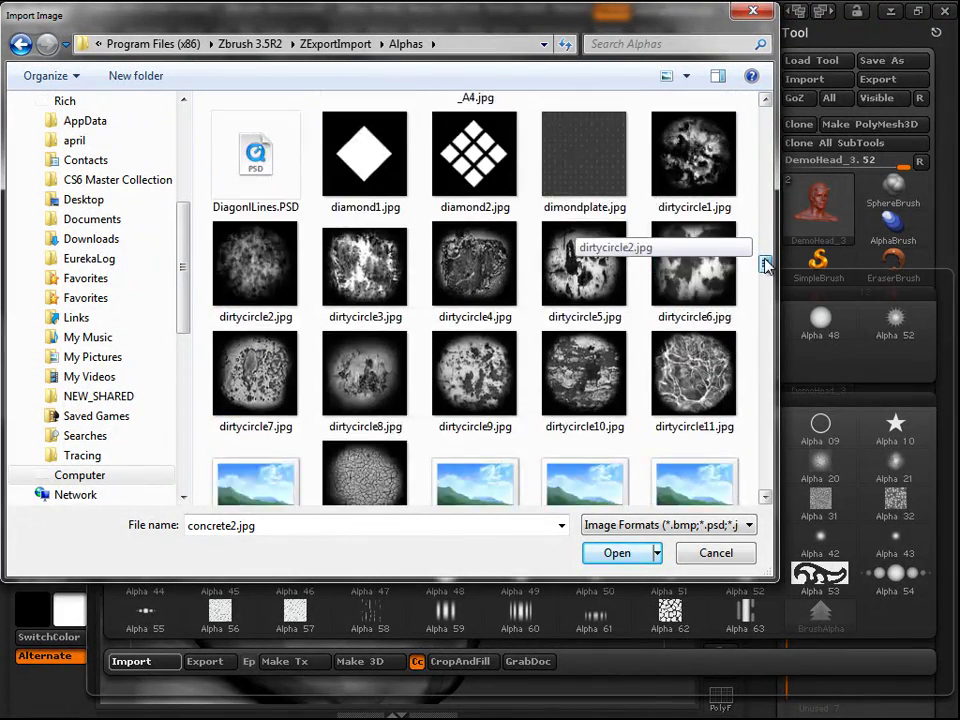
Step: Import dirtycircle1.jpg as a new alpha and select it from the alpha library for the brush
left_click(690, 178)
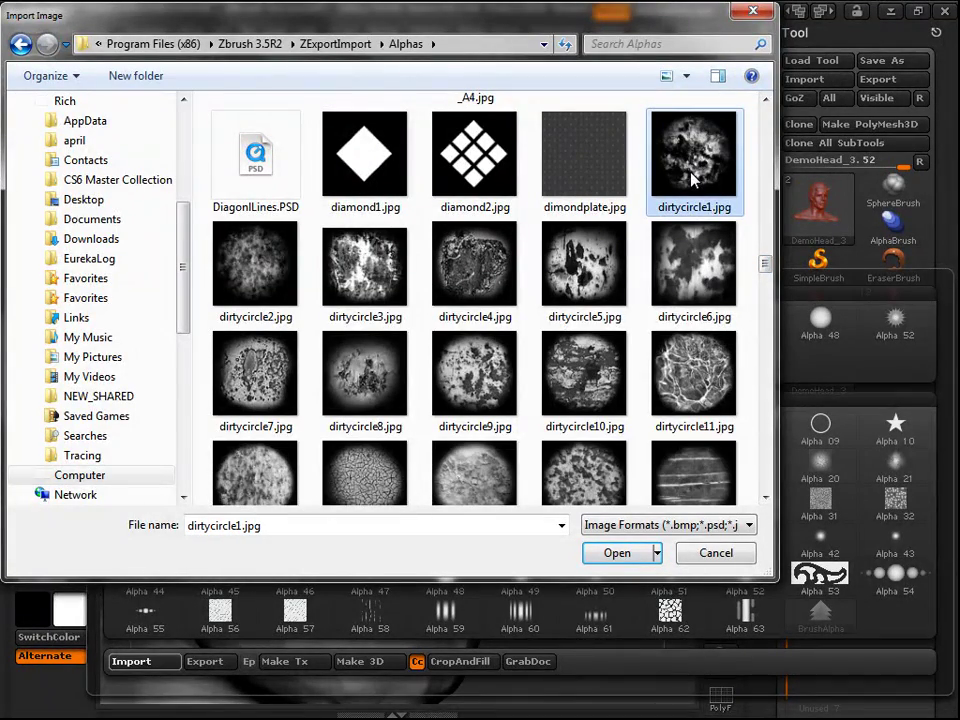
double_click(703, 167)
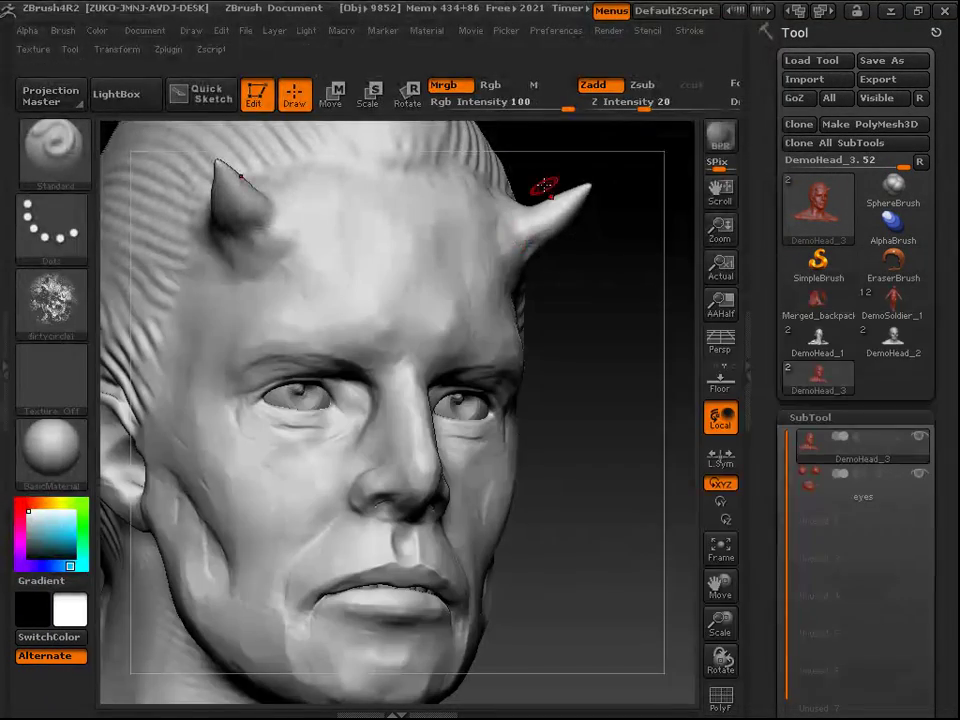
left_click(66, 298)
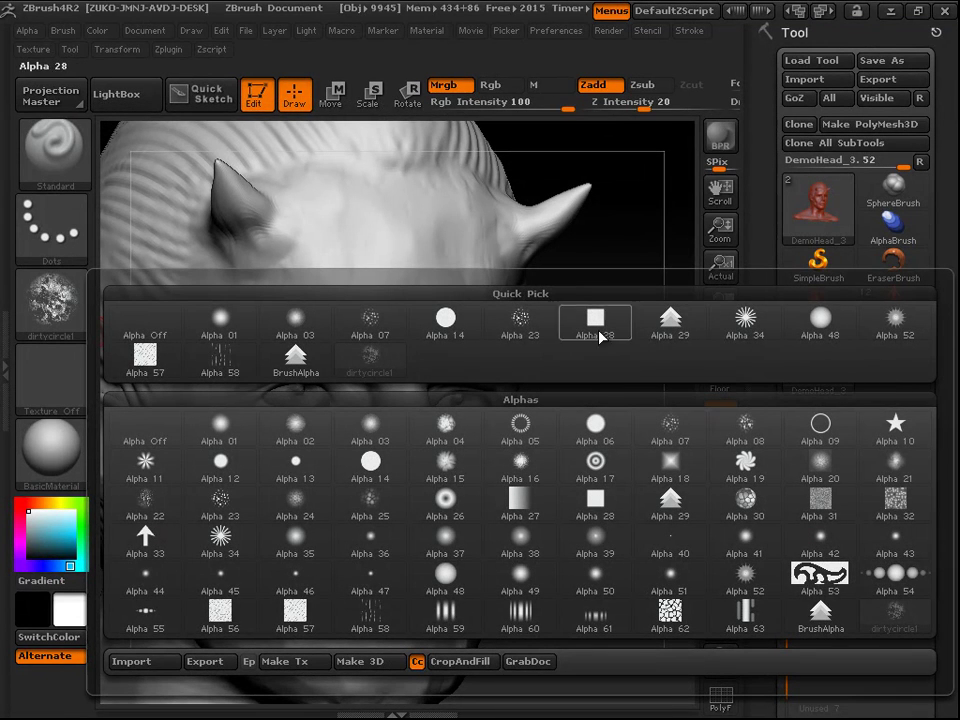
mouse_move(392, 383)
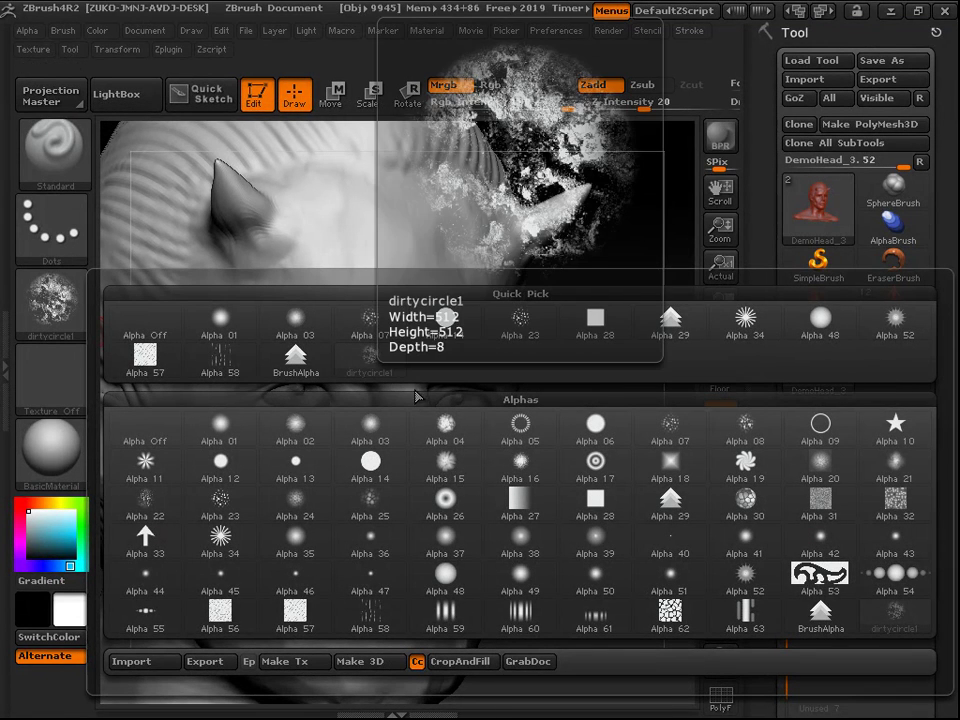
left_click(372, 360)
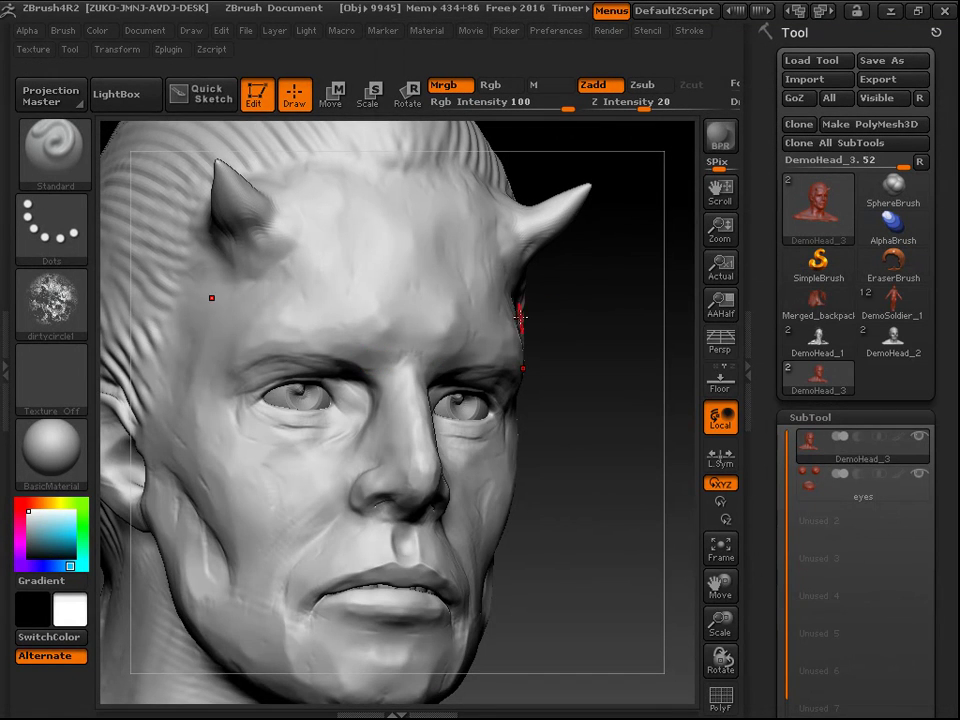
Step: Set the stroke type to DragRect and stamp the dirtycircle1 texture over the brow and lower forehead
mouse_move(586, 357)
left_mouse_down()
mouse_move(589, 401)
mouse_move(633, 432)
mouse_move(606, 429)
left_mouse_up()
left_click(52, 228)
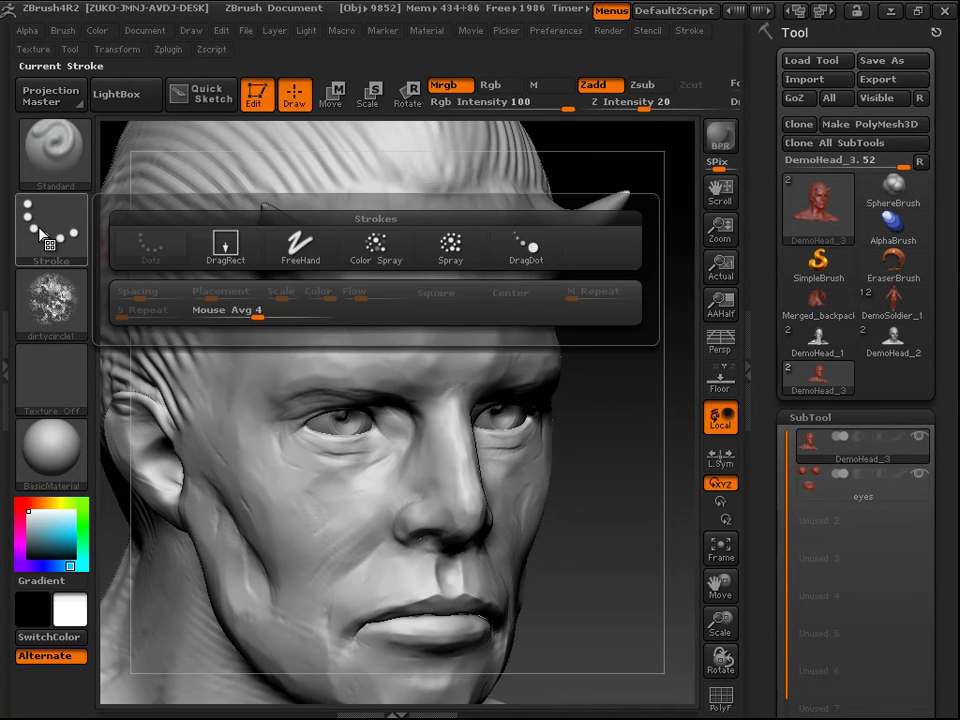
left_click(52, 228)
left_click(228, 246)
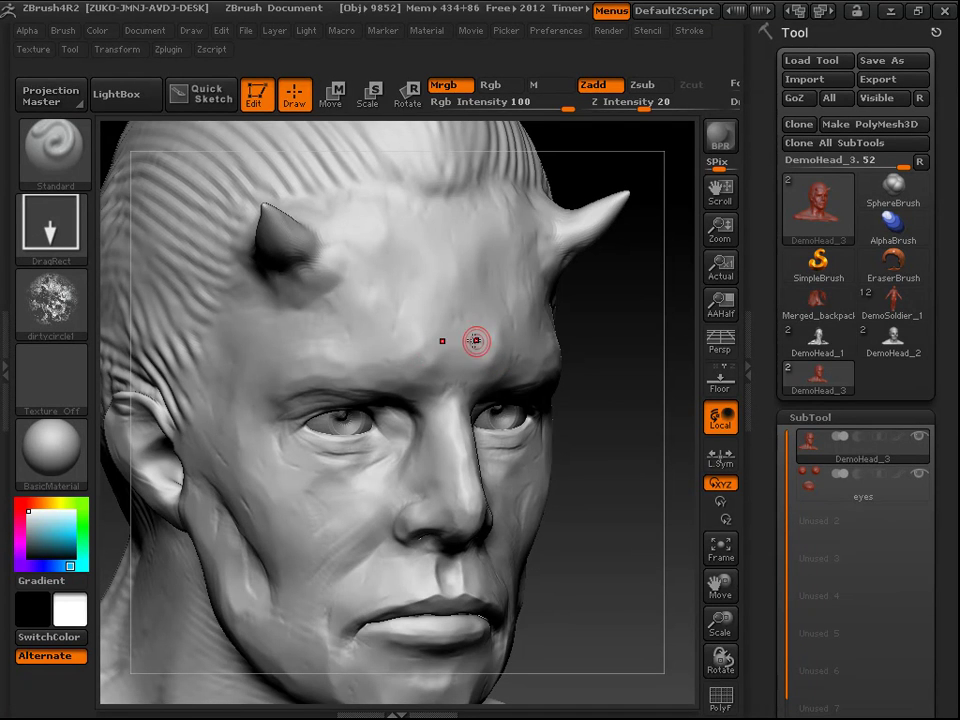
left_click_drag(339, 343, 437, 204)
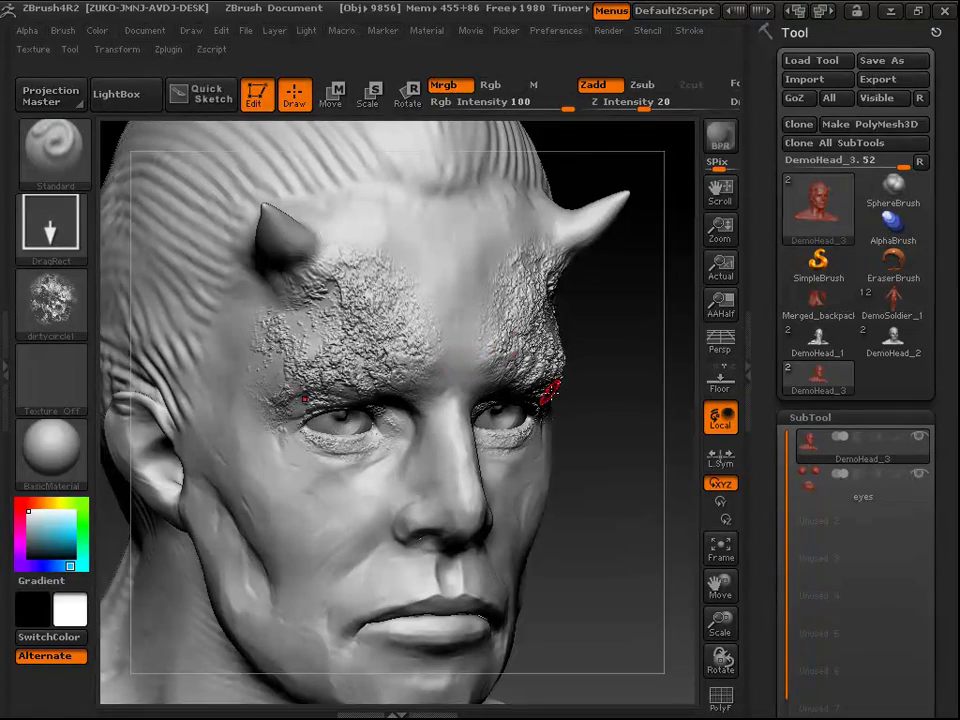
Step: Undo the dirtycircle1 stamps over the brow and forehead, along with a trial stamp across the temple and cheek
key("ctrl+z")
mouse_move(591, 525)
left_mouse_down()
mouse_move(540, 521)
mouse_move(609, 523)
mouse_move(604, 536)
left_mouse_up()
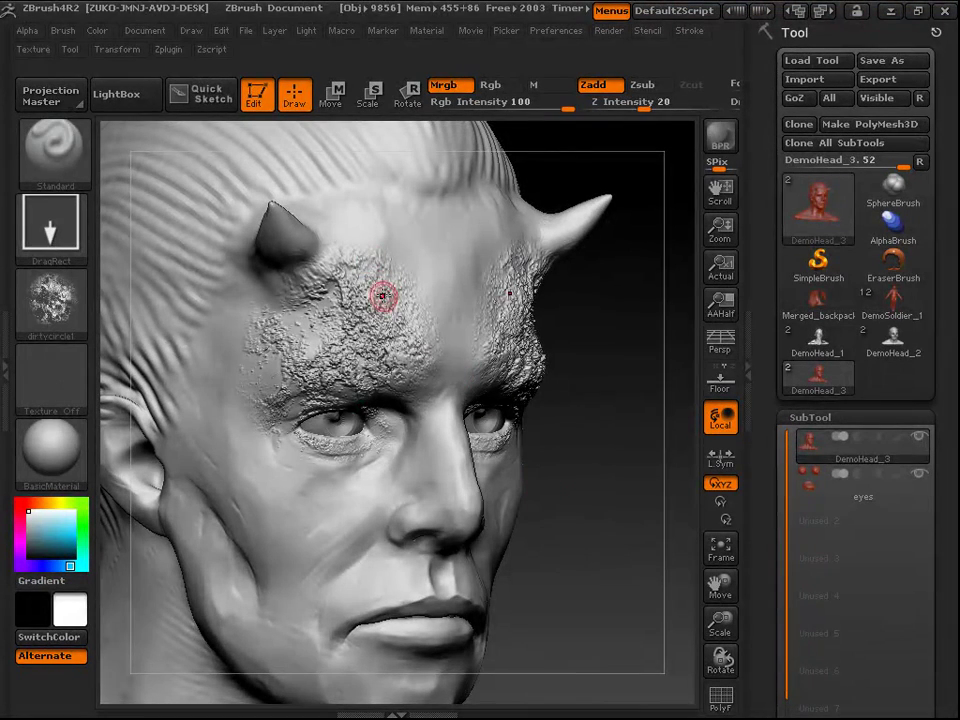
key("ctrl+z")
mouse_move(232, 435)
left_mouse_down()
mouse_move(253, 361)
mouse_move(300, 395)
mouse_move(371, 353)
left_mouse_up()
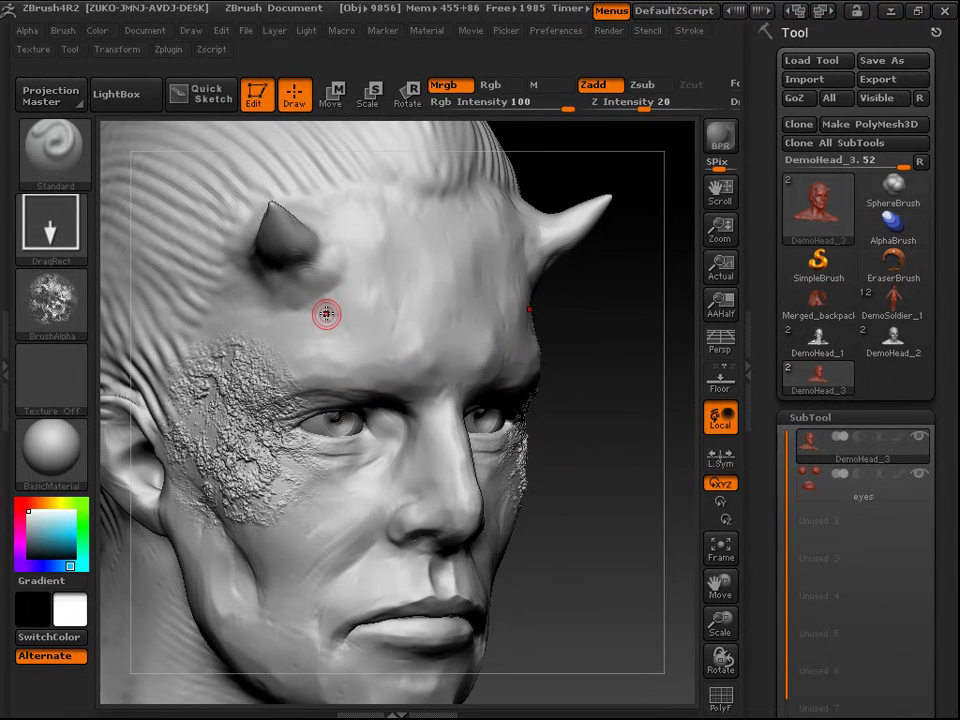
key("ctrl+z")
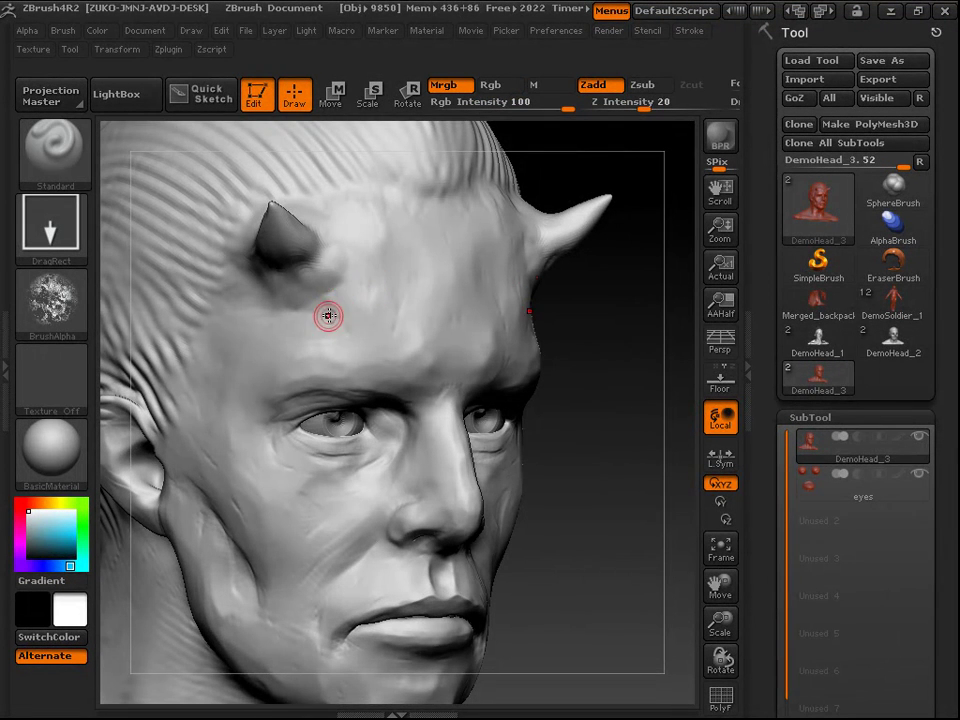
Step: Stamp three small patches of the dirtycircle1 texture on the skin around the base of the horn
left_click_drag(314, 276, 368, 238)
left_click_drag(255, 324, 308, 284)
left_click_drag(222, 281, 257, 221)
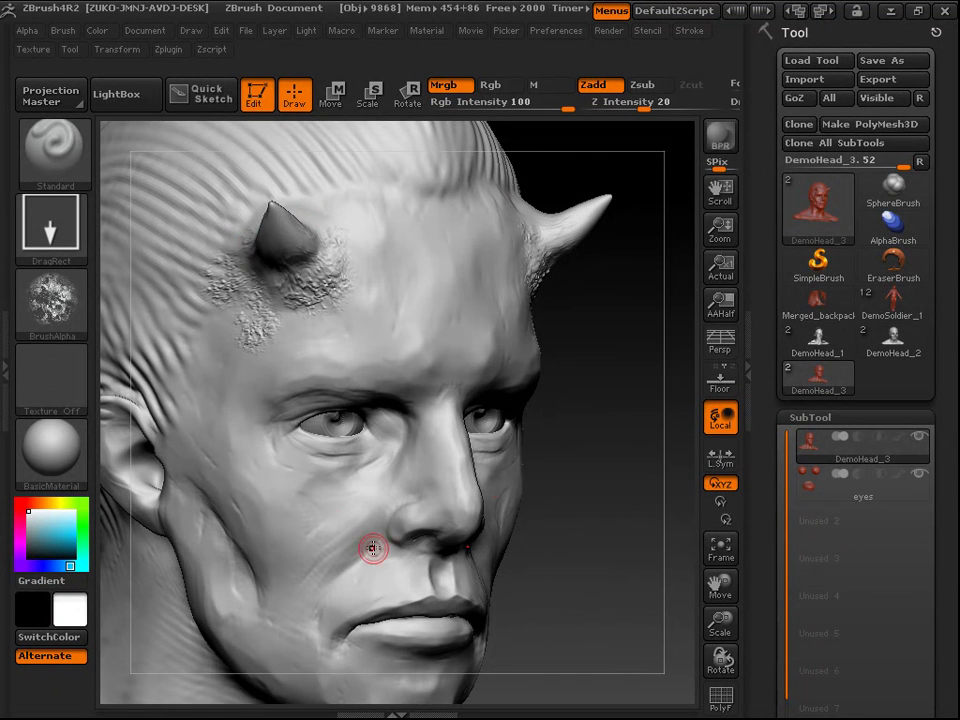
Step: Spray the dirtycircle1 texture lightly over the face and forehead, using the Spray stroke type with Z Intensity 7
left_click_drag(602, 495, 640, 419)
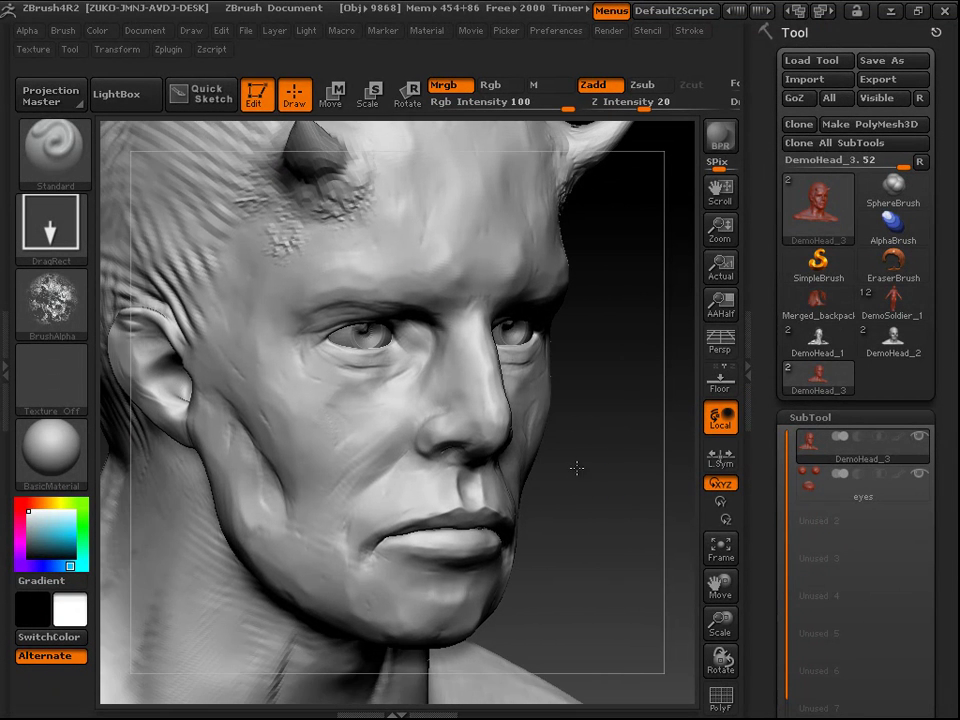
left_click(50, 225)
left_click(441, 251)
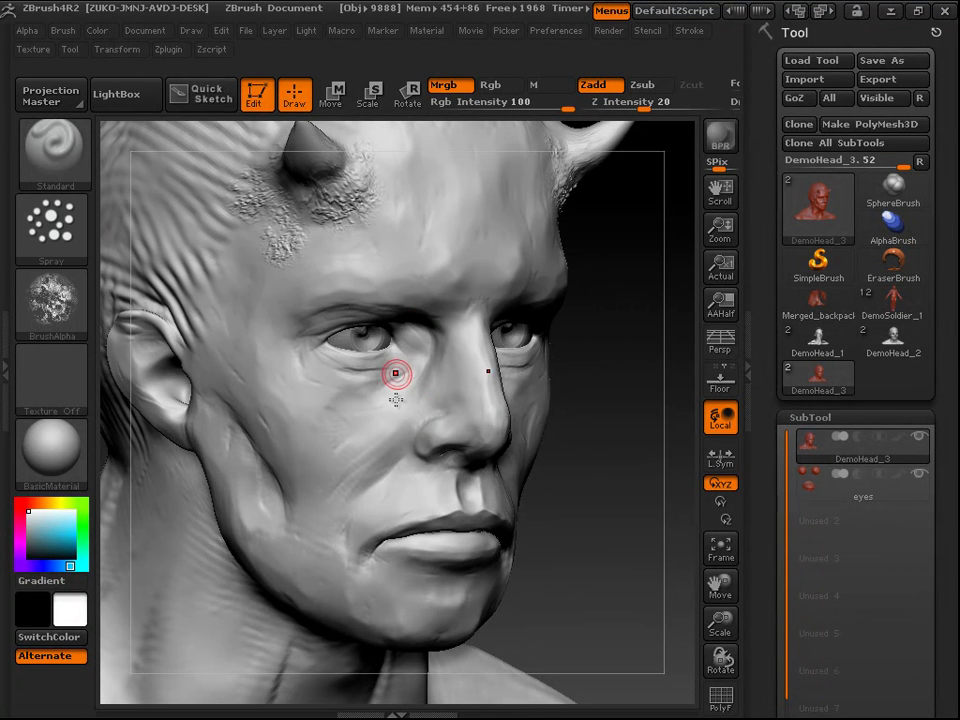
key("space")
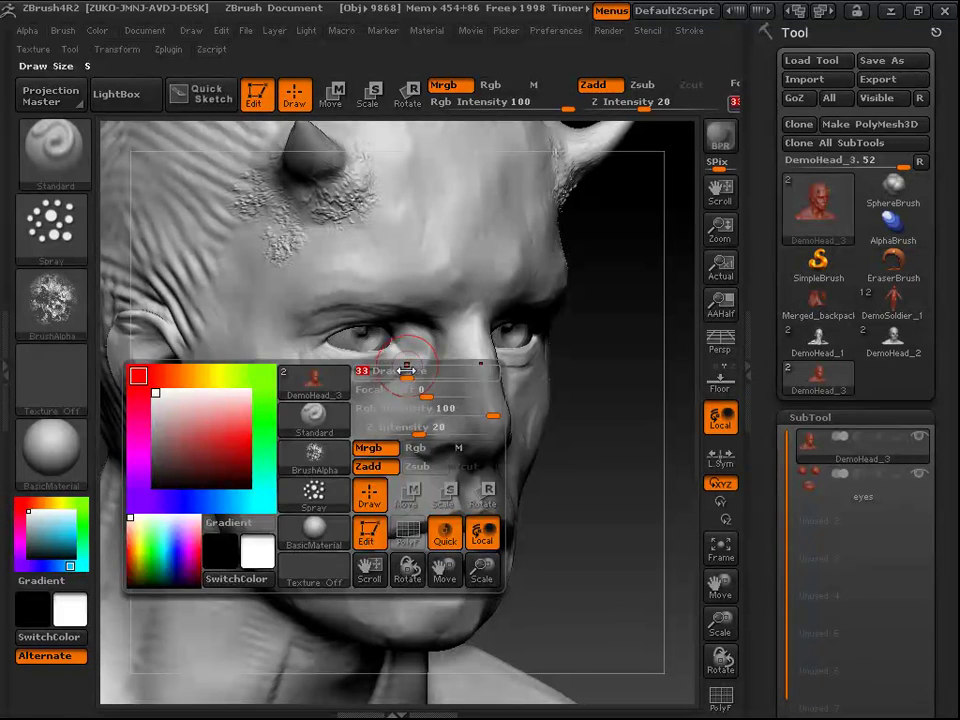
left_click_drag(643, 104, 584, 102)
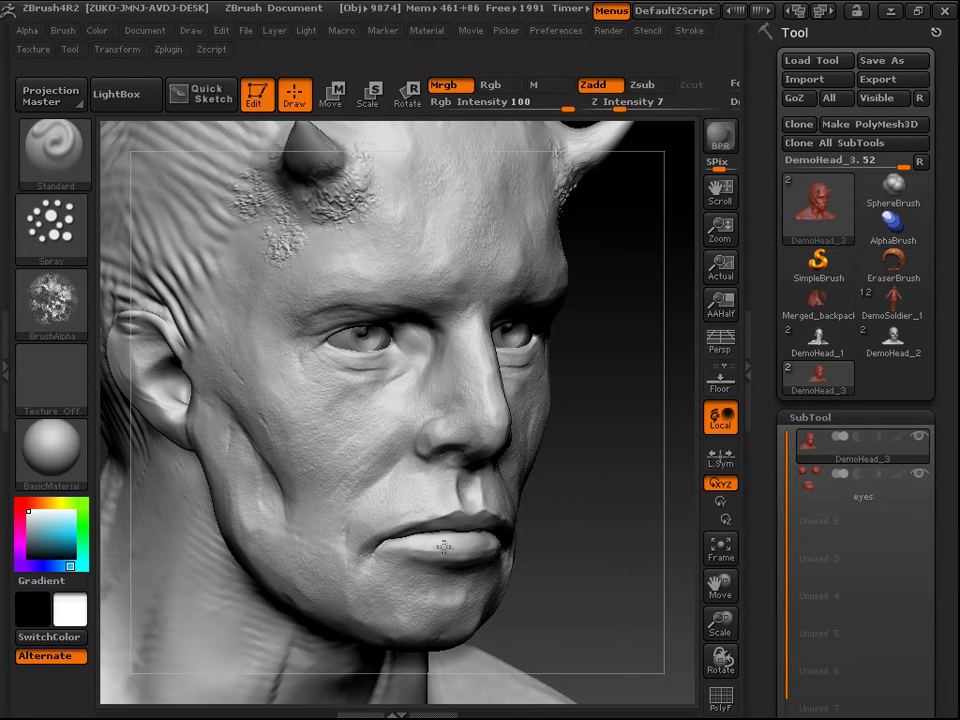
Step: Examine the sprayed skin texture and the rough patches around the horns from several angles
key("shift+d")
left_click_drag(644, 480, 257, 457)
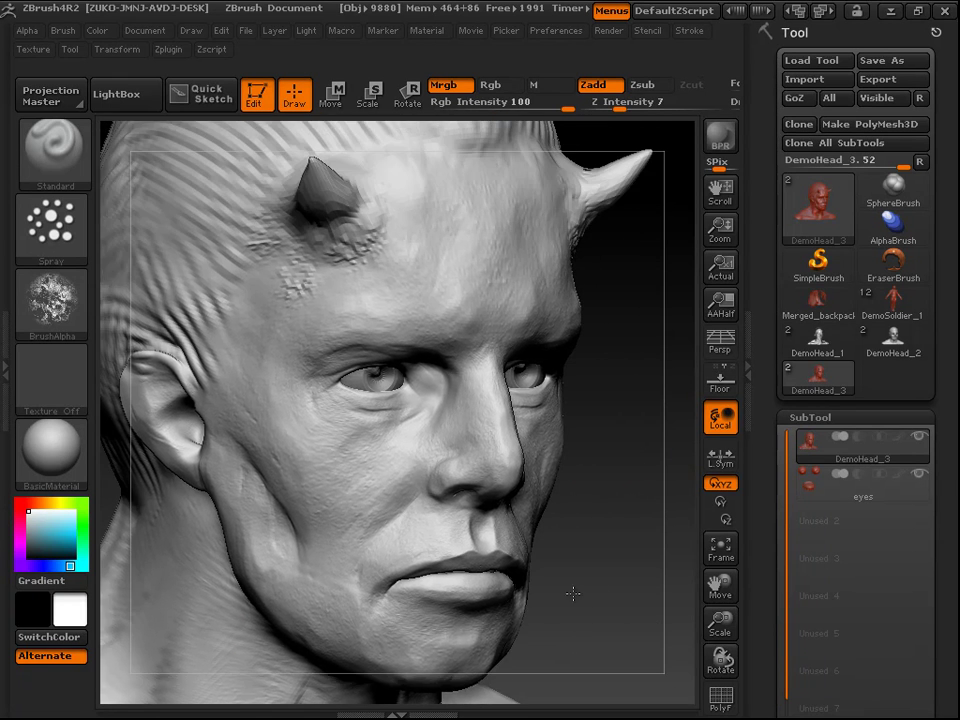
left_click_drag(574, 591, 444, 470)
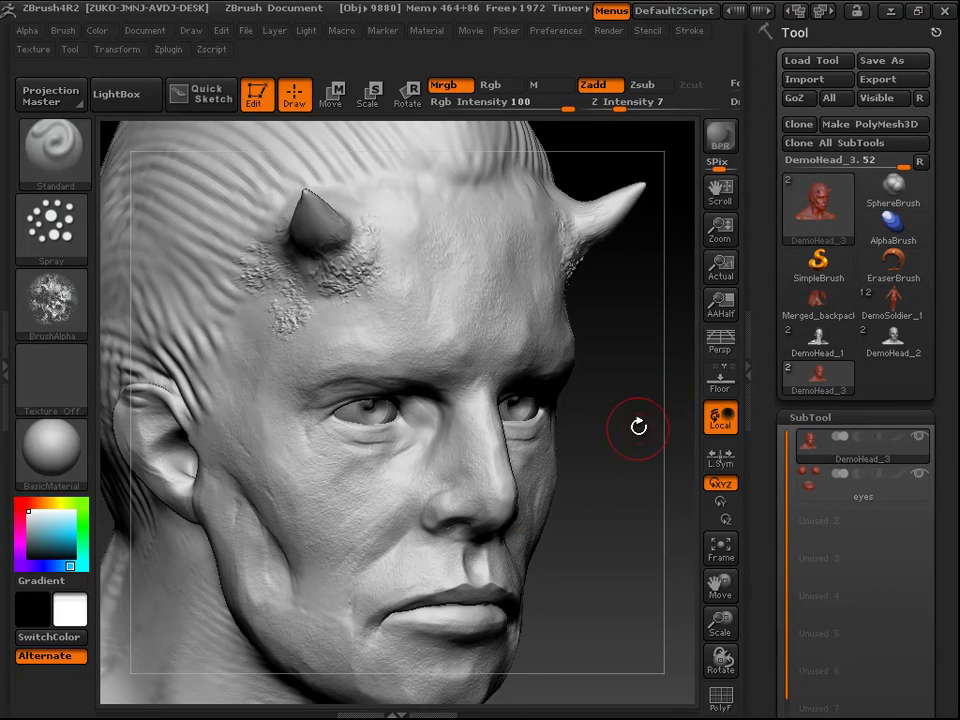
left_click_drag(638, 427, 610, 393)
mouse_move(622, 462)
left_mouse_down()
mouse_move(611, 495)
mouse_move(624, 486)
mouse_move(617, 493)
mouse_move(611, 476)
mouse_move(636, 491)
mouse_move(624, 460)
mouse_move(598, 454)
mouse_move(585, 467)
mouse_move(645, 452)
mouse_move(606, 435)
left_mouse_up()
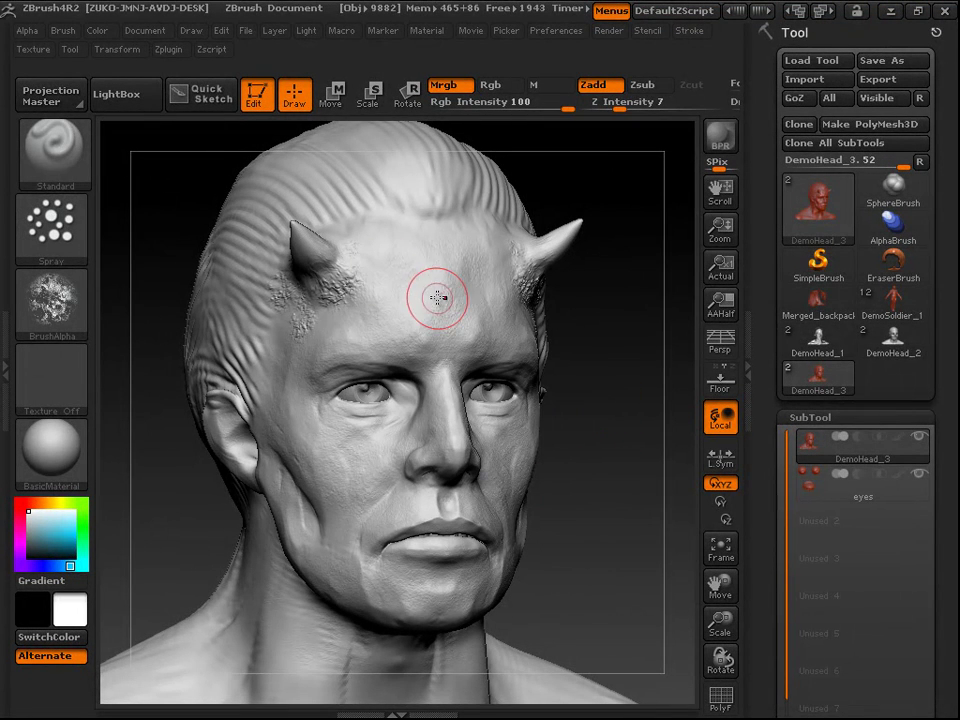
mouse_move(598, 418)
left_mouse_down()
mouse_move(649, 499)
mouse_move(594, 401)
mouse_move(613, 399)
mouse_move(639, 540)
mouse_move(652, 508)
mouse_move(647, 519)
mouse_move(619, 506)
mouse_move(583, 521)
left_mouse_up()
mouse_move(270, 519)
left_mouse_down()
mouse_move(167, 540)
mouse_move(180, 525)
left_mouse_up()
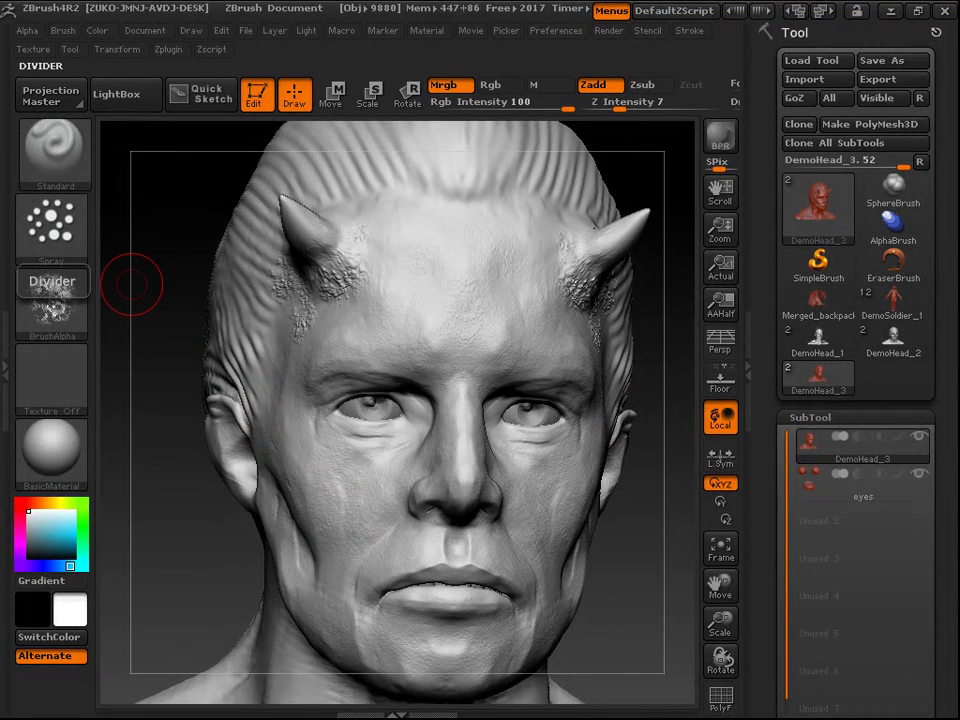
Step: Switch to Photoshop and start a new document with its width and height set to 256 pixels
key("alt+Tab")
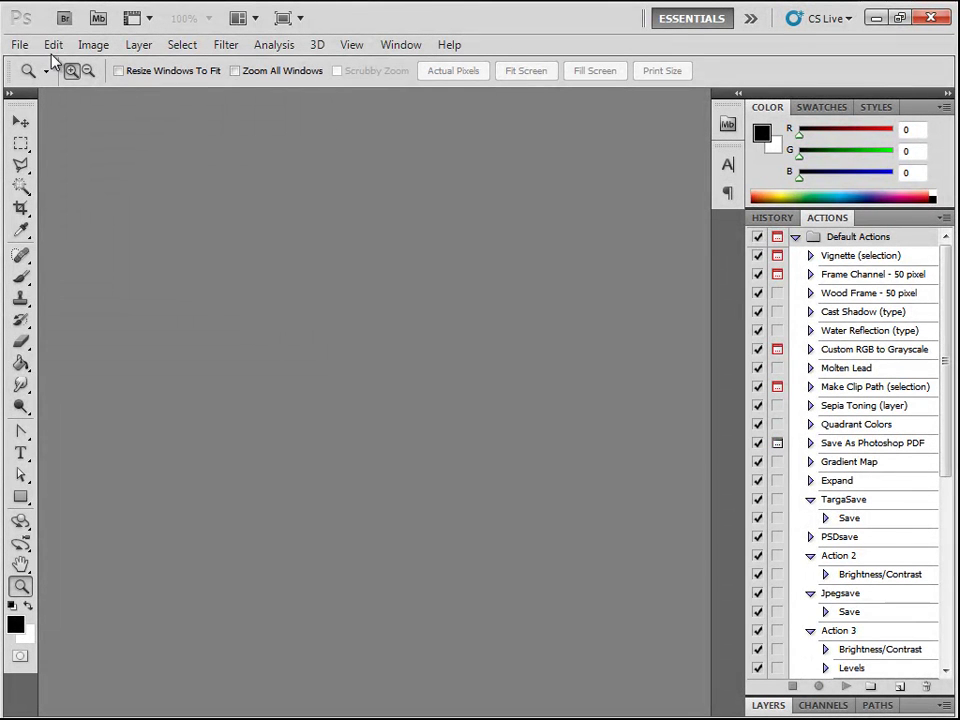
left_click(19, 45)
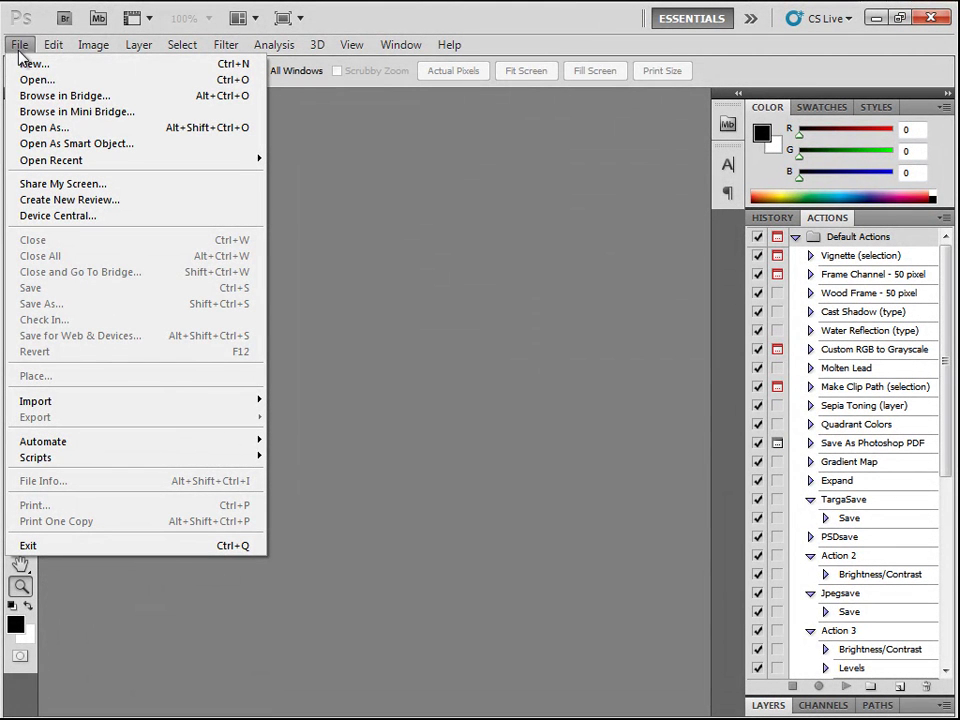
left_click(27, 64)
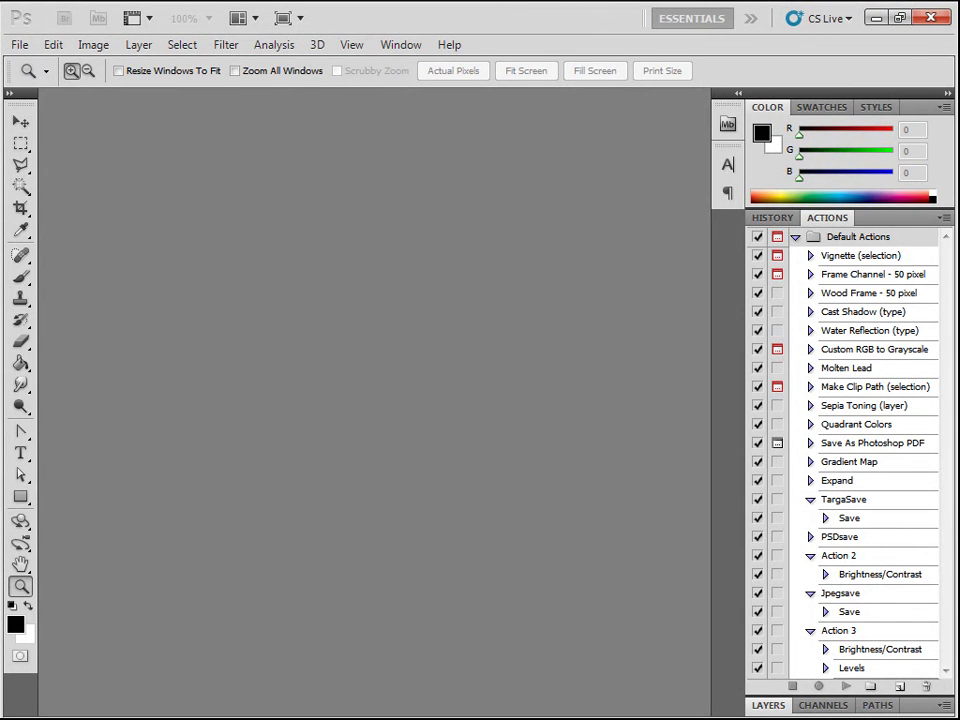
left_click_drag(0, 240, 336, 238)
left_click(309, 343)
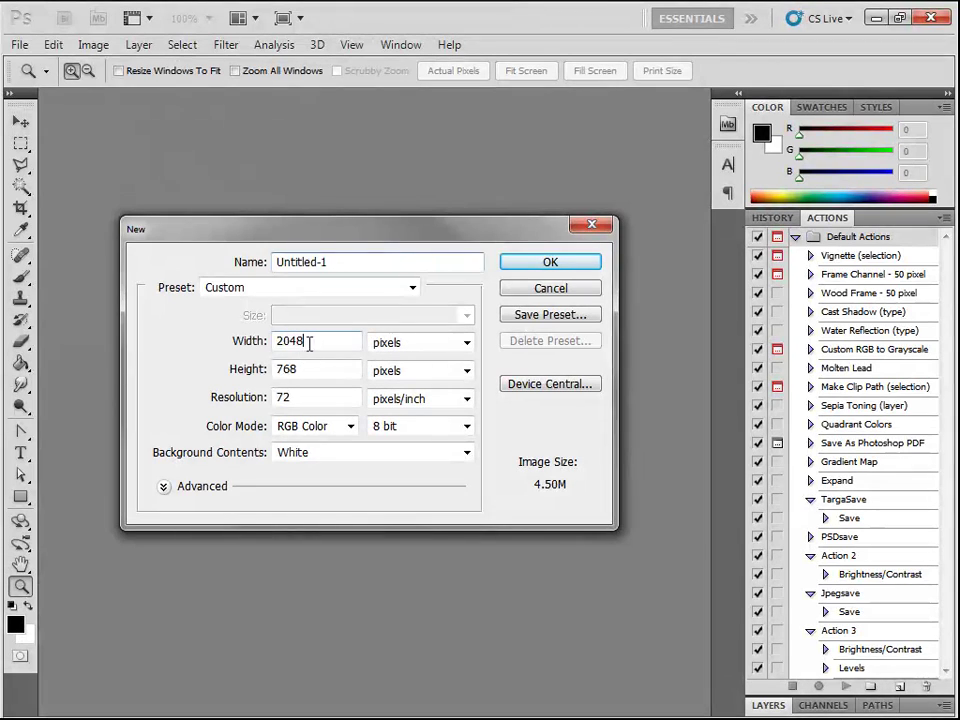
double_click(309, 343)
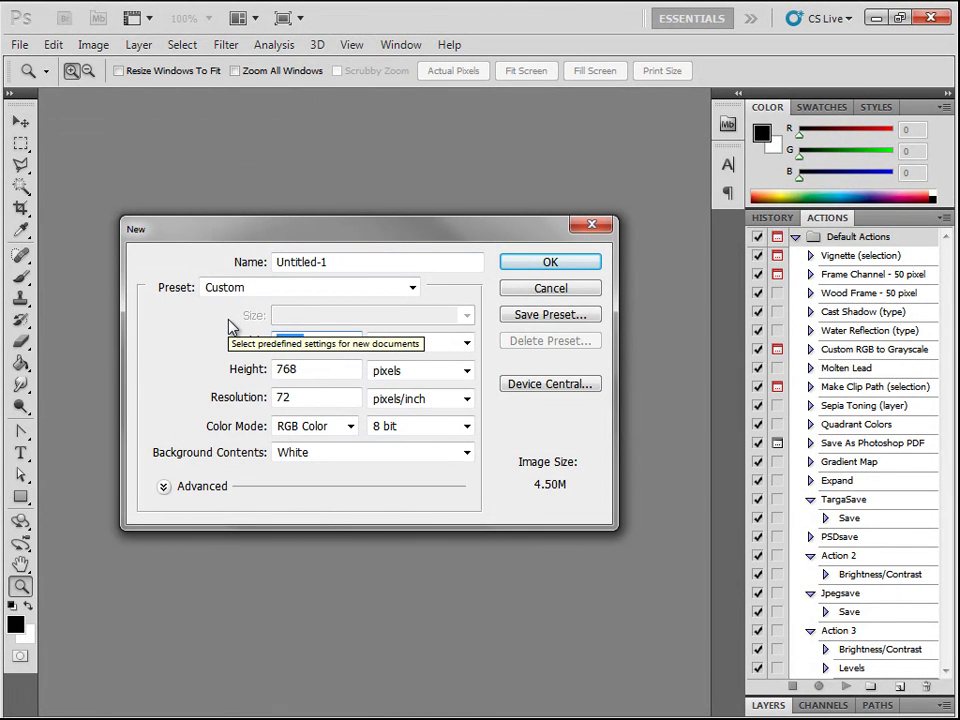
type("256")
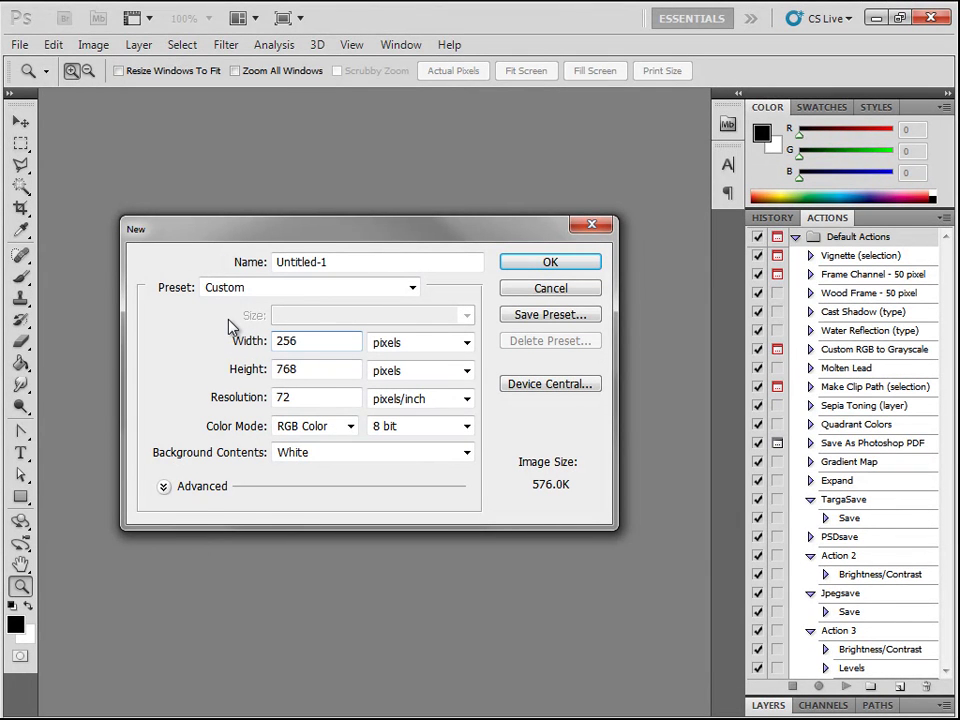
key("Tab")
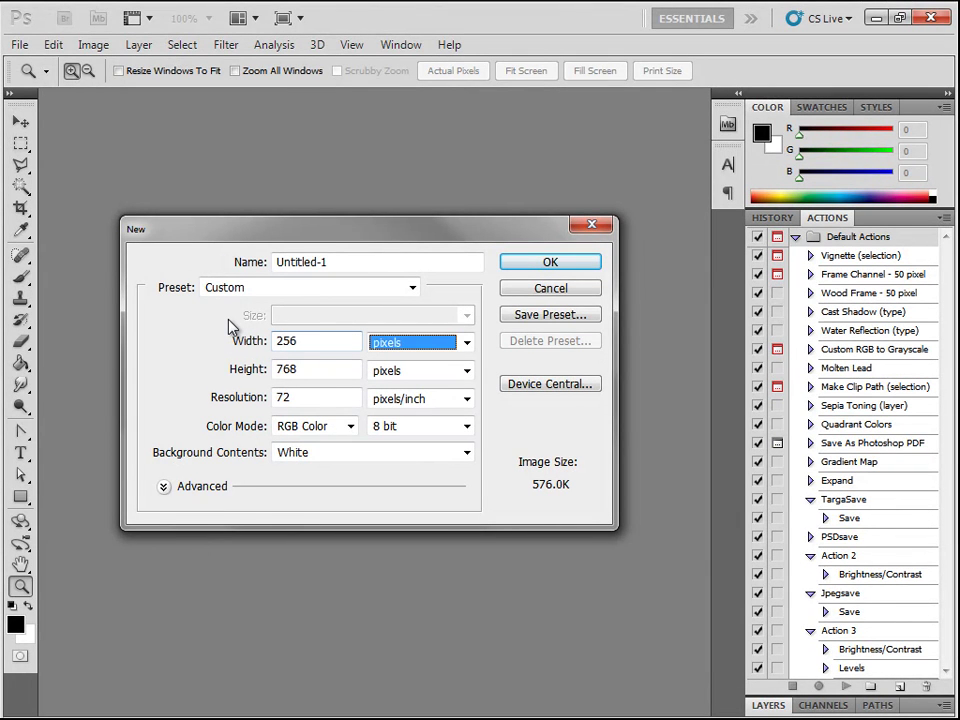
key("Tab")
type("256")
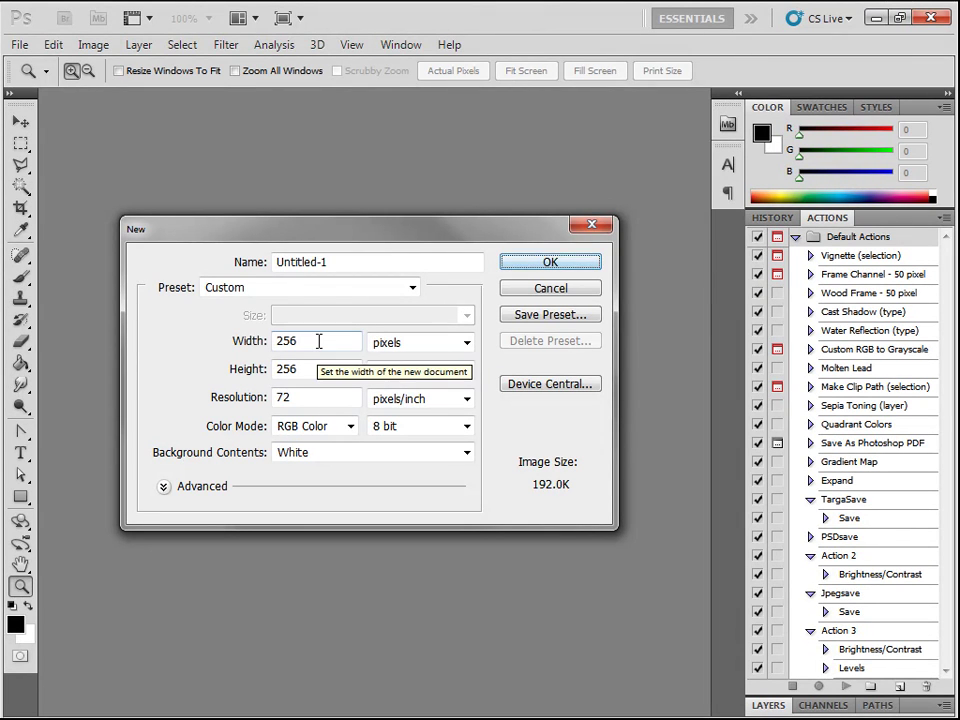
Step: Set the new document's width and height to 128 pixels
left_click_drag(321, 345, 210, 347)
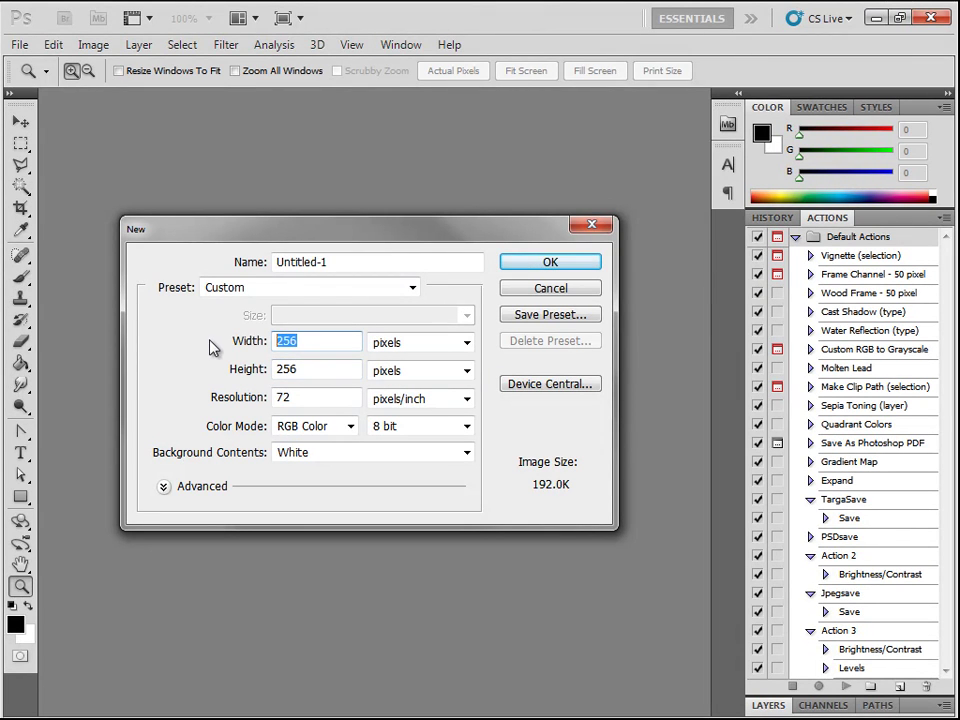
type("128")
key("Tab")
type("1285")
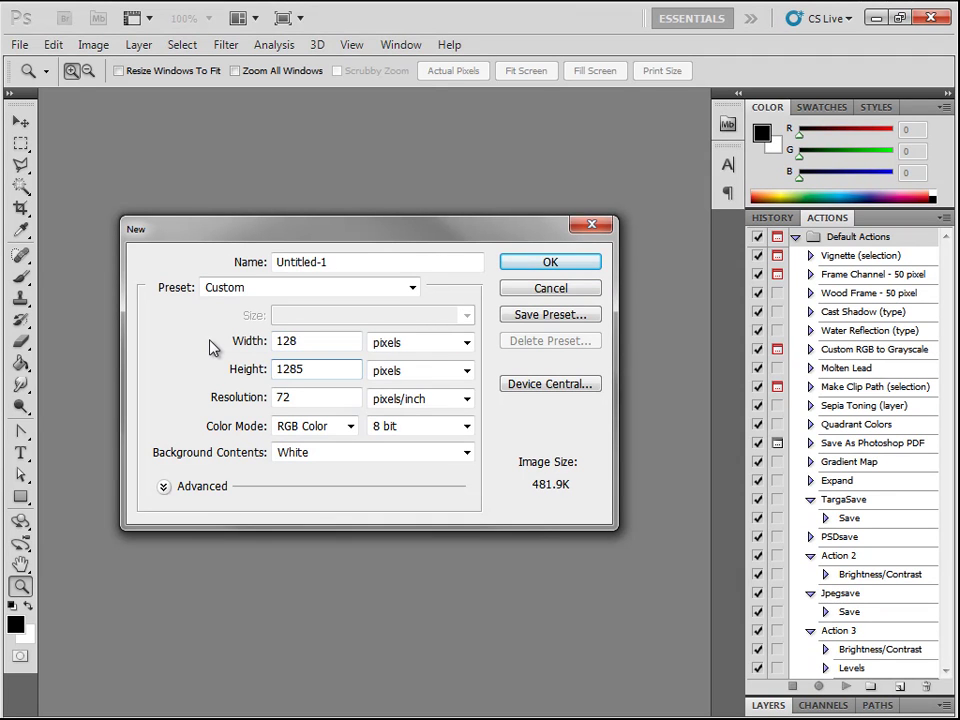
key("BackSpace")
Step: Set the width and height to 256 pixels again and create the white RGB document
key("shift+Tab")
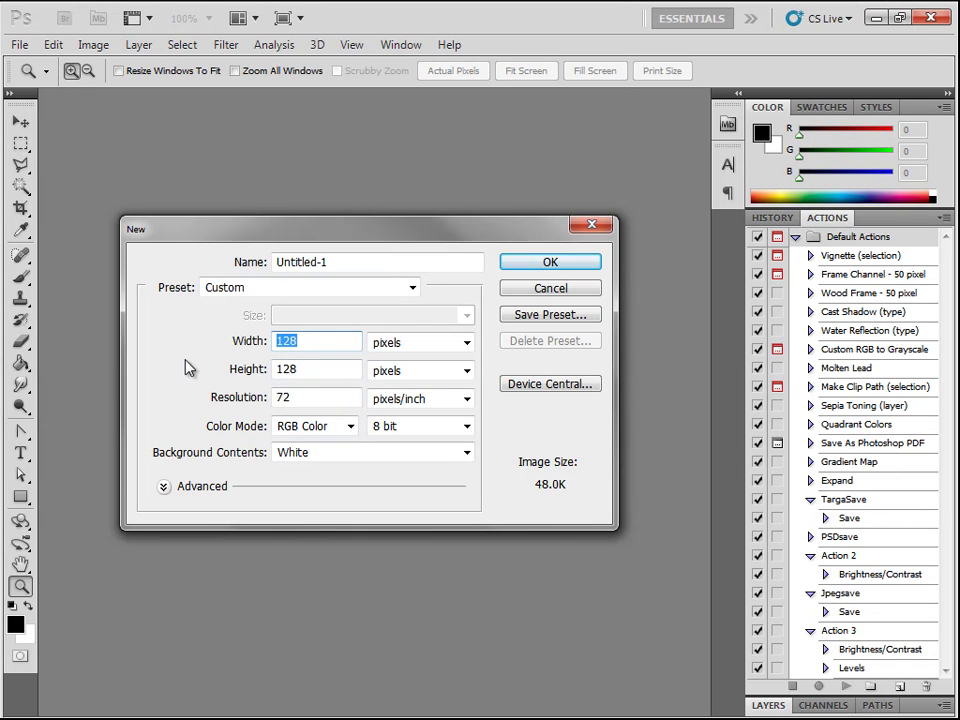
type("259")
key("BackSpace")
type("6")
key("Tab")
key("Tab")
type("256")
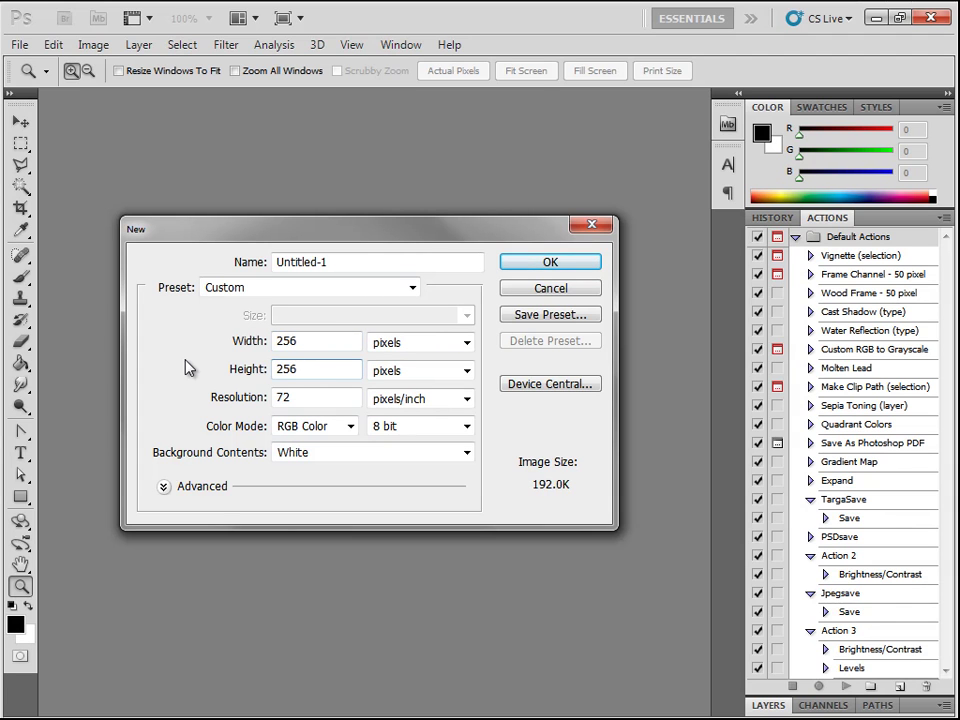
left_click(549, 268)
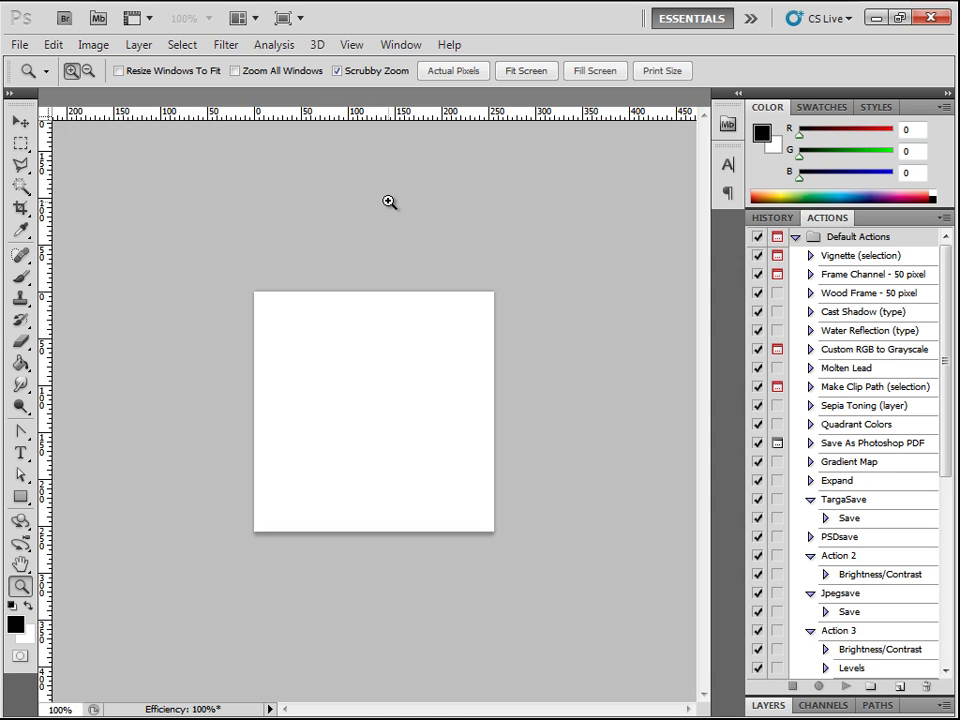
Step: Fit the blank canvas to the screen and display the document's layers
left_click(391, 229)
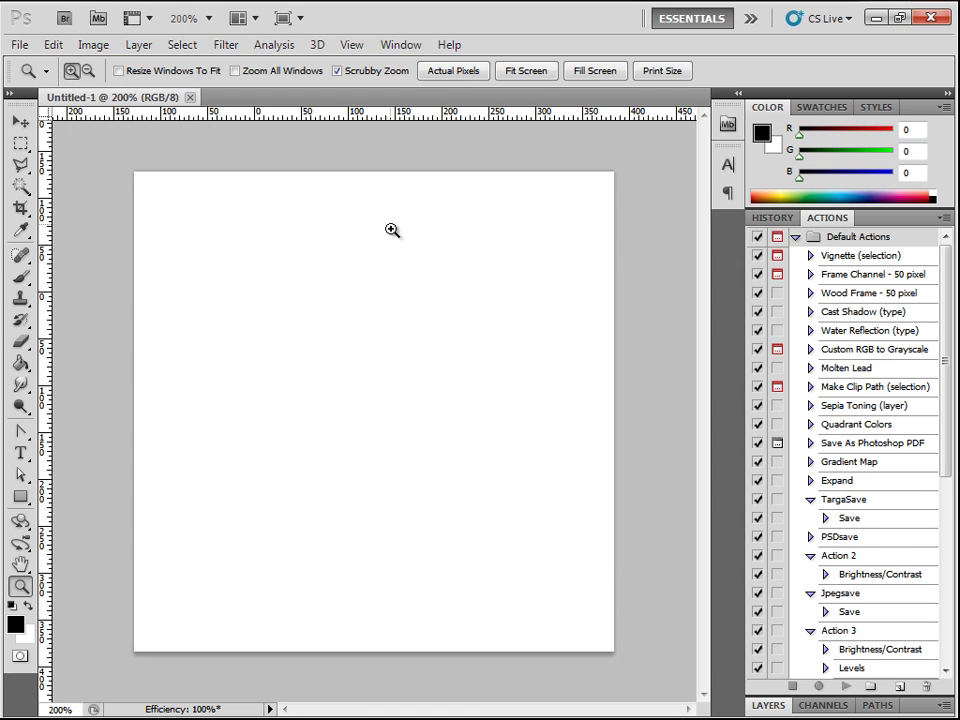
right_click(447, 237)
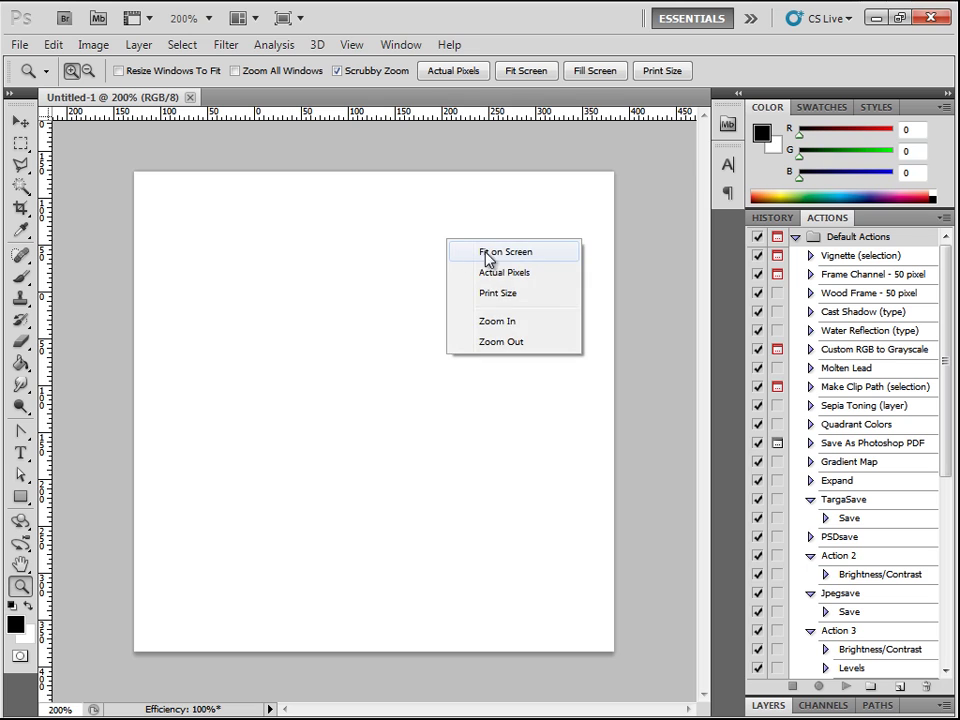
left_click(492, 252)
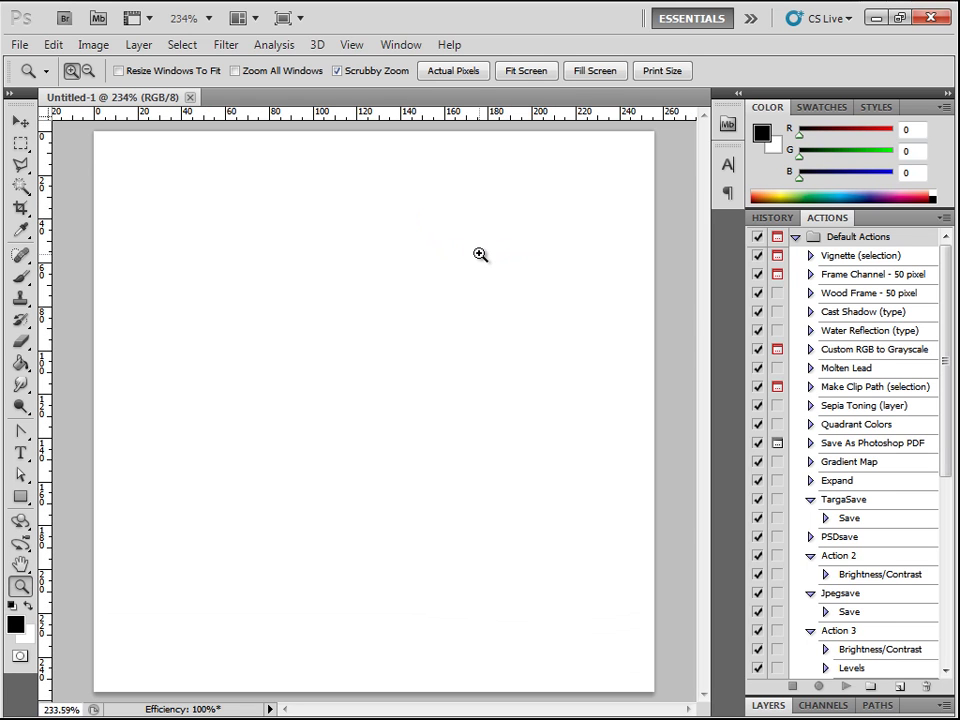
left_click(766, 705)
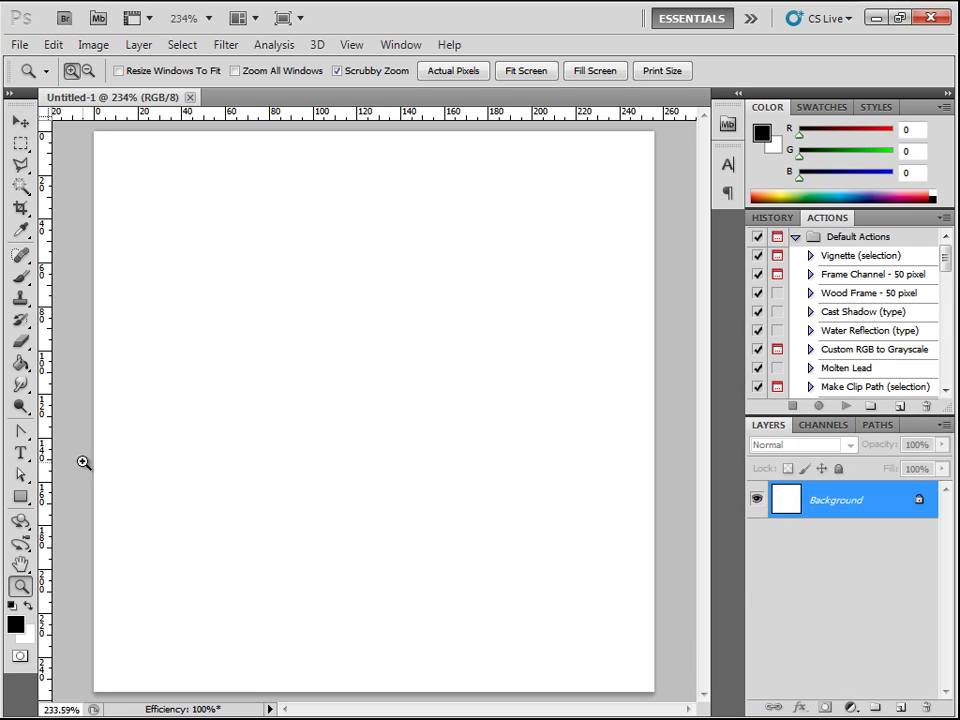
Step: Swap the foreground and background colors back and forth, ending with black as the foreground color
left_click(27, 606)
left_click(27, 607)
left_click(27, 607)
left_click(27, 607)
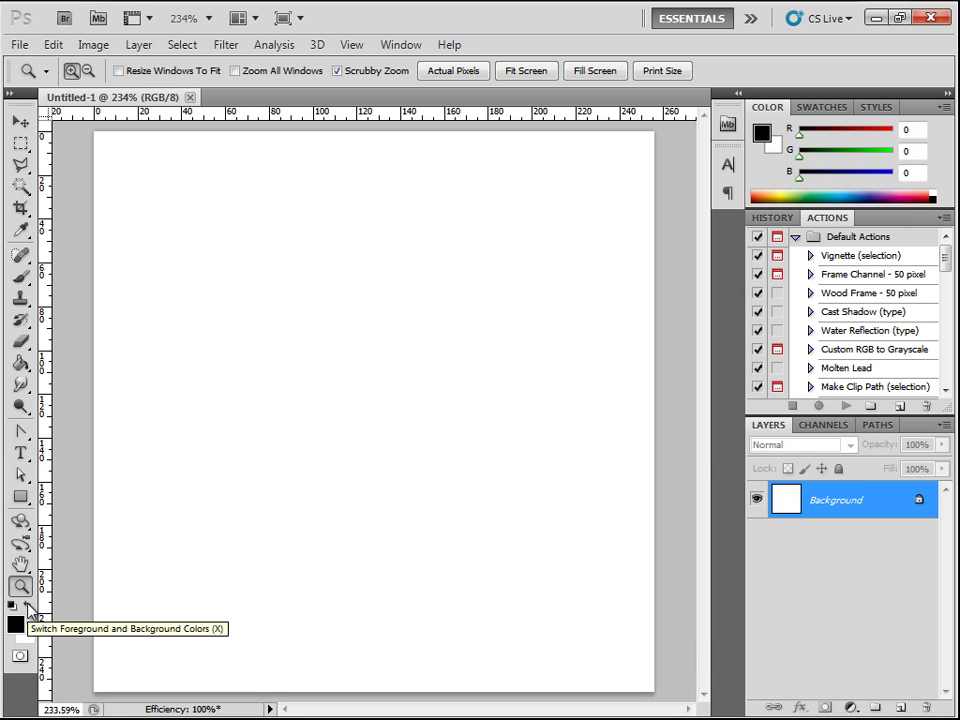
left_click(28, 607)
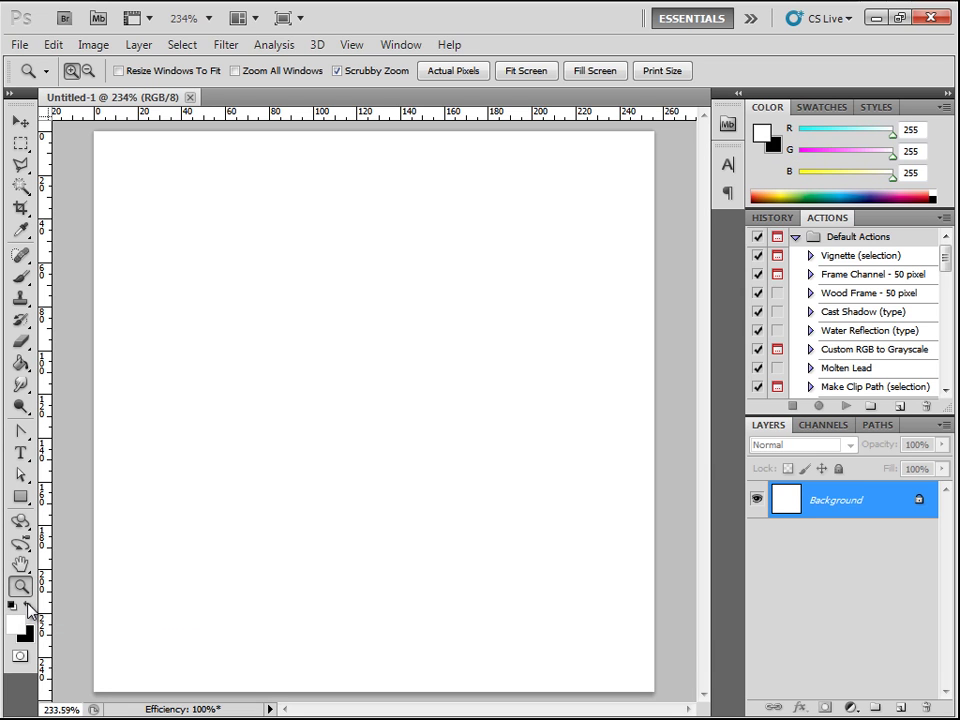
left_click(28, 607)
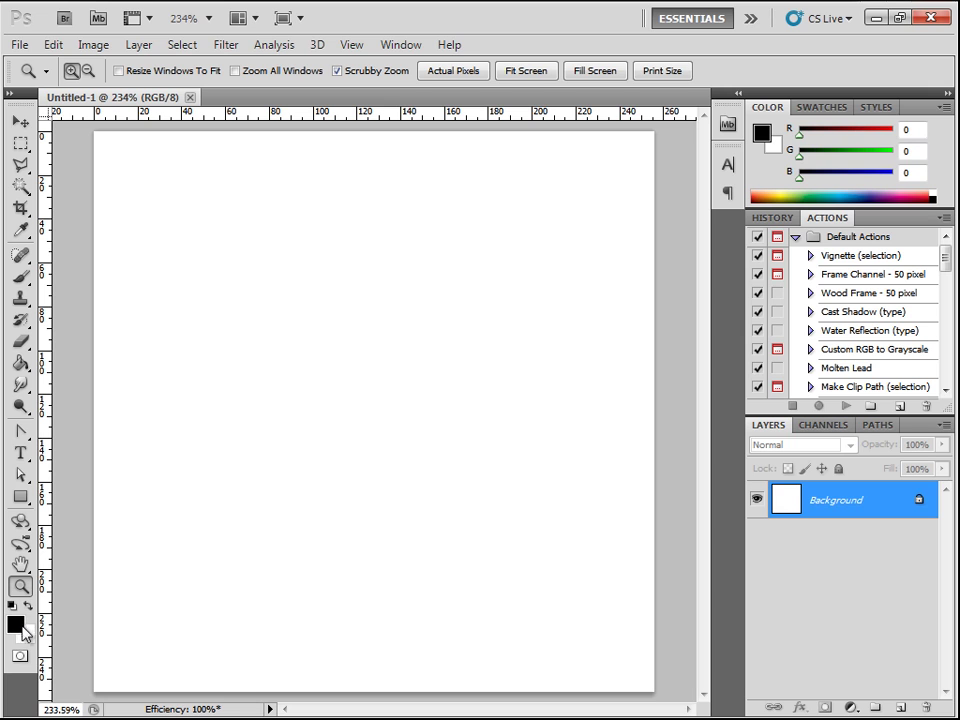
left_click(28, 607)
left_click(28, 606)
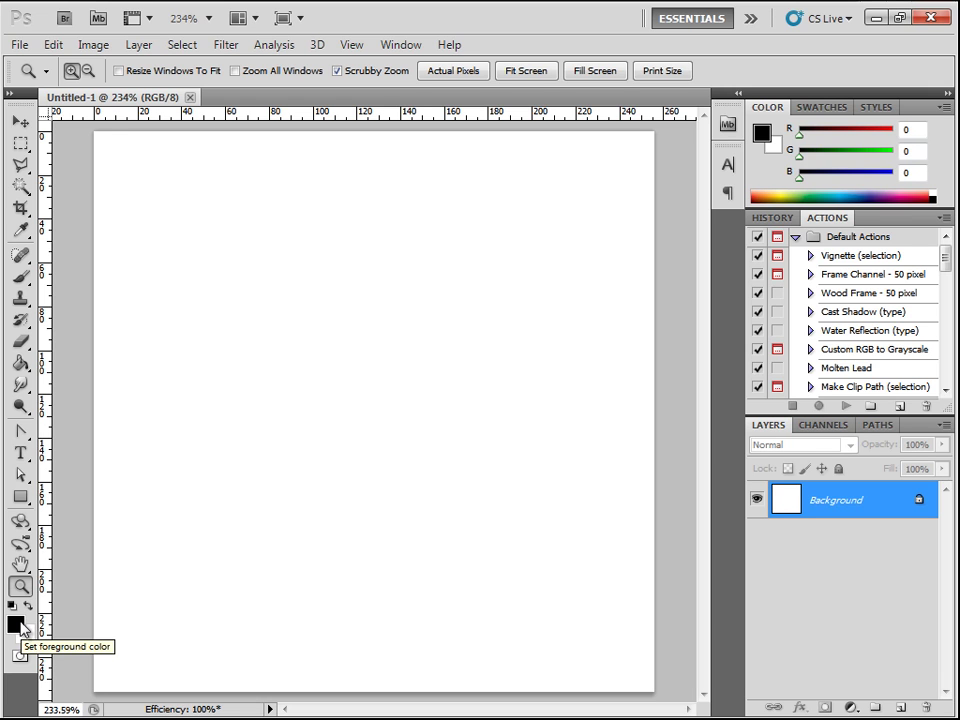
left_click(28, 606)
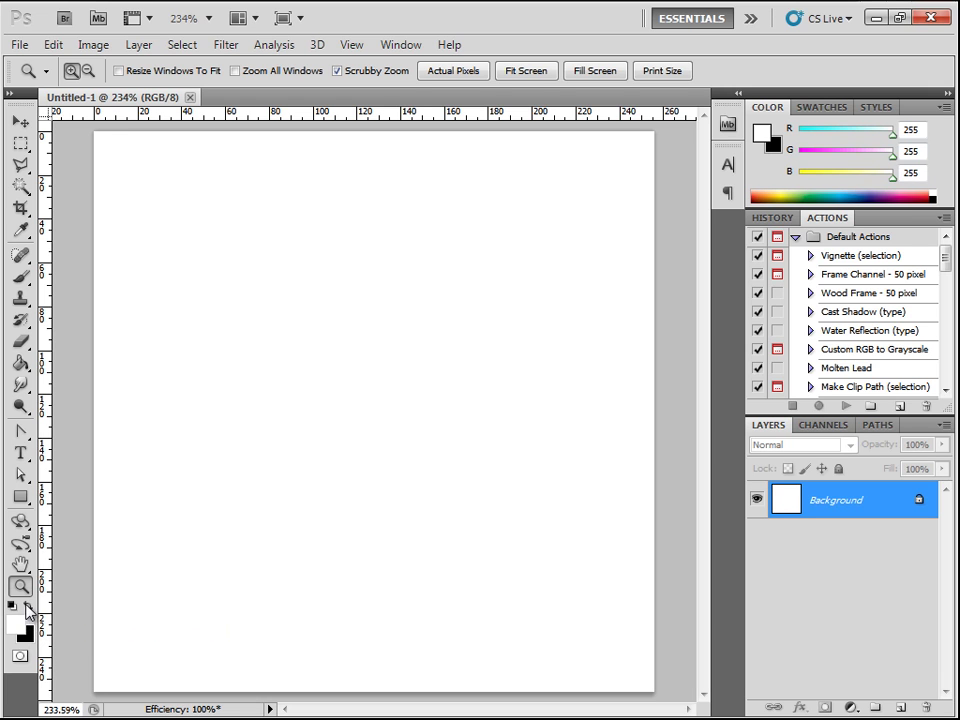
left_click(28, 604)
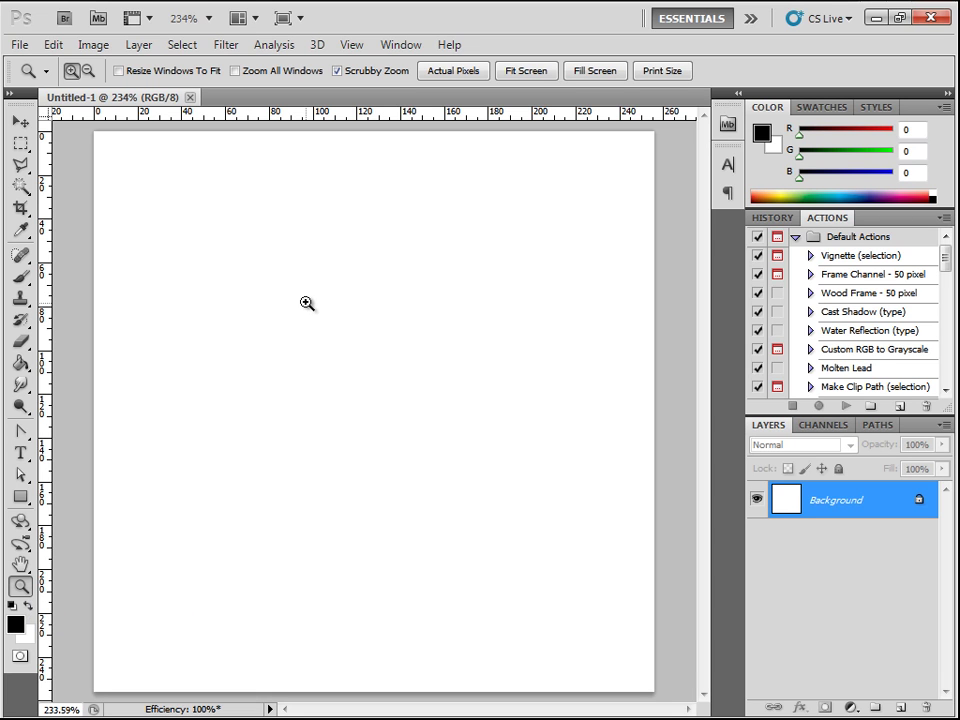
Step: Swap the foreground and background colors several times, ending with white as the foreground color
key("x")
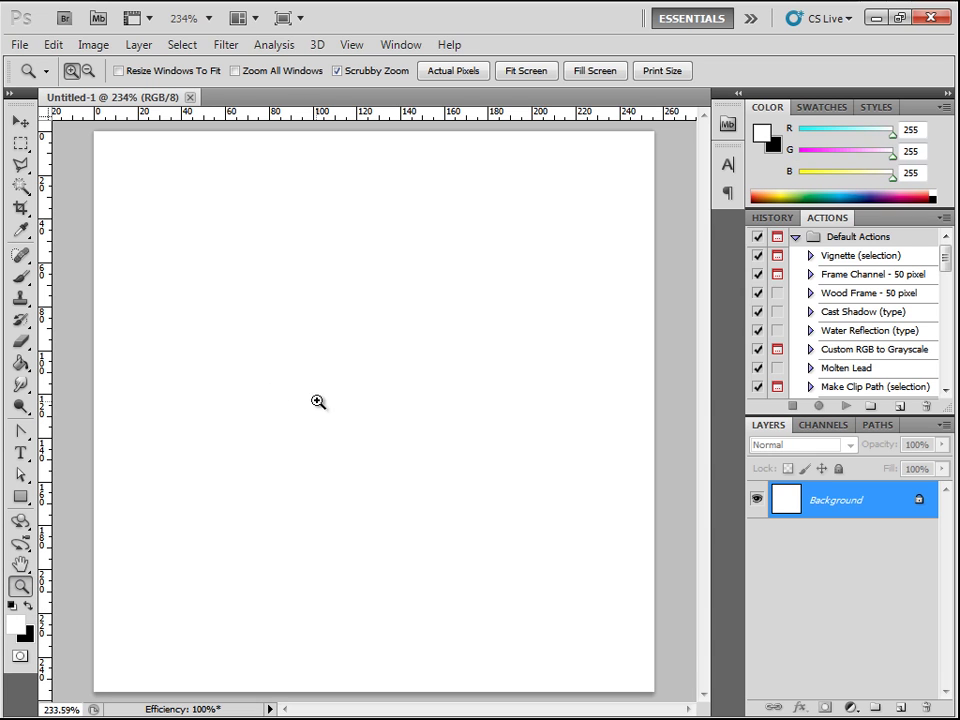
left_click(28, 605)
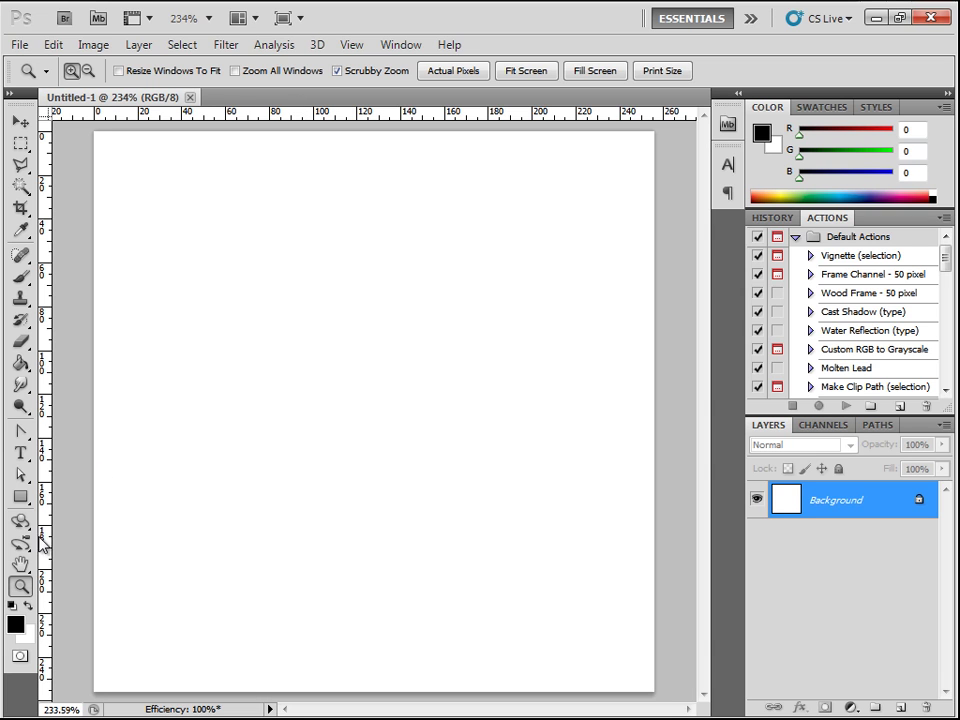
left_click(29, 607)
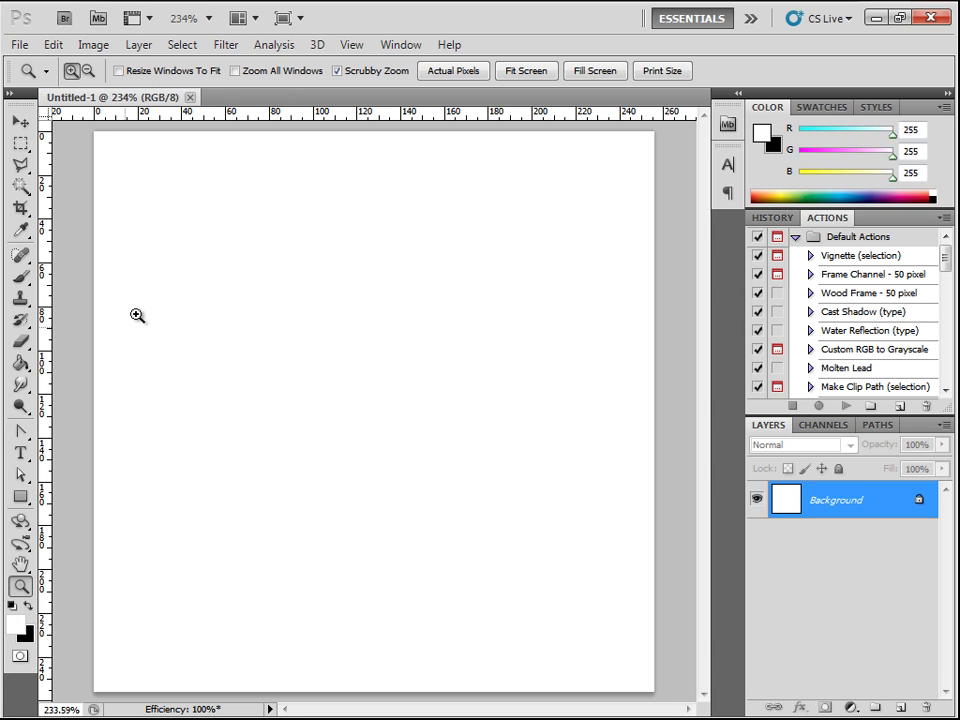
Step: Draw a tall rectangular path about 68 by 131 pixels in the upper-left part of the canvas with the Rectangle Tool
left_click(21, 496)
right_click(21, 496)
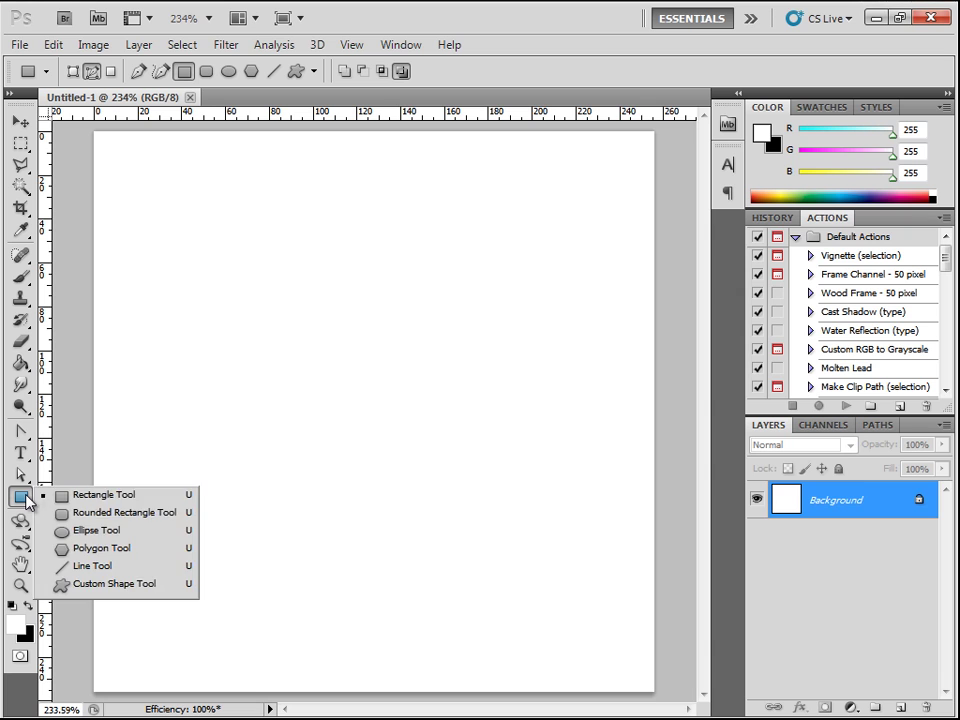
left_click(80, 495)
left_click_drag(178, 195, 326, 481)
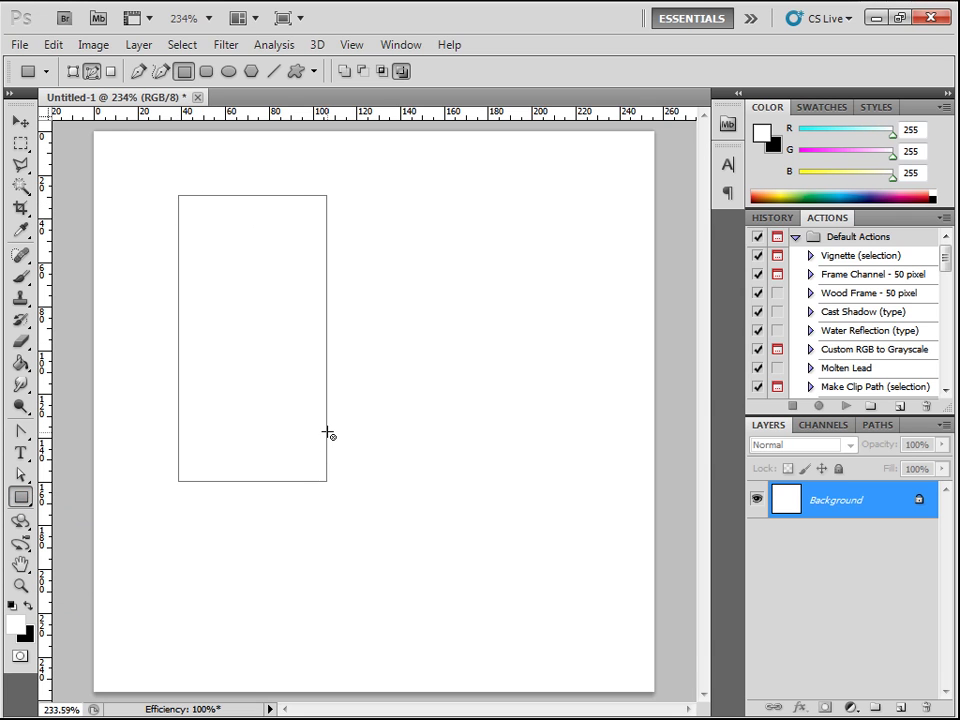
Step: Make black the foreground color, fill the rectangular path with it and delete the work path
left_click(29, 606)
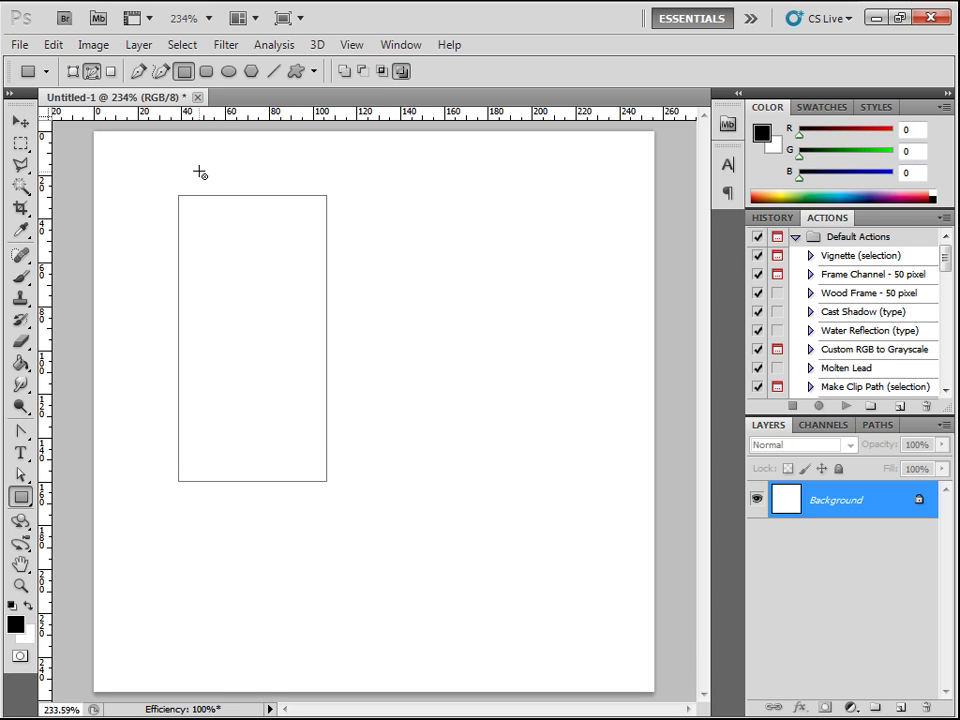
left_click(879, 425)
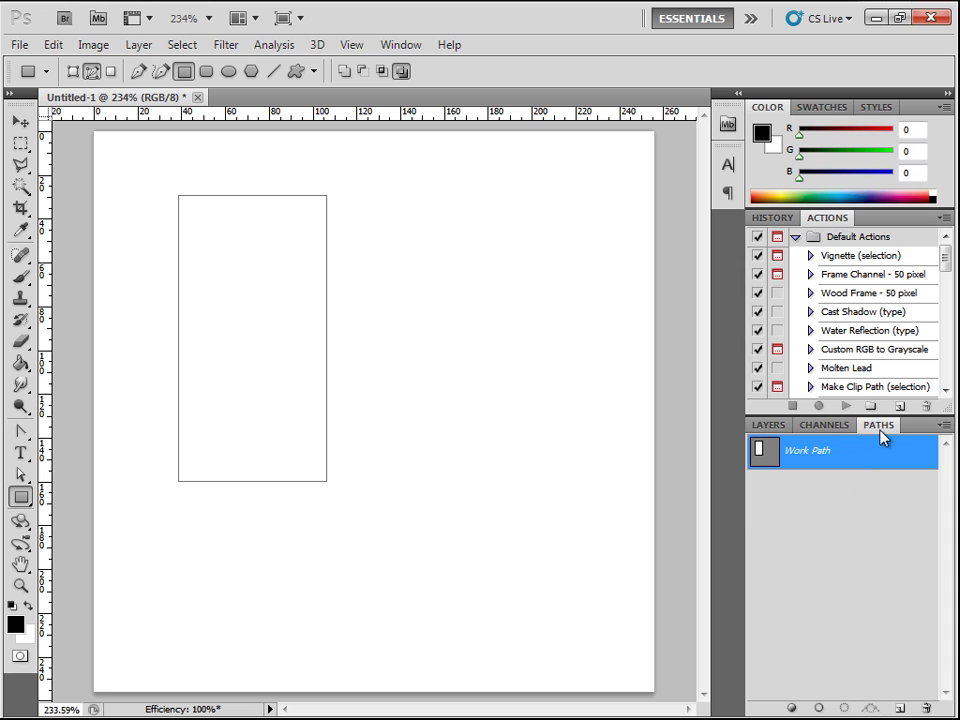
right_click(855, 456)
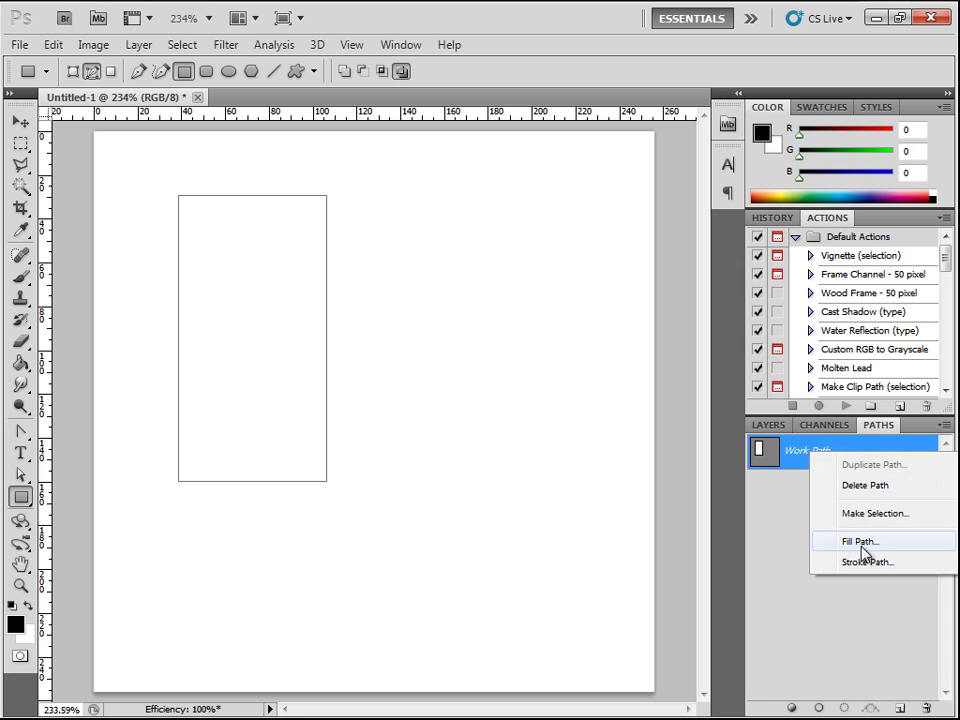
left_click(860, 544)
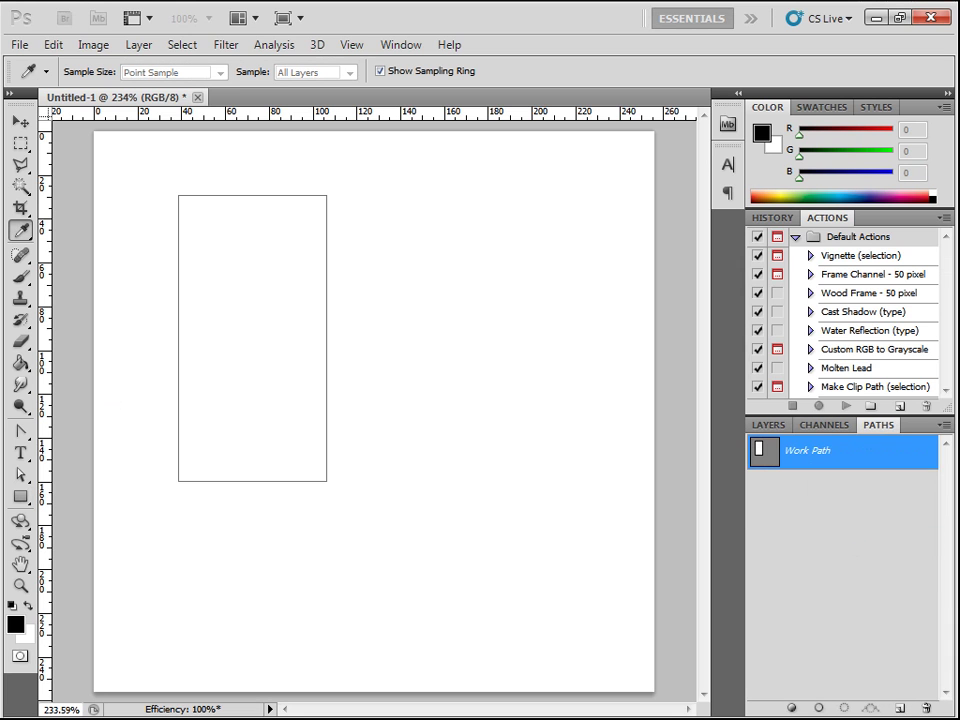
key("Return")
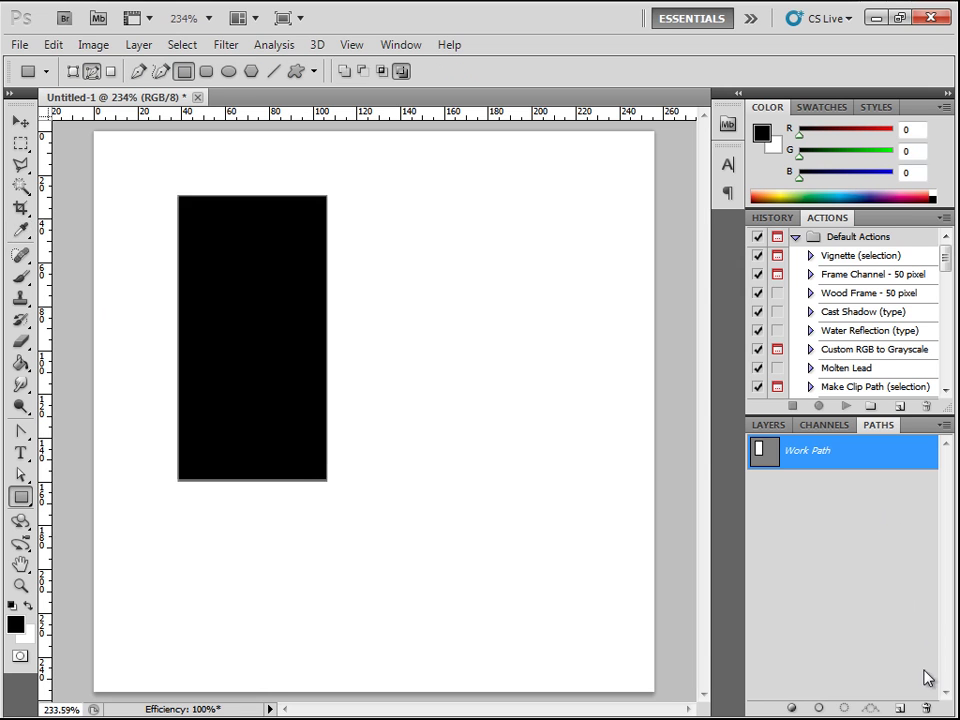
left_click(926, 707)
left_click(452, 288)
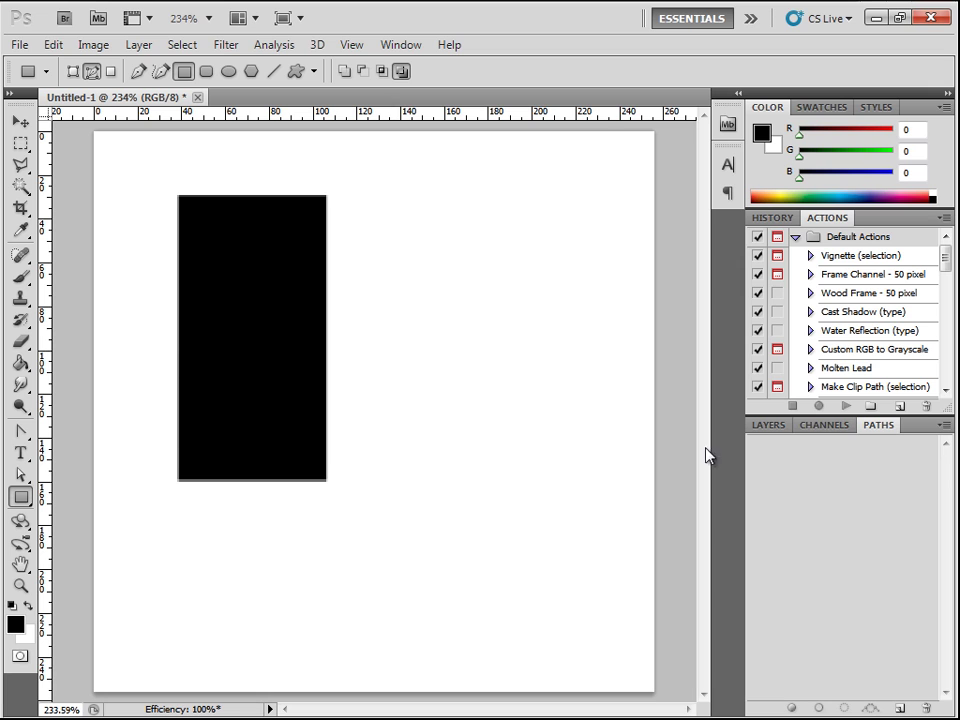
Step: Add a new layer above the background and set the foreground color to dark gray, RGB 64, 64, 64
left_click(768, 426)
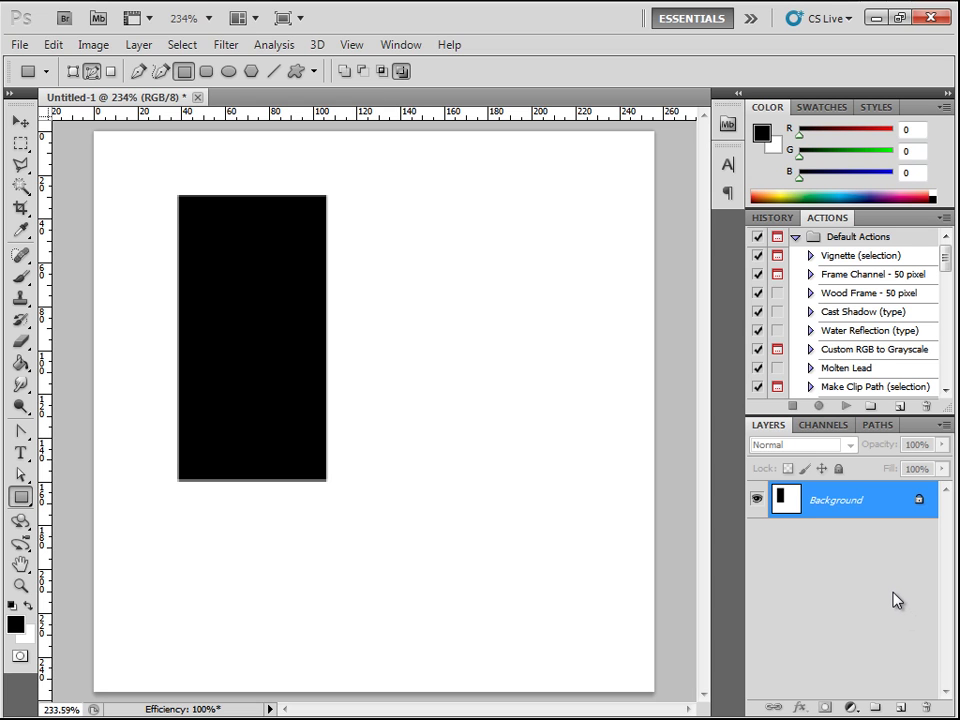
left_click(900, 707)
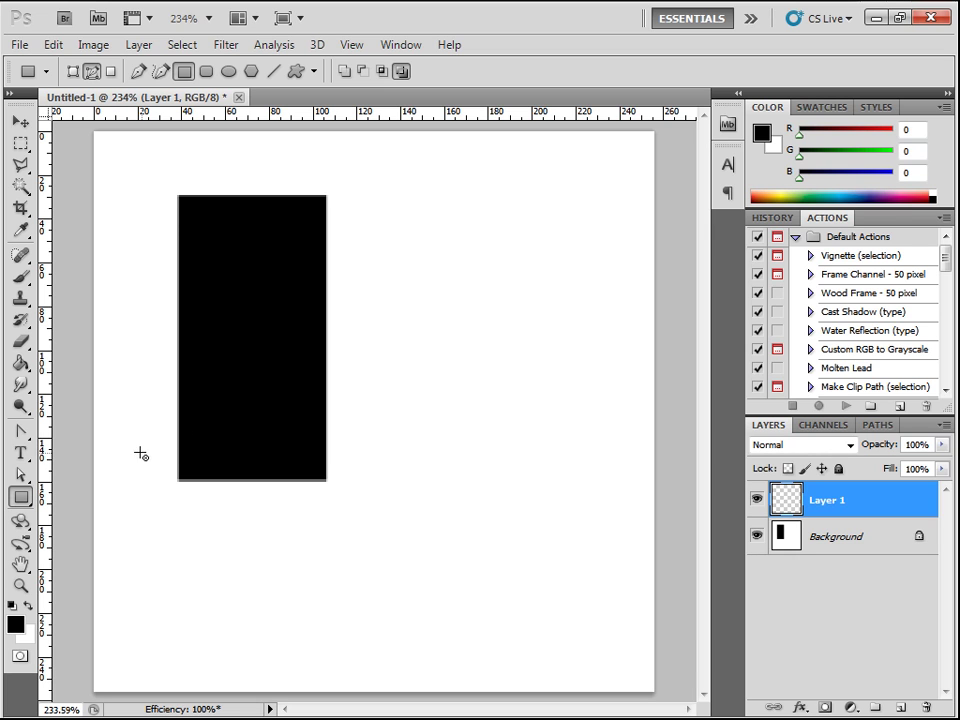
left_click(28, 606)
left_click(28, 606)
key("i")
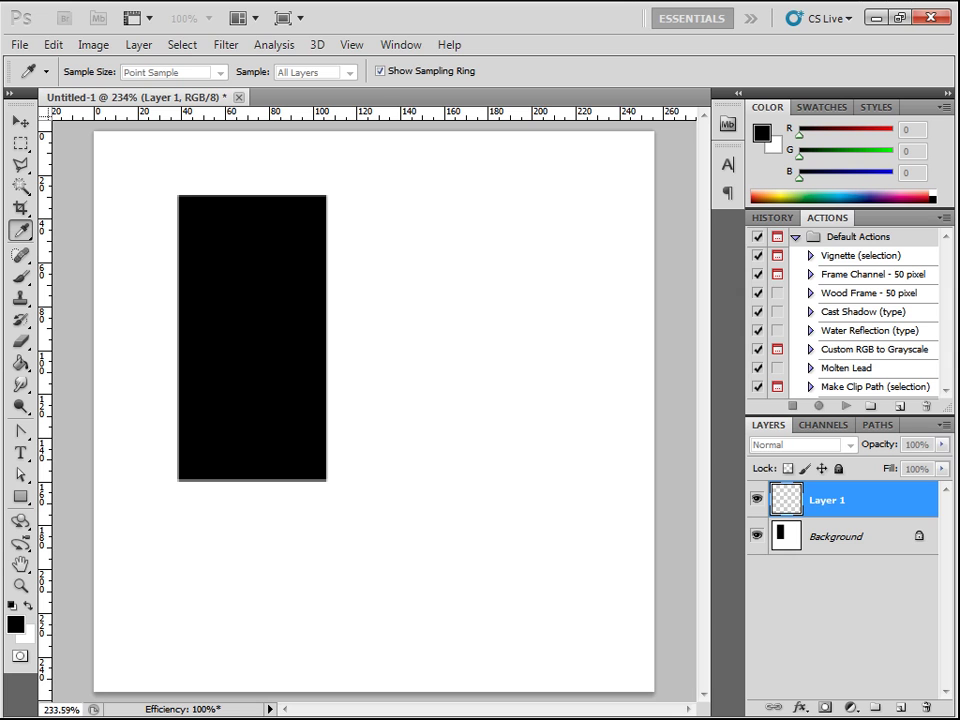
left_click(326, 274)
key("u")
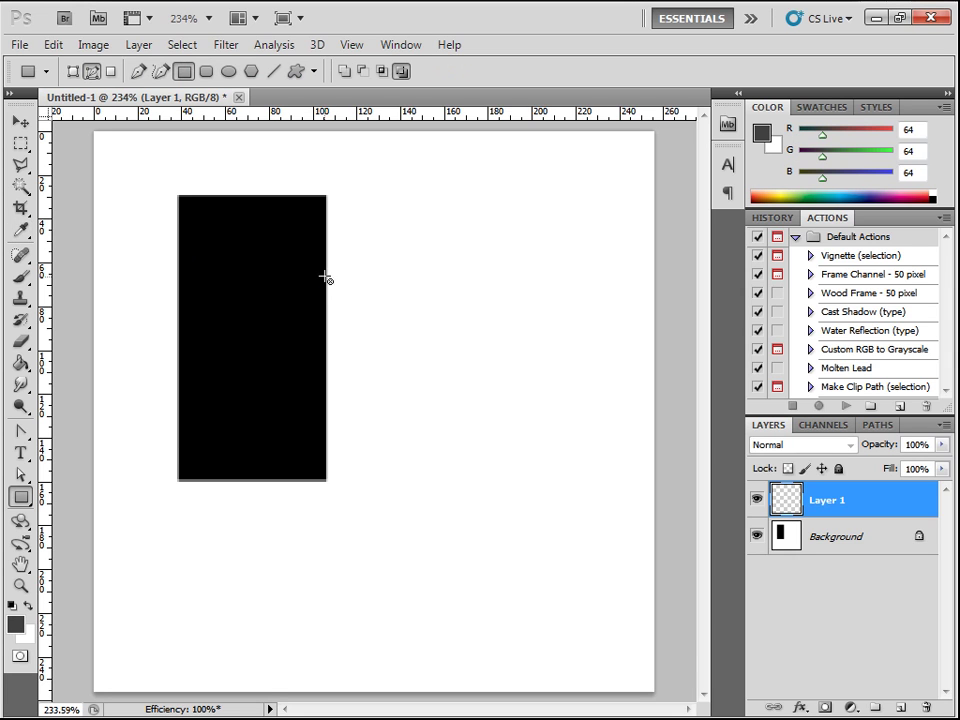
Step: Draw a second rectangular path about 85 by 151 pixels overlapping the black rectangle and fill it with the dark gray
left_click_drag(243, 233, 431, 565)
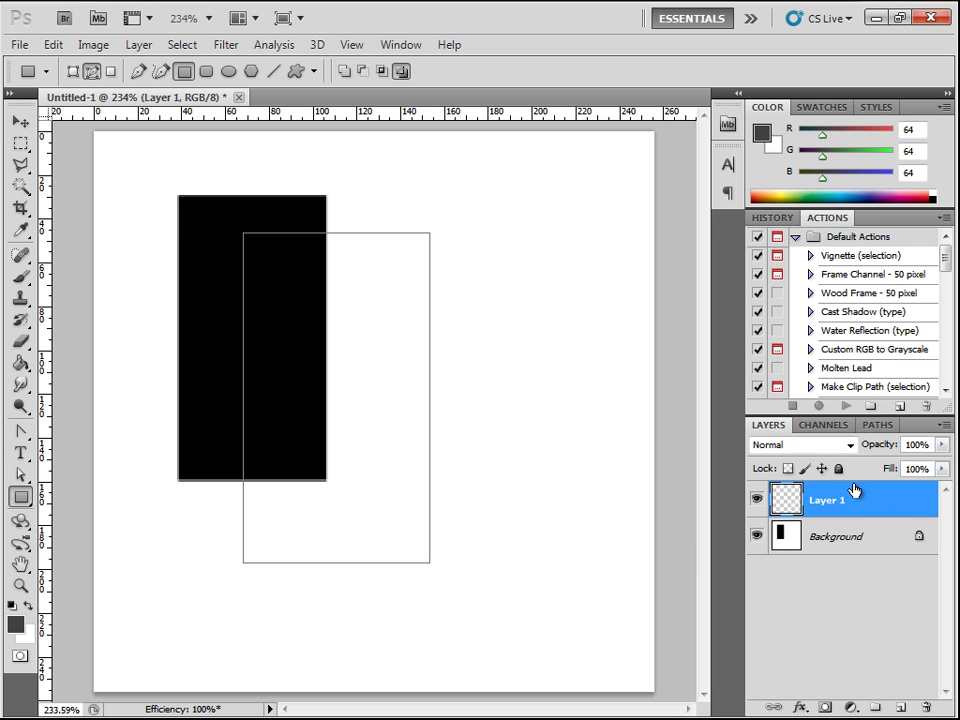
left_click(878, 425)
right_click(884, 450)
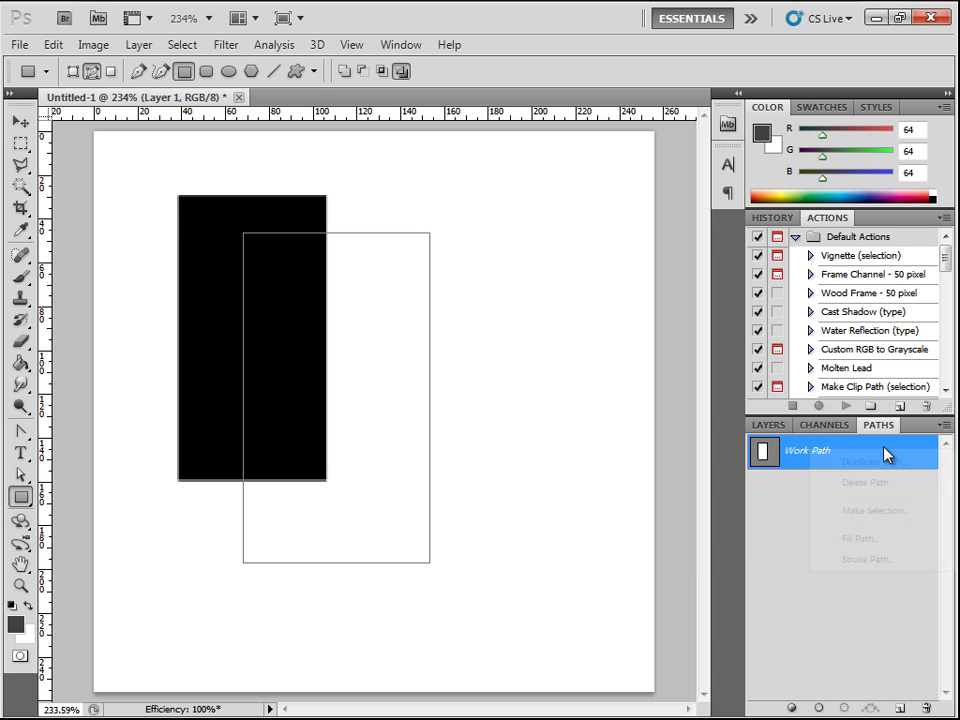
left_click(859, 540)
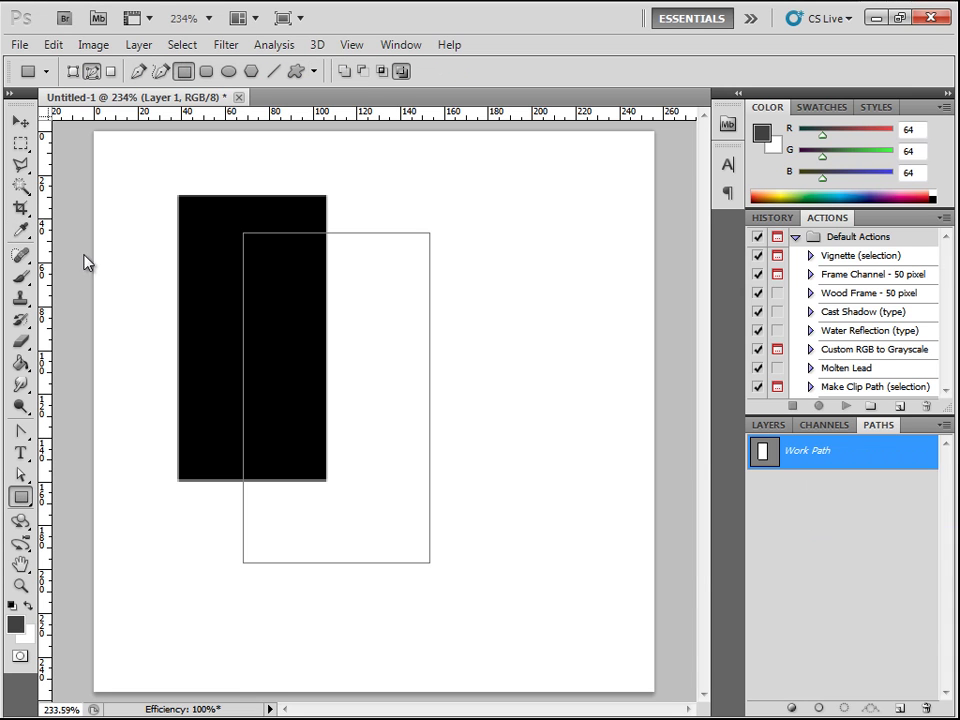
key("alt+BackSpace")
Step: Delete the gray rectangle's work path and display the document's layers again
left_click(926, 707)
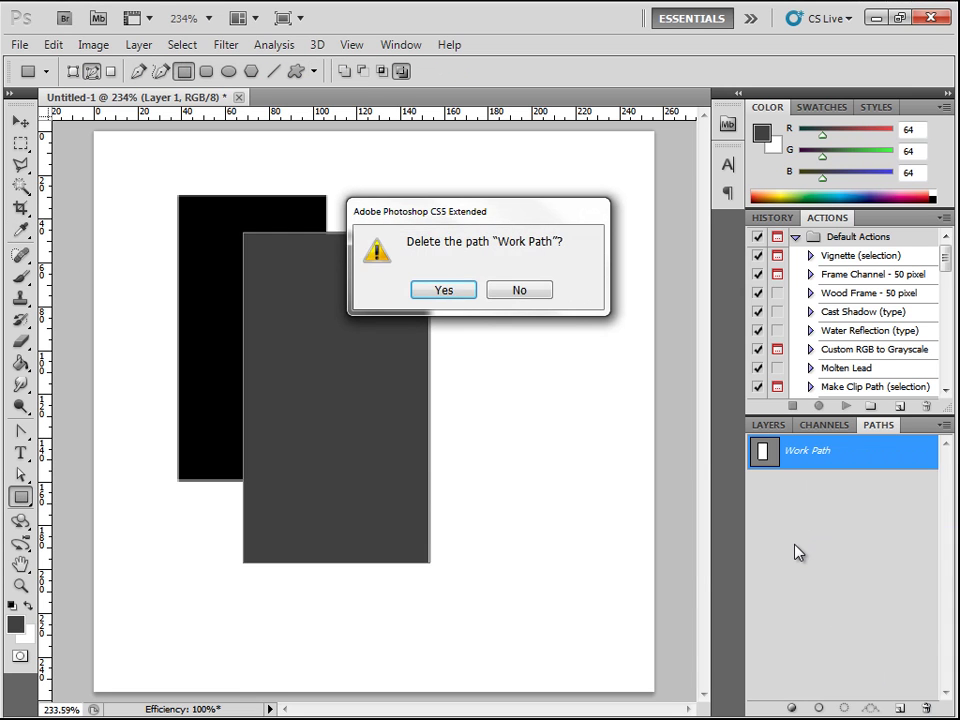
key("Return")
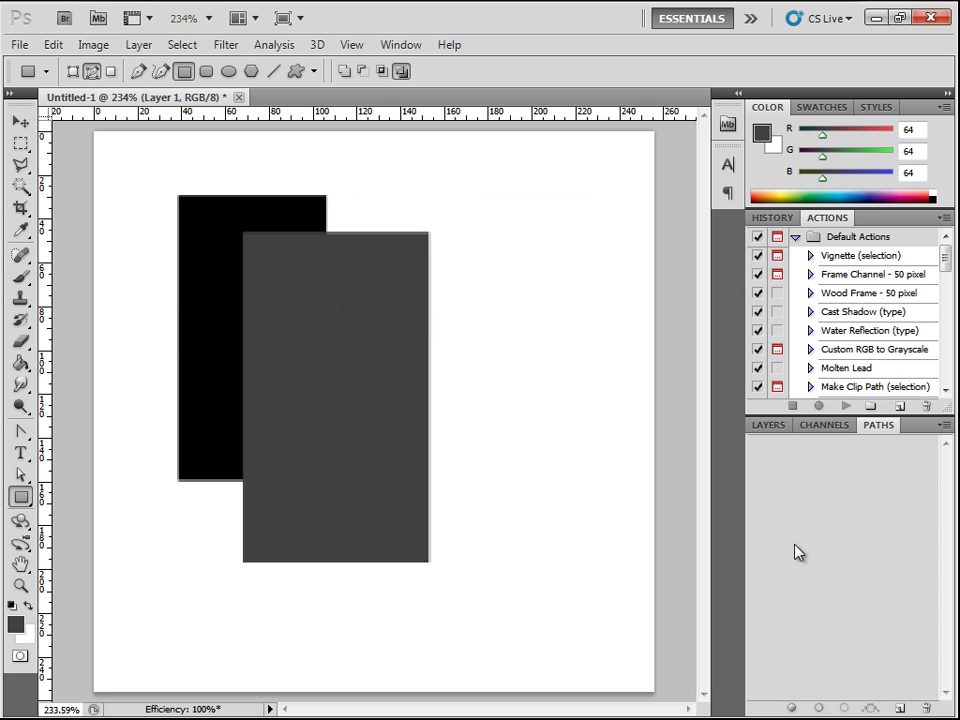
left_click(767, 425)
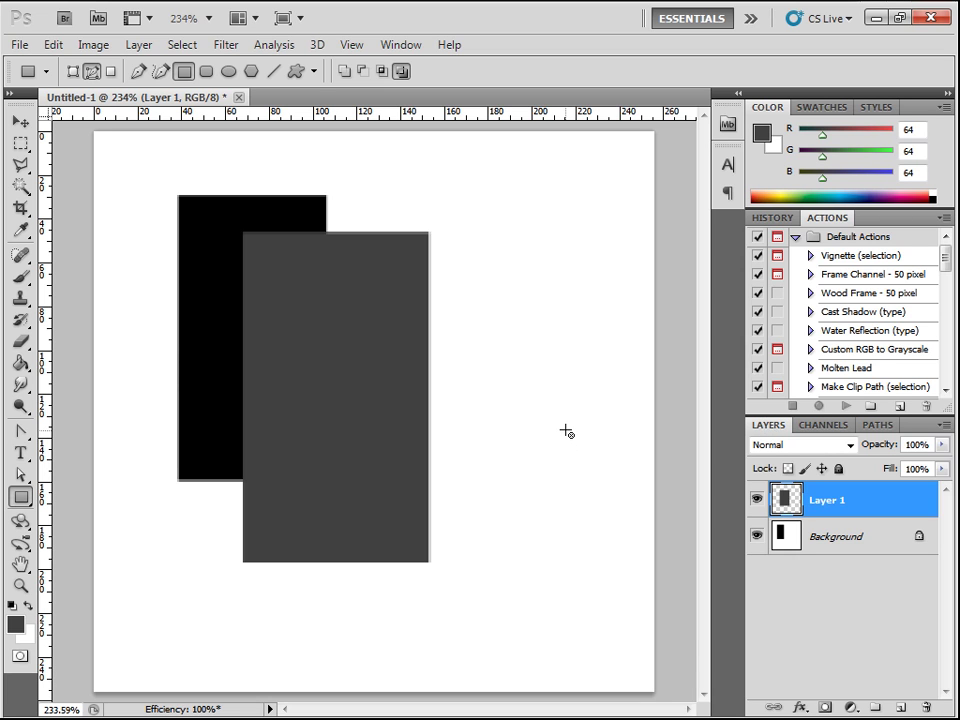
Step: With white as the foreground color, draw a horizontal rectangular path about 132 by 36 pixels across the gray rectangle's right edge and add a new layer
left_click(28, 605)
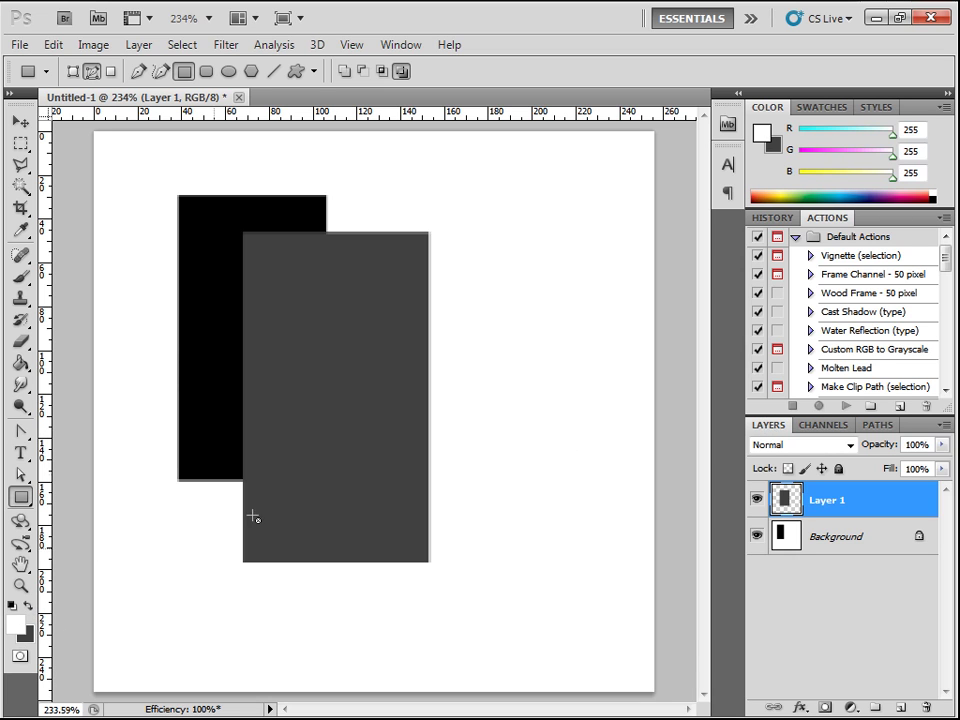
left_click_drag(318, 363, 607, 442)
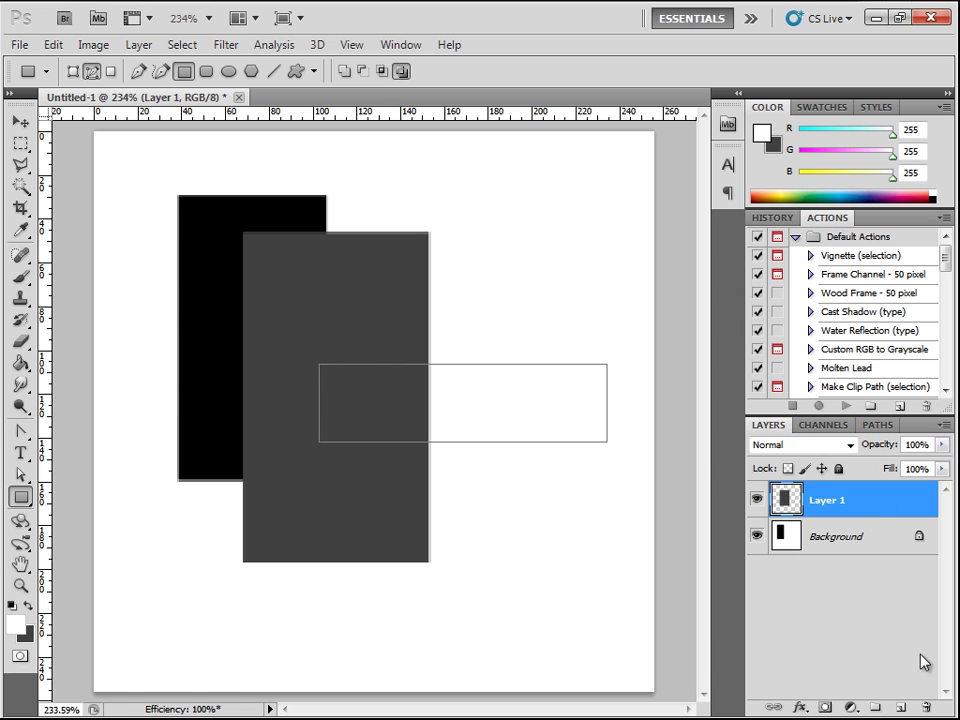
left_click(902, 707)
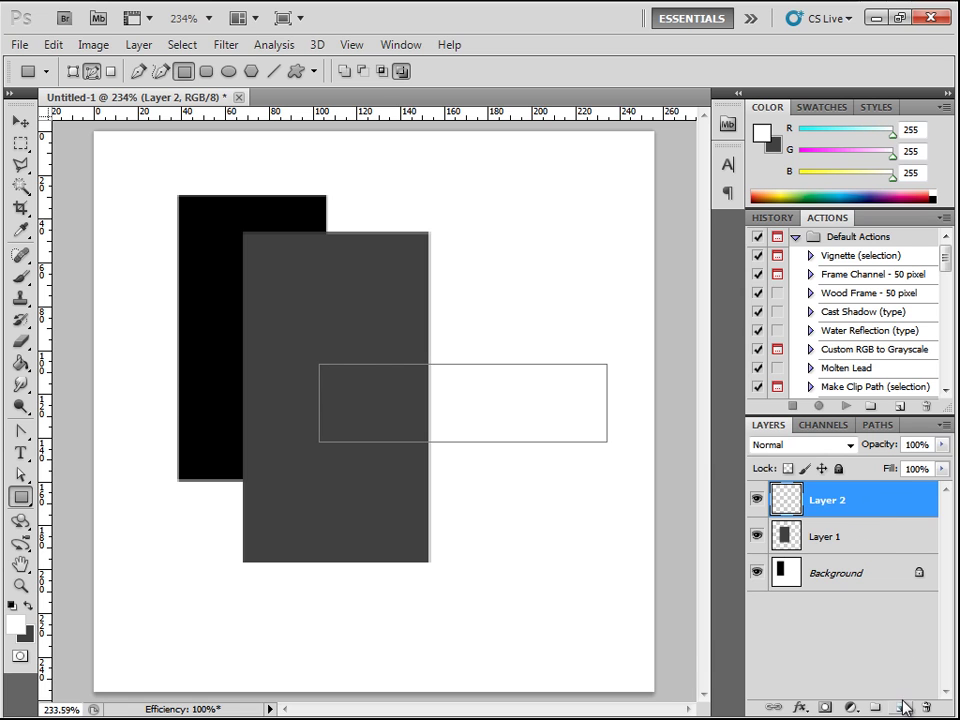
Step: Fill the horizontal path with white on the new layer and delete its work path
left_click(878, 424)
right_click(813, 451)
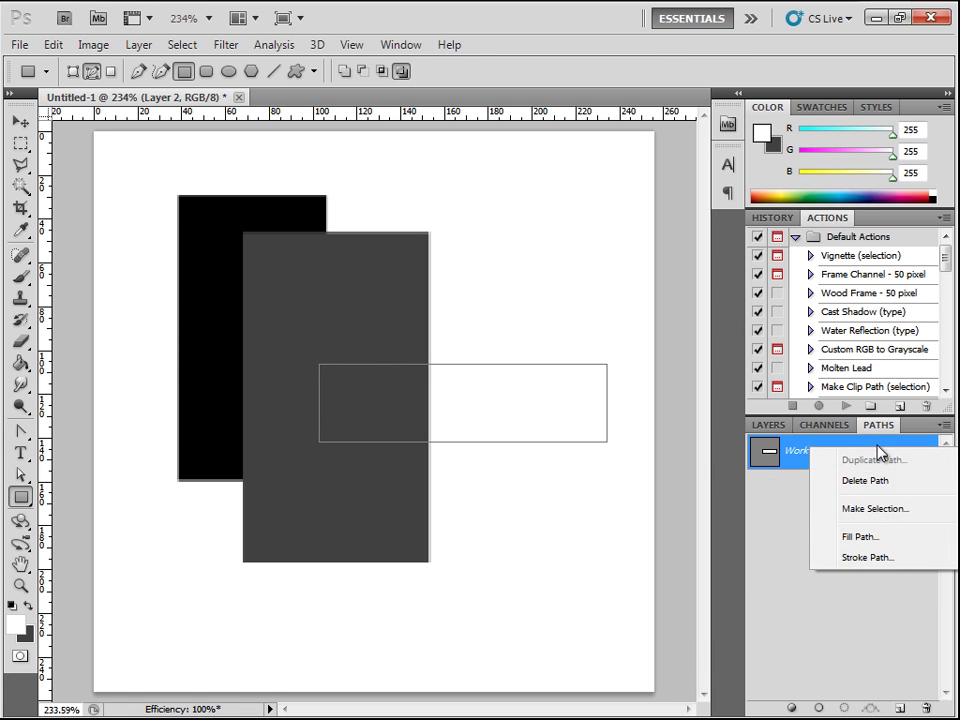
left_click(858, 536)
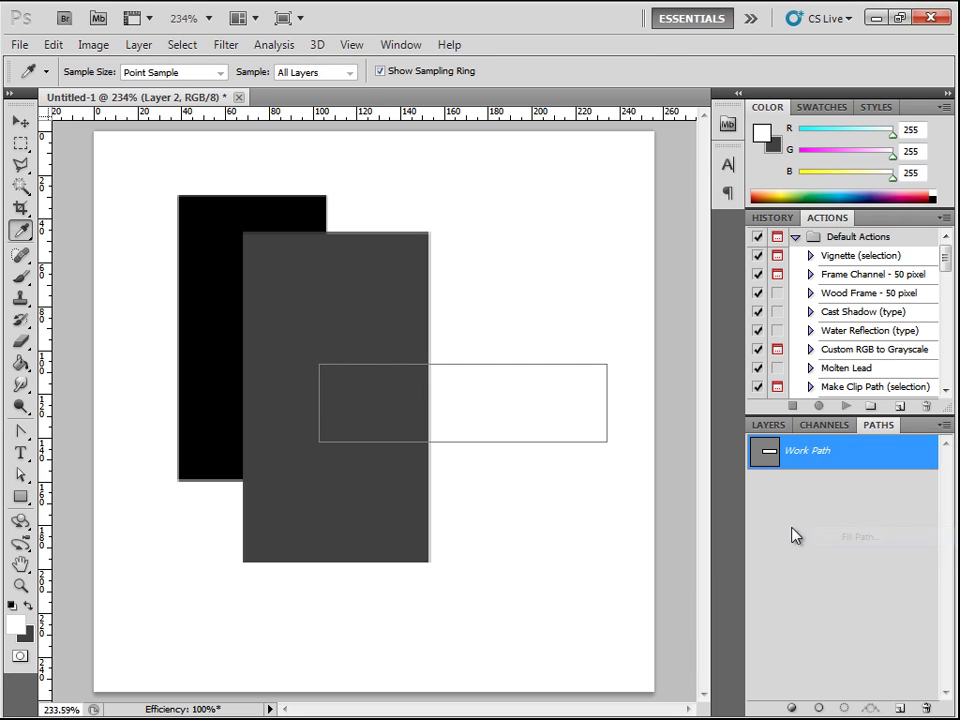
key("Return")
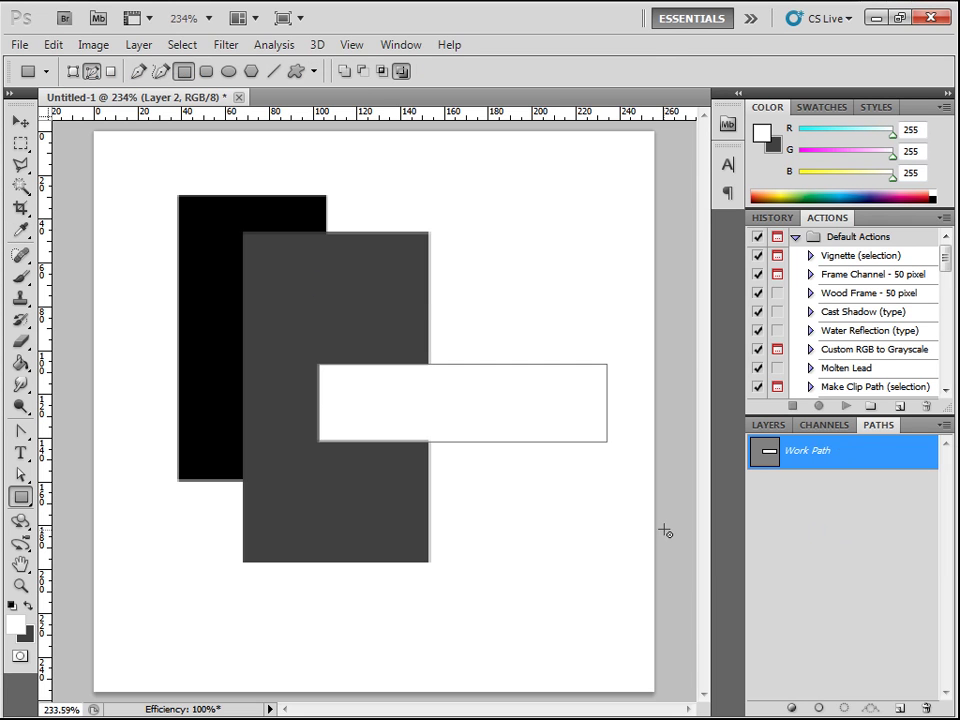
left_click(927, 707)
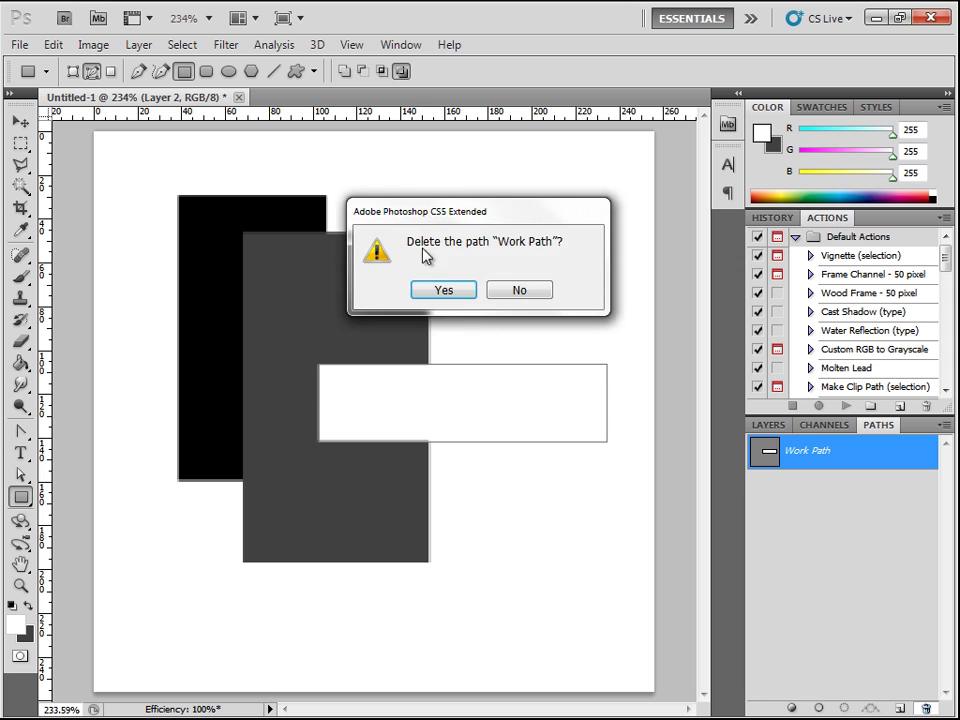
left_click(440, 288)
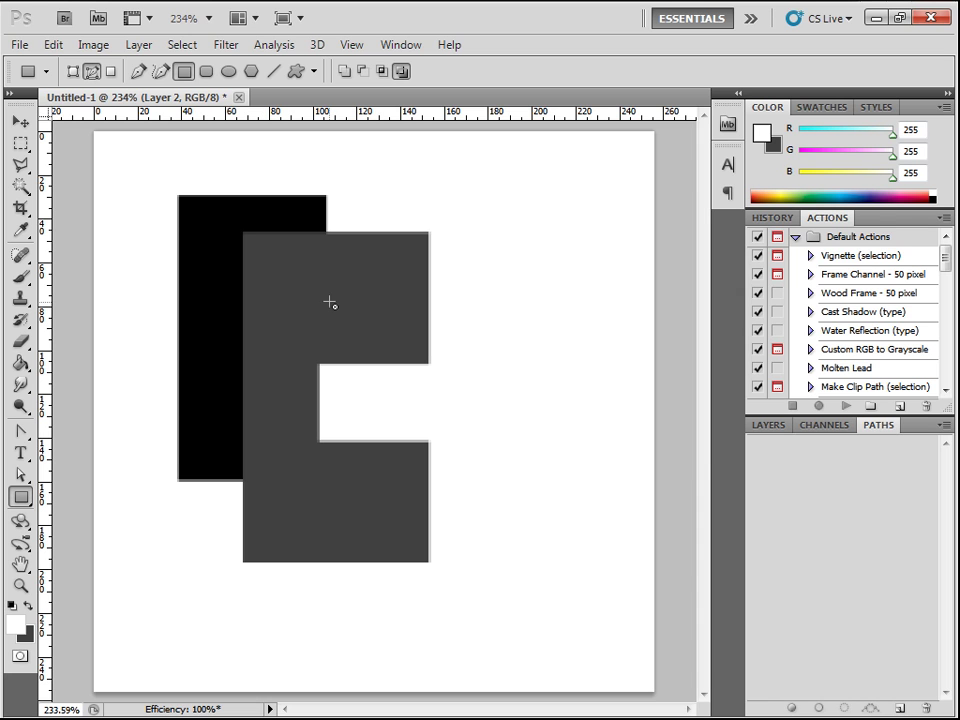
Step: Draw a rectangular marquee selection about 151 by 201 pixels around all the shapes
left_click(20, 143)
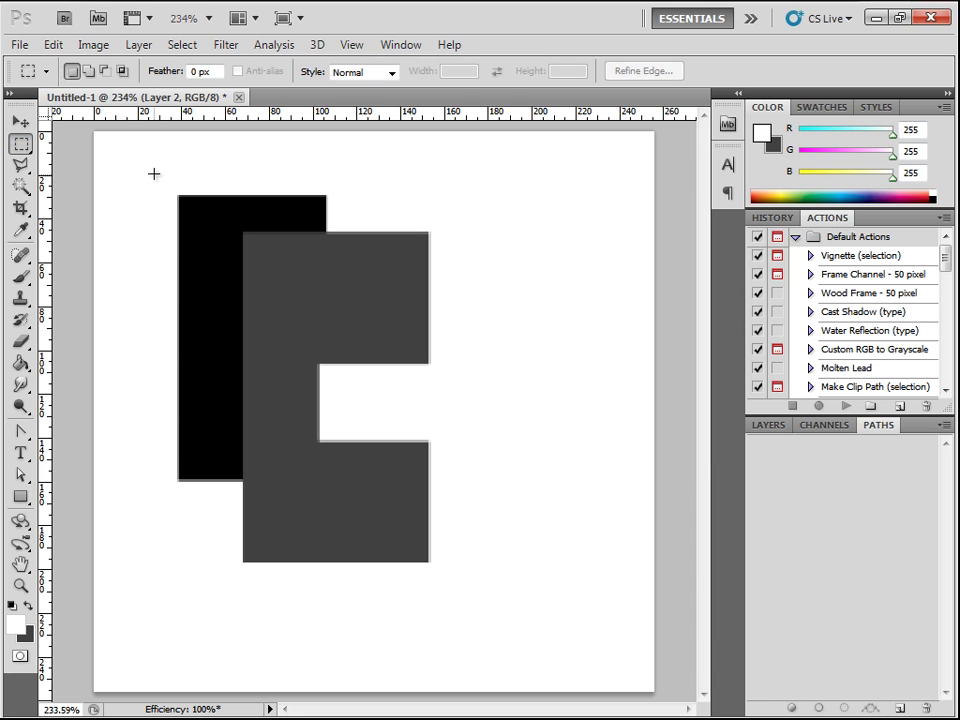
left_click_drag(284, 348, 483, 608)
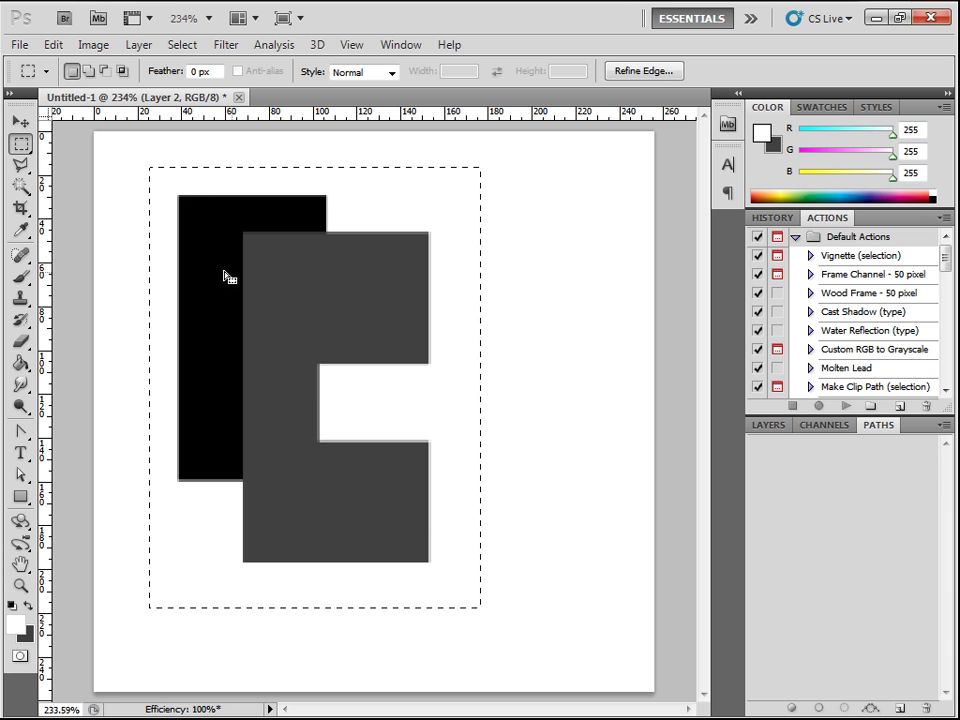
Step: Flatten the image so that all layers merge into the background
left_click(768, 427)
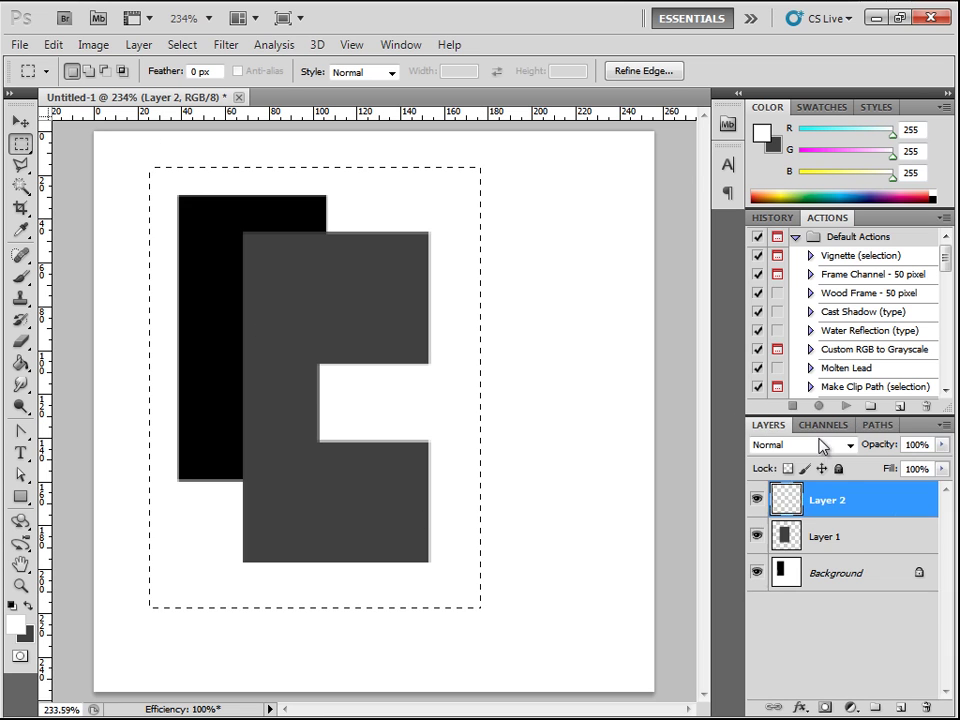
right_click(890, 492)
left_click(836, 465)
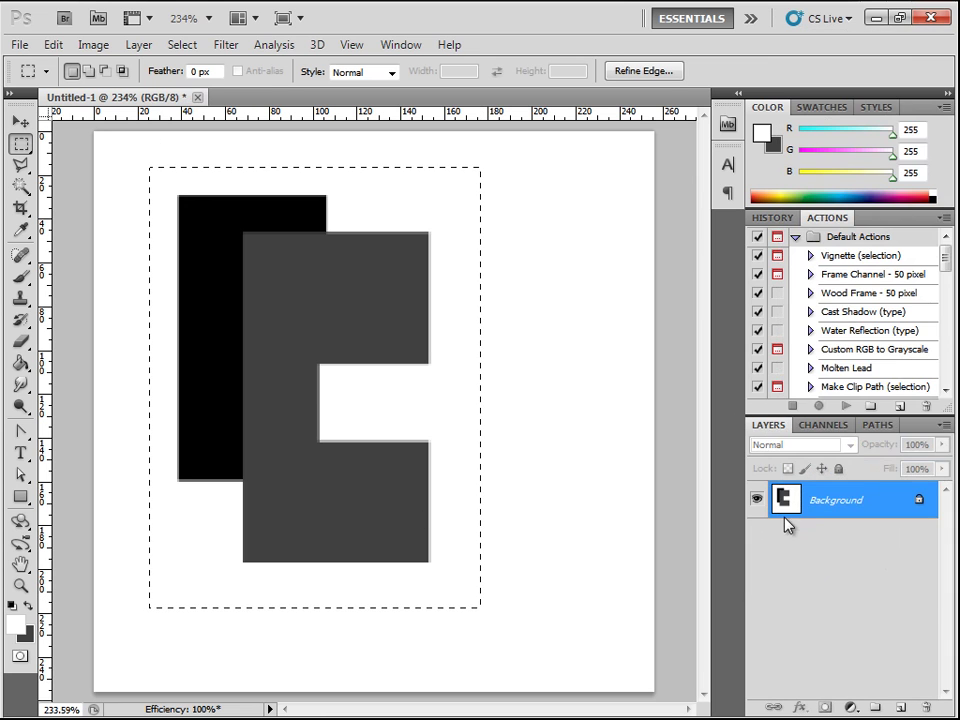
Step: Try moving the selected shapes on the flattened image, undo the move and step back to before the flattening
left_click(20, 121)
left_click_drag(318, 300, 402, 328)
key("ctrl+z")
left_click(55, 45)
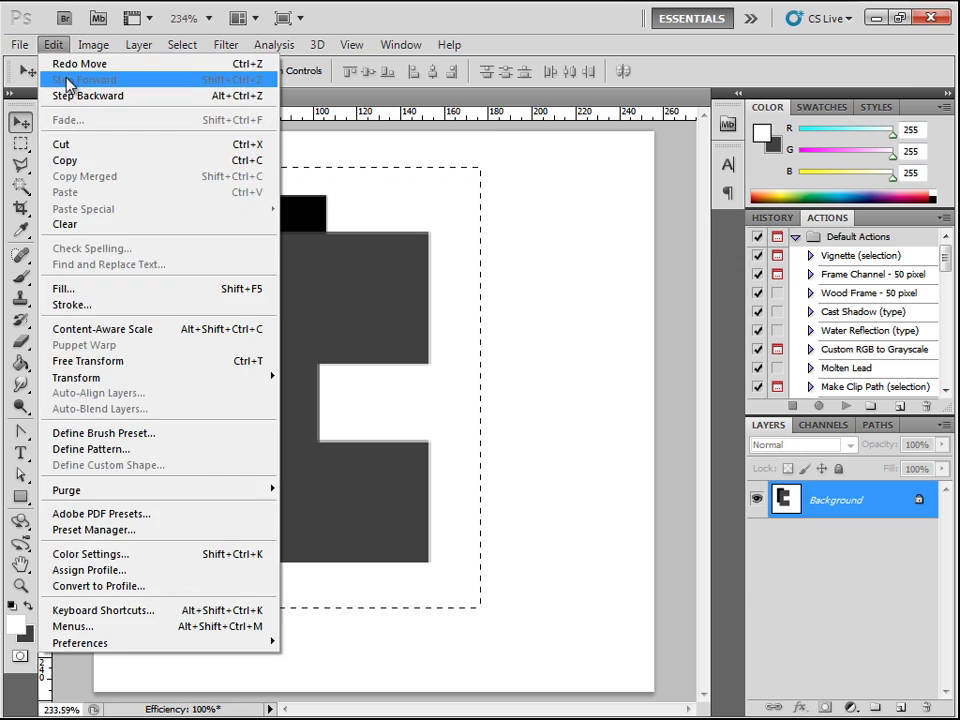
left_click(72, 90)
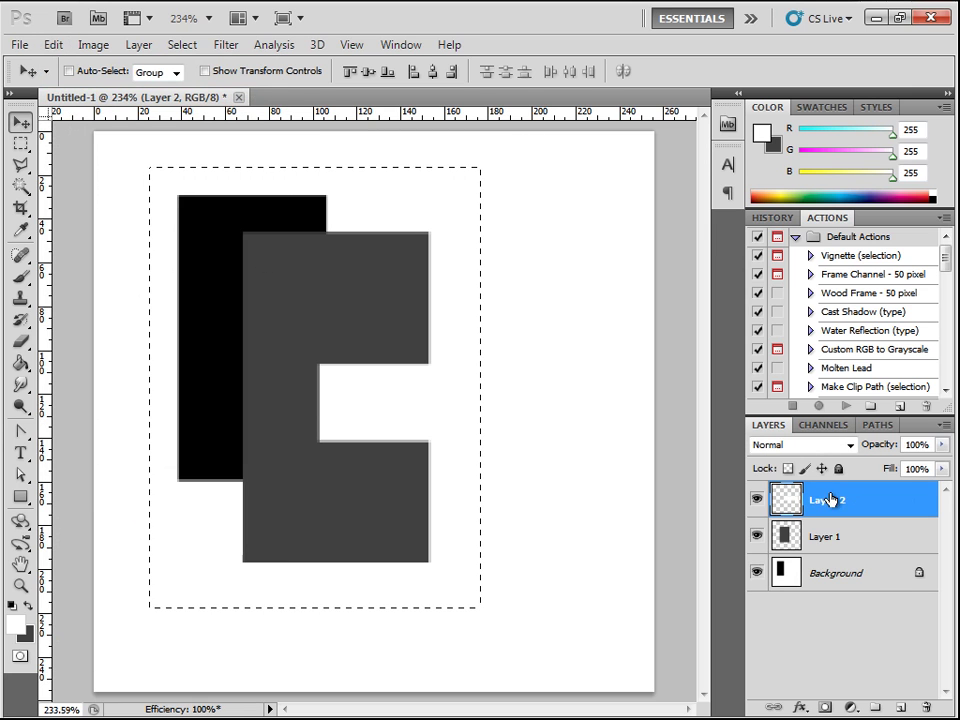
Step: Merge Layer 2 down into Layer 1, shift the notched gray shape slightly right and down, and clear the selection
right_click(836, 503)
left_click(840, 441)
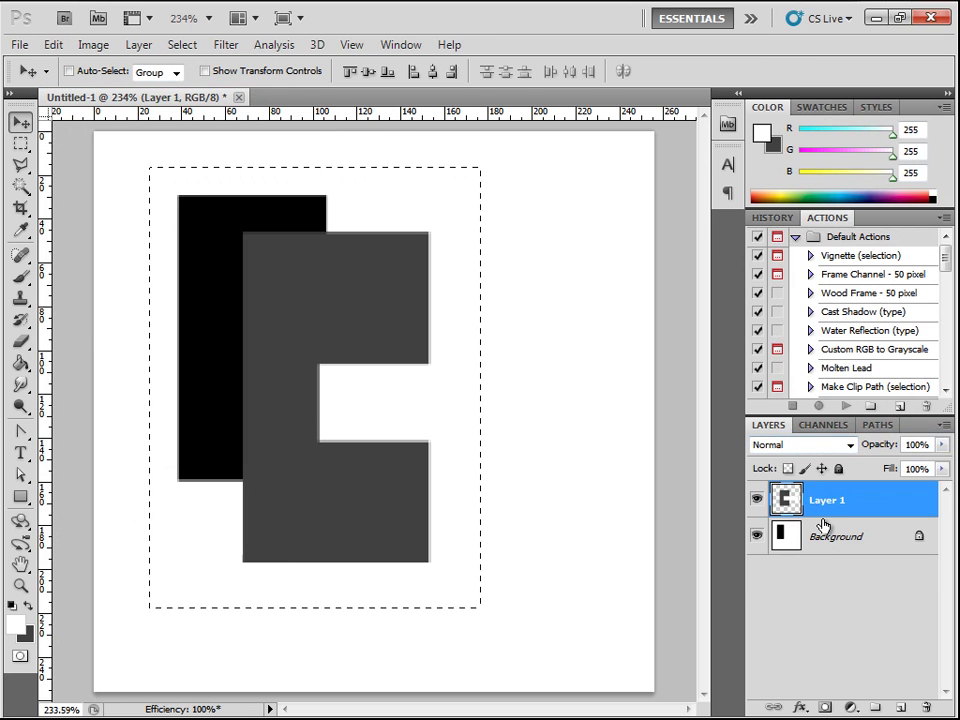
left_click_drag(285, 322, 335, 340)
left_click(182, 44)
left_click(197, 81)
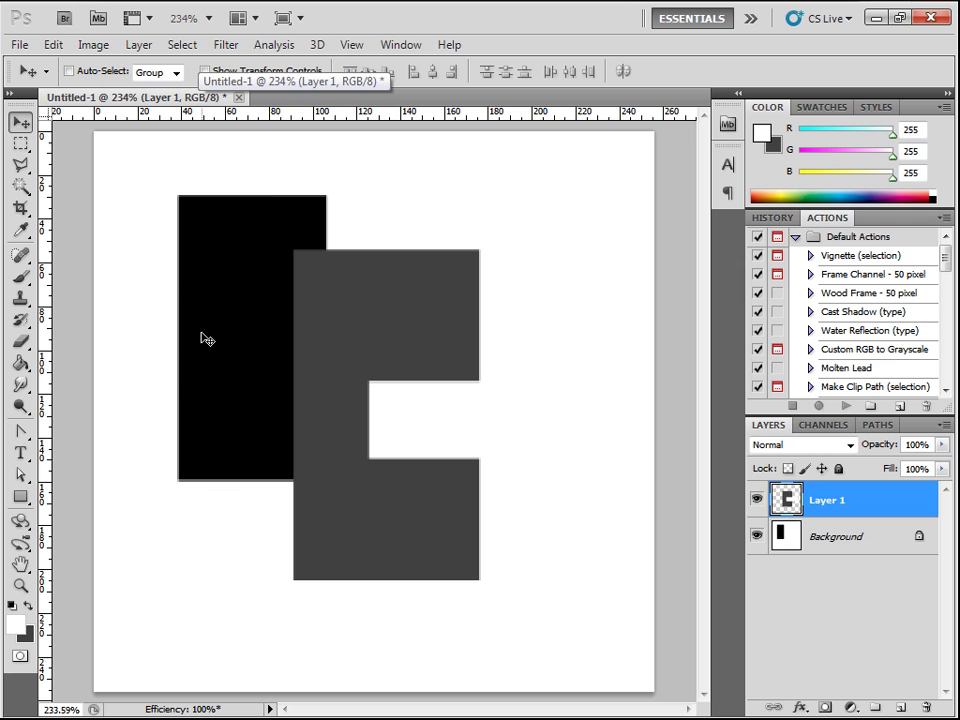
Step: Save the image to the desktop as the JPEG file Untitled-1.jpg, accepting the JPEG options
left_click(19, 45)
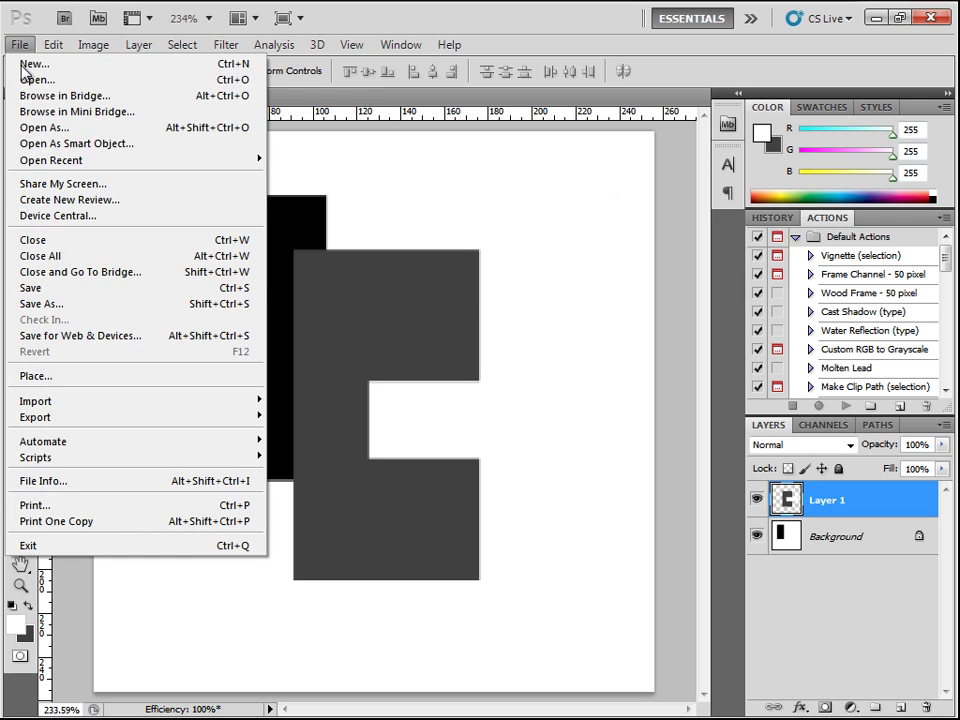
left_click(80, 302)
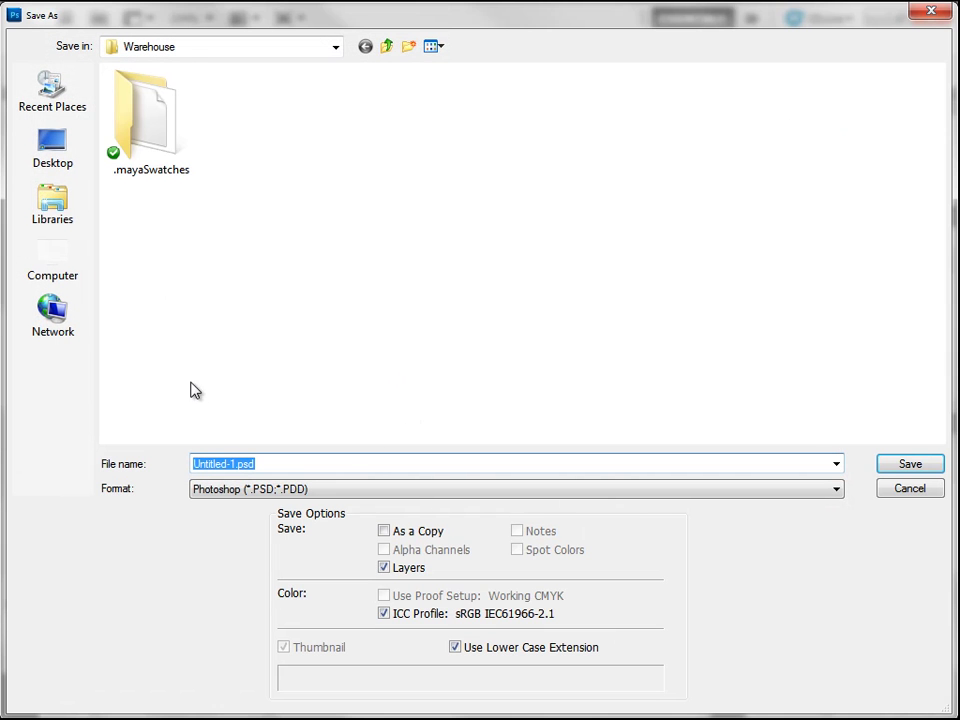
left_click(56, 150)
left_click(381, 488)
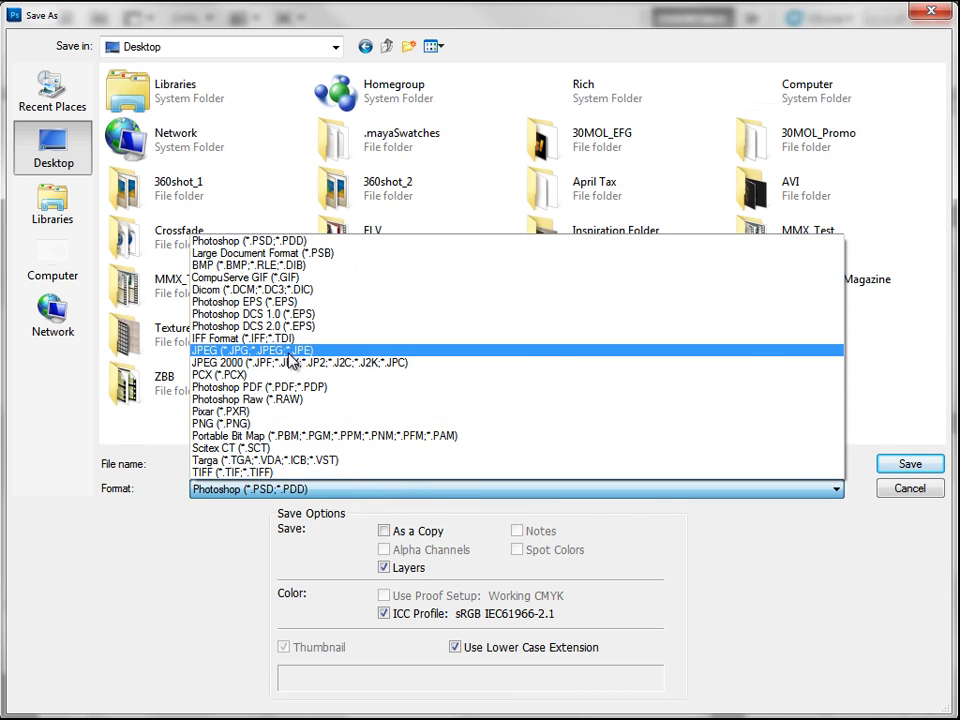
left_click(465, 351)
left_click(912, 465)
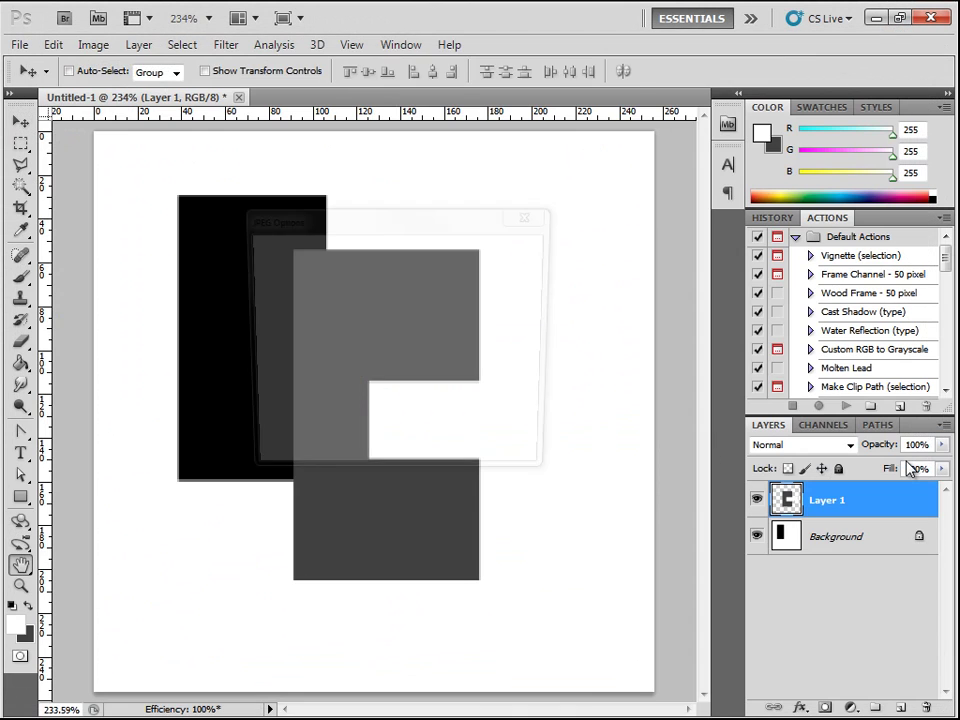
left_click(522, 254)
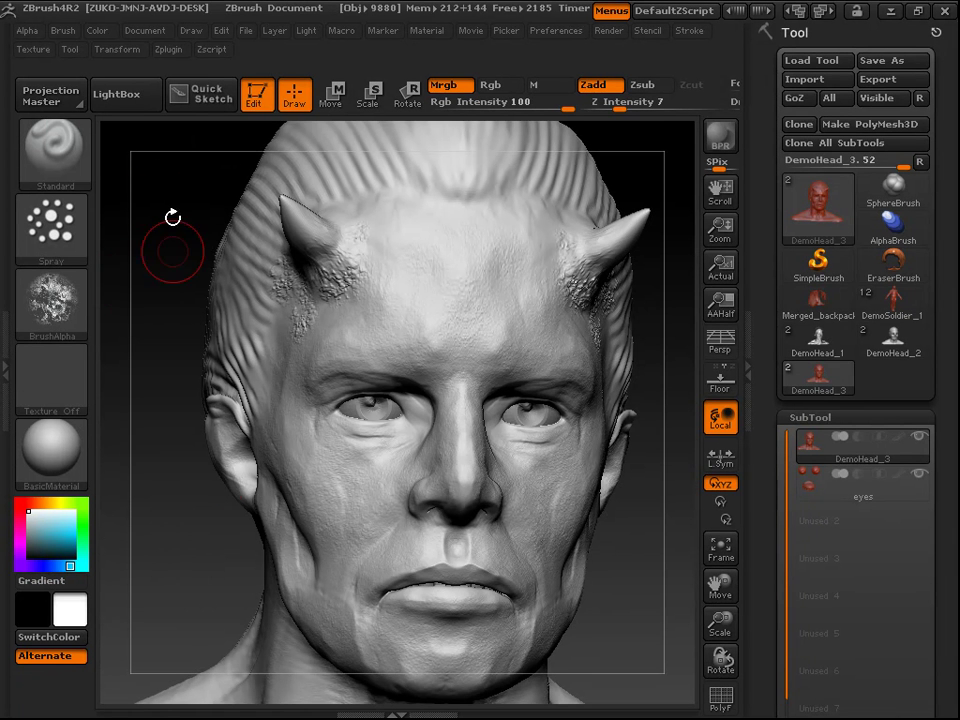
Step: Switch to ZBrush and import Untitled-1.jpg from the desktop as the current brush alpha
left_click(58, 295)
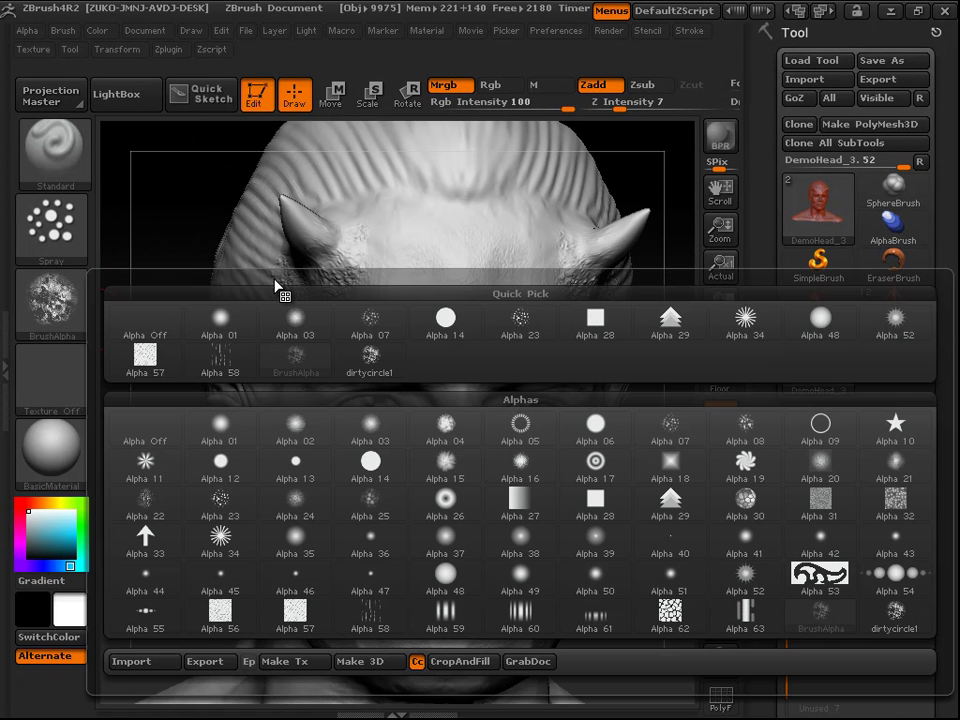
left_click(150, 662)
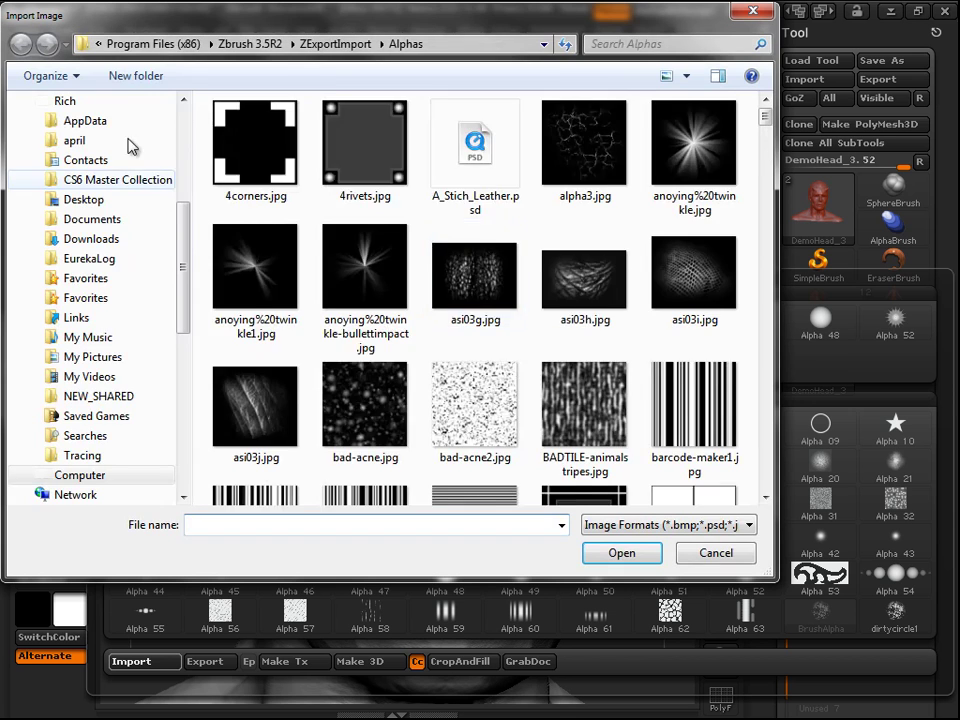
left_click_drag(184, 242, 186, 125)
left_click(74, 129)
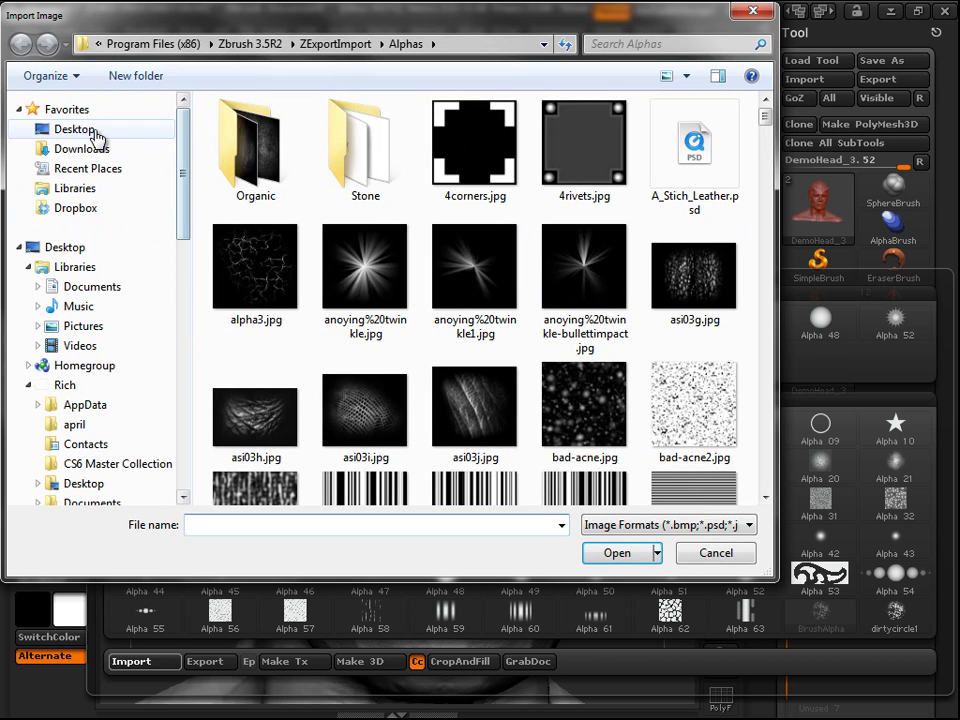
left_click_drag(767, 172, 786, 400)
left_click(254, 445)
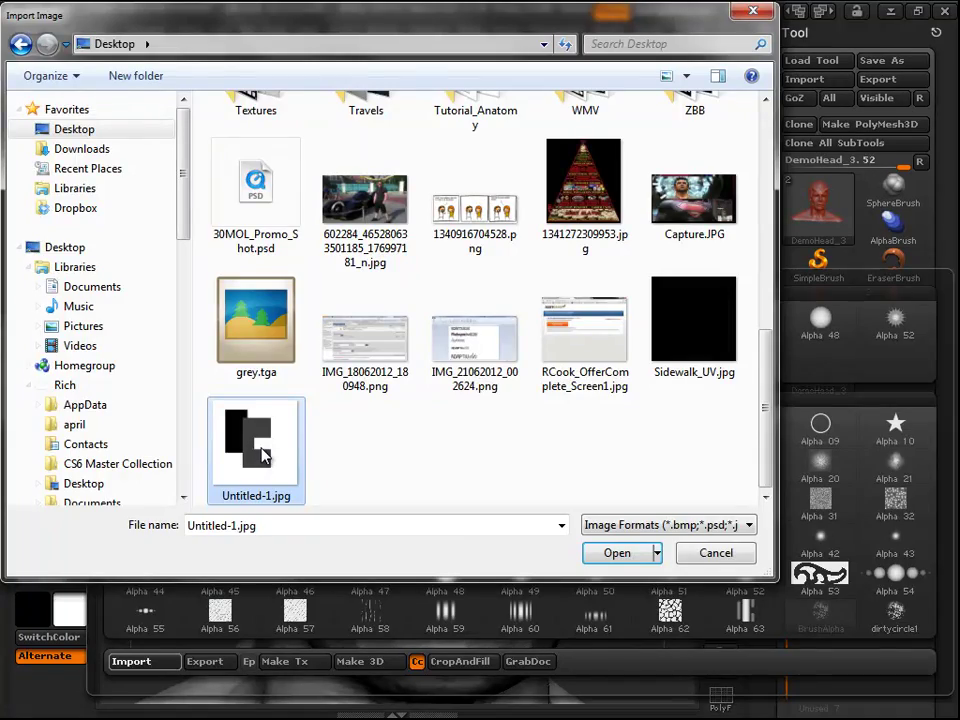
double_click(261, 455)
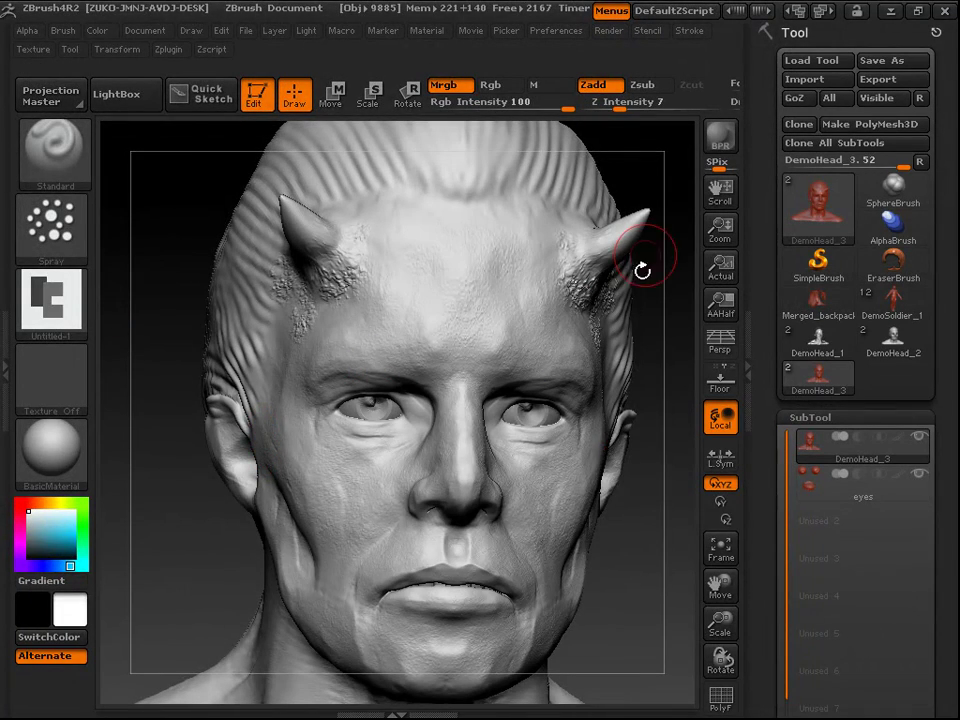
Step: Set the Standard brush to the DragRect stroke and a Z Intensity of 37, with the forehead facing front
mouse_move(628, 513)
left_mouse_down()
mouse_move(570, 508)
mouse_move(640, 518)
left_mouse_up()
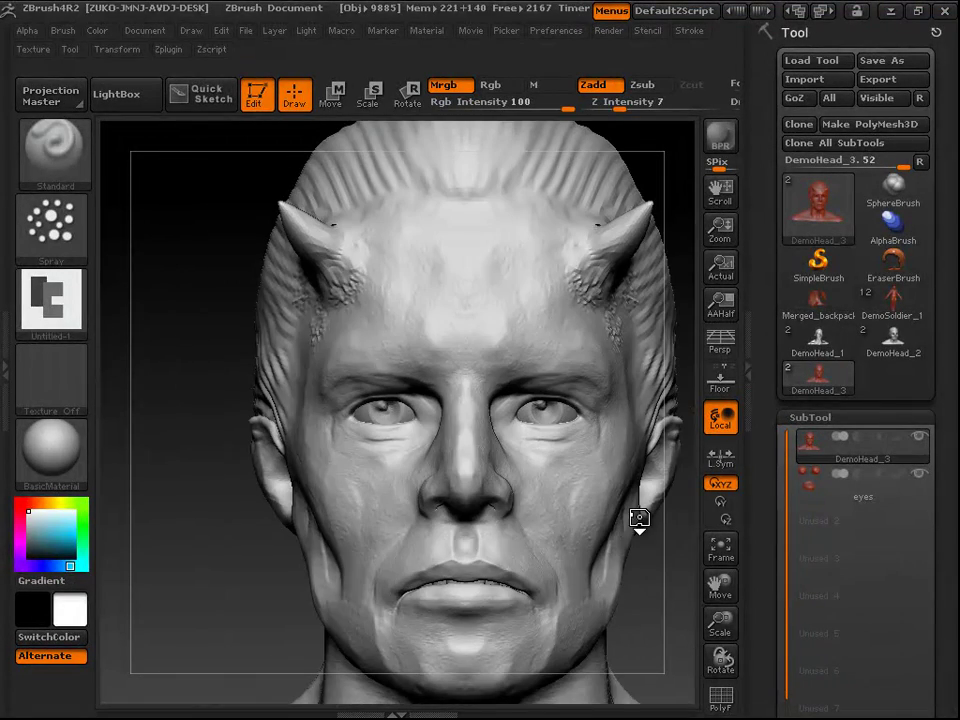
left_click(47, 307)
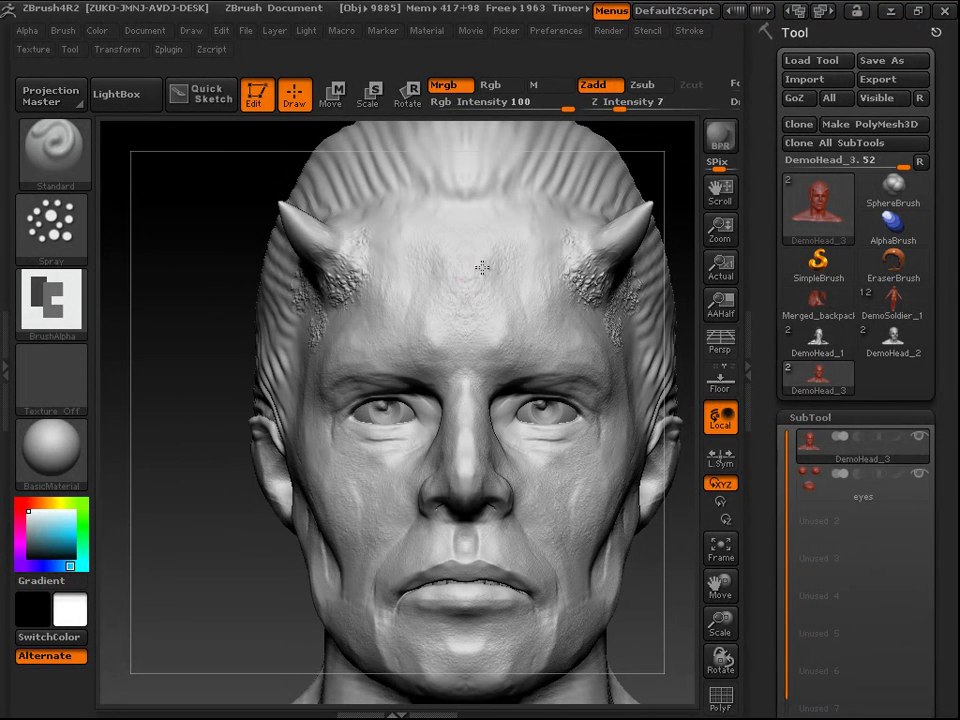
left_click(50, 228)
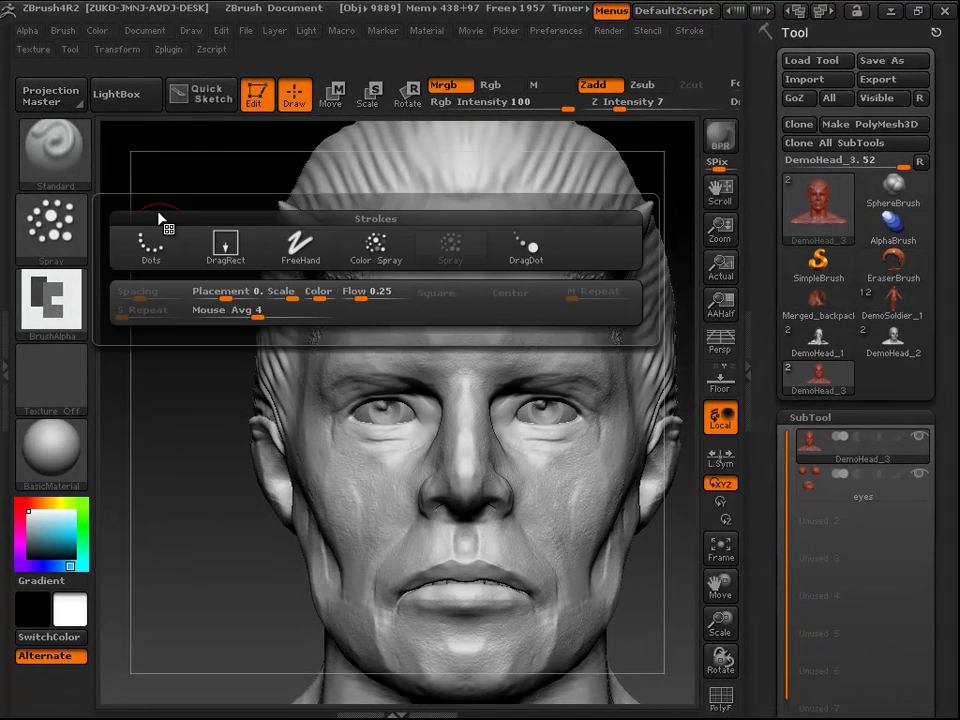
left_click(225, 249)
mouse_move(124, 321)
left_mouse_down()
mouse_move(111, 336)
mouse_move(397, 290)
left_mouse_up()
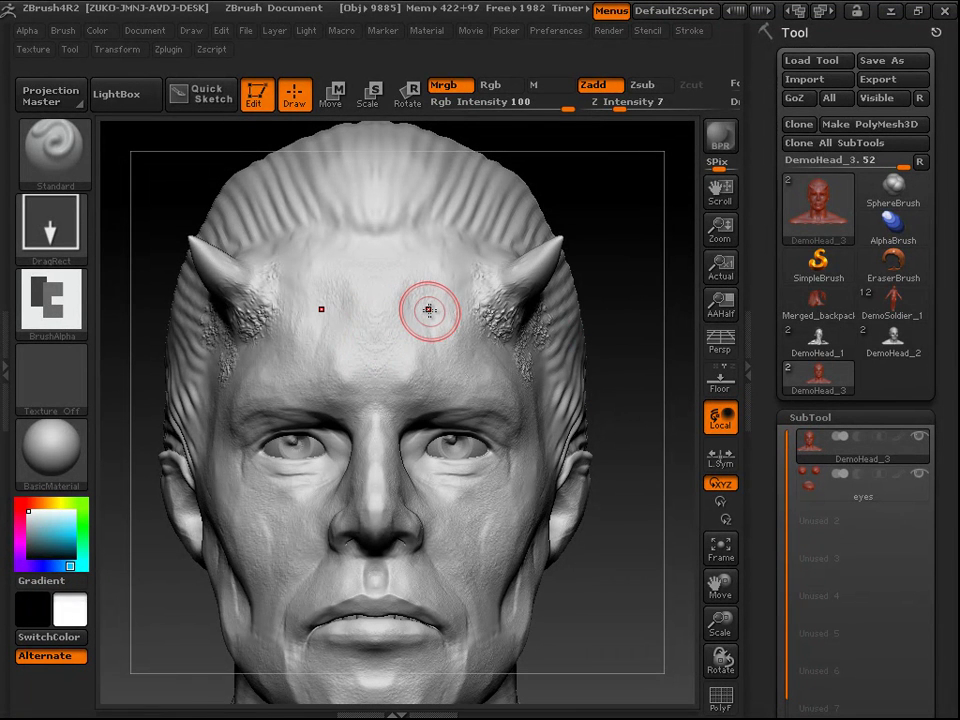
left_click_drag(374, 321, 380, 317)
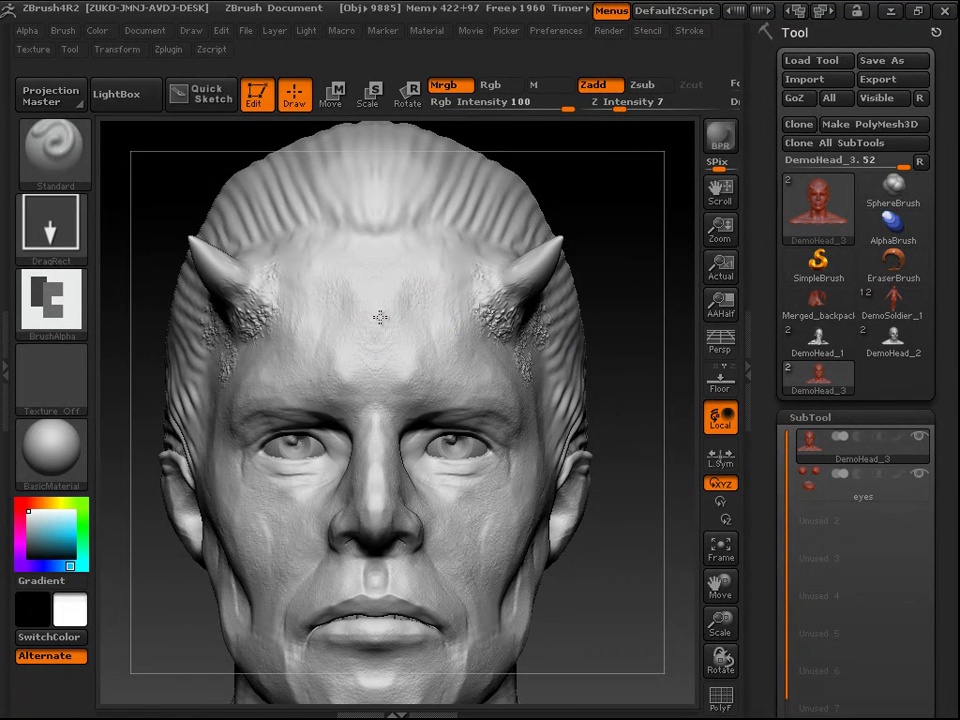
left_click_drag(606, 105, 664, 104)
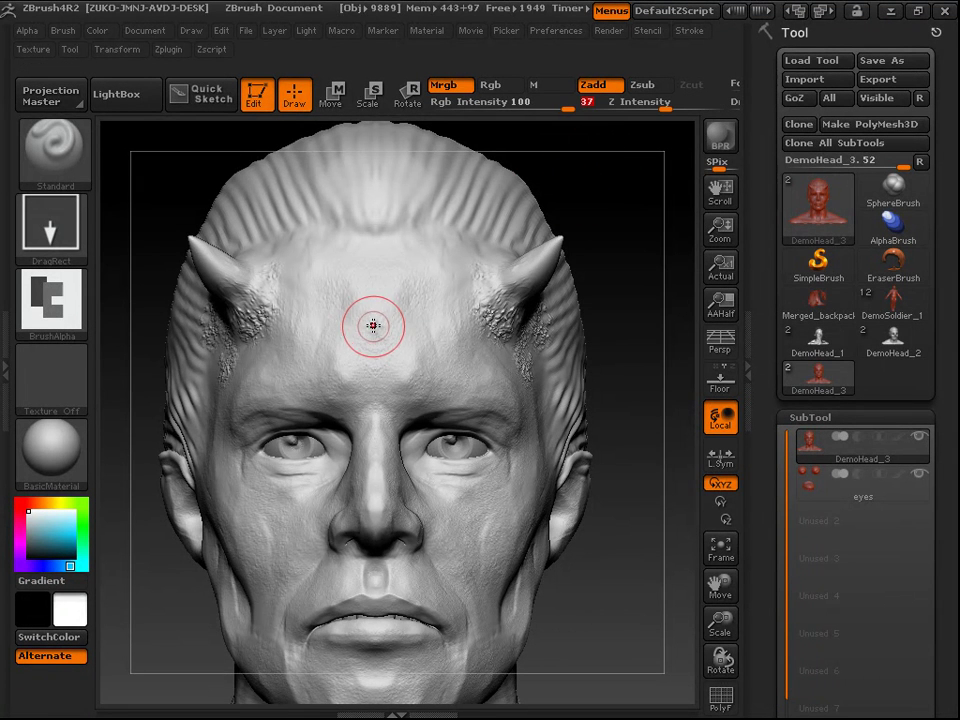
Step: Try stamping the imported alpha on the forehead at two sizes, check the relief from the side, and undo both stamps
mouse_move(389, 258)
left_mouse_down()
mouse_move(384, 208)
mouse_move(366, 234)
mouse_move(429, 257)
mouse_move(377, 397)
mouse_move(321, 302)
mouse_move(385, 336)
left_mouse_up()
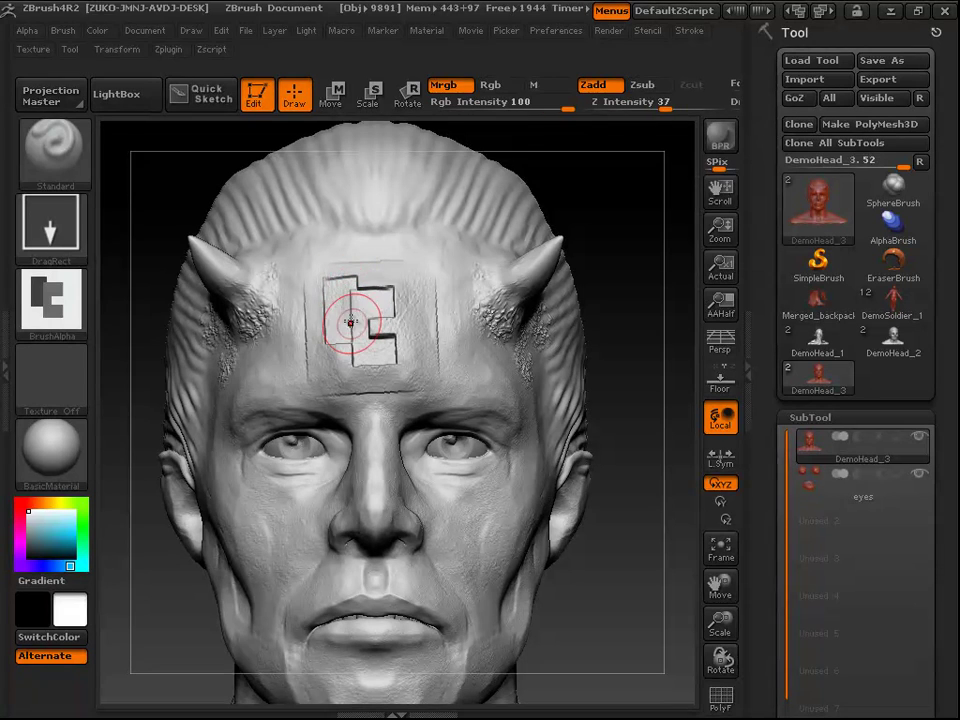
left_click_drag(343, 305, 345, 303)
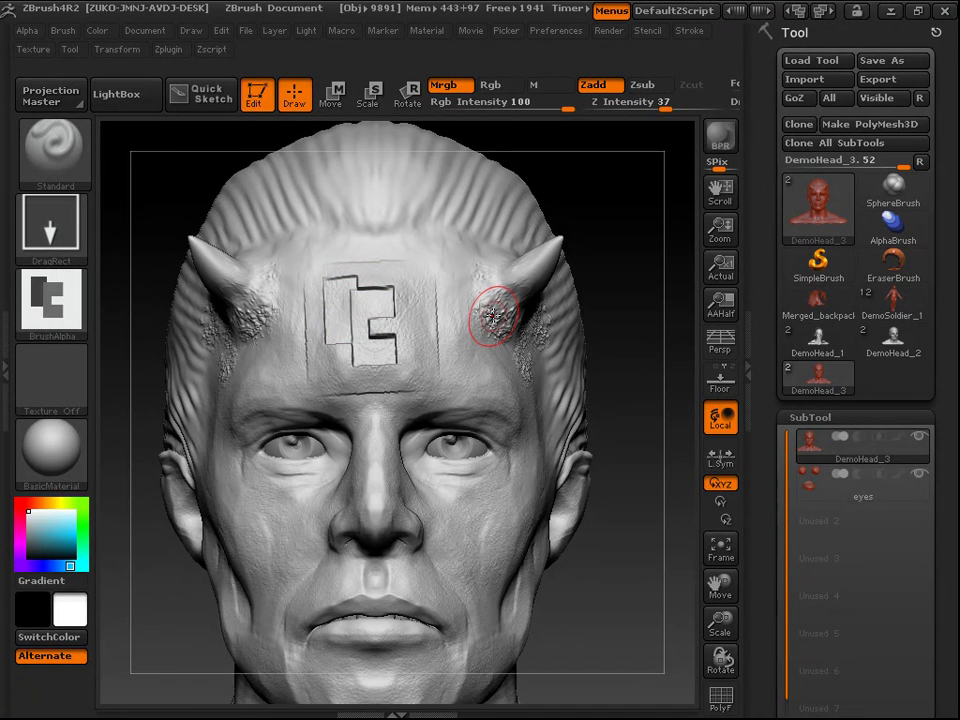
key("ctrl+z")
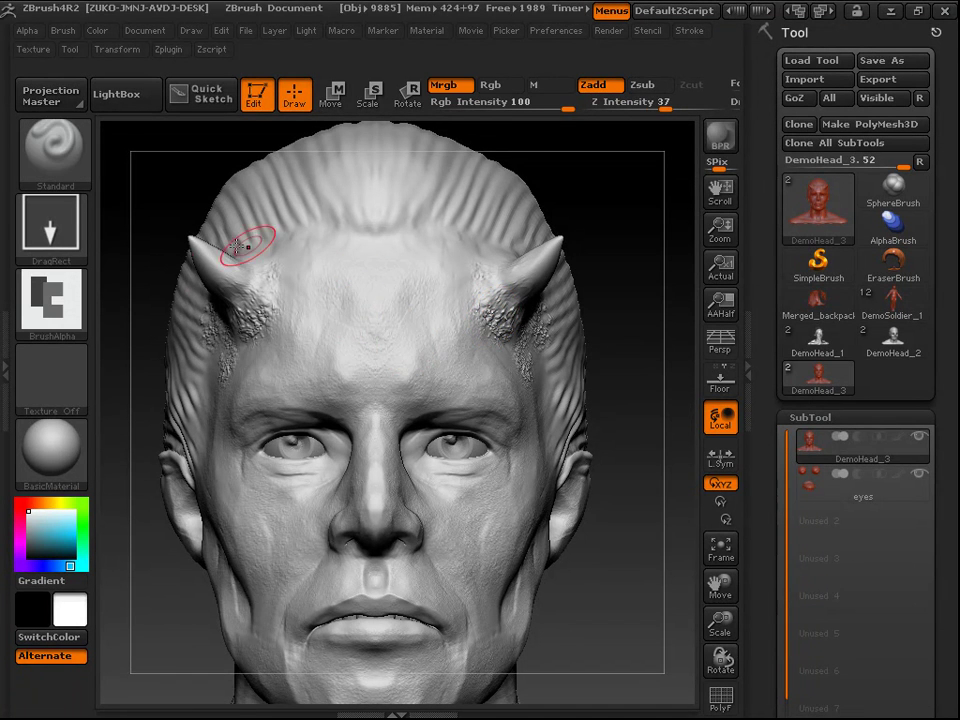
left_click_drag(380, 321, 379, 180)
left_click_drag(647, 289, 681, 300)
key("ctrl")
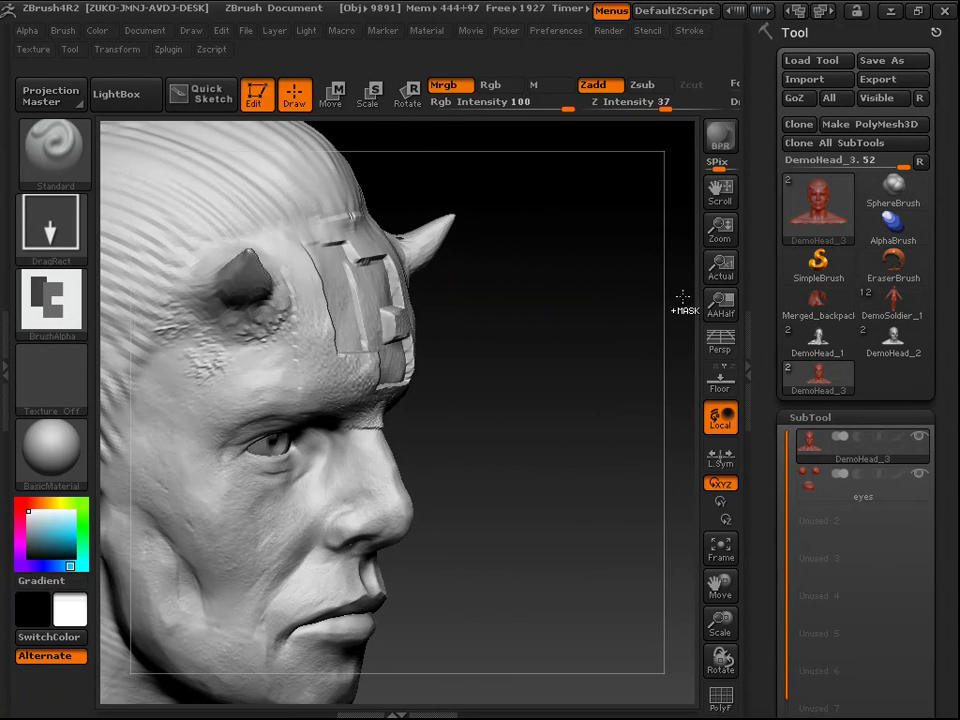
key("ctrl+z")
left_click_drag(583, 339, 518, 322)
left_click_drag(632, 276, 662, 329, "alt")
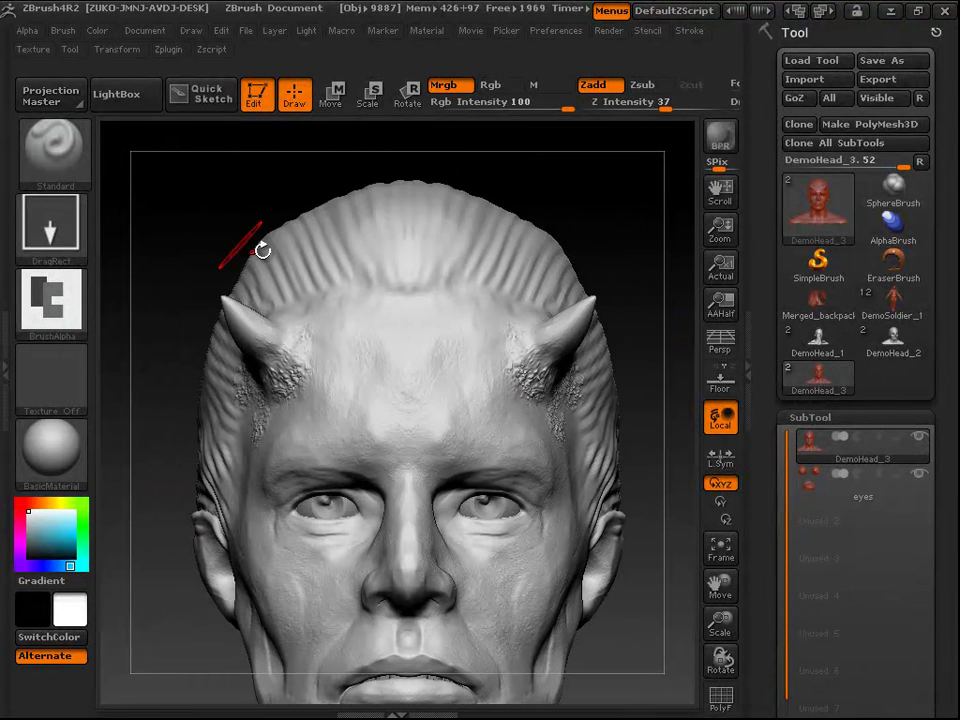
Step: Invert the current BrushAlpha so its shapes are light on a black background
left_click(35, 30)
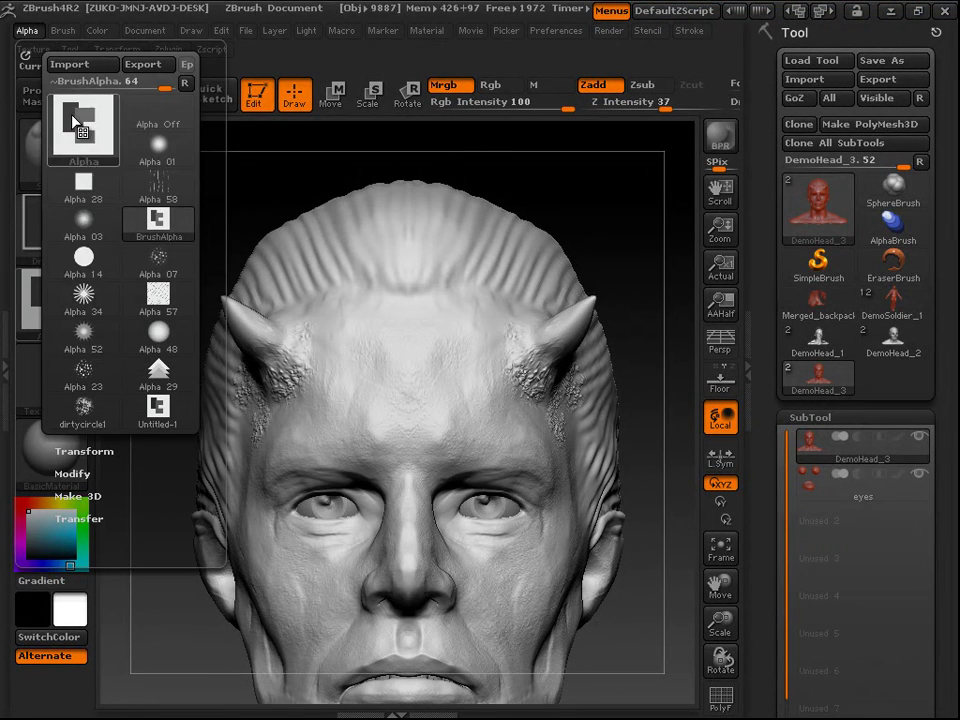
left_click_drag(188, 452, 166, 364)
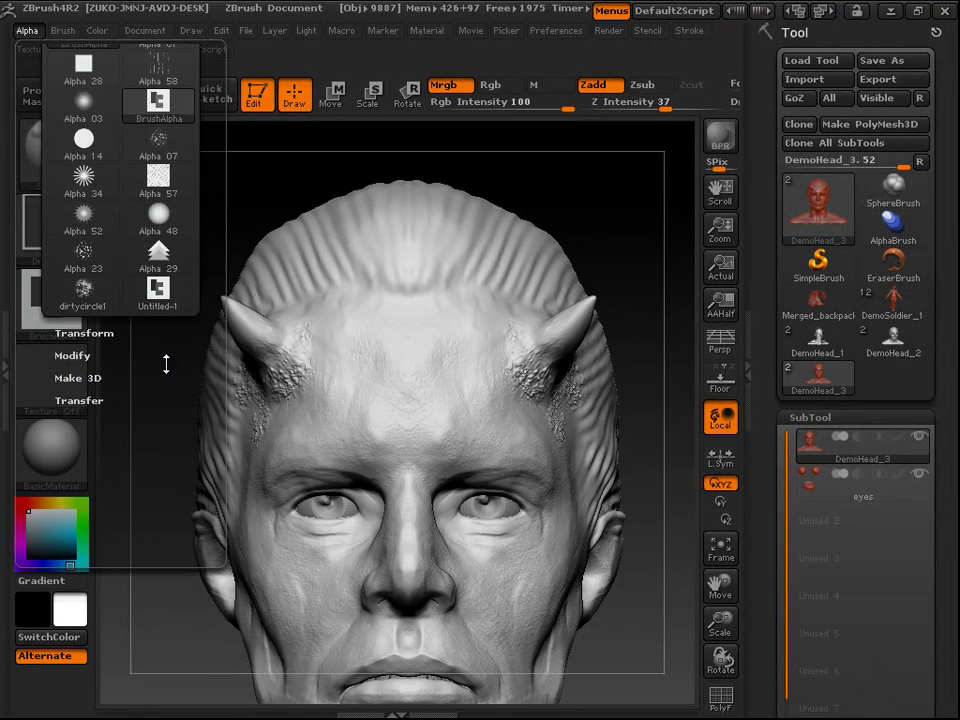
left_click(92, 333)
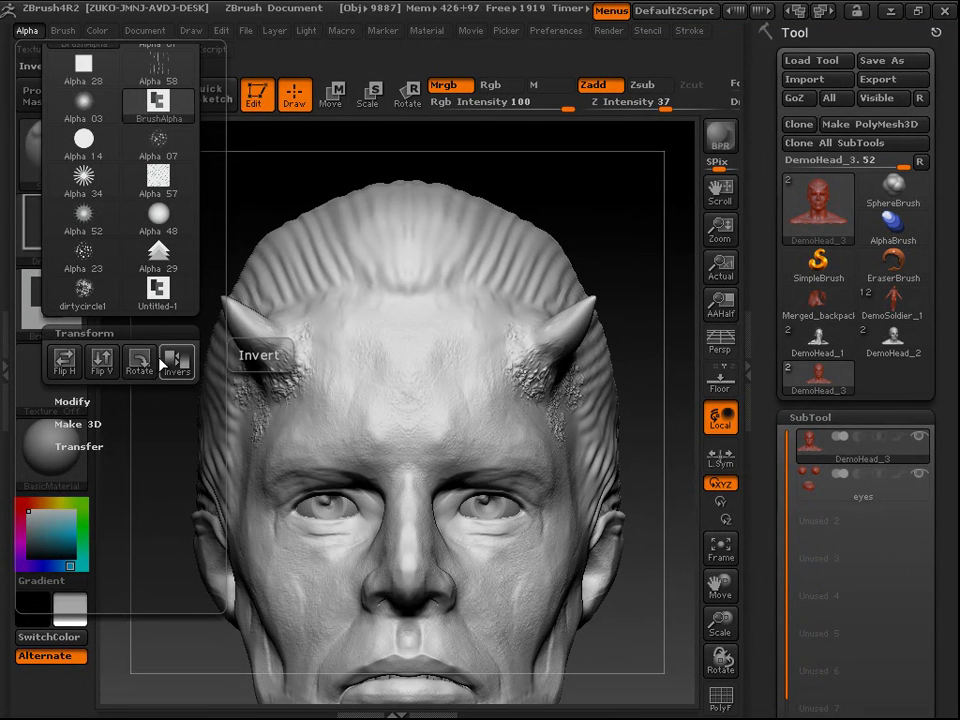
left_click_drag(210, 317, 200, 486)
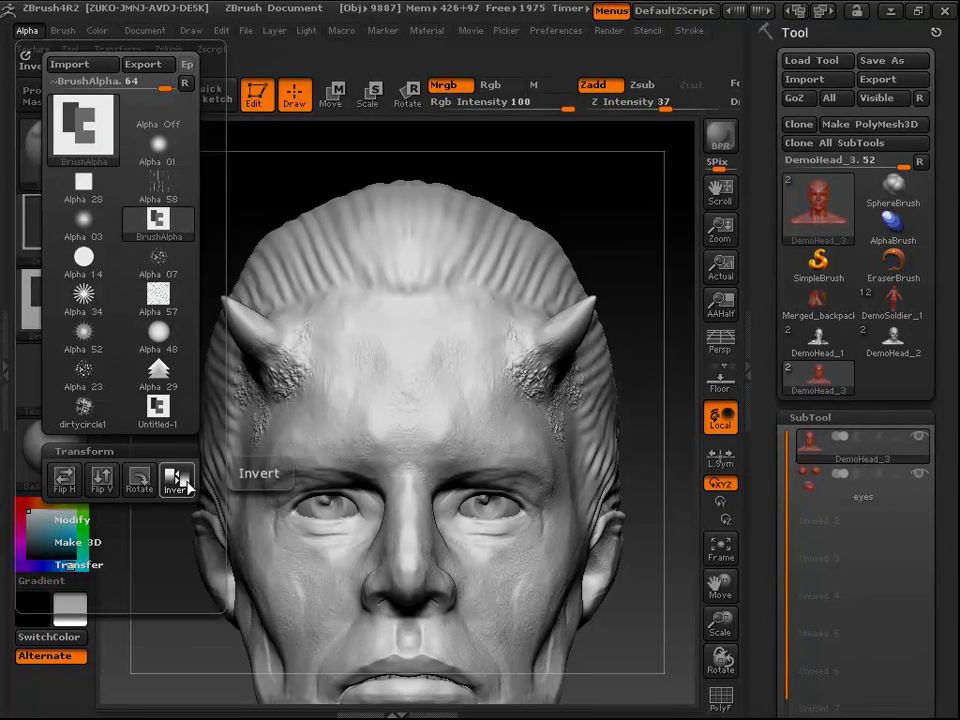
left_click(178, 482)
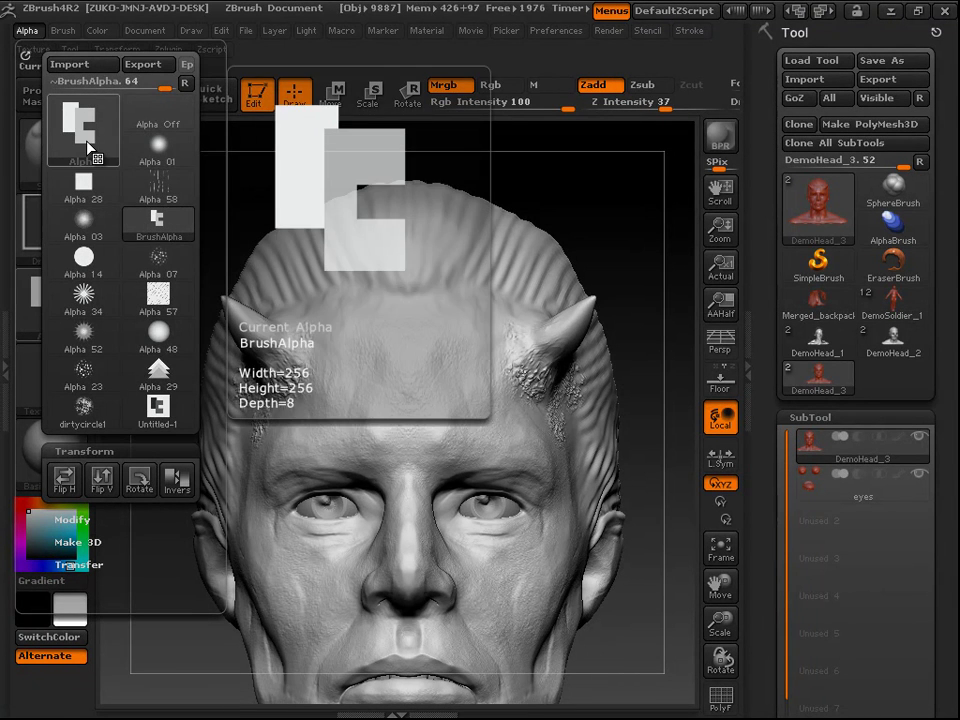
left_click(66, 130)
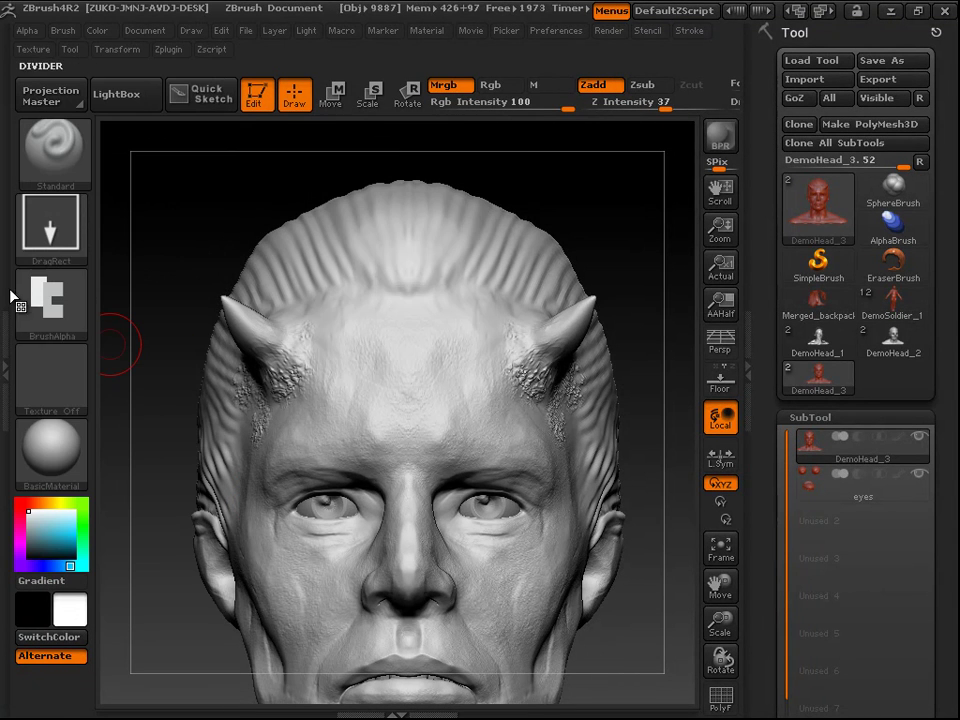
mouse_move(77, 326)
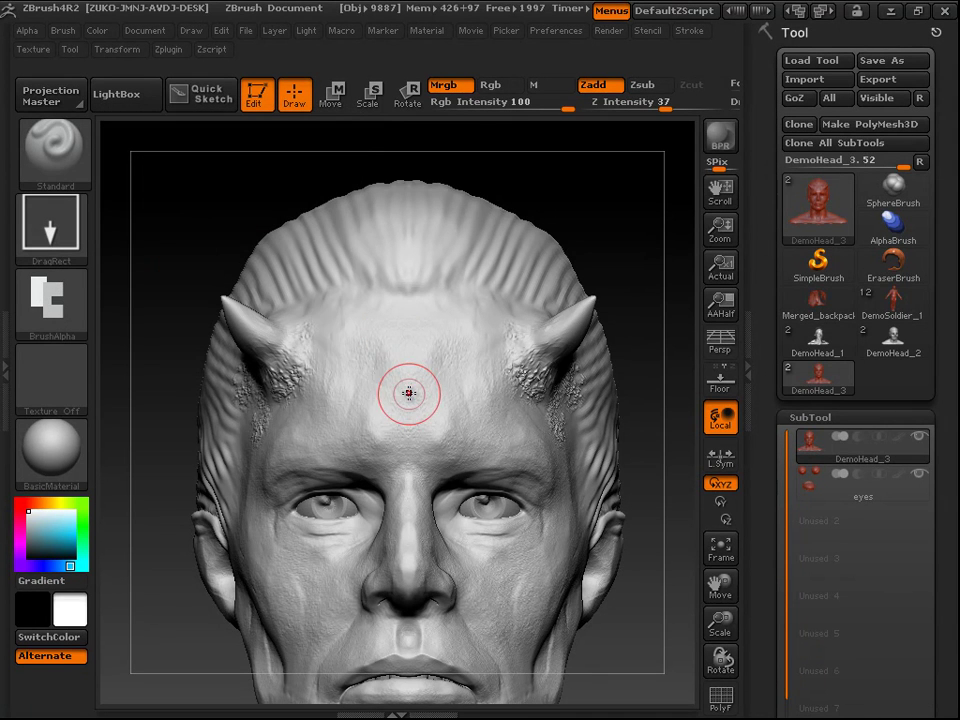
Step: Try stamping the inverted alpha on the middle of the forehead, inspect it from another angle, and undo the stamp
left_click_drag(411, 377, 408, 250)
key("shift")
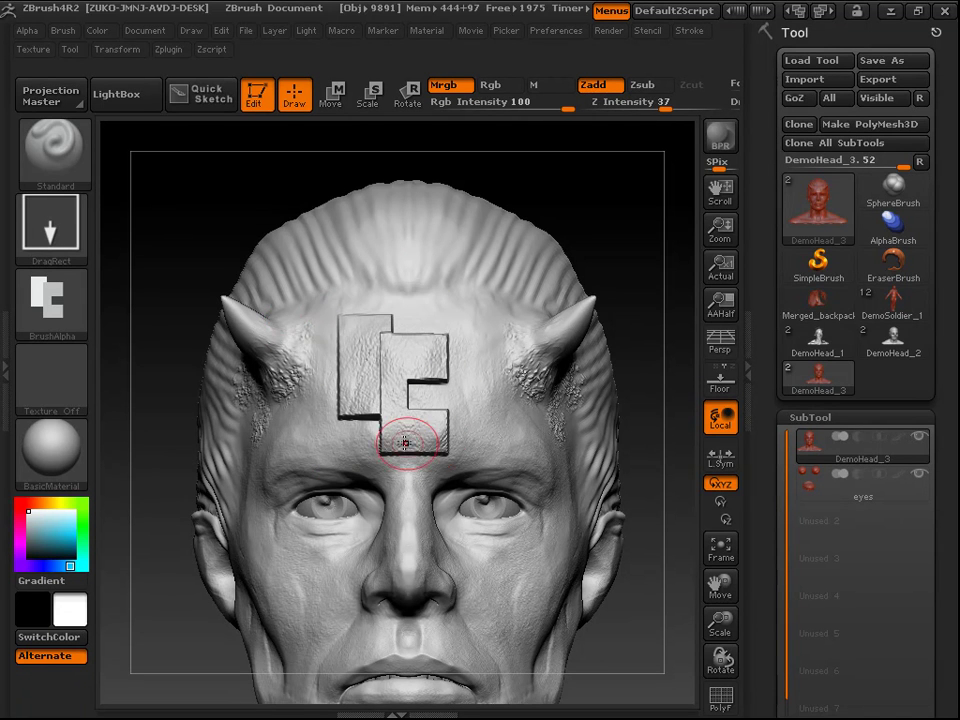
left_click_drag(683, 191, 658, 204)
left_click_drag(601, 432, 553, 420, "shift")
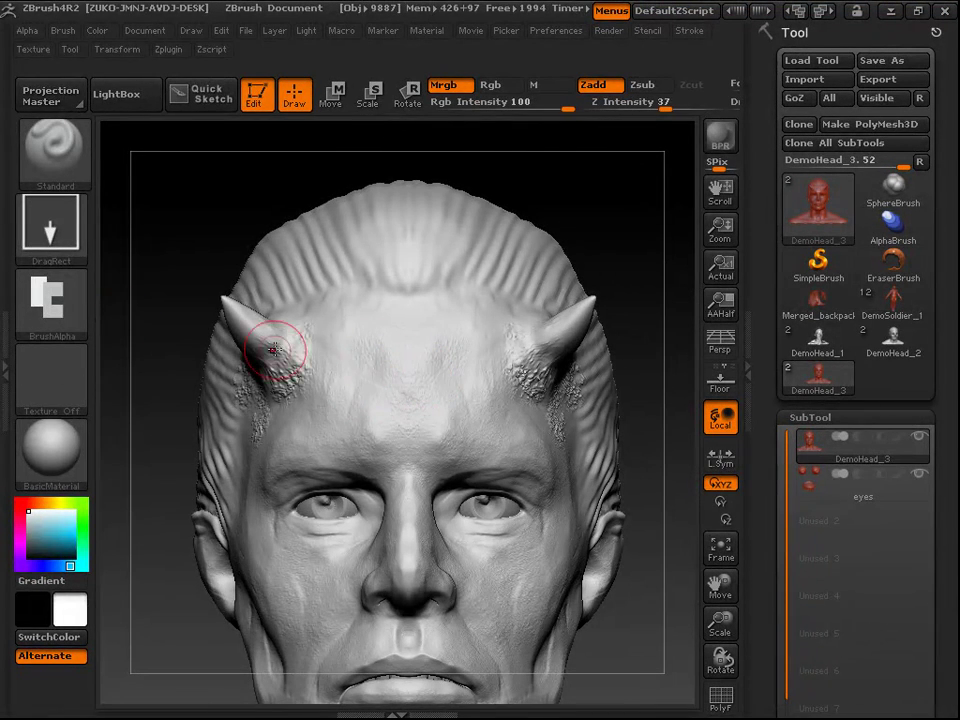
Step: Invert the alpha back to dark shapes on white and stamp it at a slight tilt across the forehead
left_click(27, 31)
left_click(63, 30)
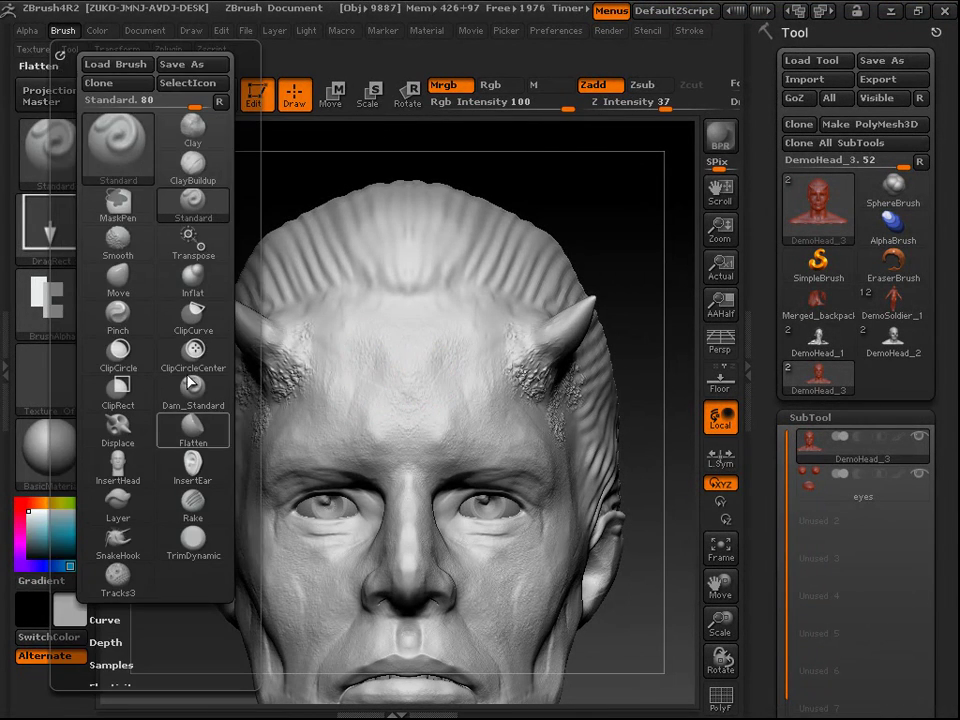
left_click(28, 30)
left_click(176, 481)
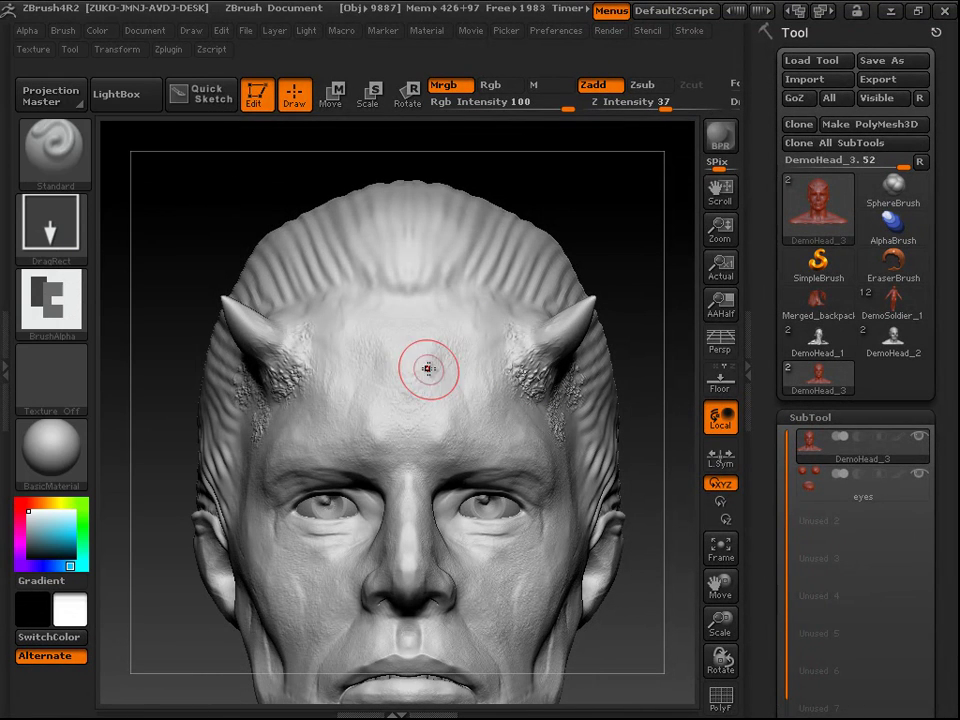
left_click_drag(399, 392, 438, 269)
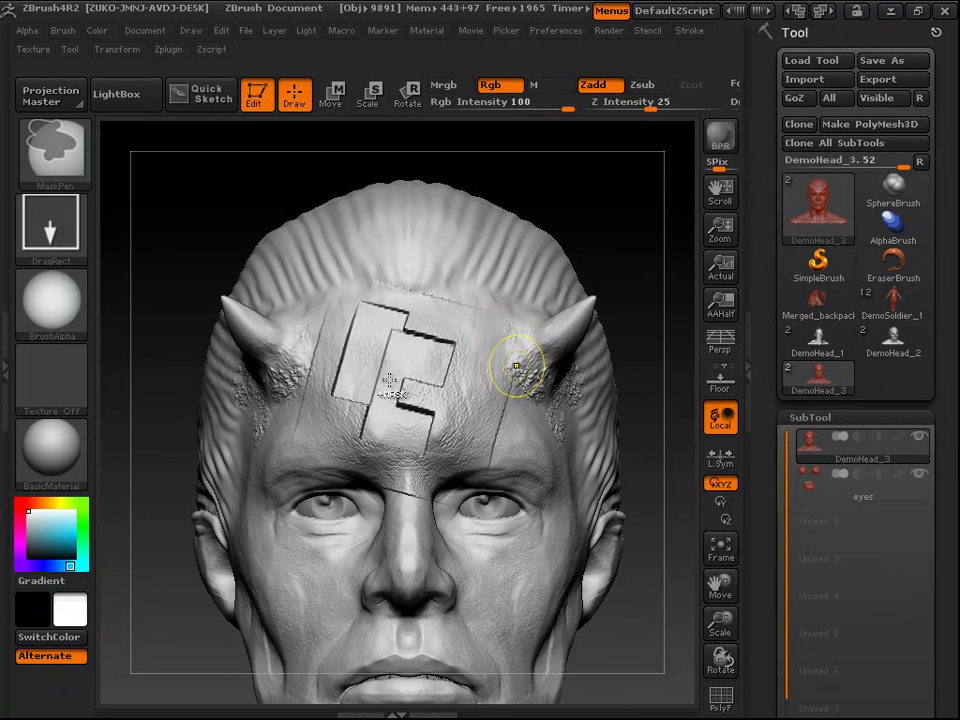
Step: Undo the tilted stamp, try a smaller upright stamp of the alpha on the middle of the forehead, and undo it
key("ctrl+z")
left_click_drag(411, 354, 490, 337)
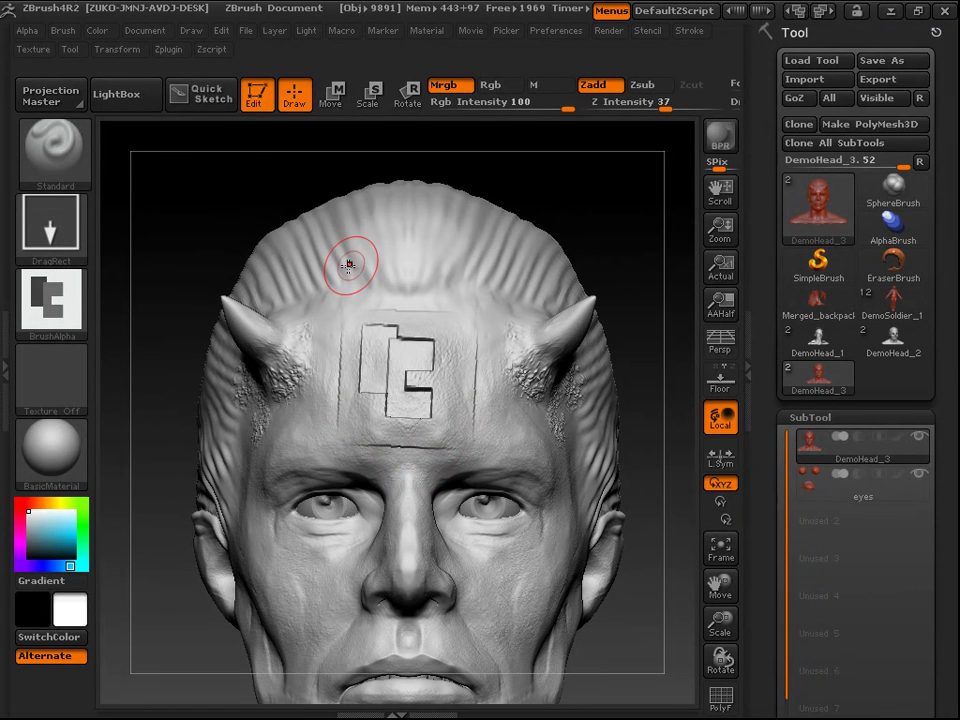
mouse_move(52, 298)
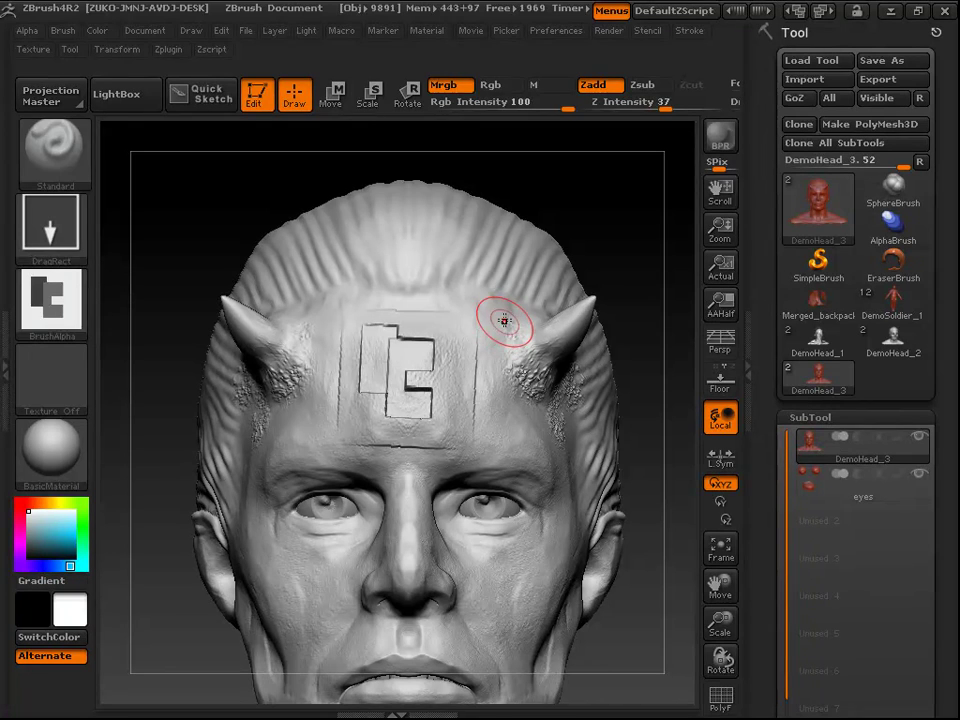
key("ctrl+z")
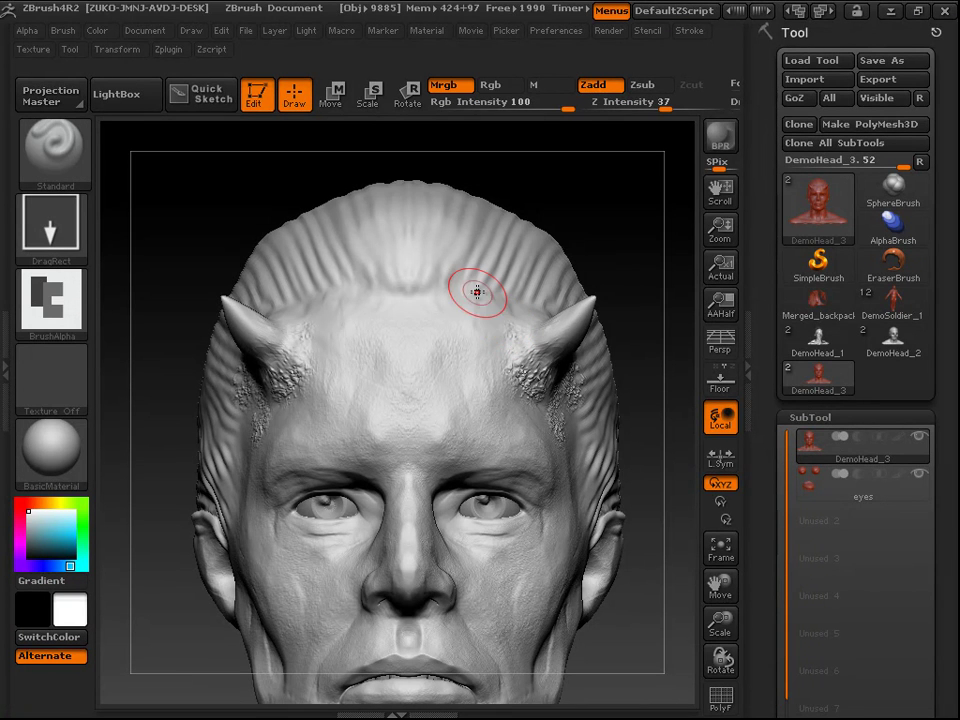
Step: Try a large upright stamp of the alpha across the forehead with Focal Shift 0 and undo it
key("space")
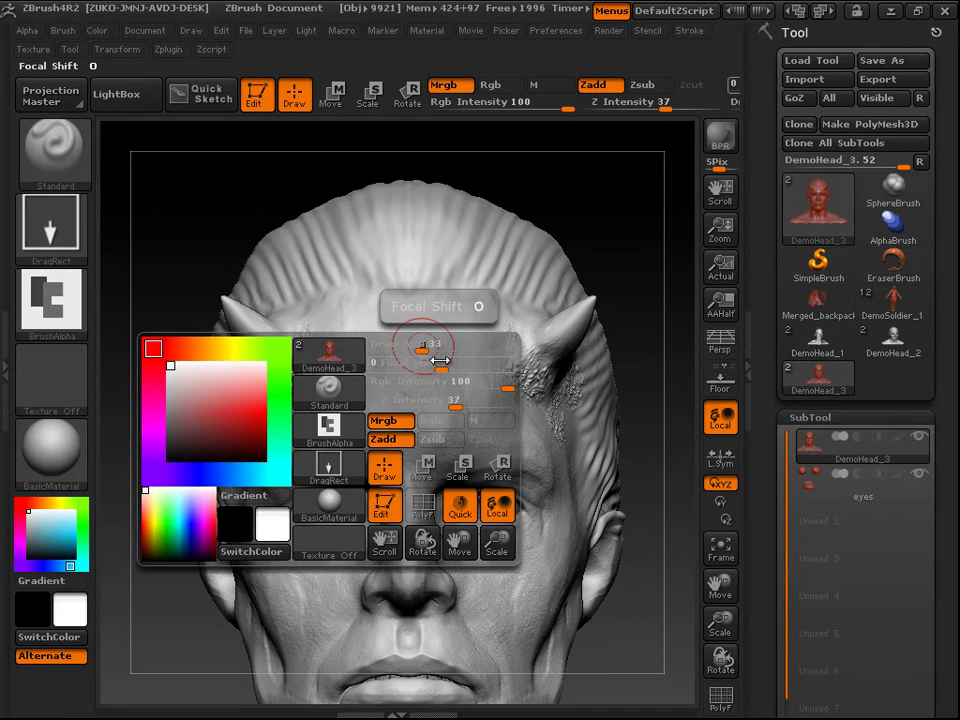
left_click_drag(392, 362, 478, 352)
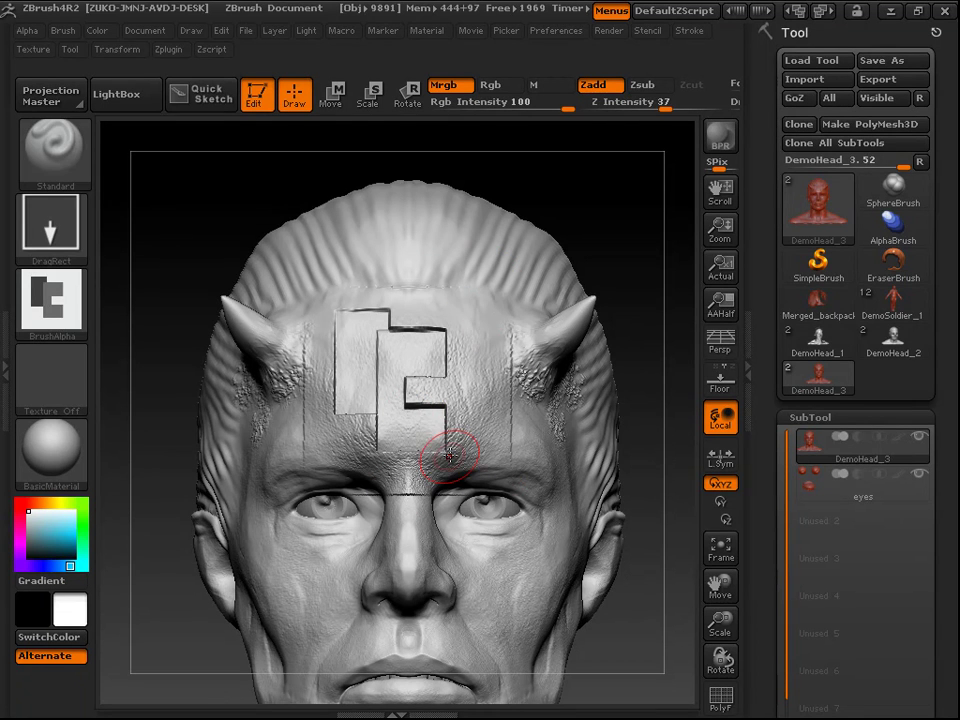
key("ctrl")
key("ctrl+z")
Step: Lower the brush's Focal Shift to -93
key("space")
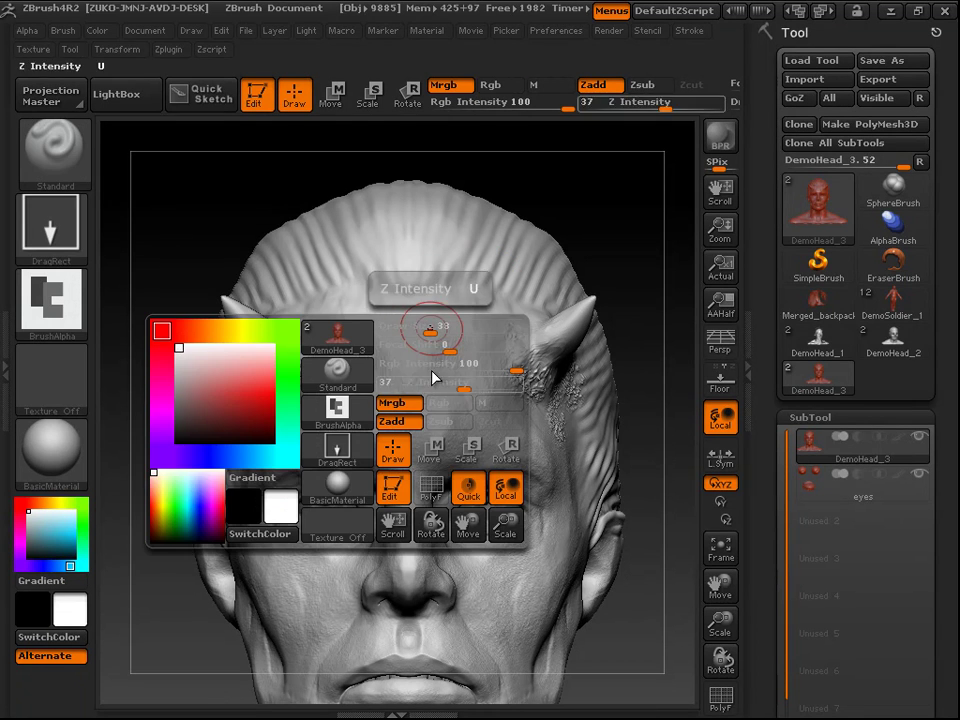
left_click_drag(446, 343, 392, 343)
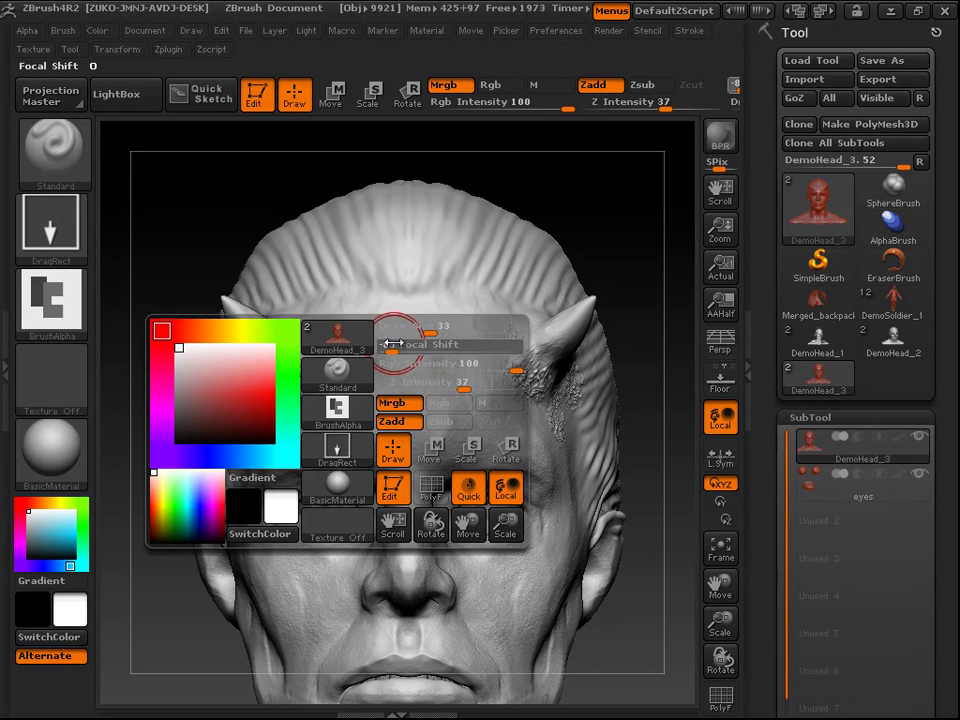
key("space")
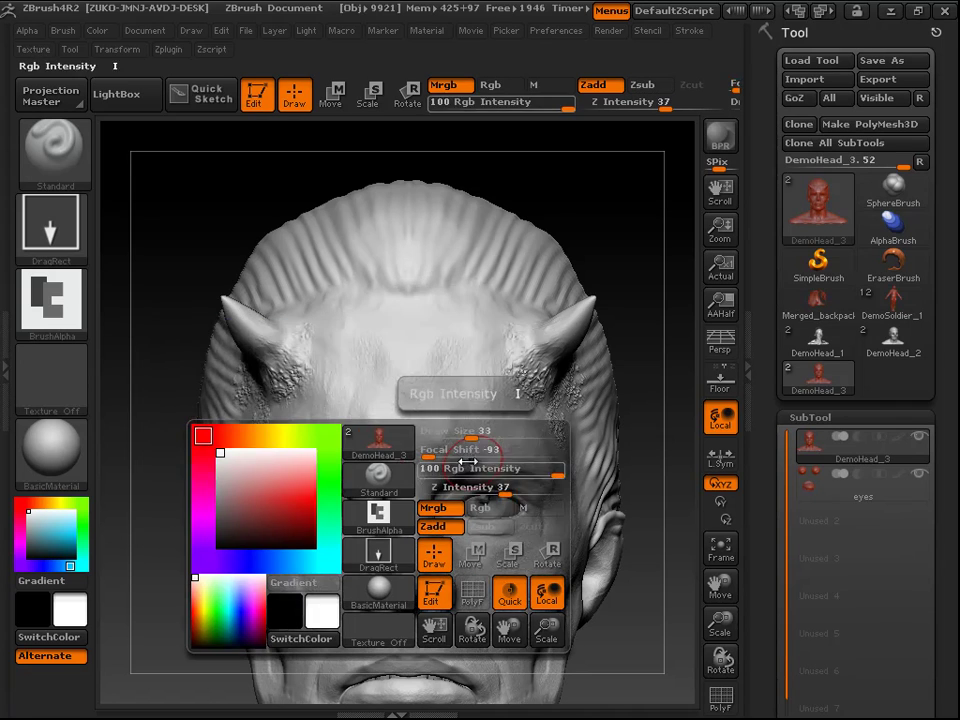
key("space")
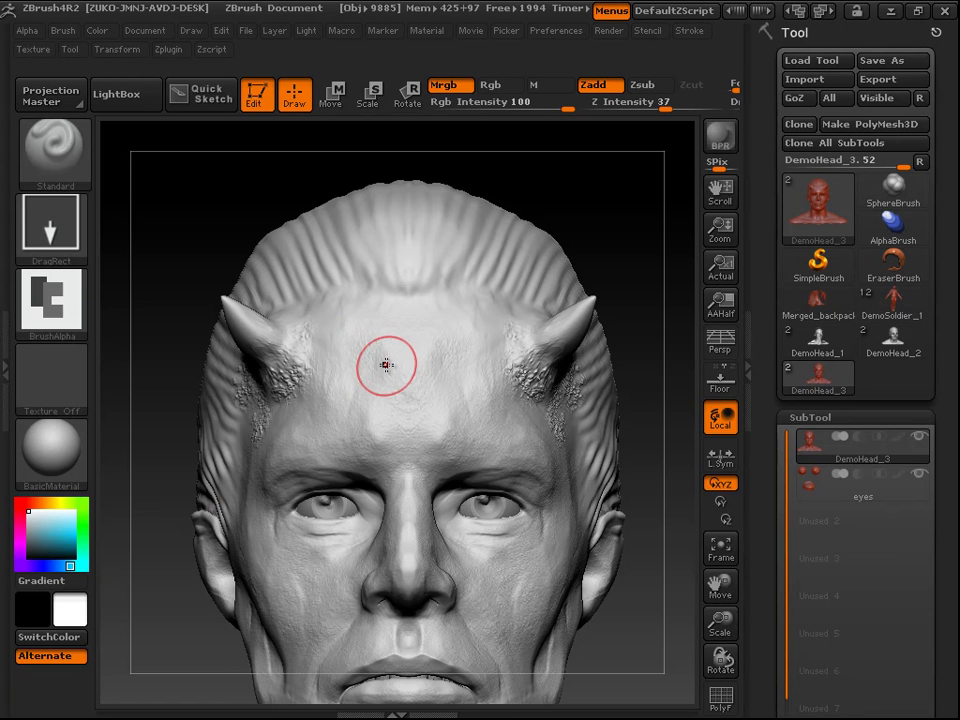
Step: Try stamping the alpha on the middle of the forehead with the low Focal Shift, inspect it from both sides, and undo it
mouse_move(409, 338)
left_mouse_down()
mouse_move(396, 268)
mouse_move(409, 251)
mouse_move(400, 233)
mouse_move(408, 234)
left_mouse_up()
mouse_move(618, 176)
left_mouse_down()
mouse_move(666, 184)
mouse_move(608, 171)
mouse_move(612, 178)
left_mouse_up()
left_click_drag(662, 240, 600, 220)
left_click_drag(410, 388, 411, 362)
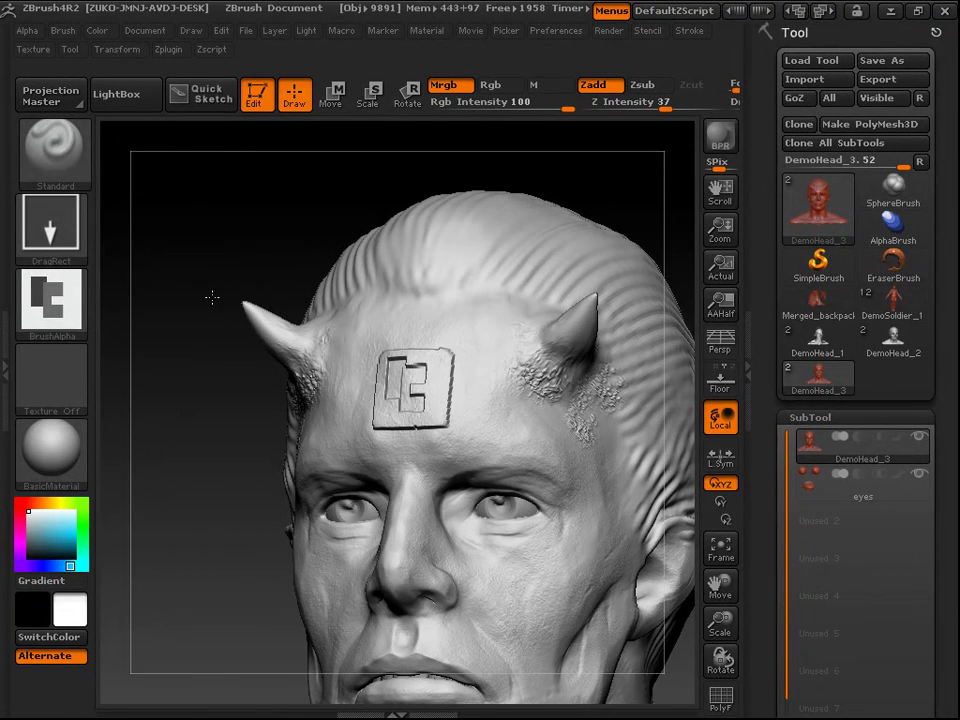
left_click_drag(212, 297, 290, 300)
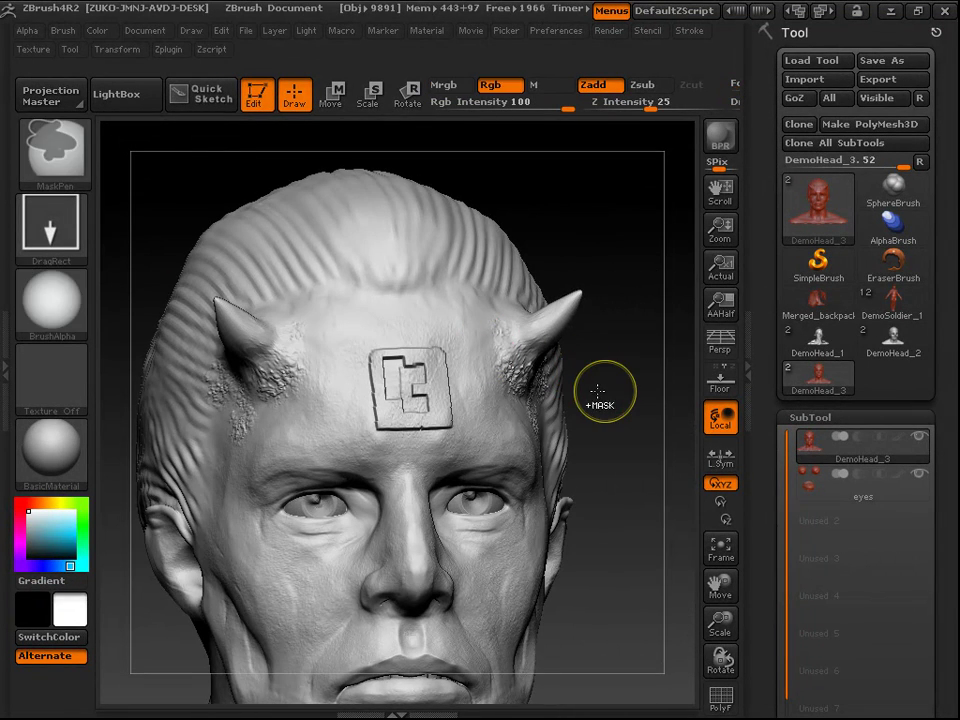
key("ctrl+z")
left_click_drag(614, 434, 611, 430, "shift")
key("ctrl+z")
Step: Raise the brush's Focal Shift to about 74
key("space")
left_click(384, 307)
left_click_drag(384, 308, 413, 310)
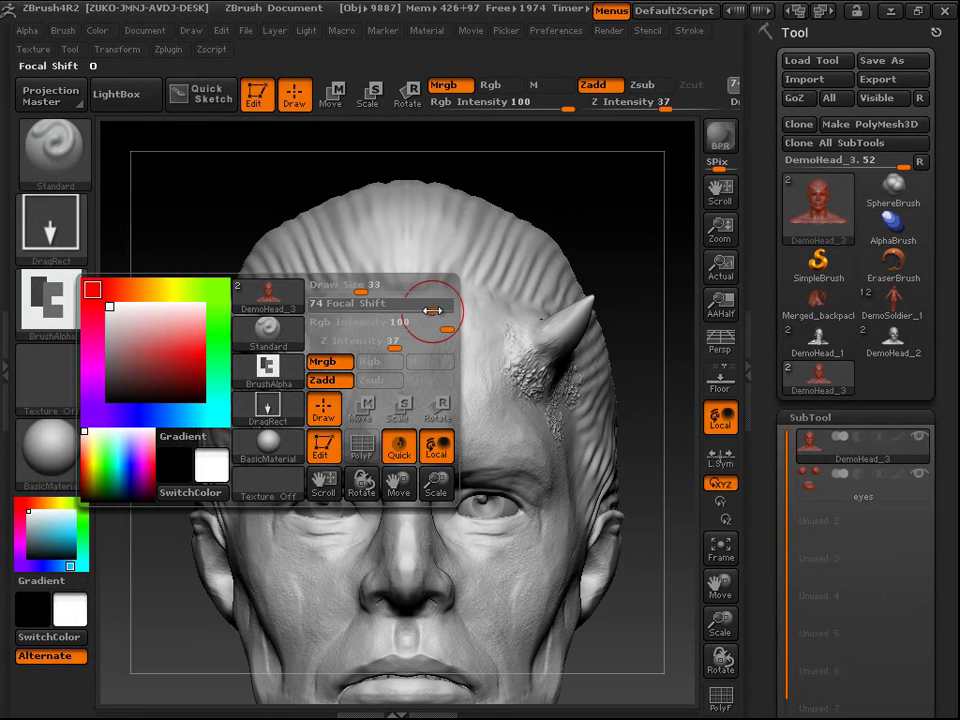
key("space")
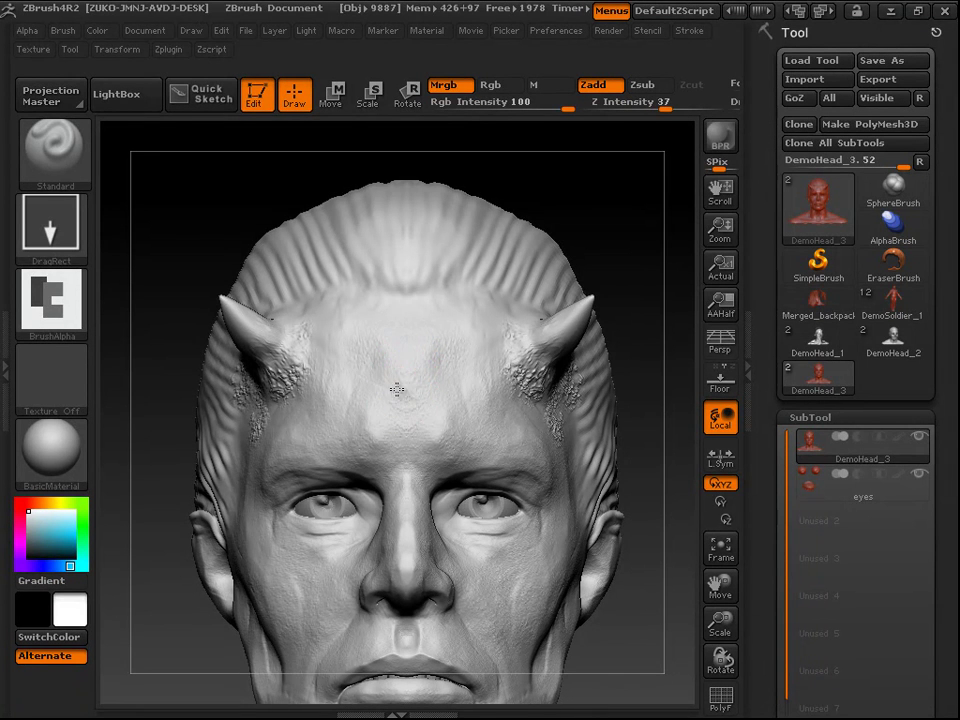
Step: Try stamping the alpha on the forehead with the high Focal Shift, inspect the faded relief at an angle, and undo it
left_click_drag(396, 343, 400, 265)
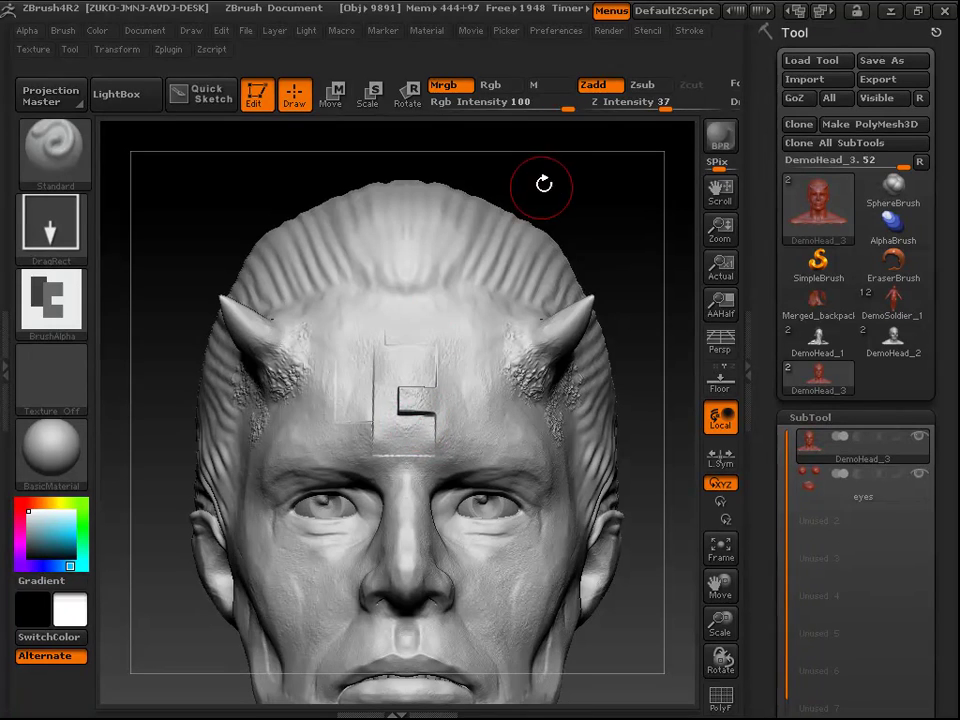
left_click_drag(579, 199, 581, 200)
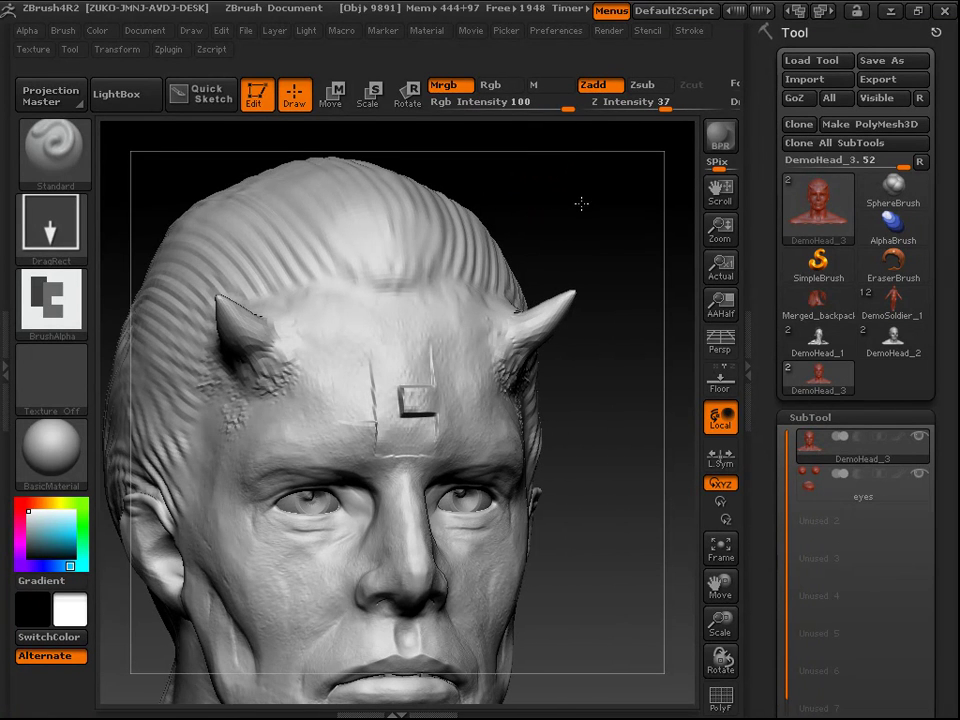
key("ctrl+z")
left_click_drag(639, 417, 630, 414, "shift")
key("ctrl+z")
left_click_drag(638, 264, 622, 251, "alt")
left_click_drag(651, 338, 636, 290, "alt")
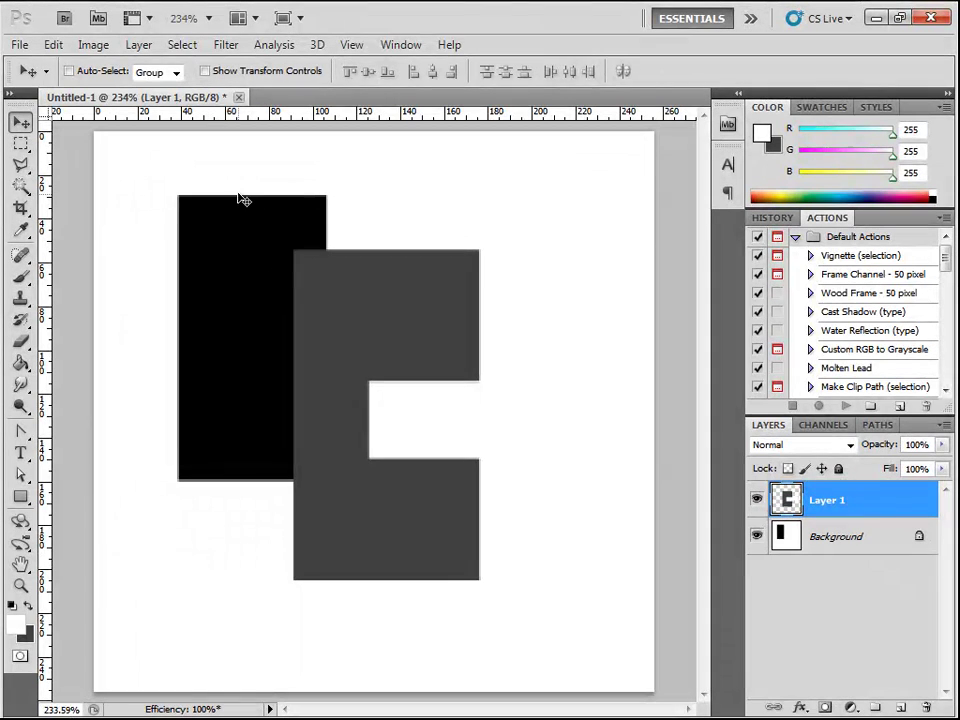
Step: Switch to Photoshop and reset the foreground and background colours to the default black and white
left_click(29, 603)
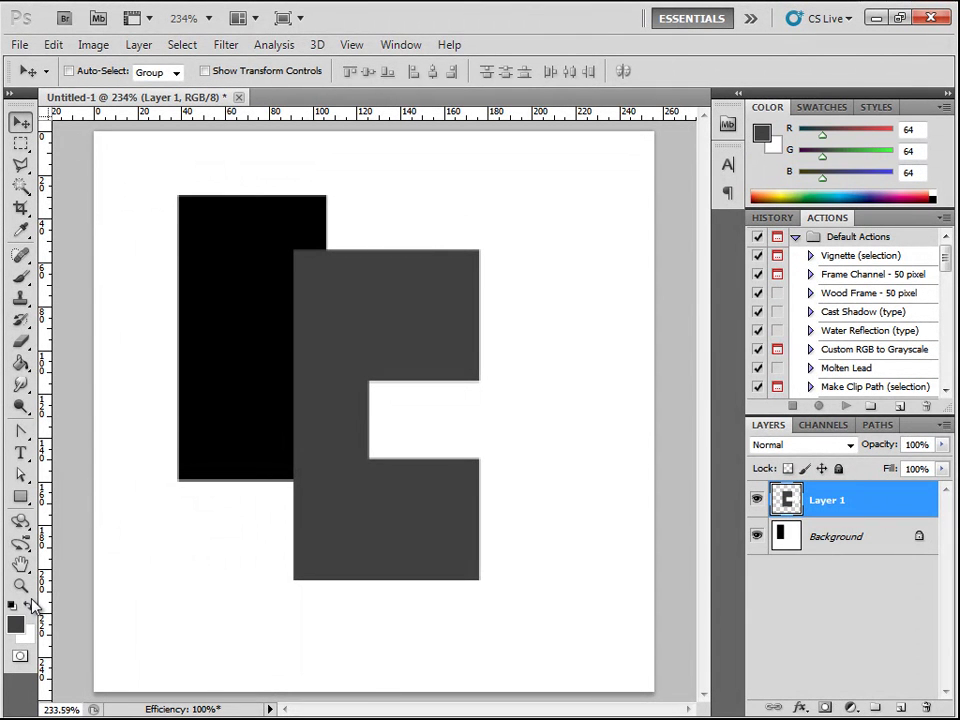
left_click(17, 604)
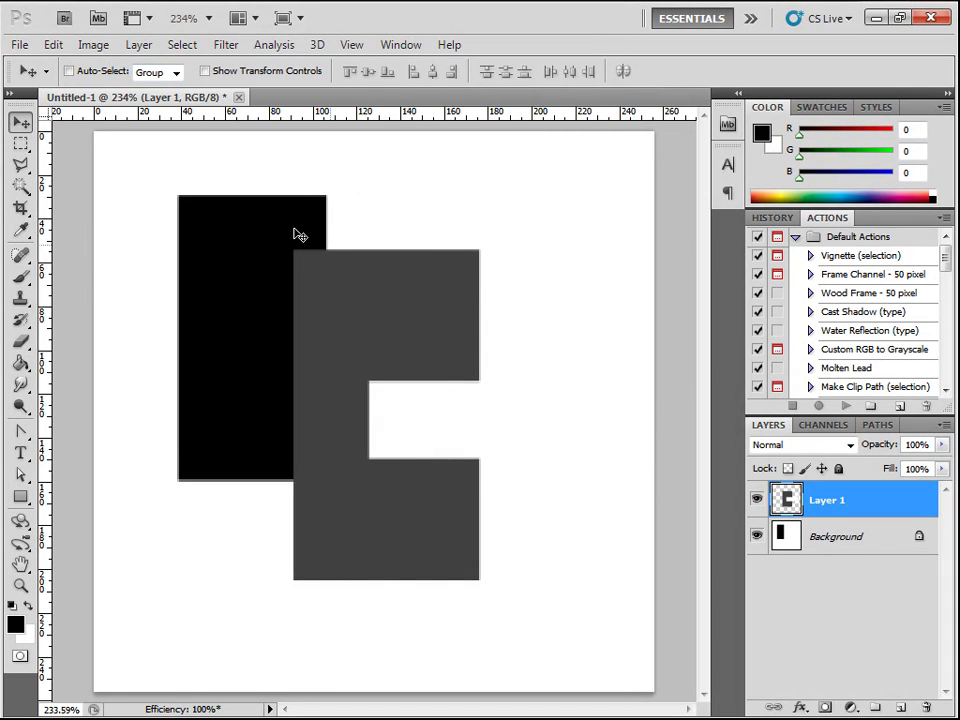
left_click(183, 45)
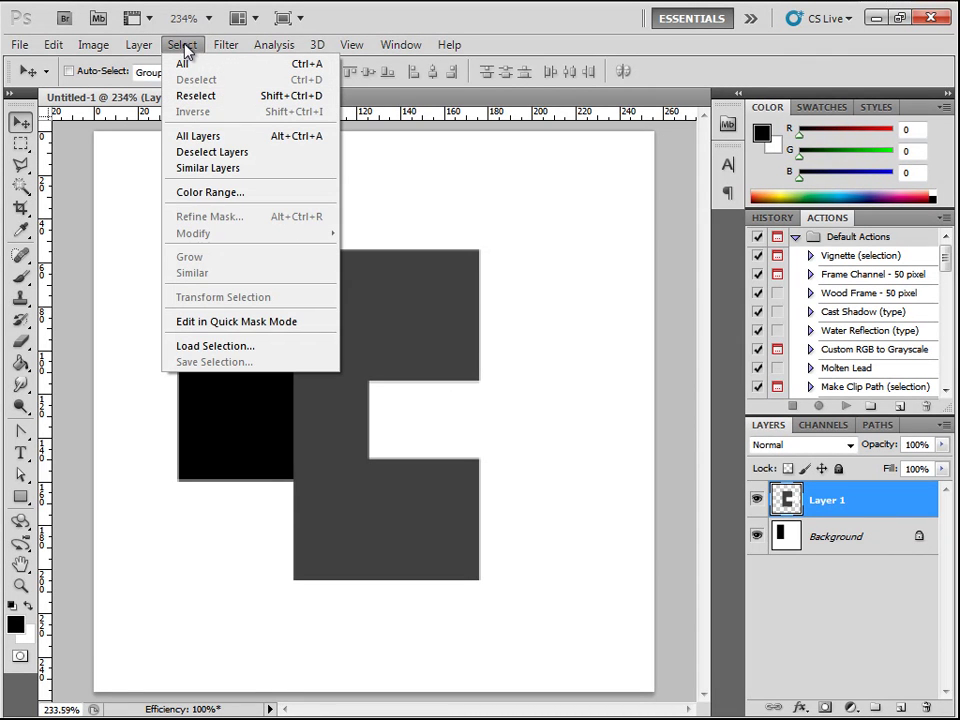
left_click(184, 45)
left_click(46, 45)
left_click(46, 45)
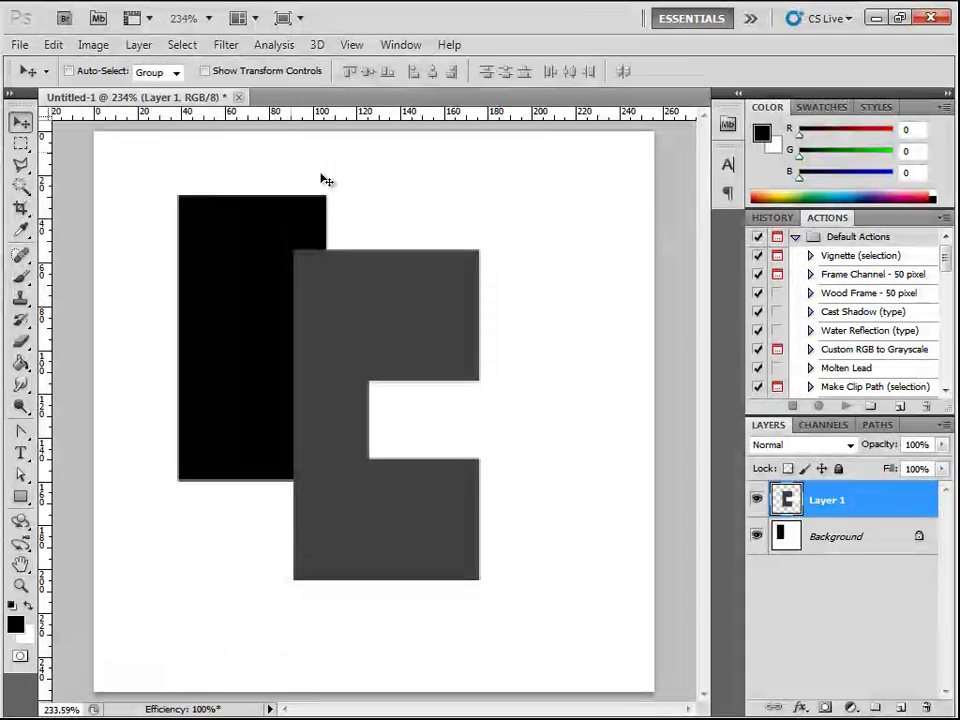
Step: Delete Layer 1 and fill a rectangular selection around the black rectangle with white at 1% opacity
left_click(925, 707)
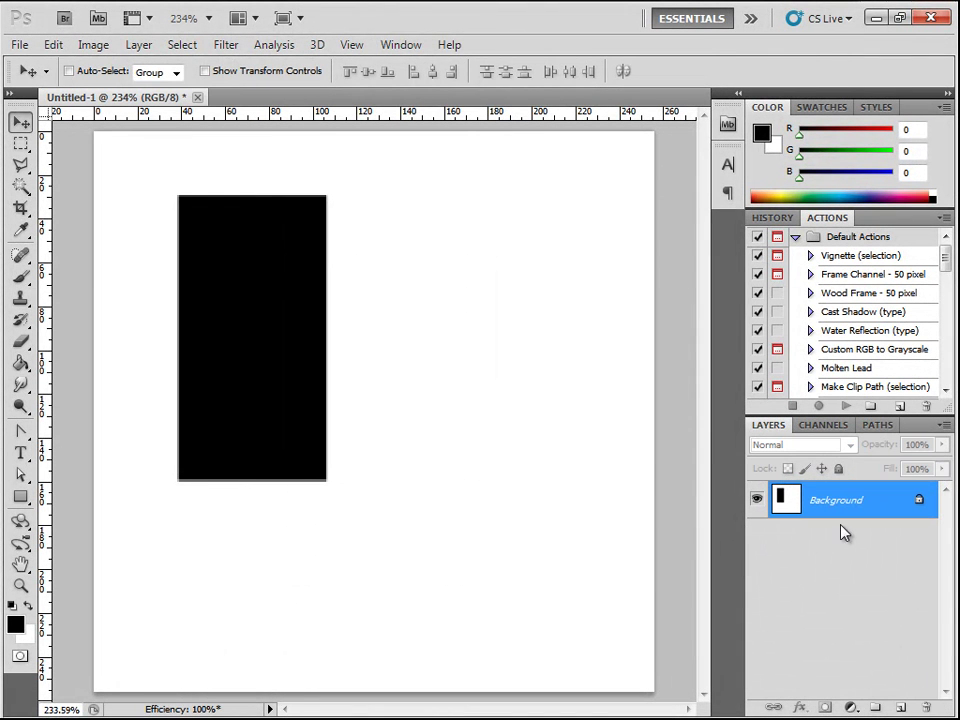
left_click(20, 143)
left_click_drag(141, 157, 498, 633)
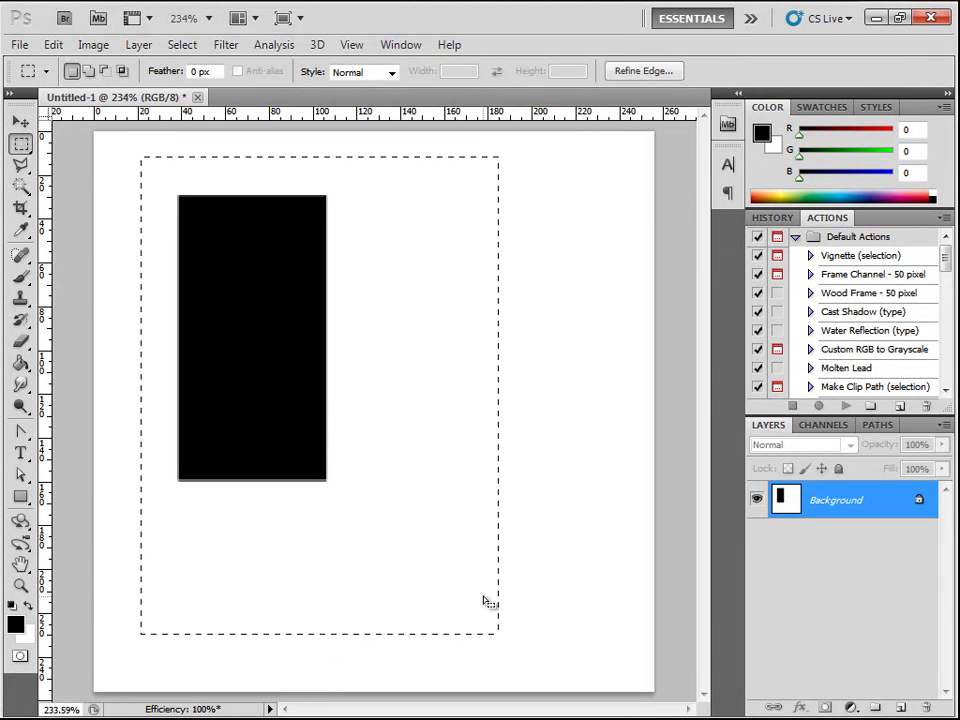
key("shift+F5")
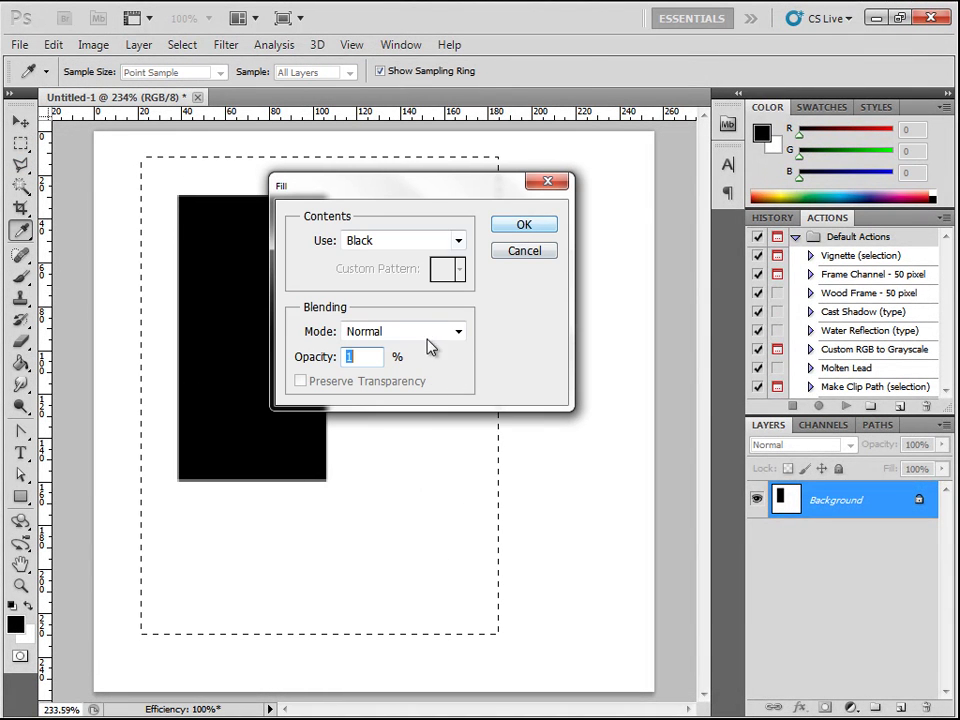
left_click(457, 241)
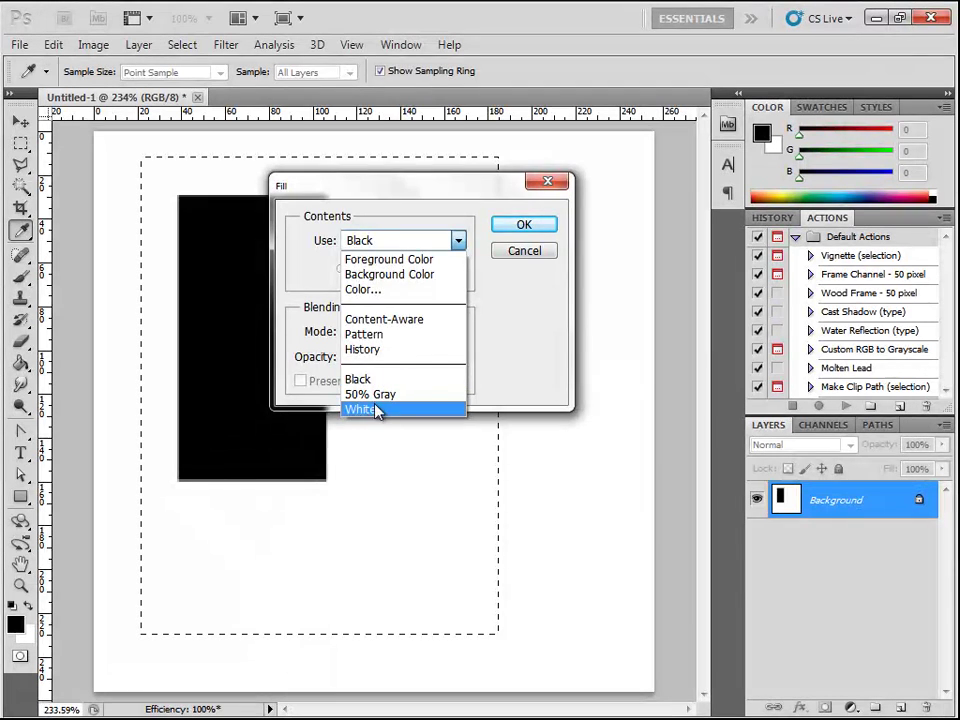
left_click(362, 410)
left_click(524, 224)
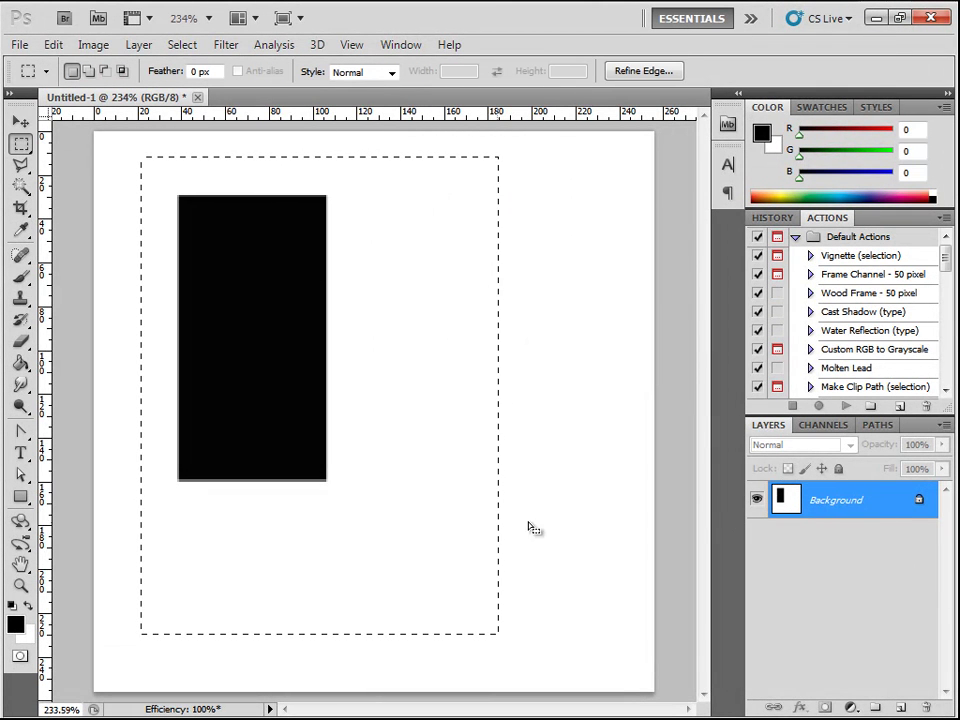
Step: Fill the same selection with the background colour at 1% opacity and deselect it
key("shift+F5")
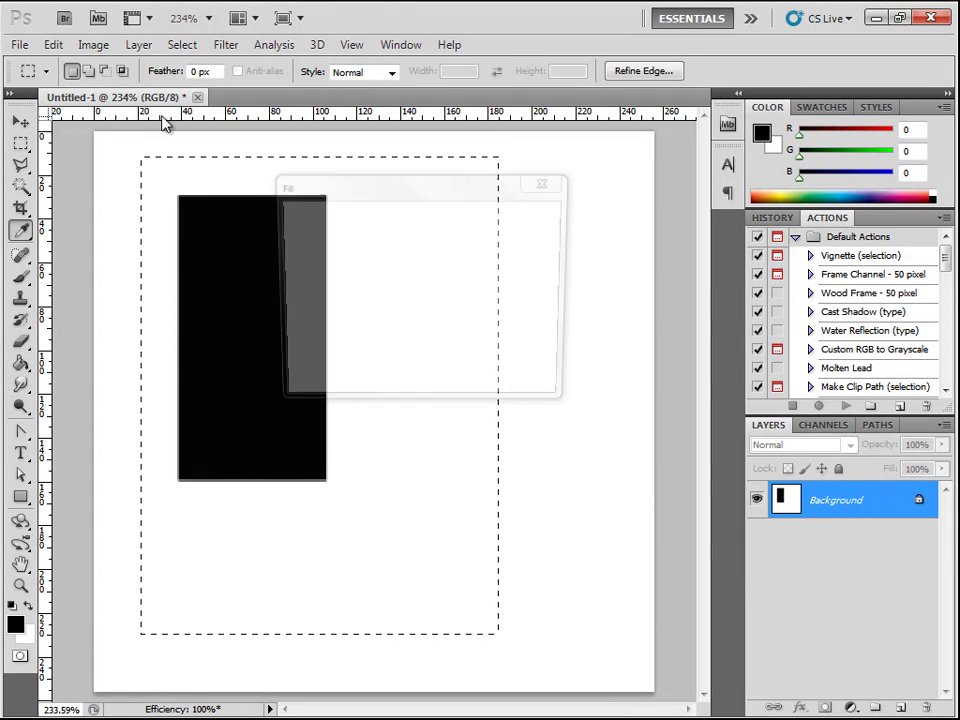
left_click(405, 240)
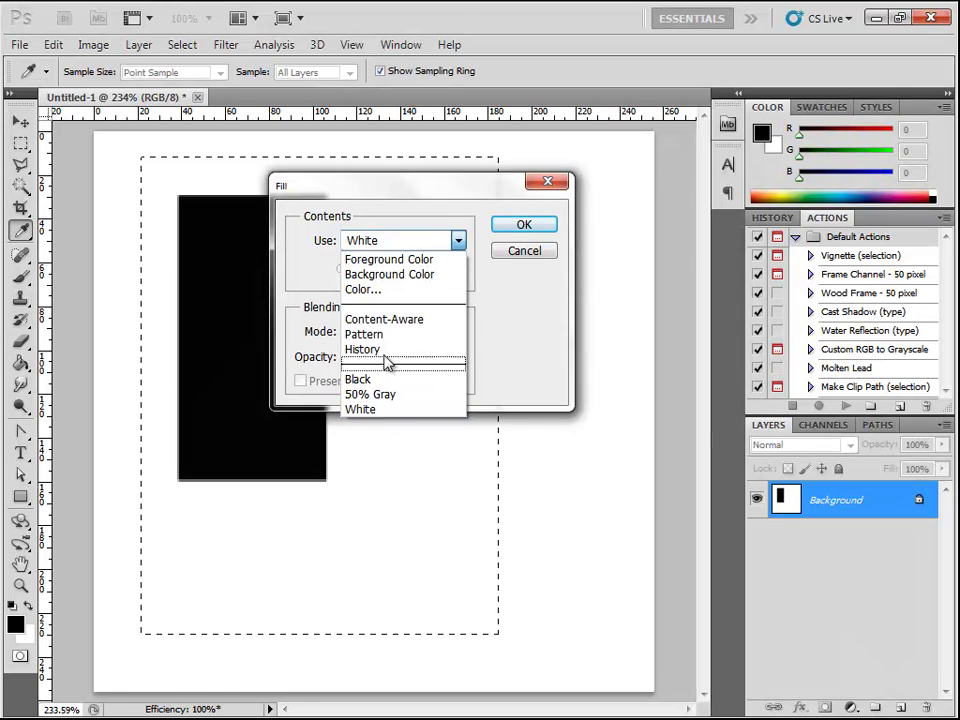
left_click(391, 273)
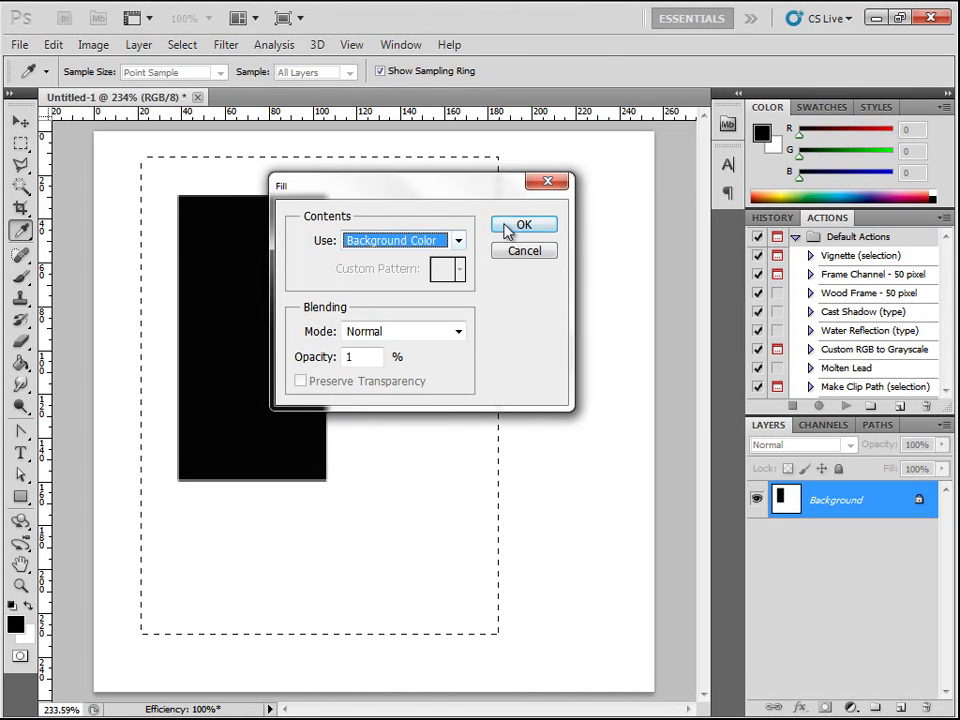
left_click(522, 224)
key("m")
left_click(182, 44)
left_click(190, 79)
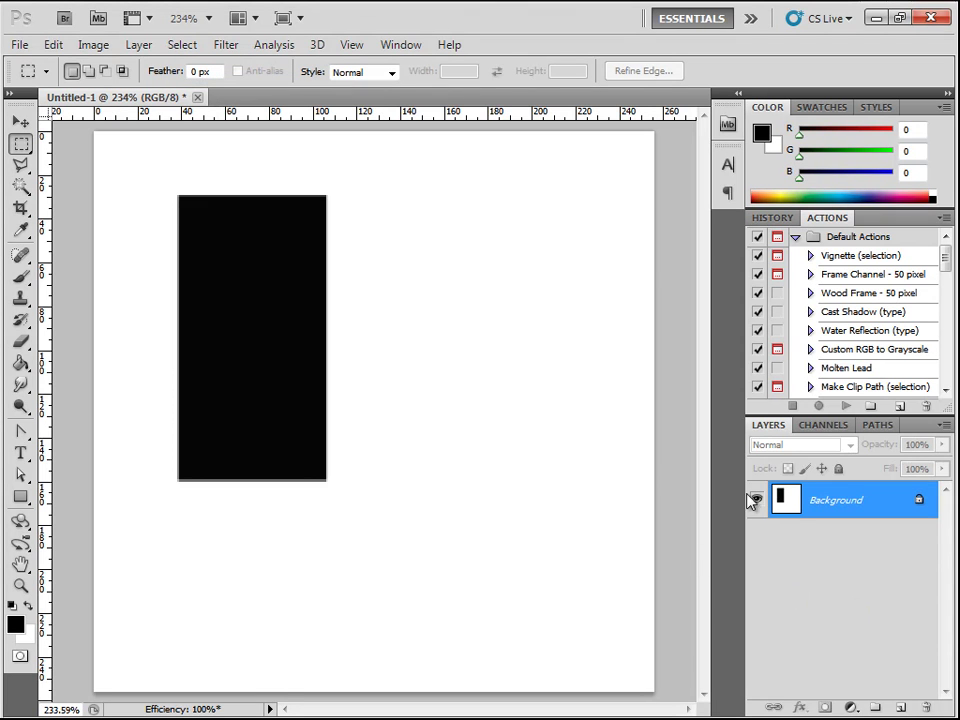
Step: Close the document without saving and create a new 256 by 256 pixel RGB document with a white background, viewed at 200%
left_click(838, 425)
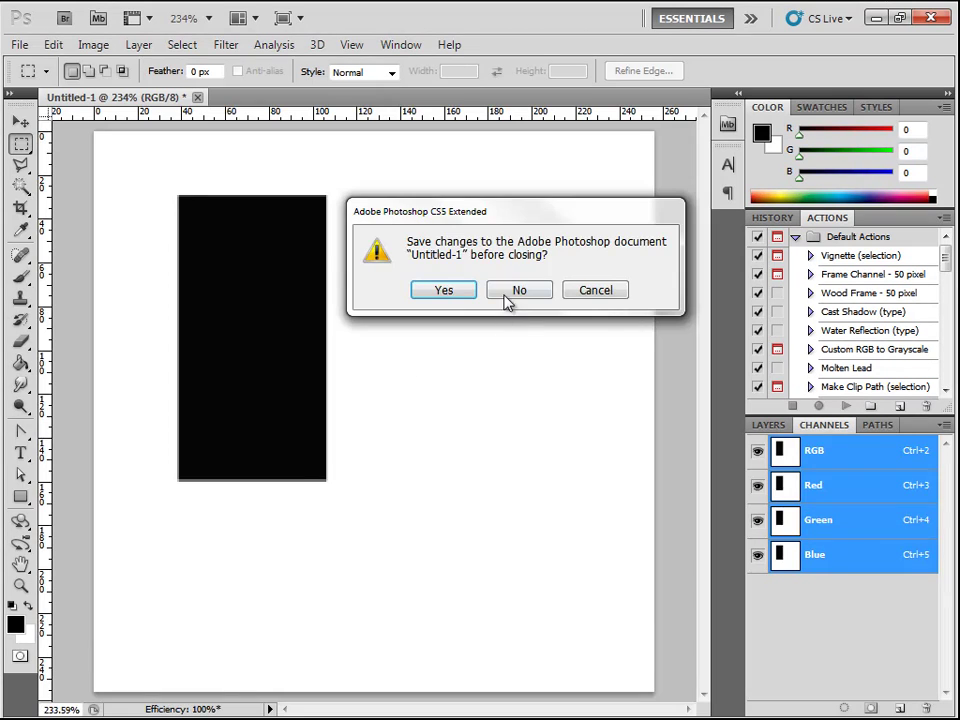
left_click(519, 289)
left_click(22, 44)
left_click(30, 60)
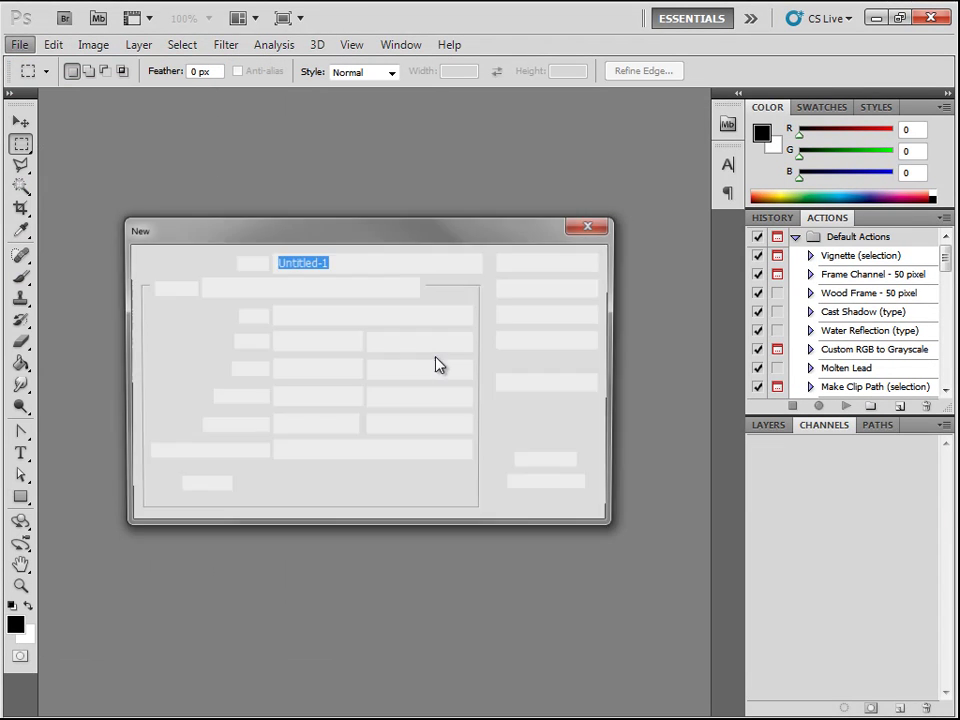
left_click(536, 268)
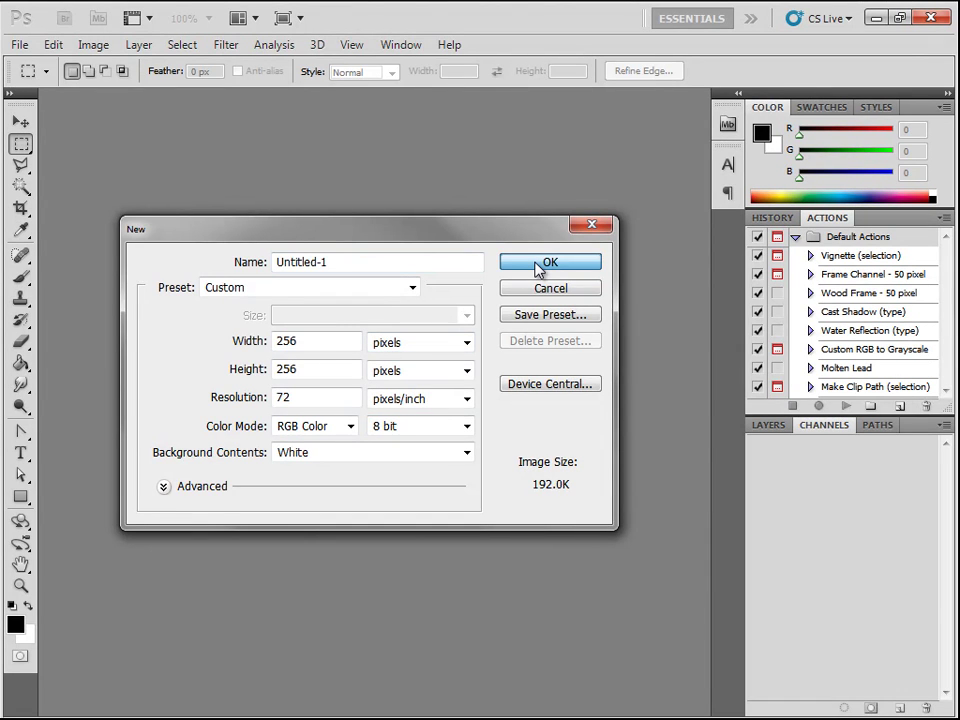
left_click(537, 267)
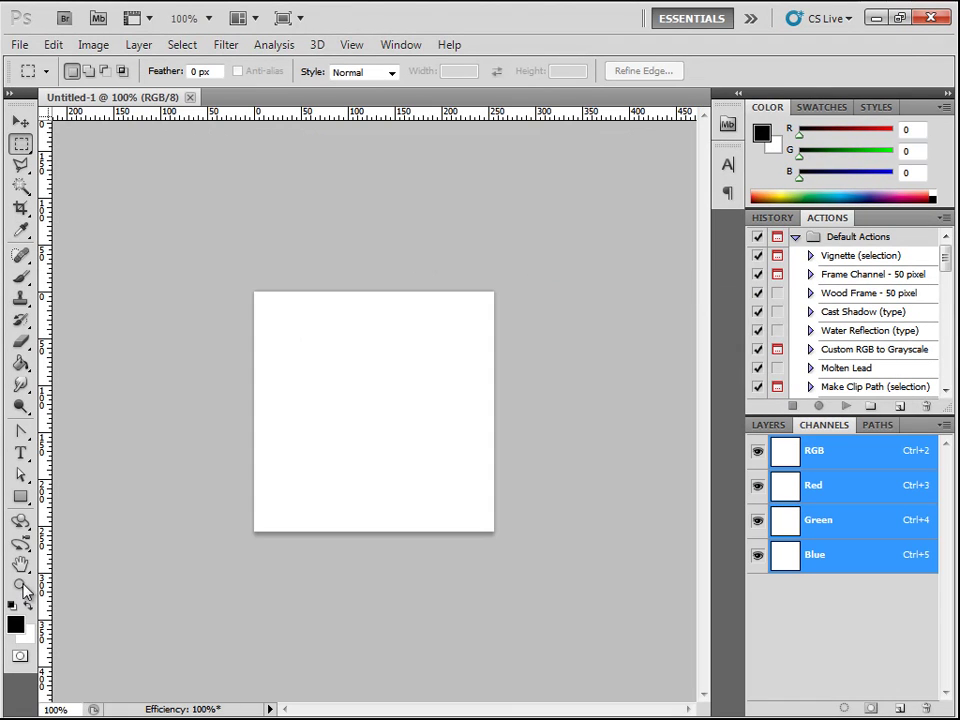
left_click(20, 587)
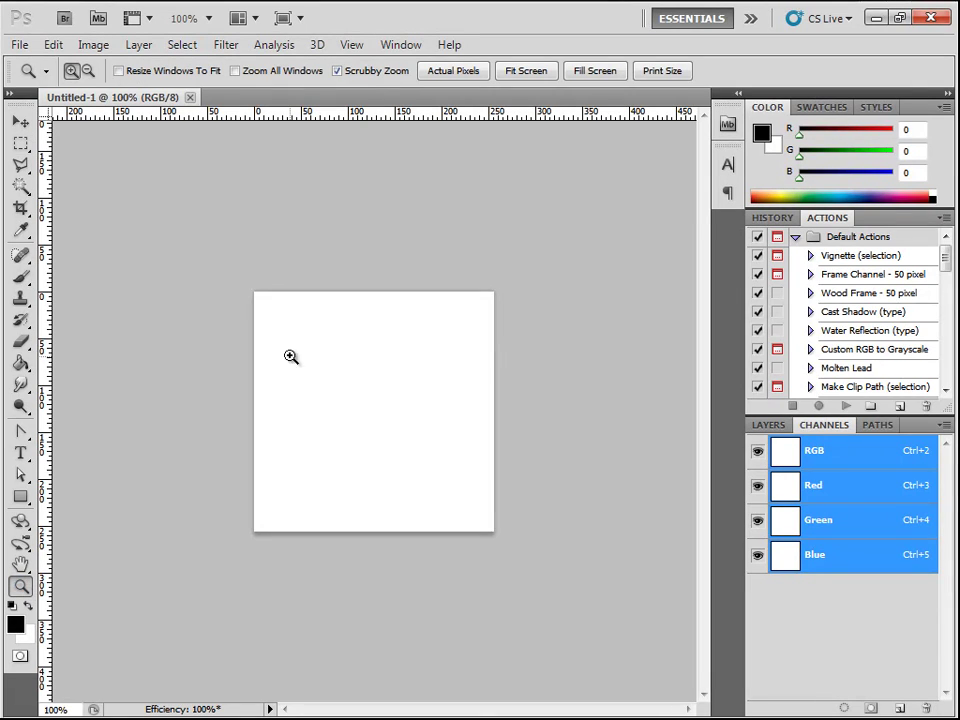
left_click(356, 358)
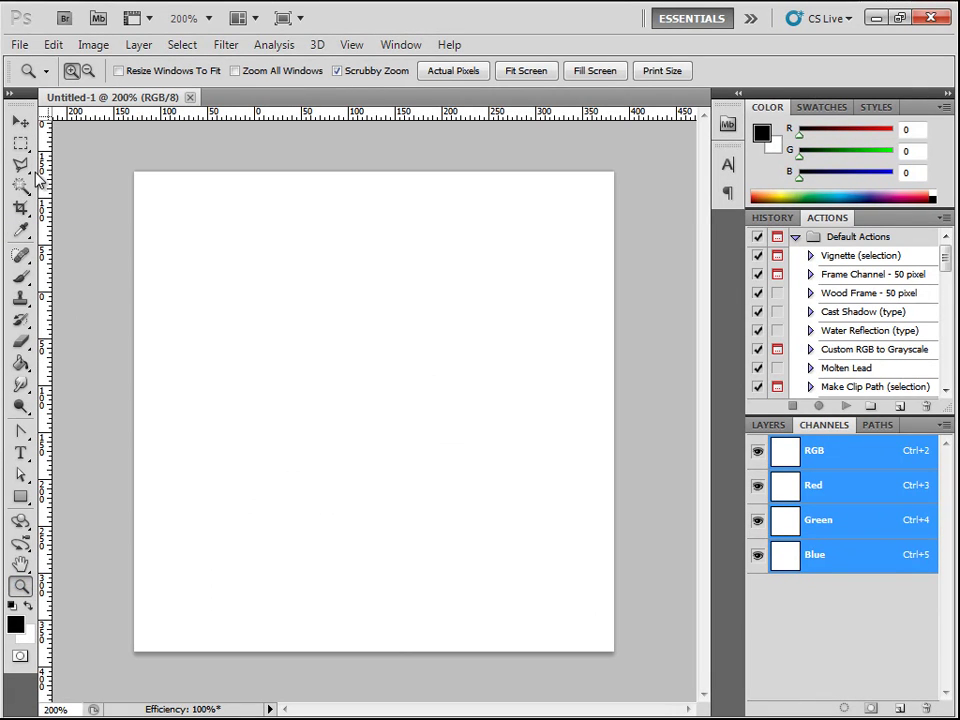
Step: Marquee-select a wide, thin horizontal strip, about 212 by 28 pixels, in the upper part of the white canvas
left_click(19, 144)
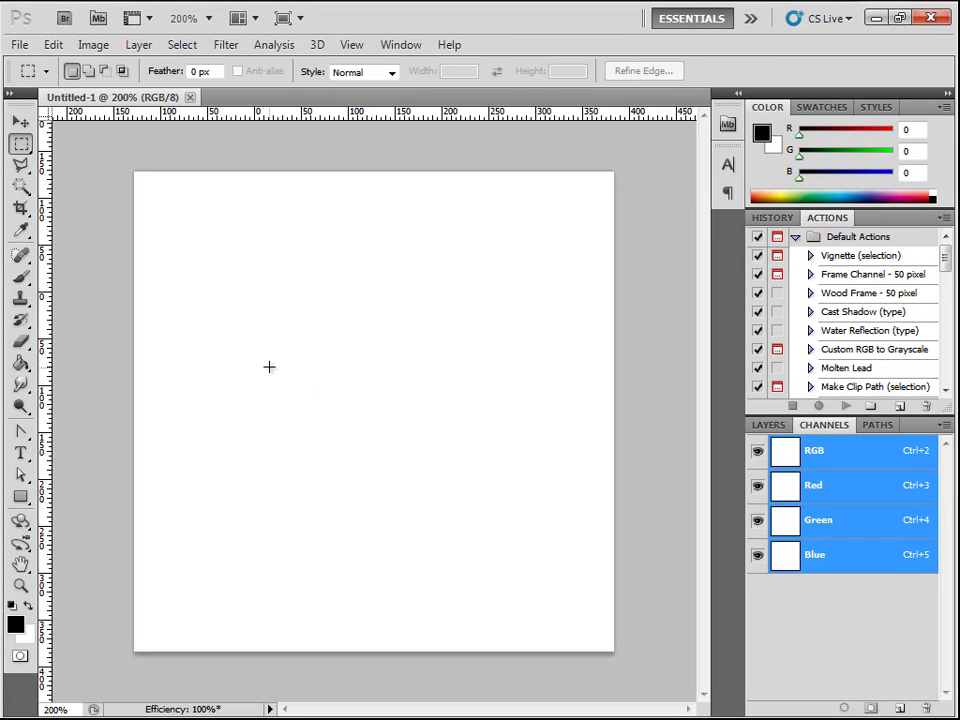
left_click_drag(407, 248, 573, 277)
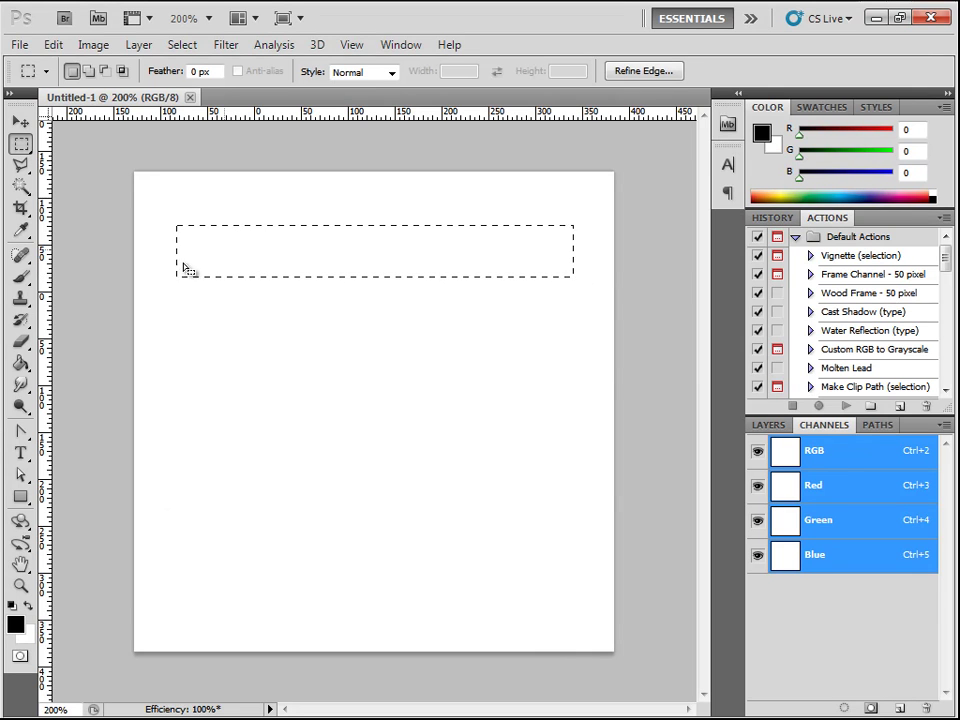
left_click(769, 425)
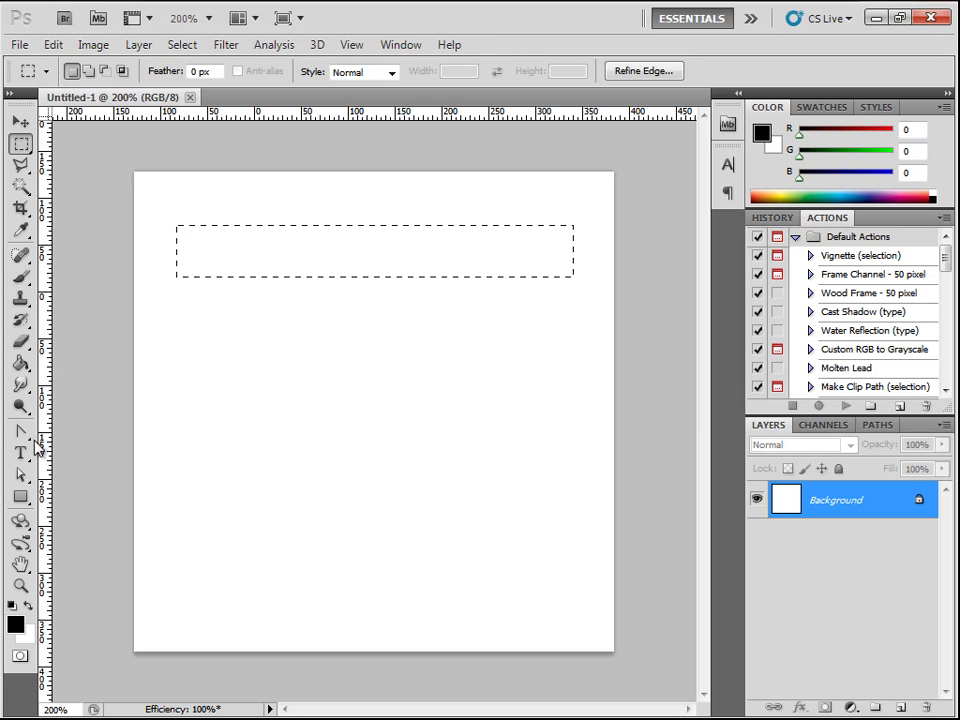
Step: Try a vertical black-to-white linear gradient inside the selected strip and undo it
left_click(20, 363)
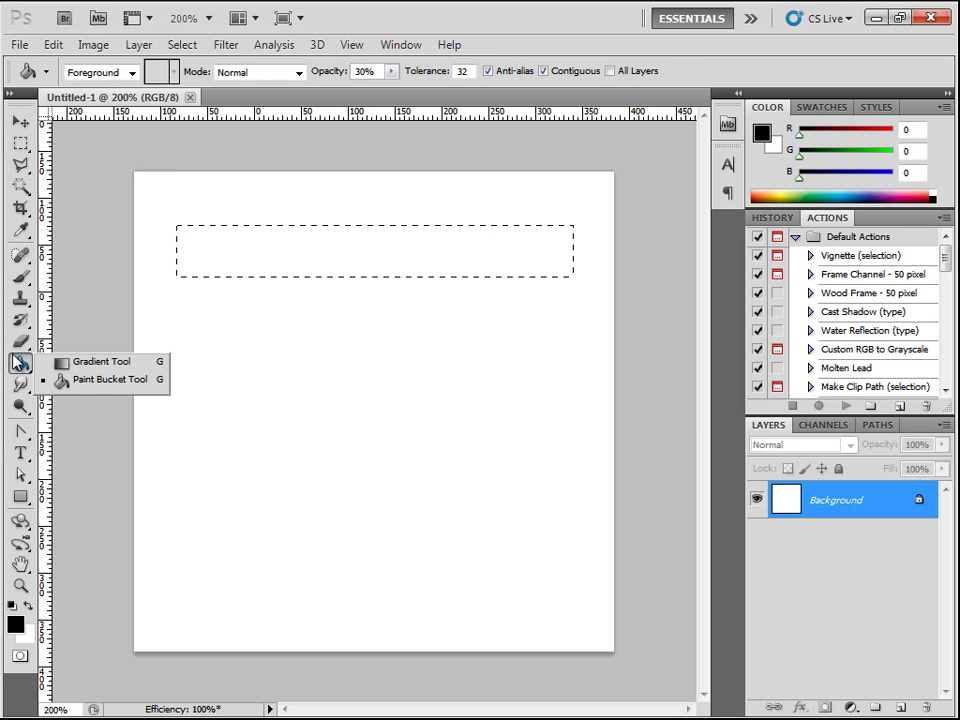
left_click(100, 363)
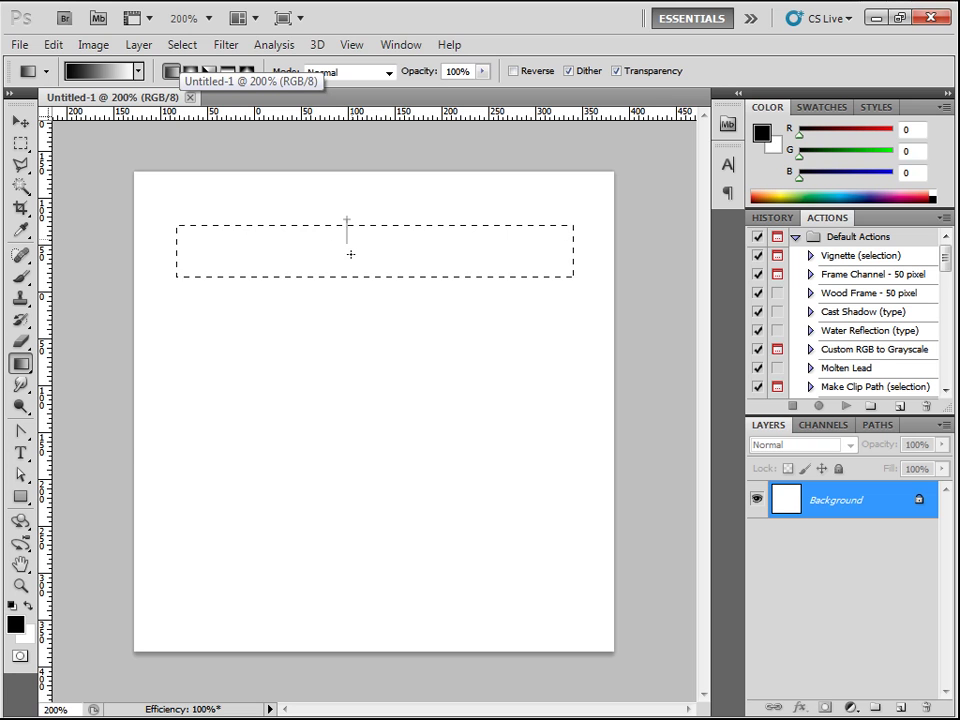
left_click_drag(351, 226, 349, 280)
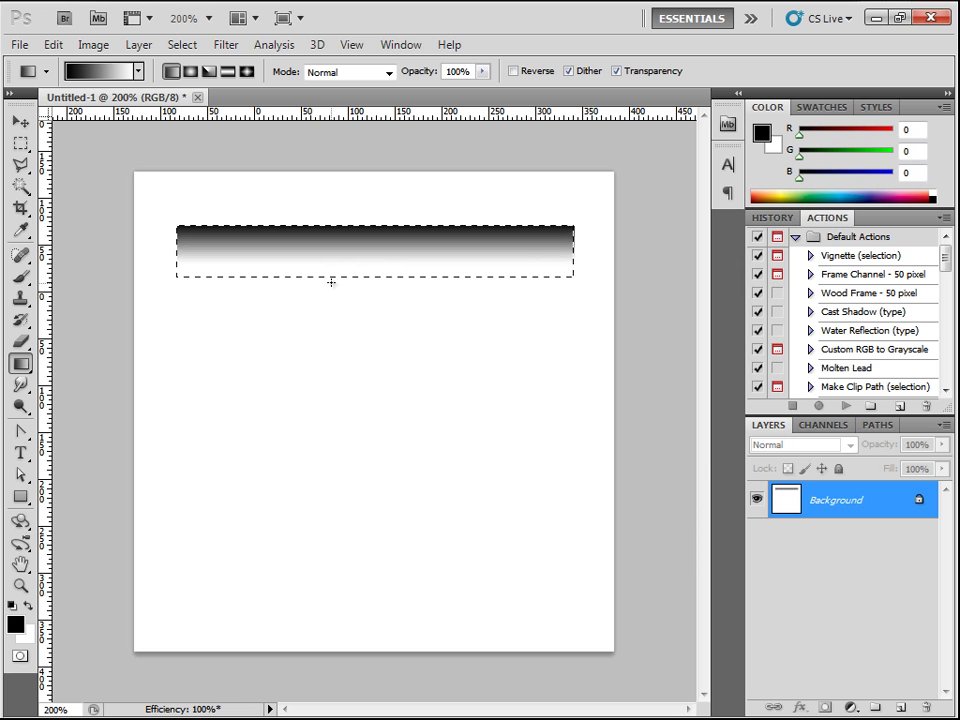
key("ctrl+z")
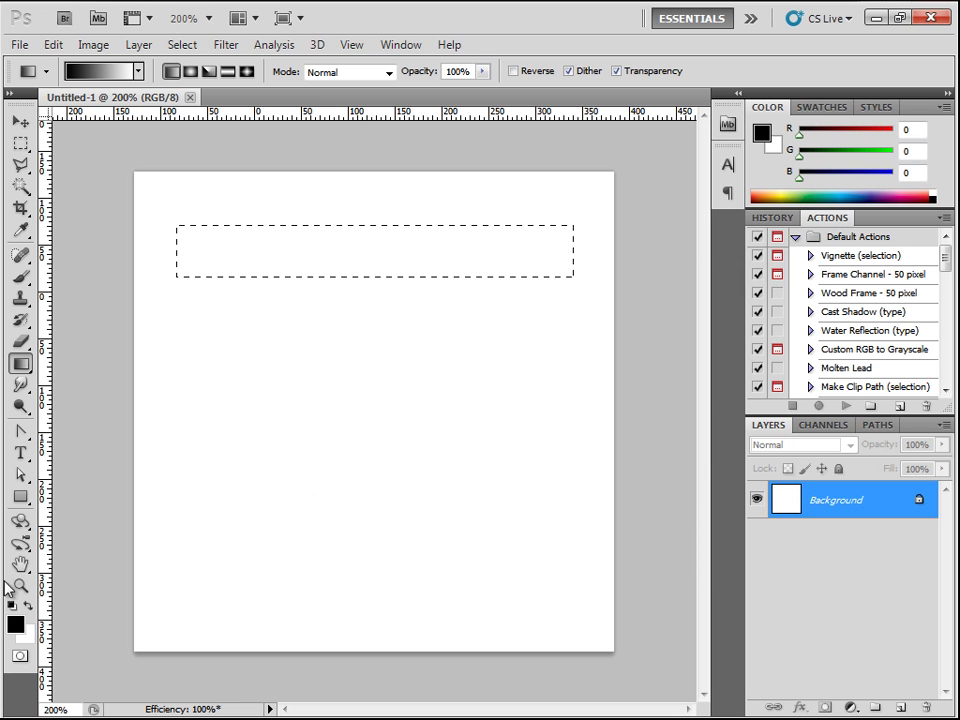
Step: Fill the strip with a vertical linear gradient from light grey (RGB 220) down to black, then deselect
left_click(27, 607)
key("i")
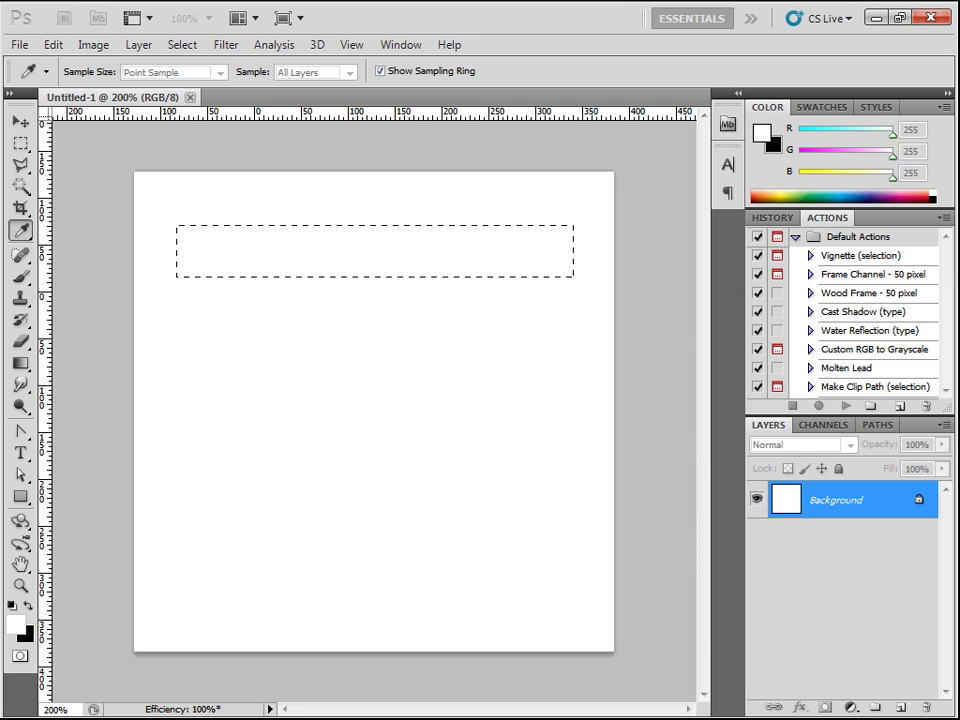
key("g")
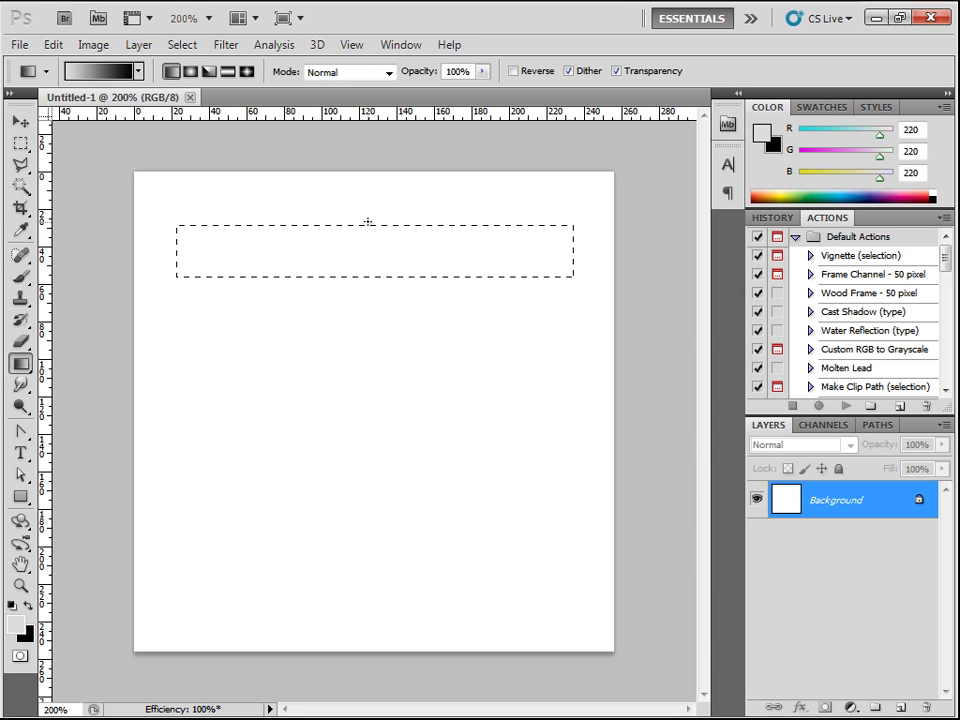
left_click_drag(368, 256, 369, 258)
left_click_drag(369, 248, 368, 248)
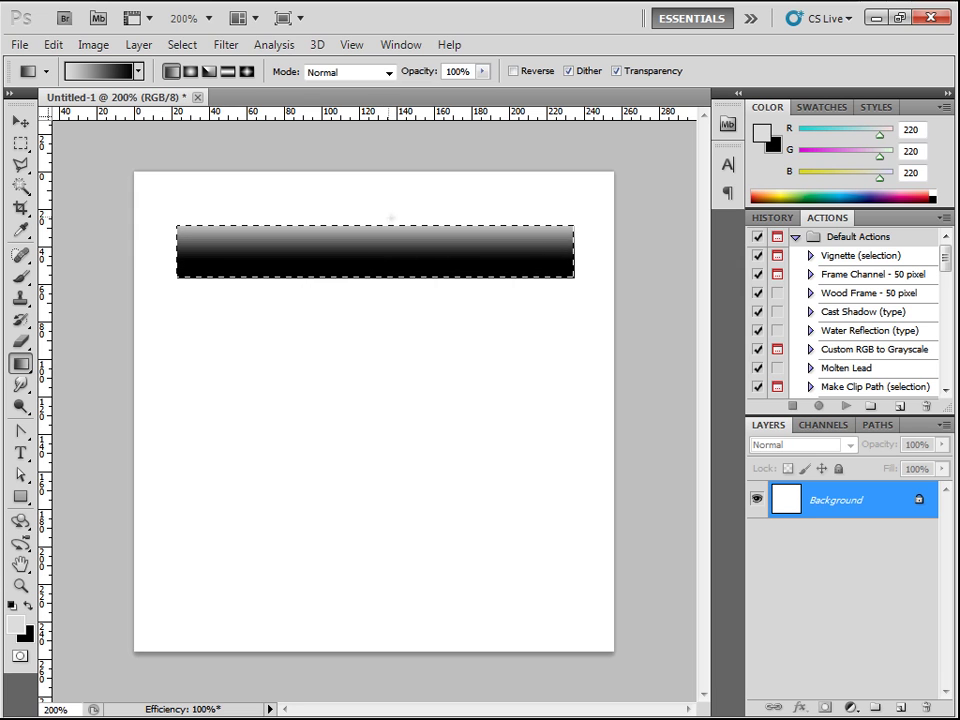
key("ctrl+z")
left_click_drag(380, 258, 380, 270)
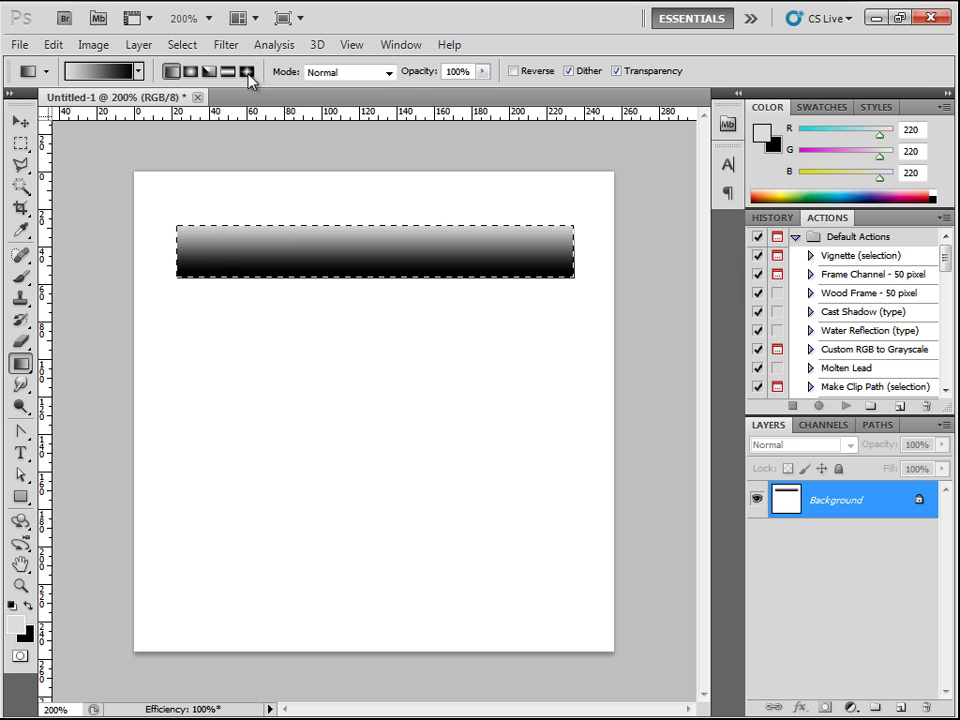
left_click(183, 44)
left_click(198, 80)
Step: Copy the gradient bar to a new layer and move the copy just below the original bar
left_click(20, 143)
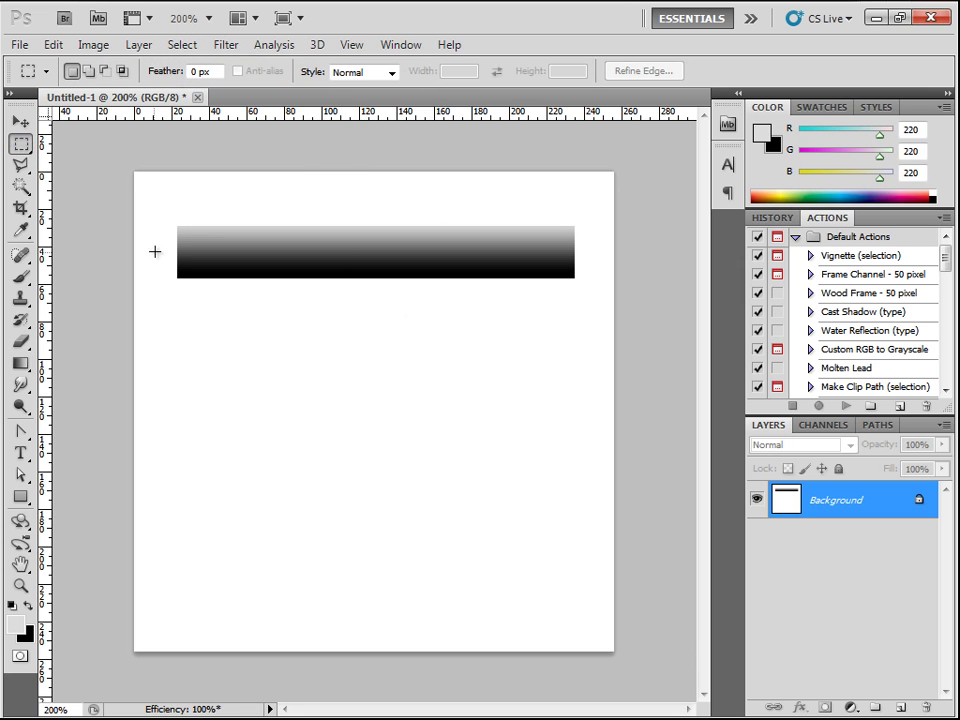
left_click_drag(272, 268, 577, 320)
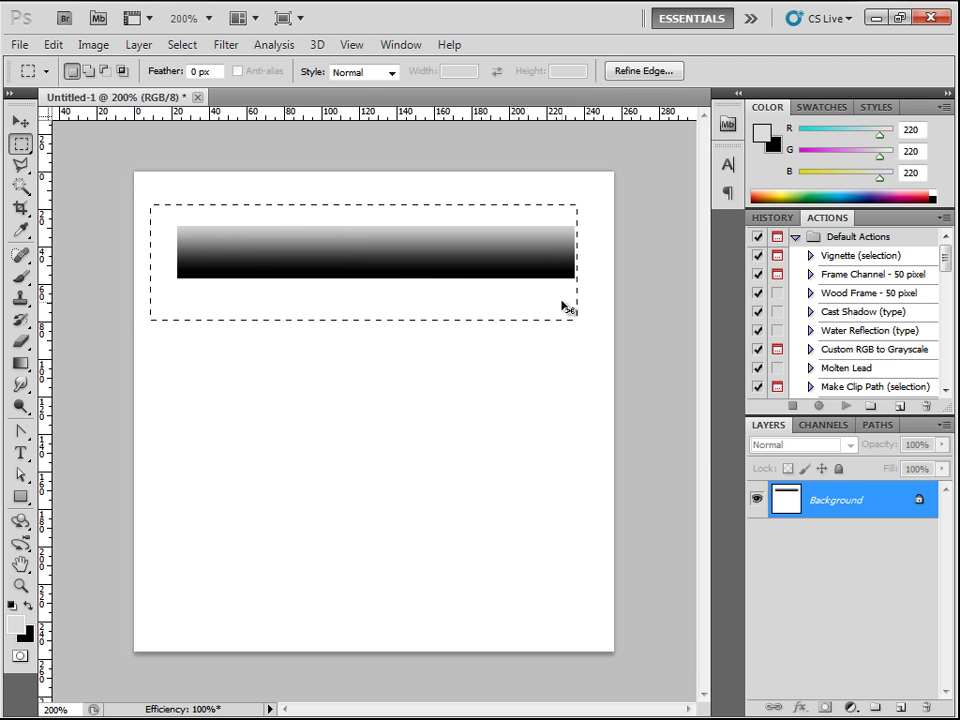
key("ctrl+j")
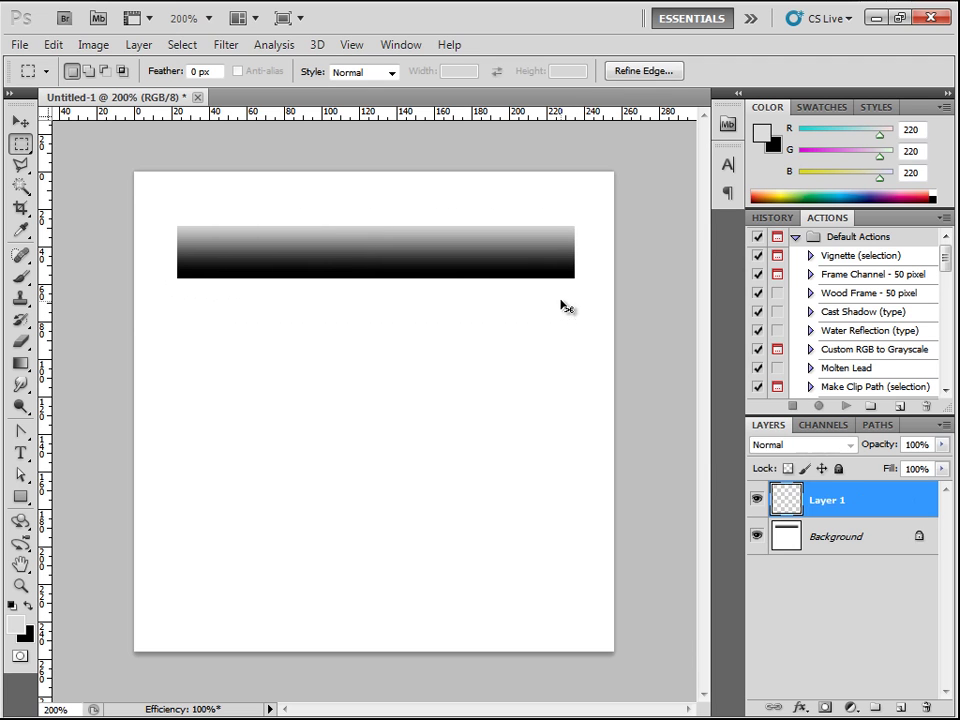
left_click(20, 121)
left_click_drag(440, 241, 438, 323)
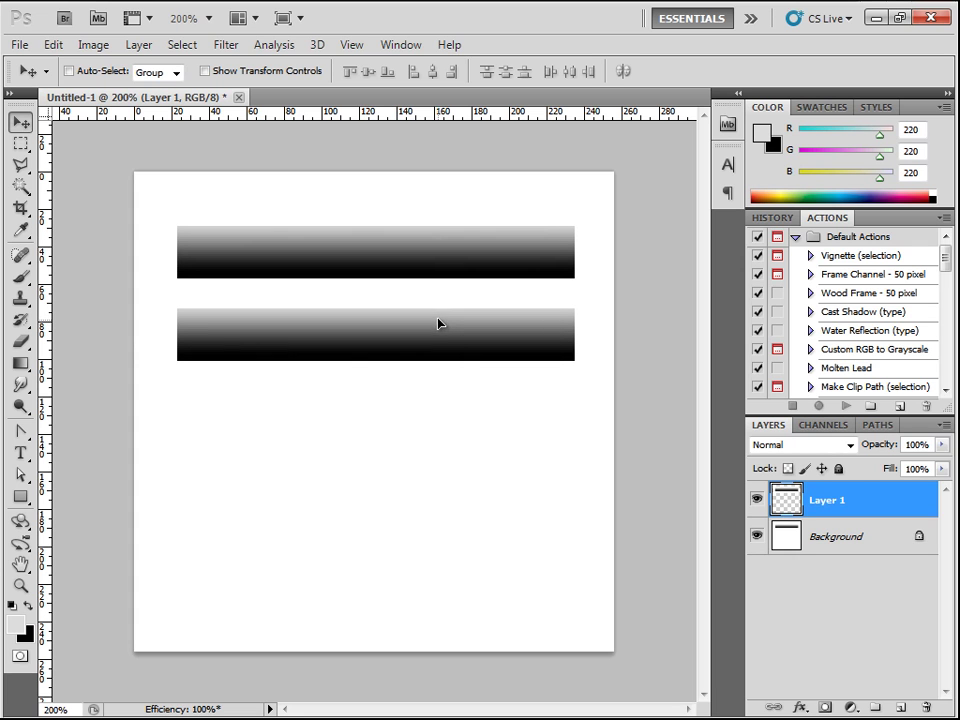
Step: Duplicate the copied bar's layer twice, moving each duplicate further down to make four roughly evenly spaced bars
right_click(859, 501)
left_click(853, 122)
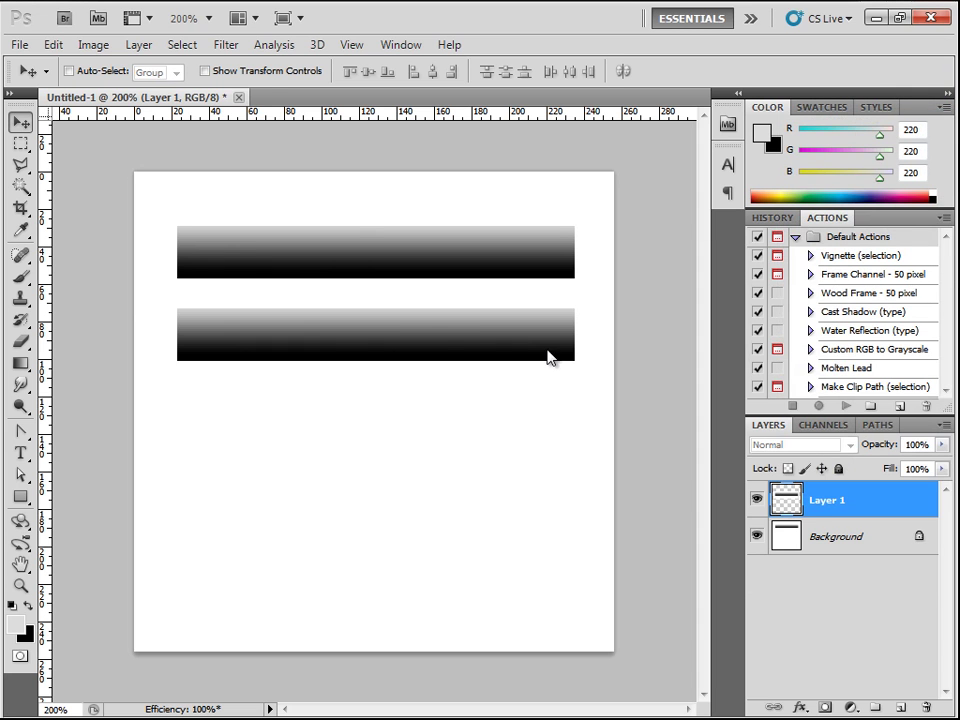
key("Return")
left_click_drag(429, 332, 422, 422)
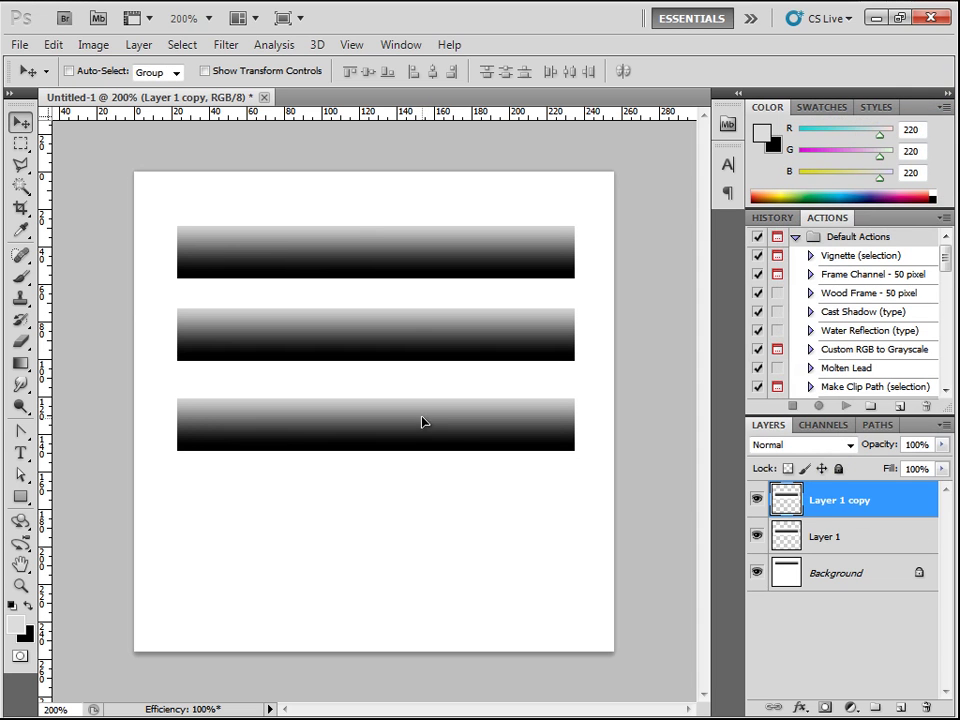
right_click(888, 496)
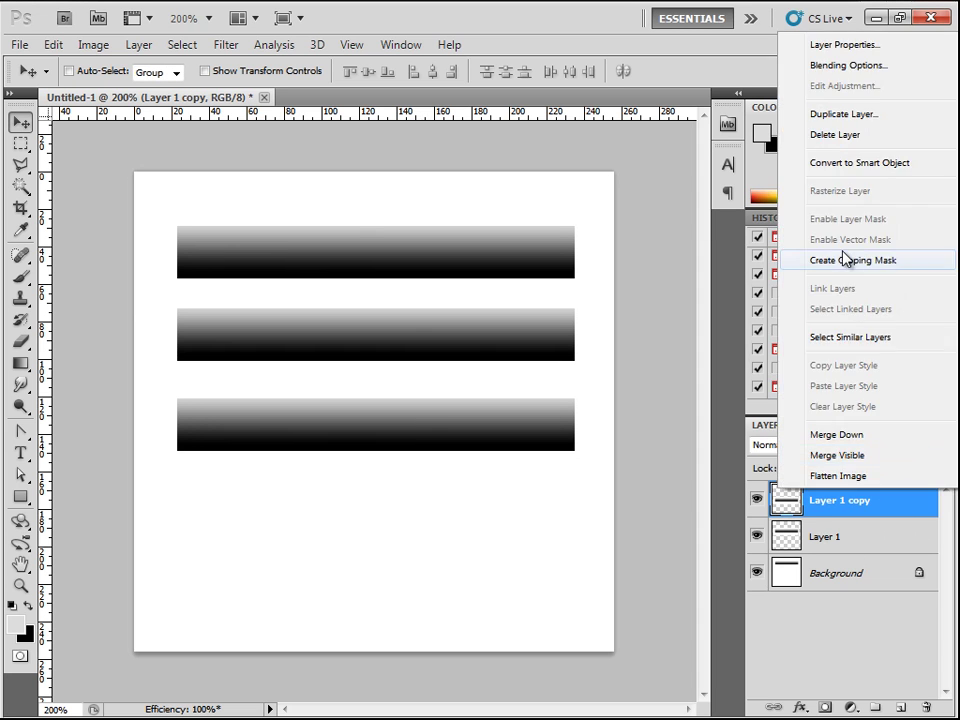
left_click(845, 120)
key("Return")
left_click_drag(439, 429, 440, 523)
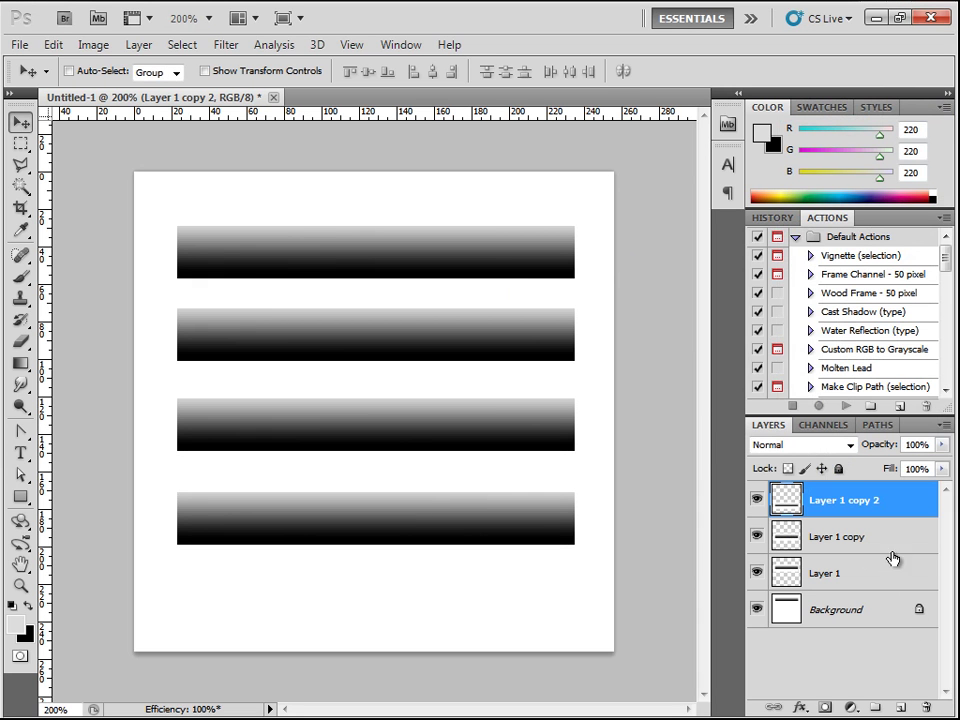
left_click(876, 578)
left_click(878, 612)
left_click(872, 538)
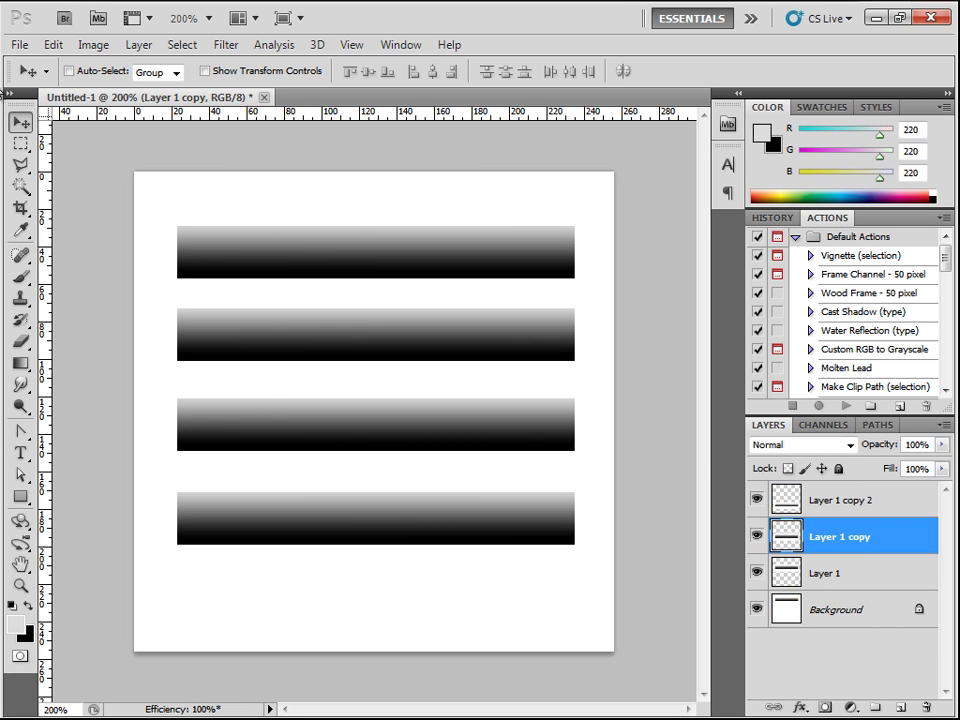
left_click(19, 45)
mouse_move(85, 45)
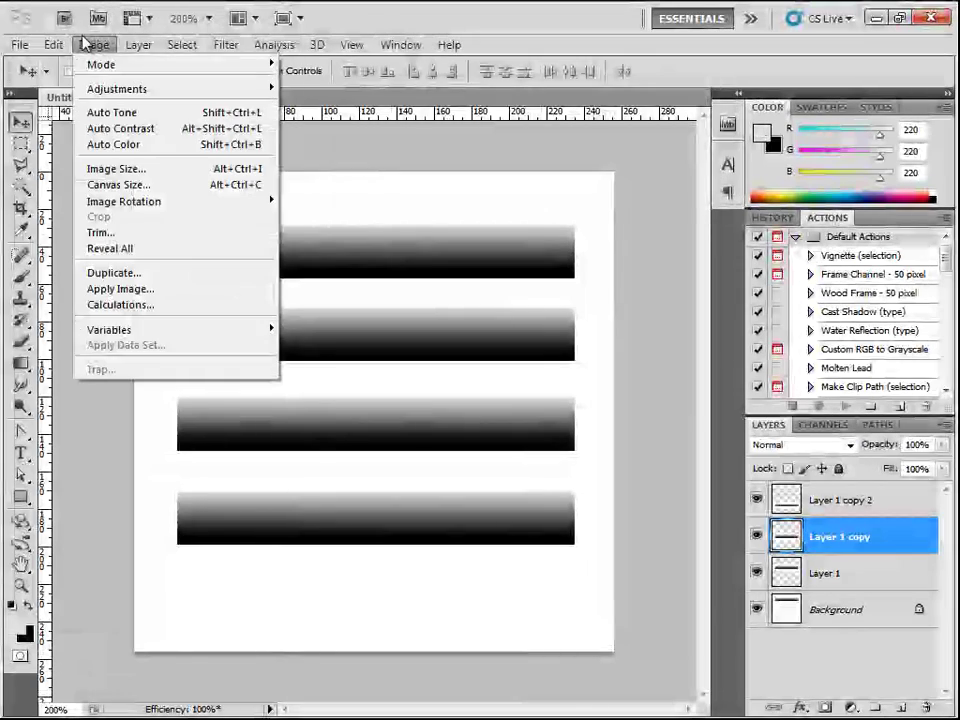
mouse_move(181, 47)
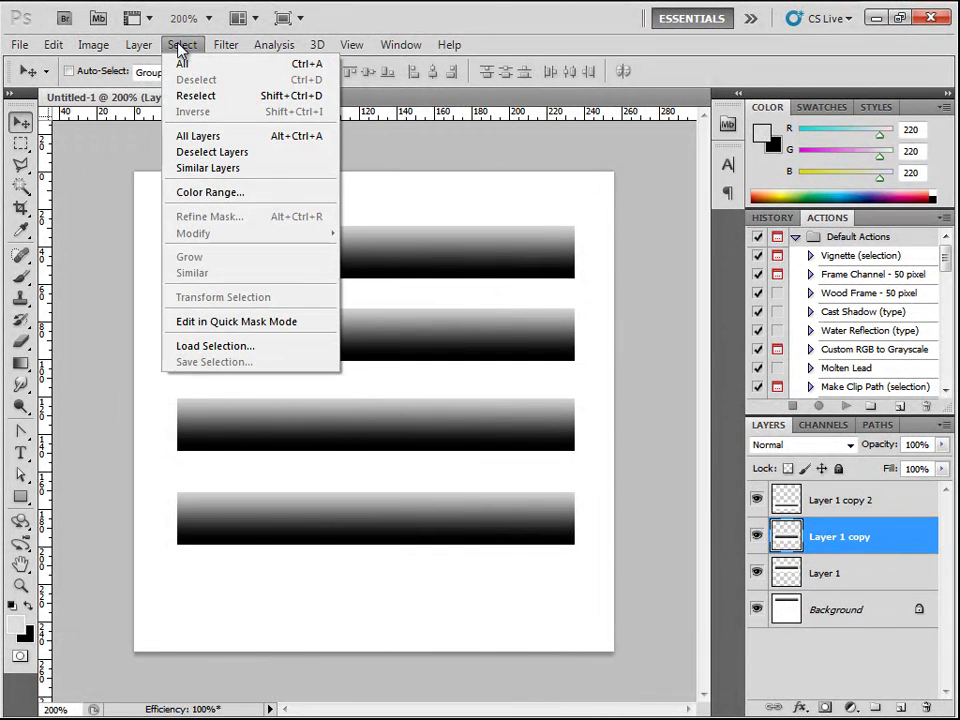
Step: Select all the layers, from Layer 1 copy 2 to Background, and merge them into one
left_click(874, 502)
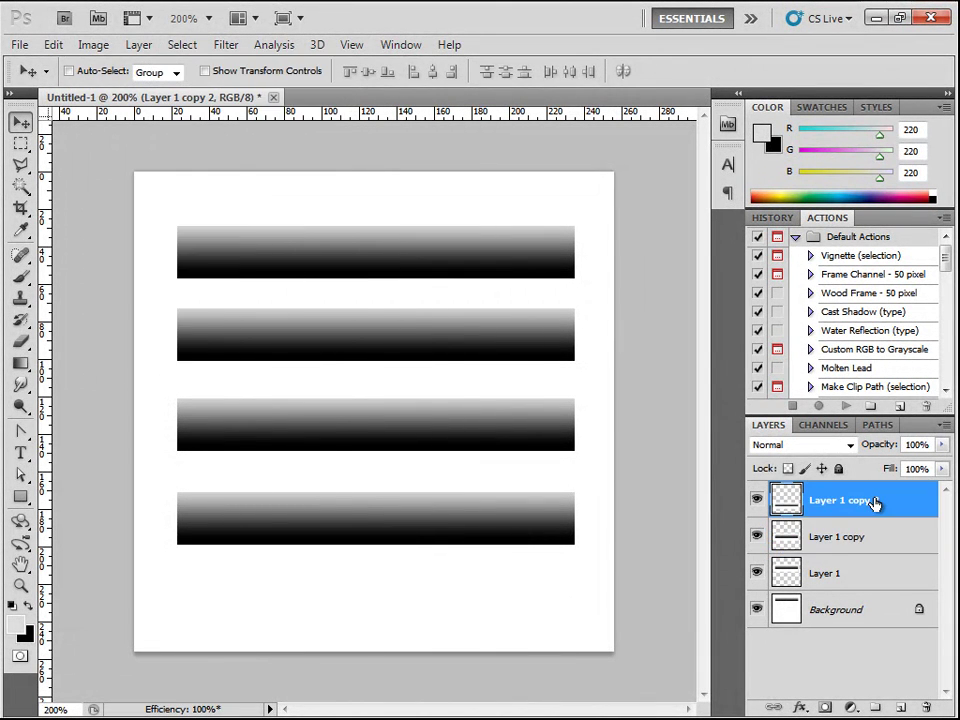
left_click(883, 607, "shift")
right_click(876, 578)
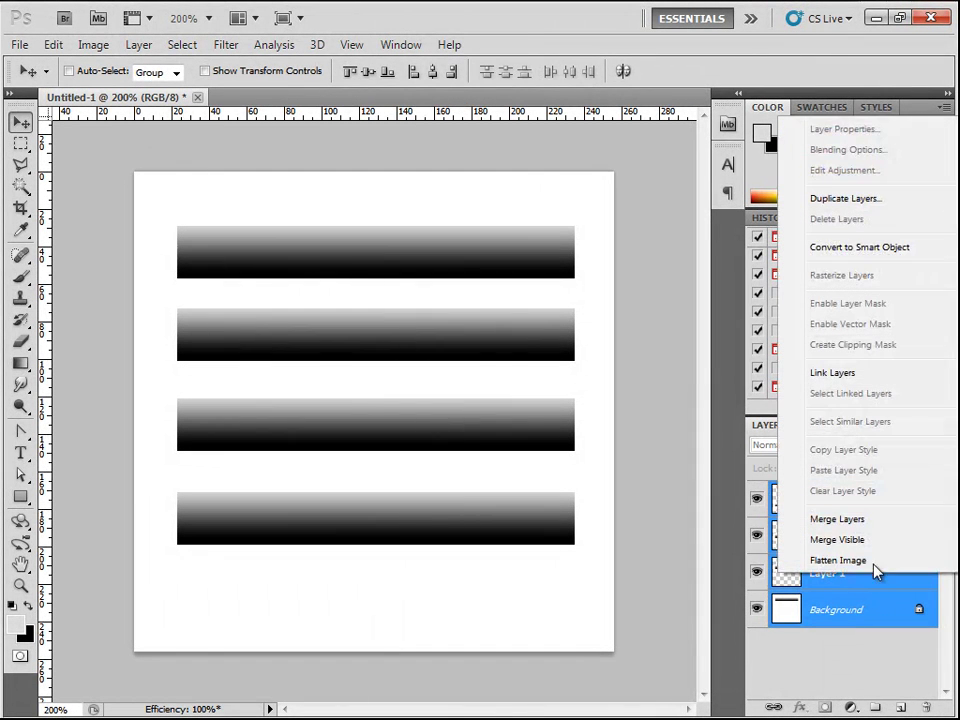
left_click(837, 519)
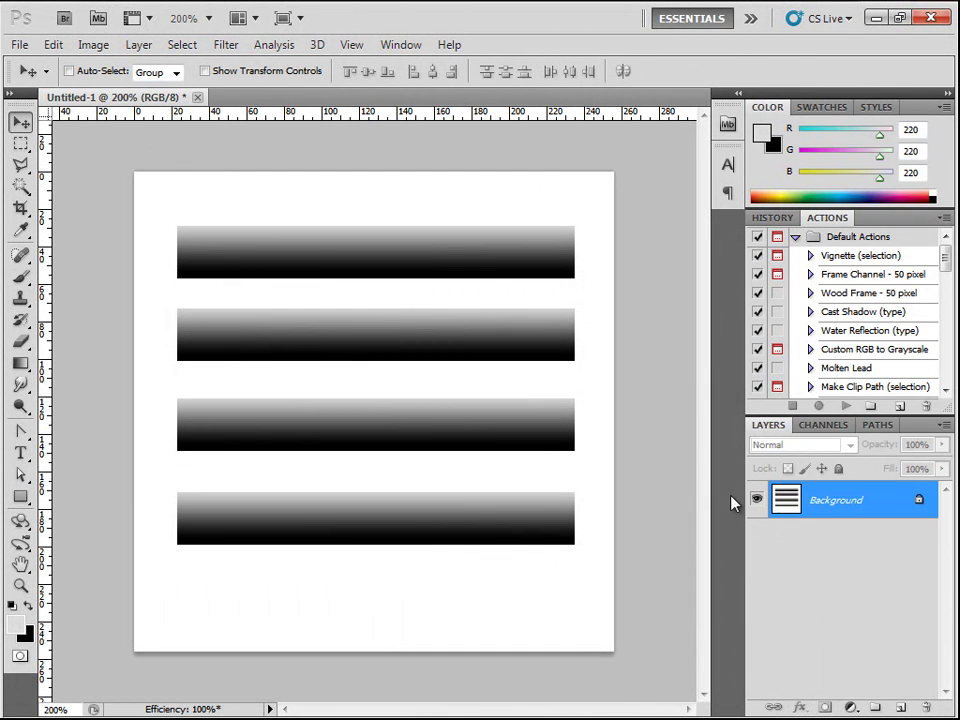
Step: Invert the colours of the merged image
left_click(93, 44)
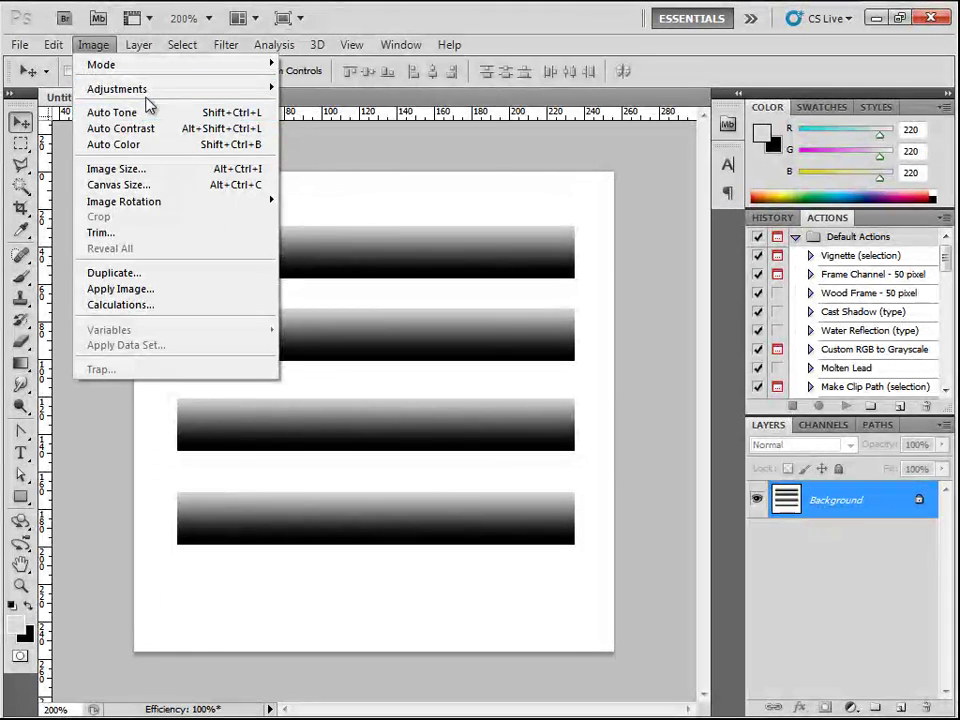
mouse_move(168, 92)
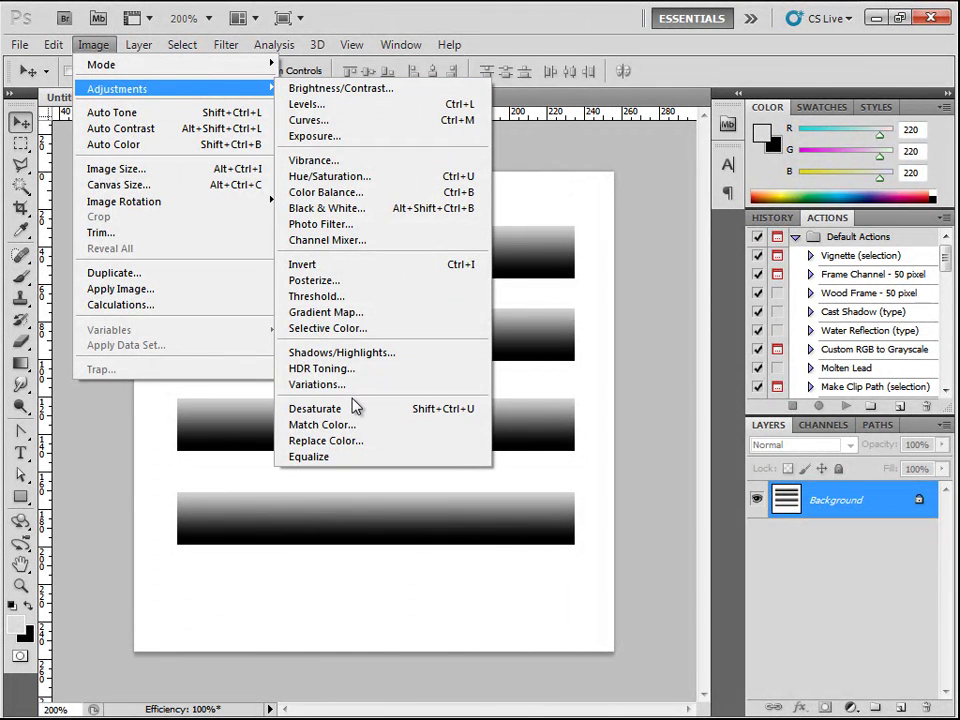
left_click(320, 266)
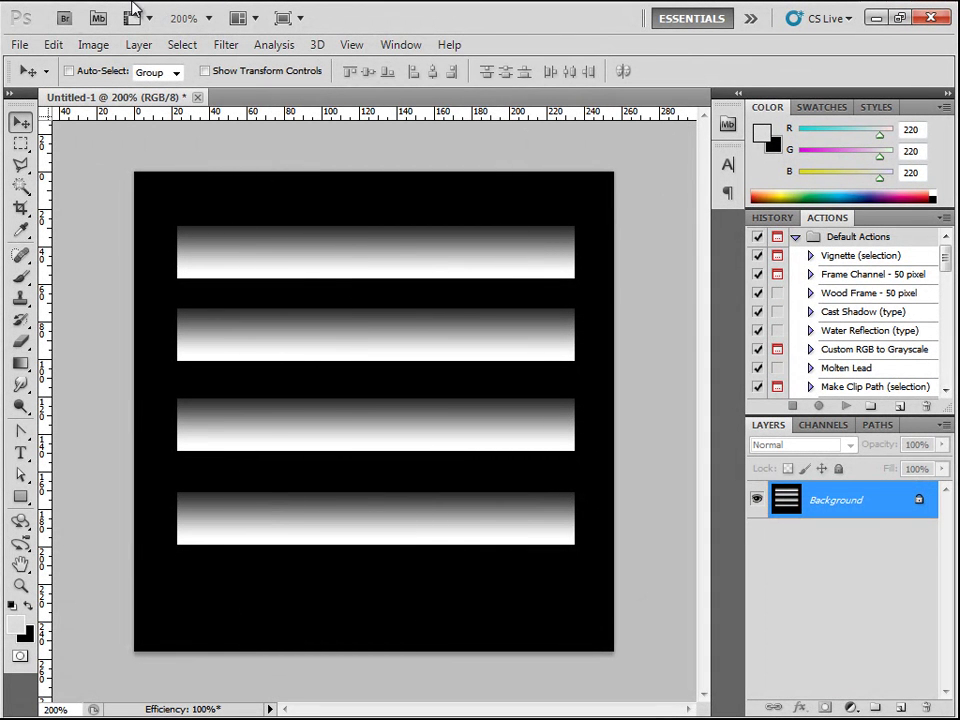
Step: Save the image to the Desktop in JPEG format as Untitled-1.jpg and accept the save prompts
left_click(22, 45)
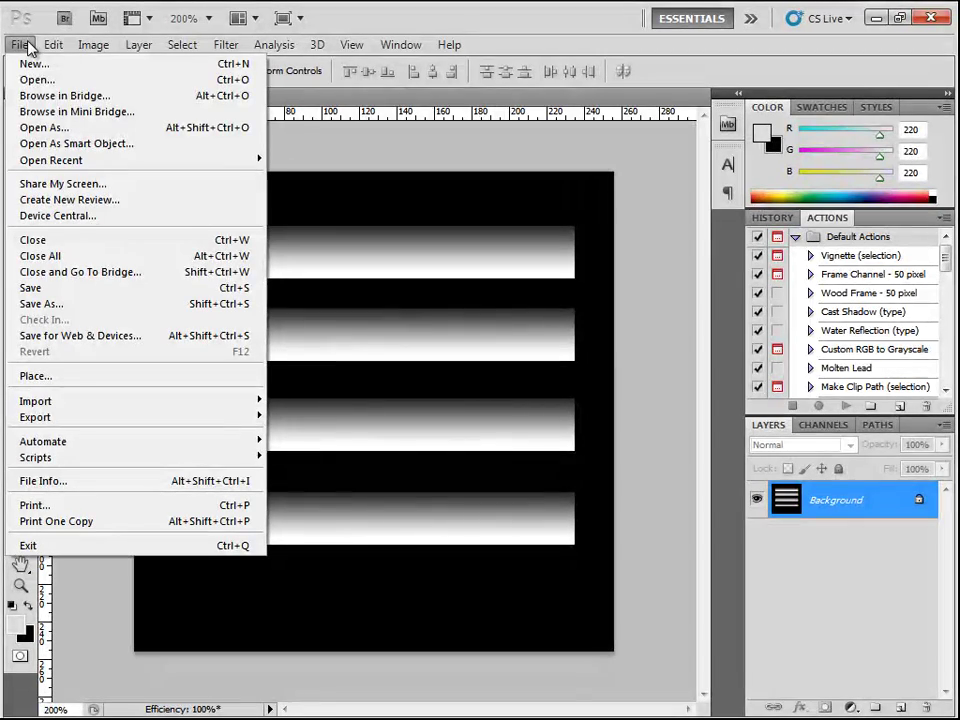
left_click(60, 304)
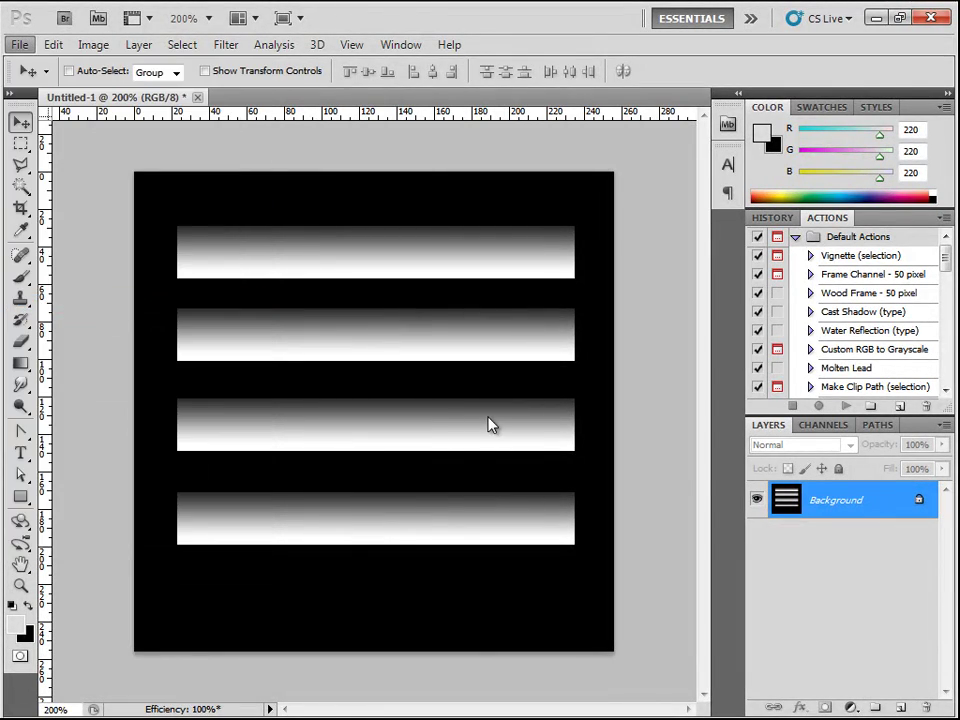
left_click(384, 489)
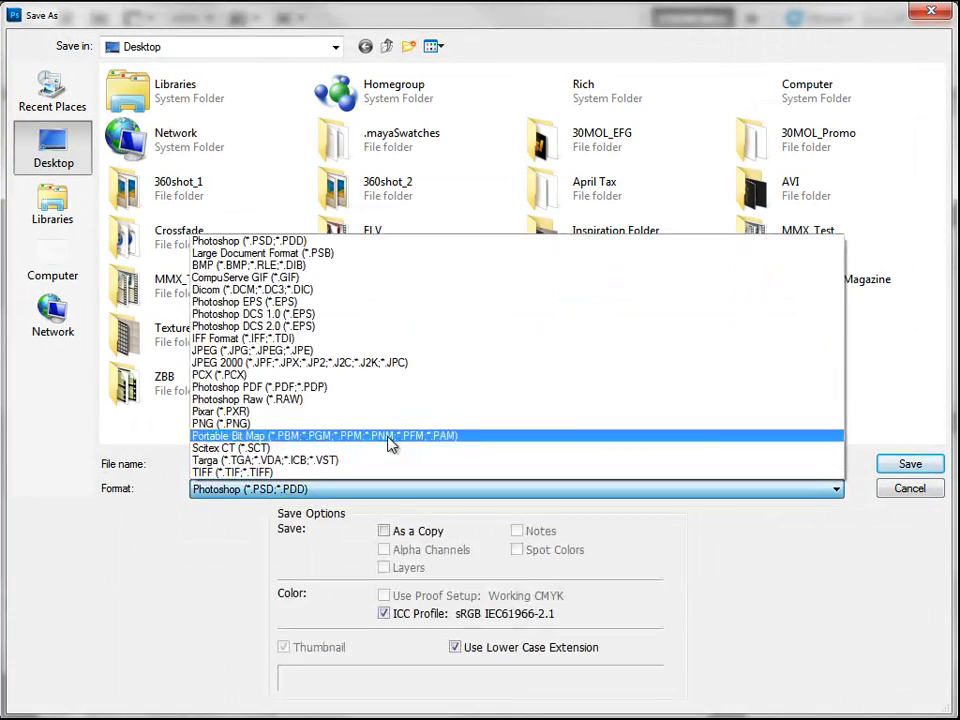
left_click(364, 351)
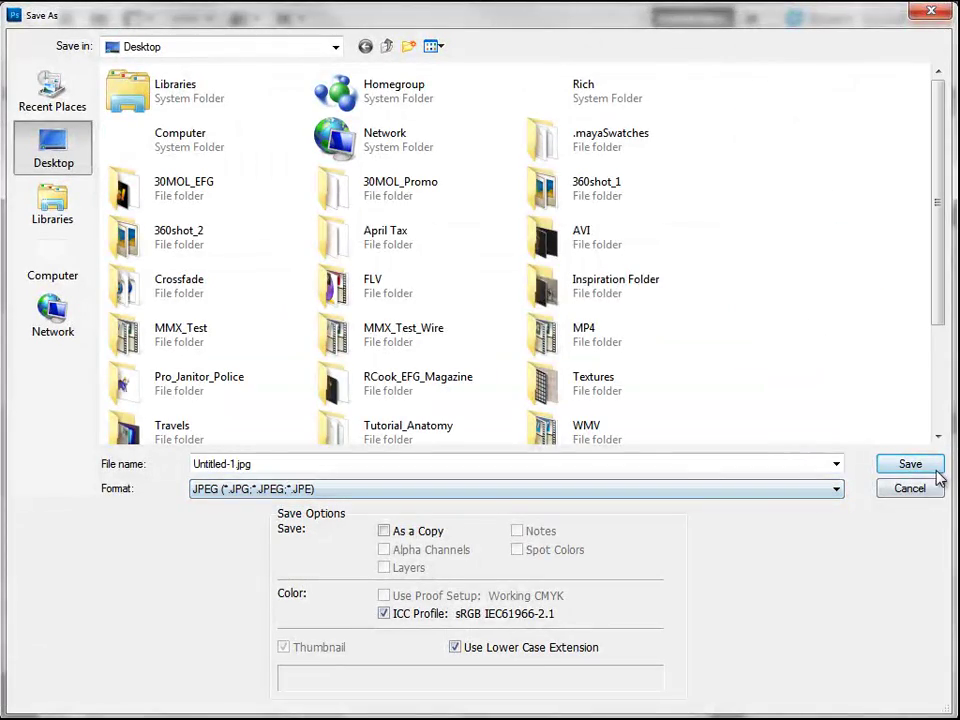
left_click(912, 464)
left_click(478, 288)
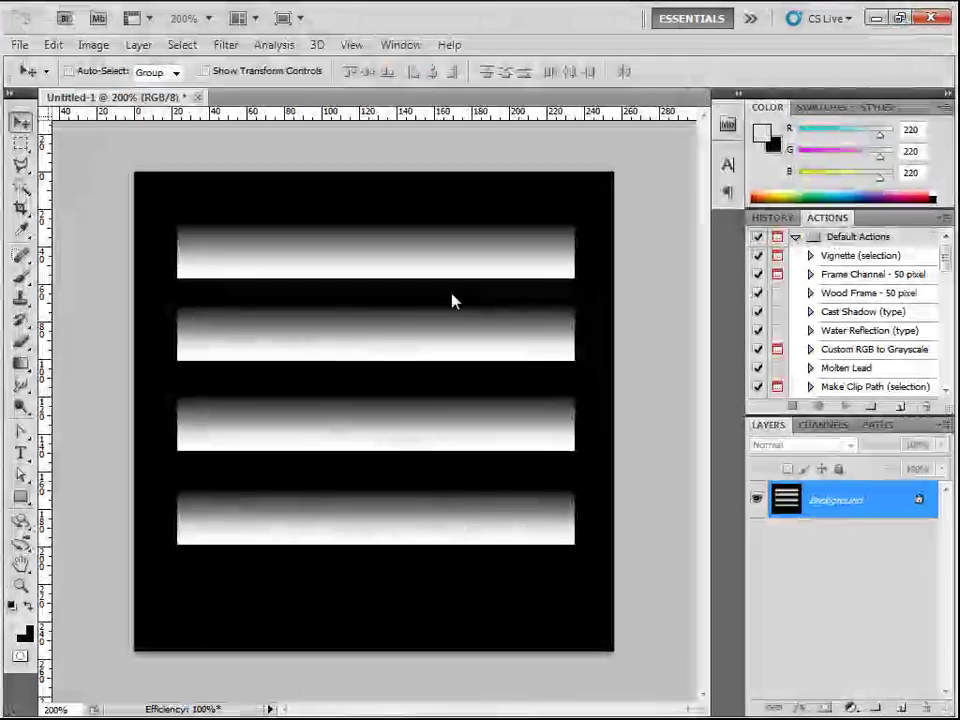
left_click(506, 262)
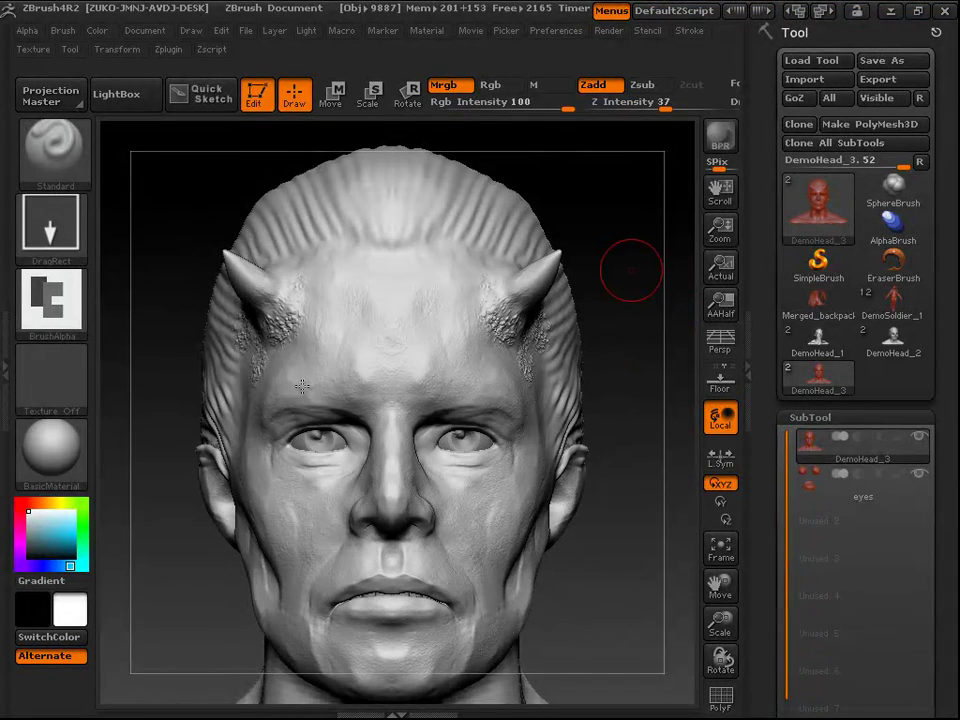
Step: Import the Untitled-1 bars image from the Desktop as the Standard brush's alpha
left_click_drag(150, 280, 172, 298)
left_click(51, 300)
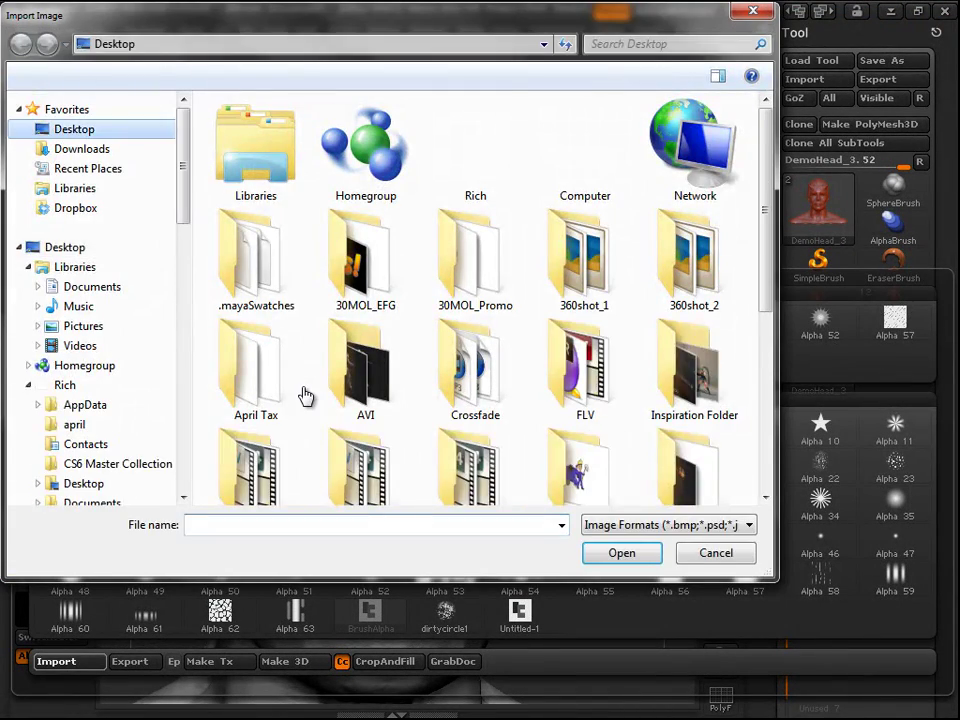
scroll(305, 395, "down", 3)
scroll(304, 394, "down", 3)
double_click(304, 394)
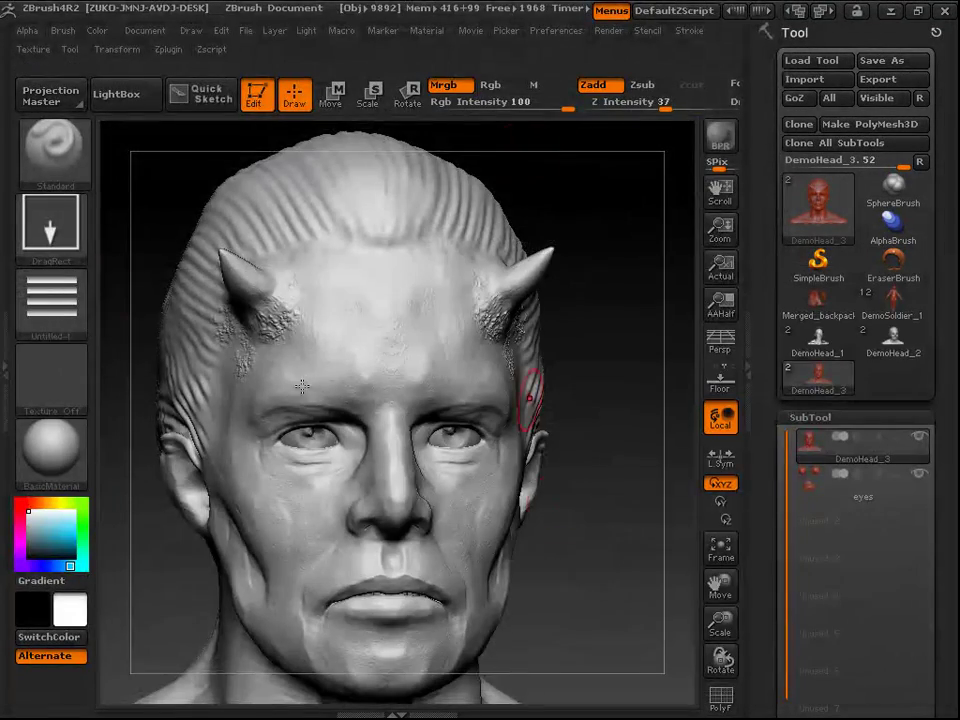
Step: Try a small stamp of the bars on the forehead and set the brush's Focal Shift to -28
left_click_drag(303, 385, 372, 325)
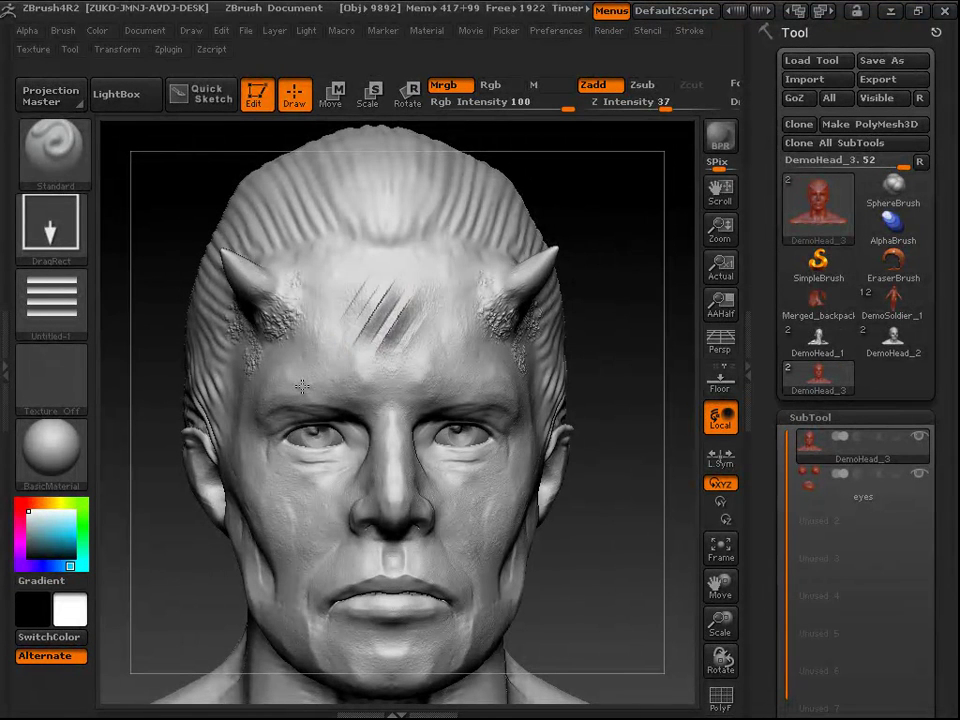
key("space")
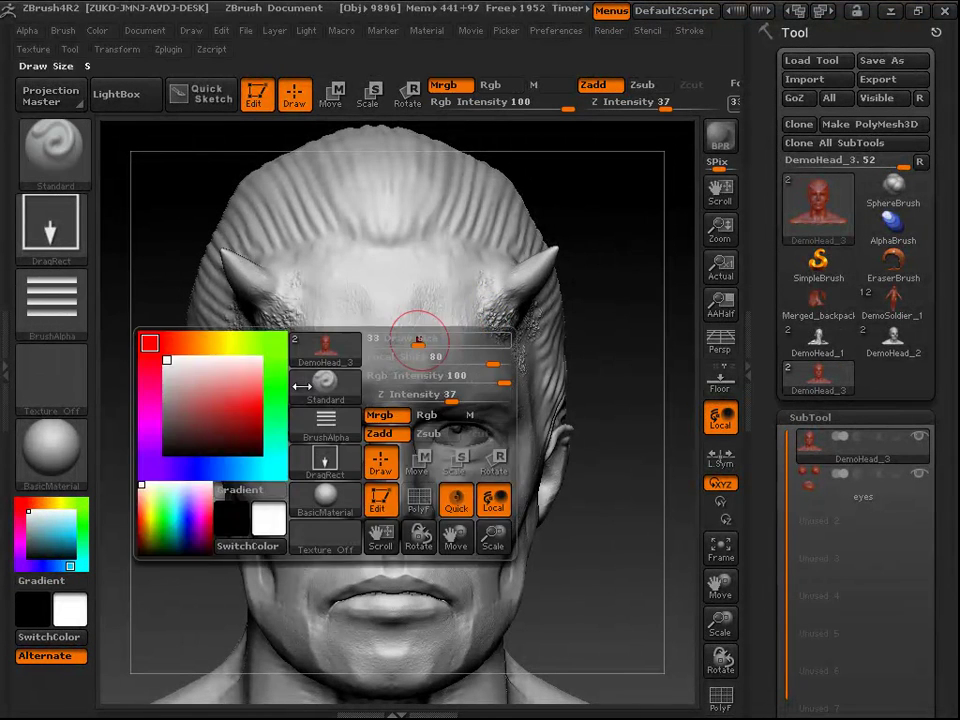
left_click(438, 357)
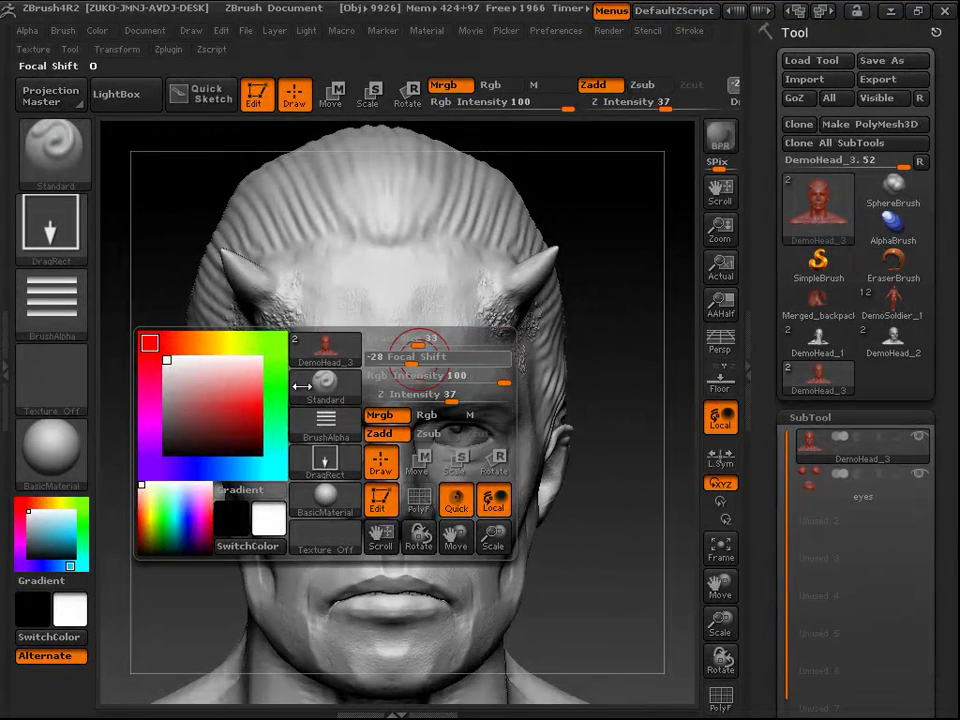
key("space")
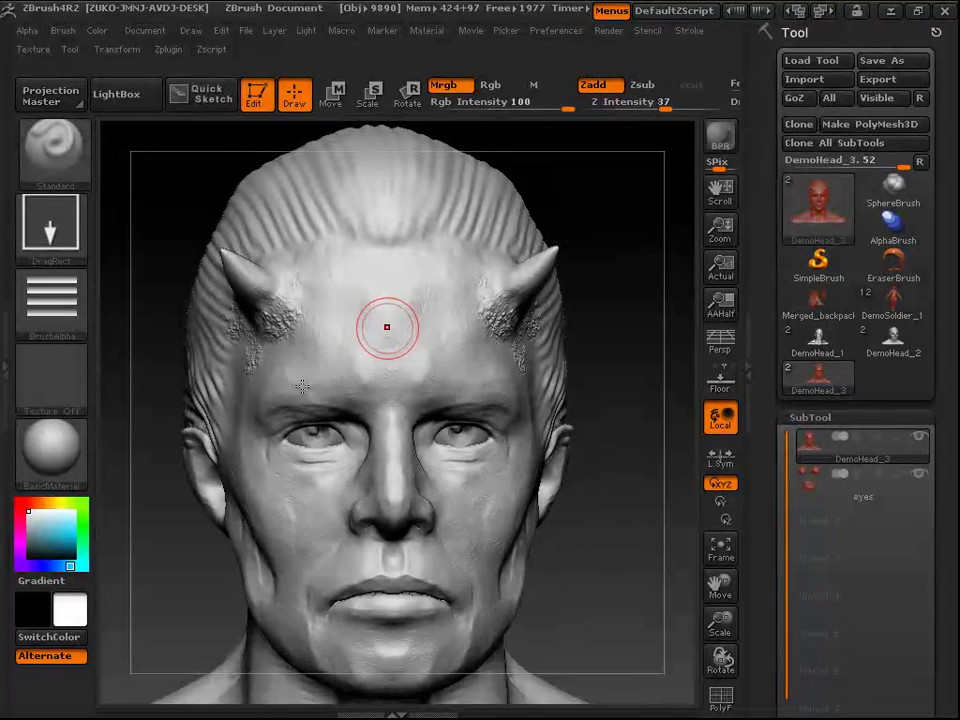
Step: Stamp the four bars level across the centre of the forehead and examine their raised profile from the side
left_click_drag(349, 325, 390, 388)
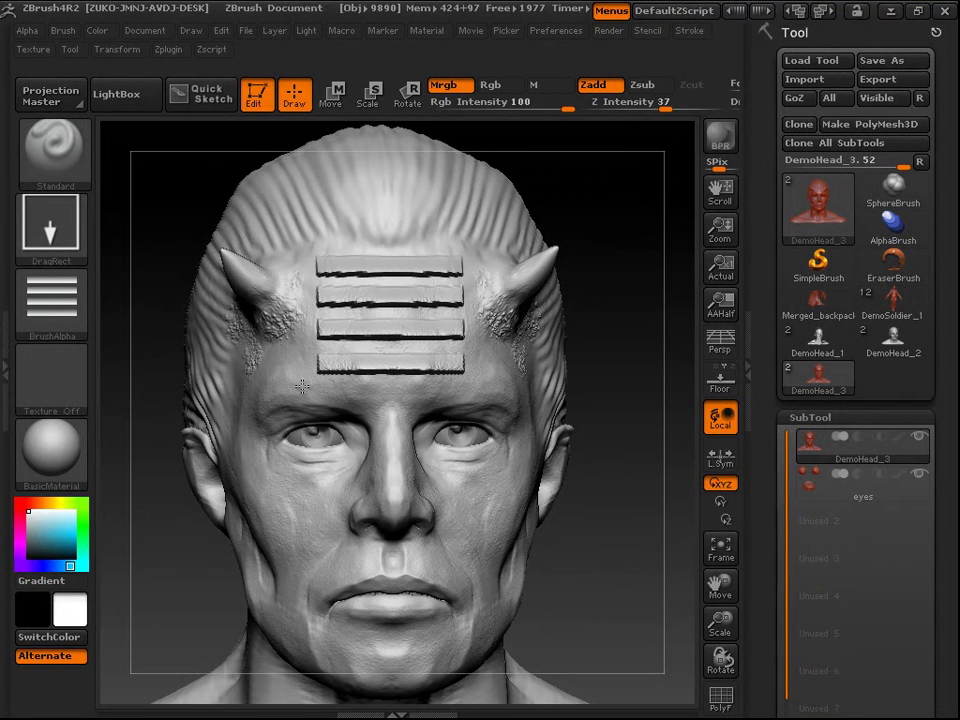
left_click_drag(615, 339, 490, 342)
left_click_drag(302, 386, 200, 386)
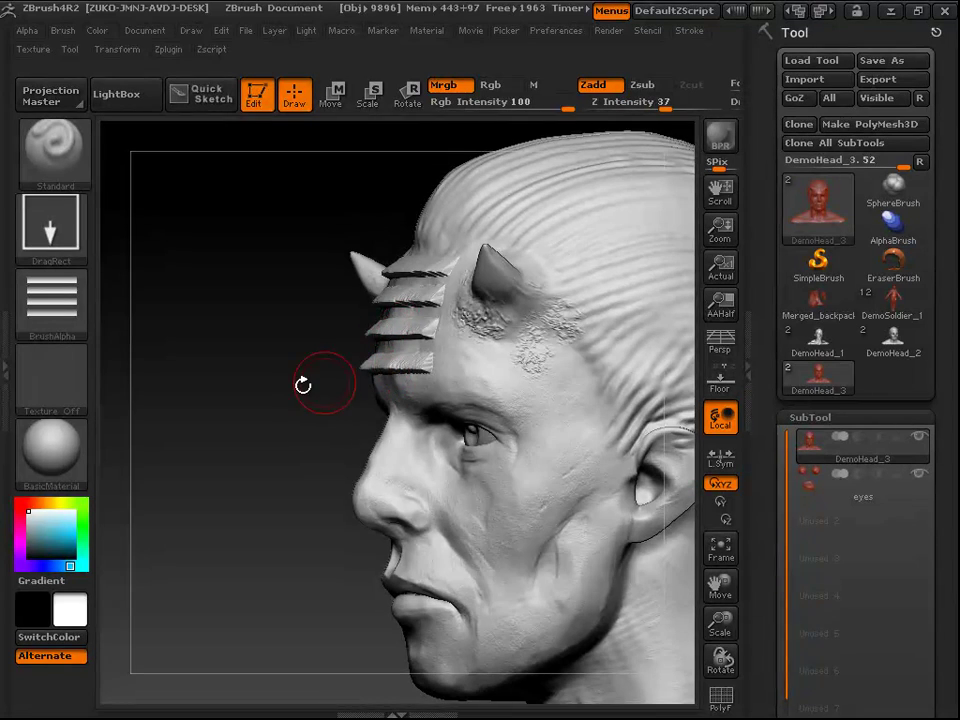
left_click_drag(302, 390, 240, 390)
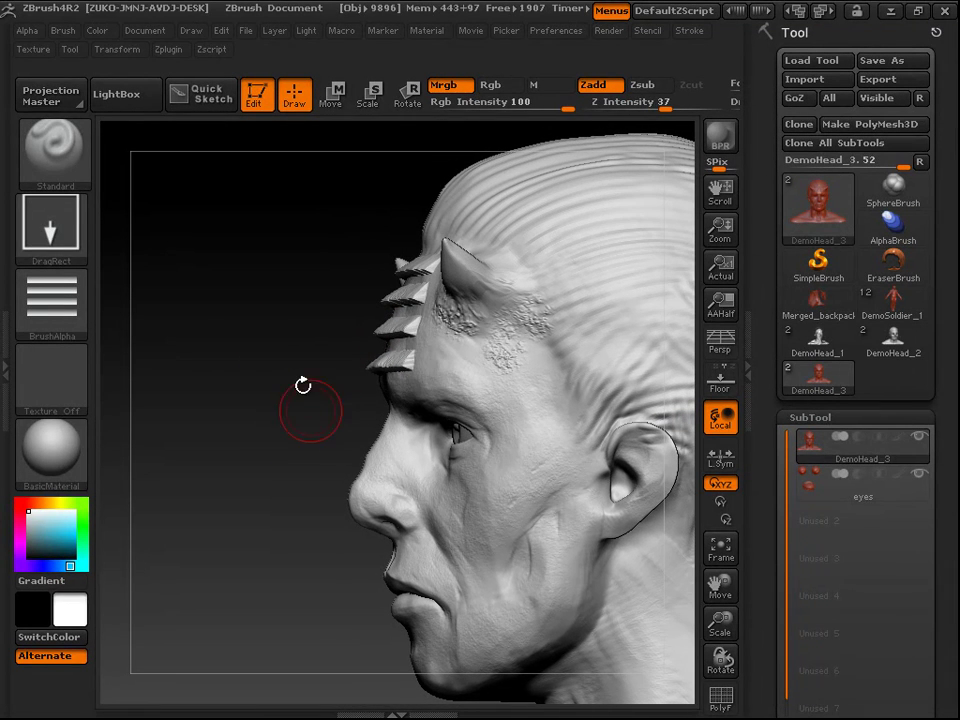
left_click_drag(303, 385, 302, 388)
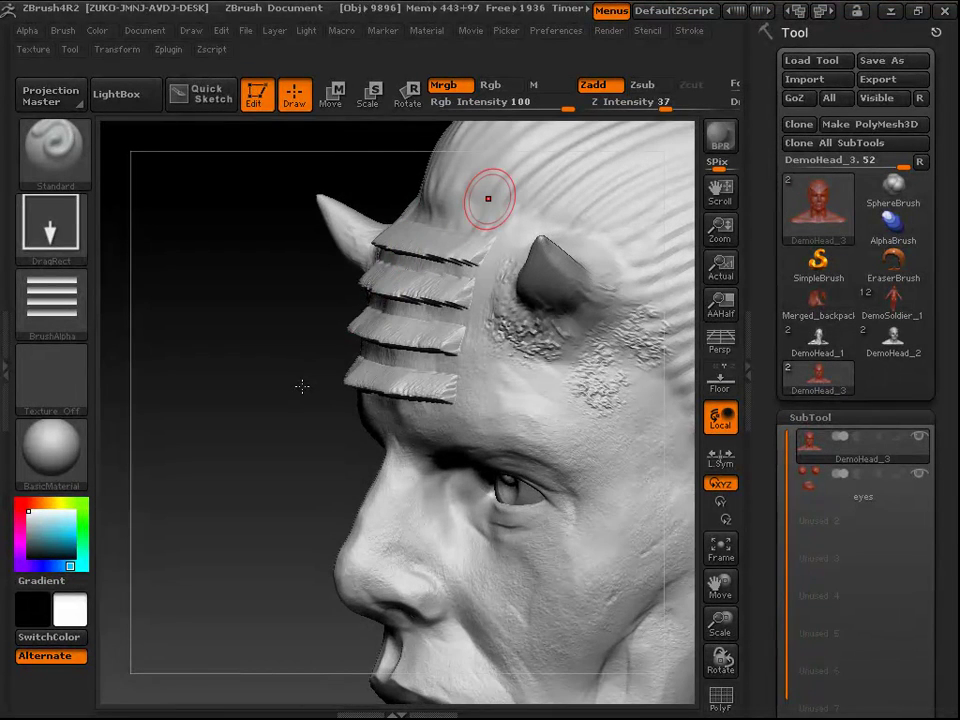
mouse_move(80, 310)
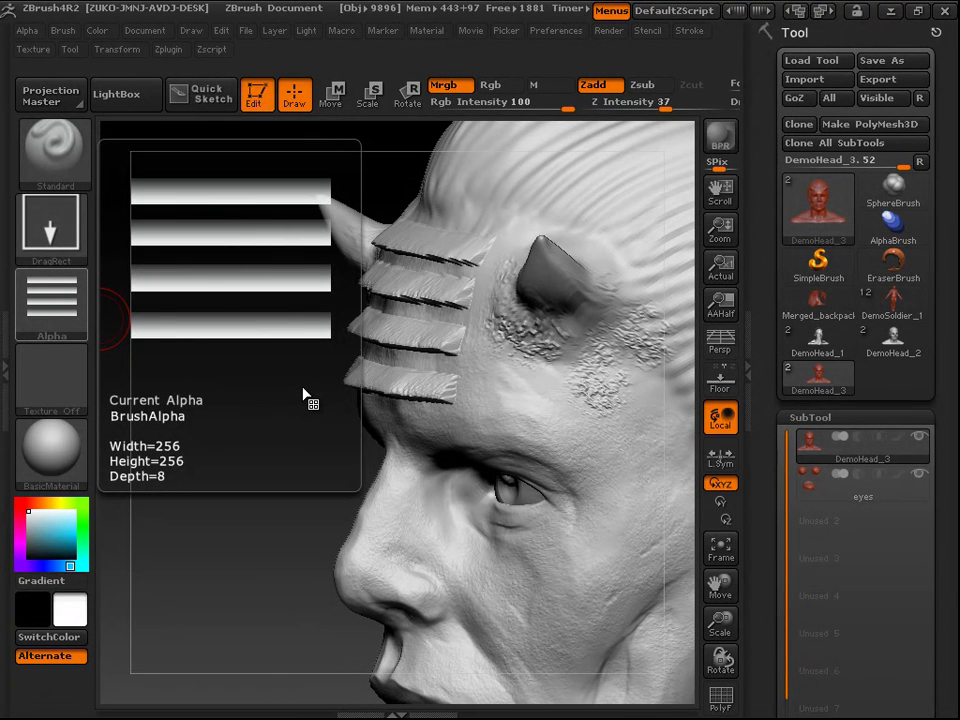
left_click_drag(319, 437, 363, 260)
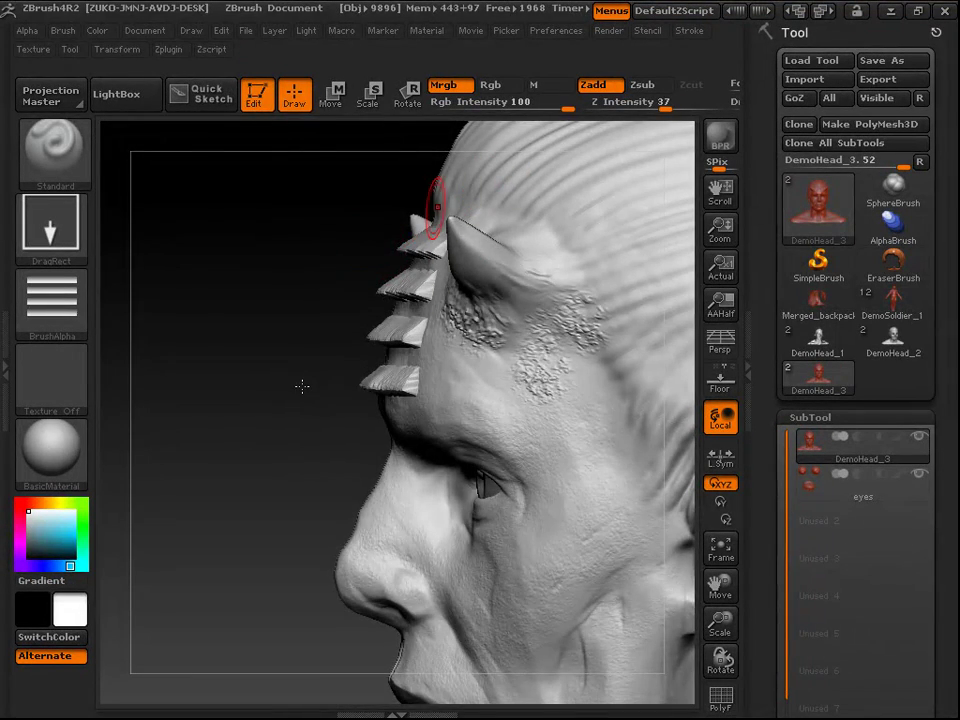
Step: Undo the four-bar stamp on the forehead
mouse_move(302, 386)
left_mouse_down()
mouse_move(630, 234)
mouse_move(303, 386)
left_mouse_up()
key("ctrl")
key("ctrl+z")
right_click_drag(302, 386, 302, 386)
key("ctrl+z")
mouse_move(658, 574)
left_mouse_down("alt")
mouse_move(658, 500)
mouse_move(598, 471)
mouse_move(665, 471)
mouse_move(558, 488)
mouse_move(352, 488)
left_mouse_up("alt")
left_click_drag(302, 386, 302, 386)
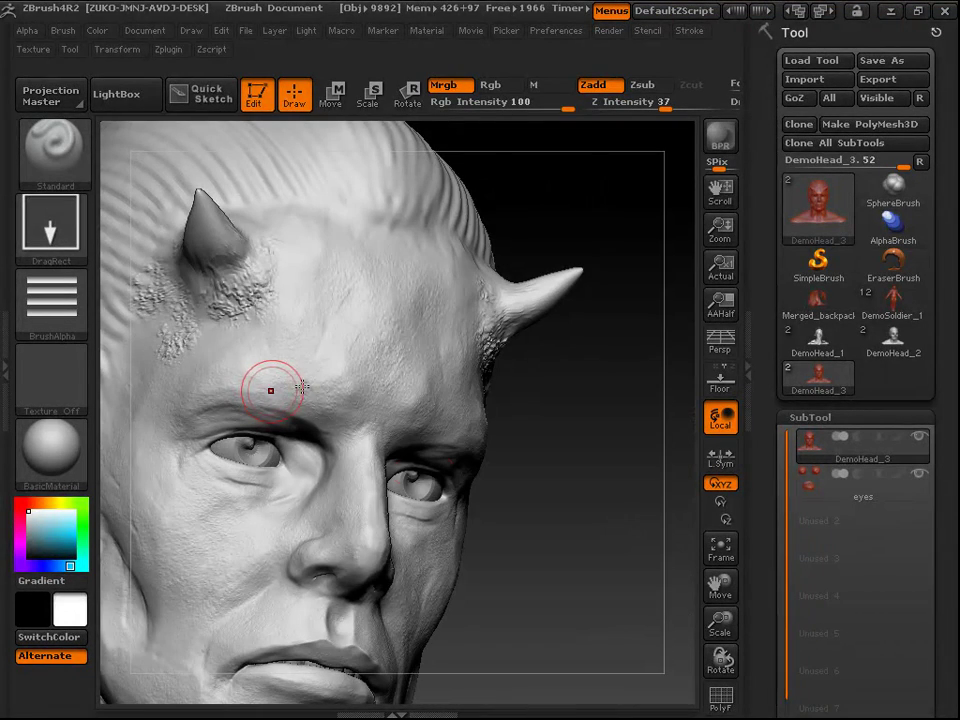
left_click_drag(547, 487, 538, 404, "alt")
left_click_drag(302, 386, 303, 384)
mouse_move(622, 400)
left_mouse_down("alt")
mouse_move(626, 471)
mouse_move(640, 471)
left_mouse_up("alt")
left_click_drag(622, 420, 667, 414, "alt")
left_click_drag(302, 386, 303, 385)
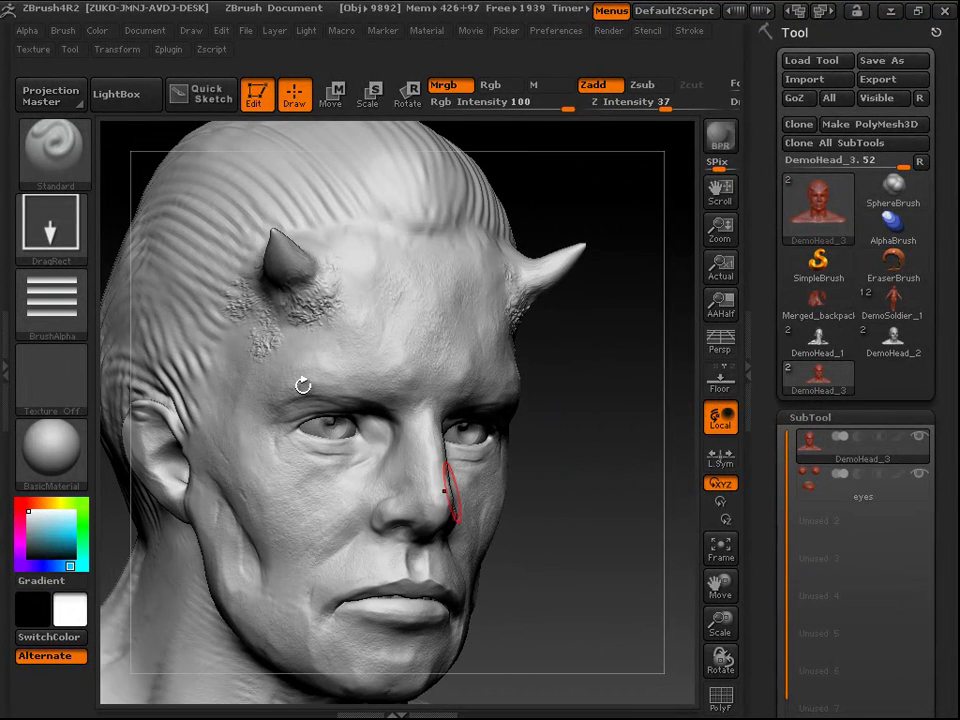
left_click_drag(302, 386, 302, 386)
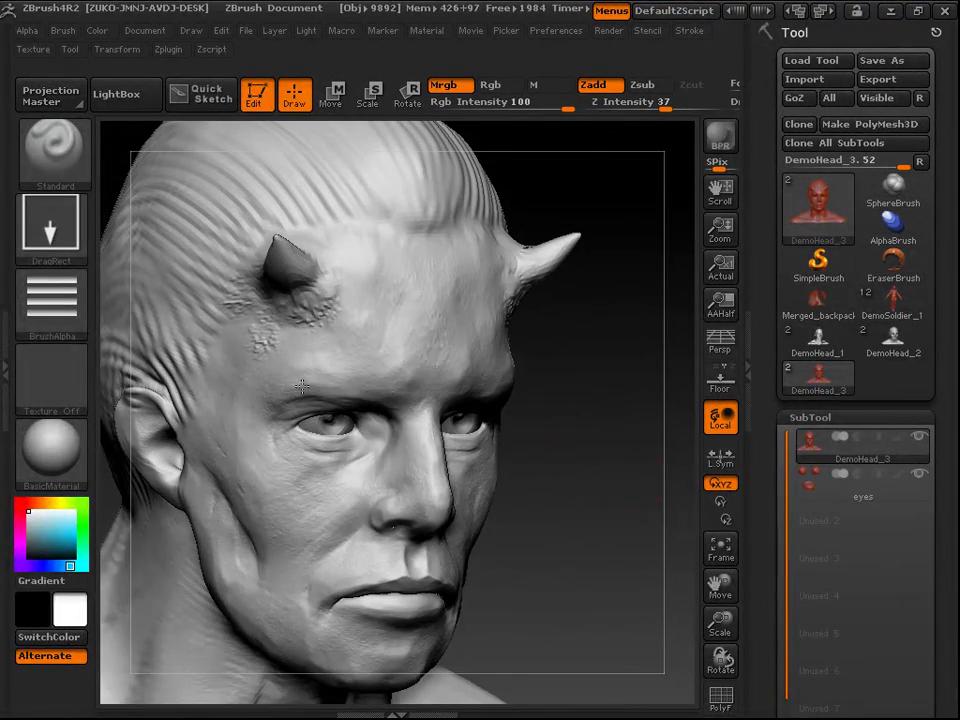
Step: Turn off the Standard brush's alpha
left_click(51, 301)
left_click(70, 322)
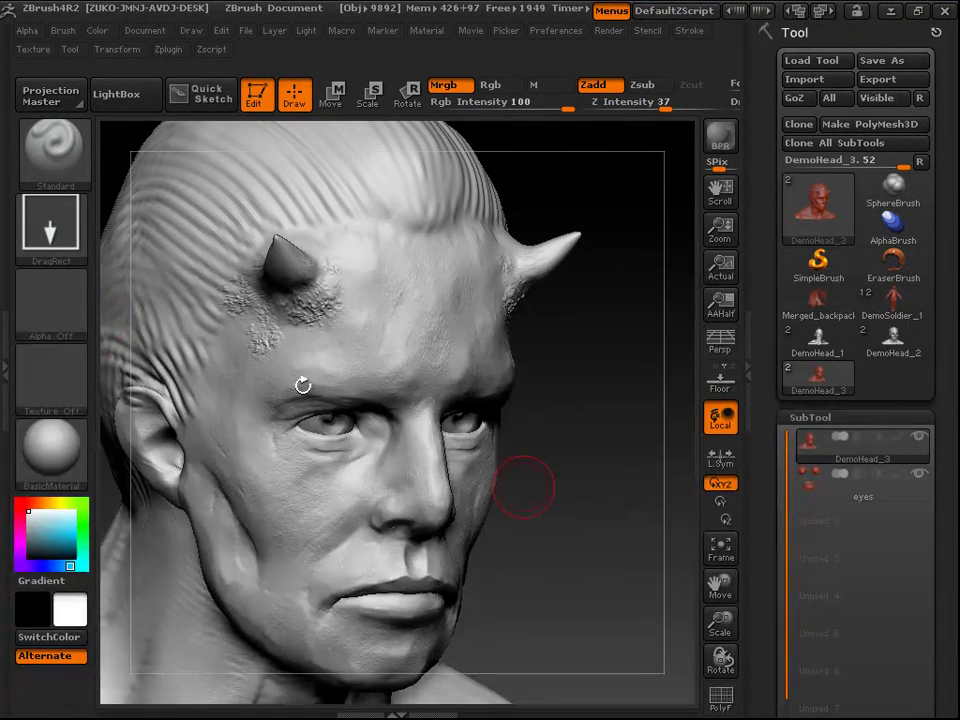
left_click_drag(620, 400, 420, 400)
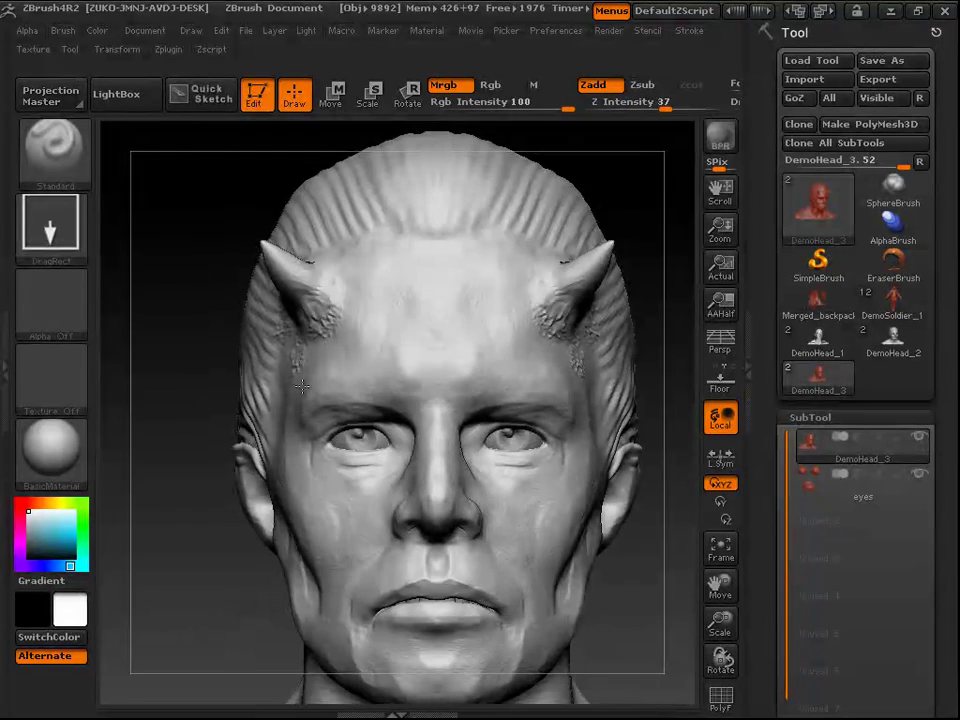
left_click(66, 226)
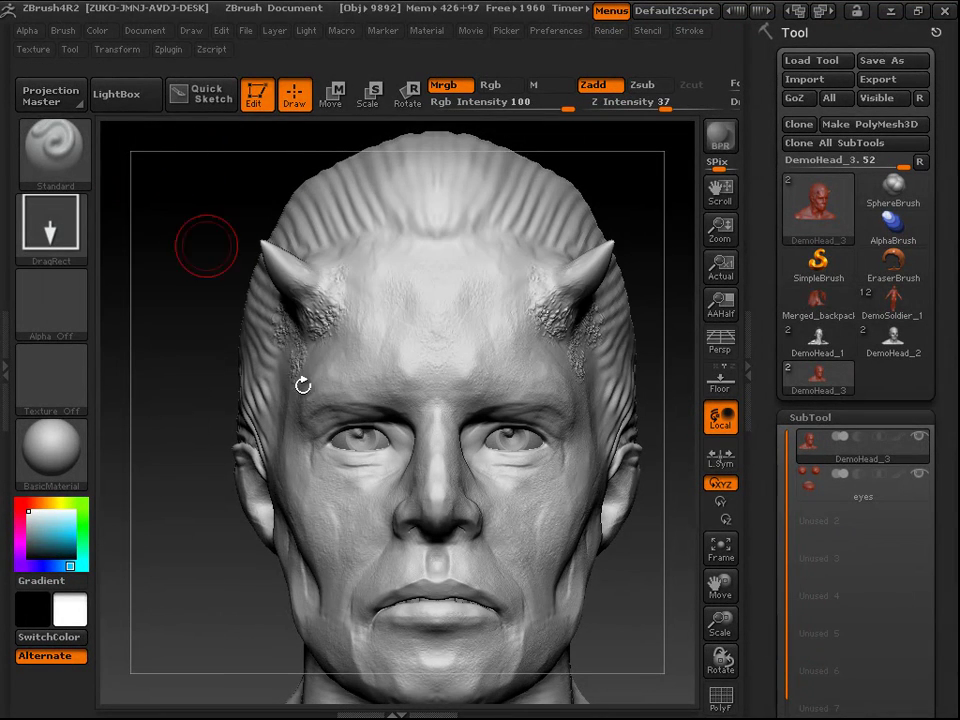
left_click_drag(194, 257, 303, 385, "alt")
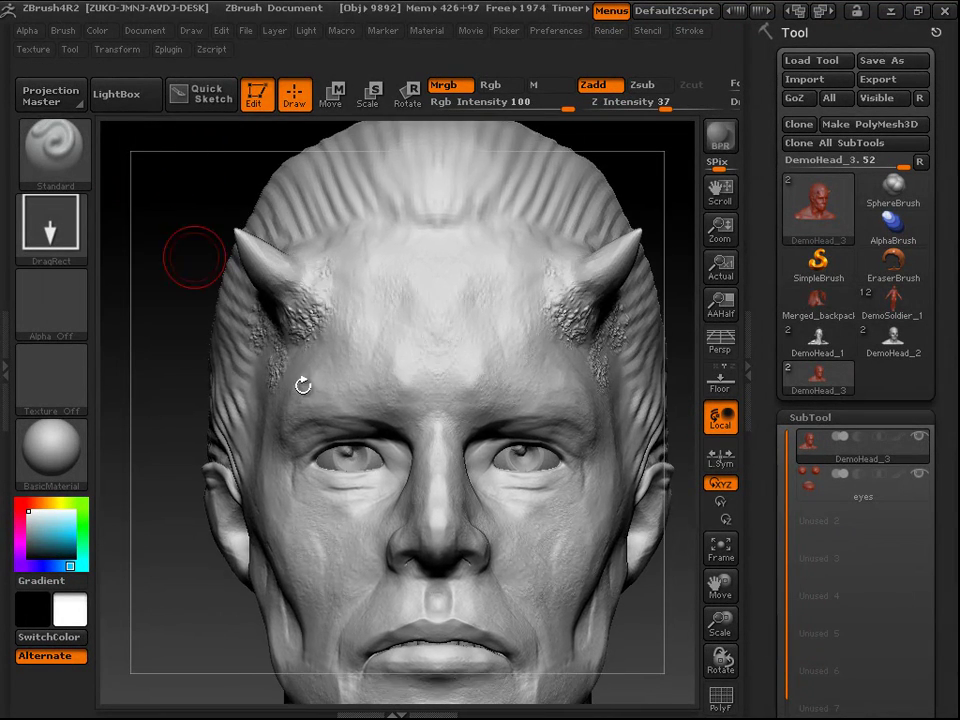
left_click_drag(176, 262, 305, 266)
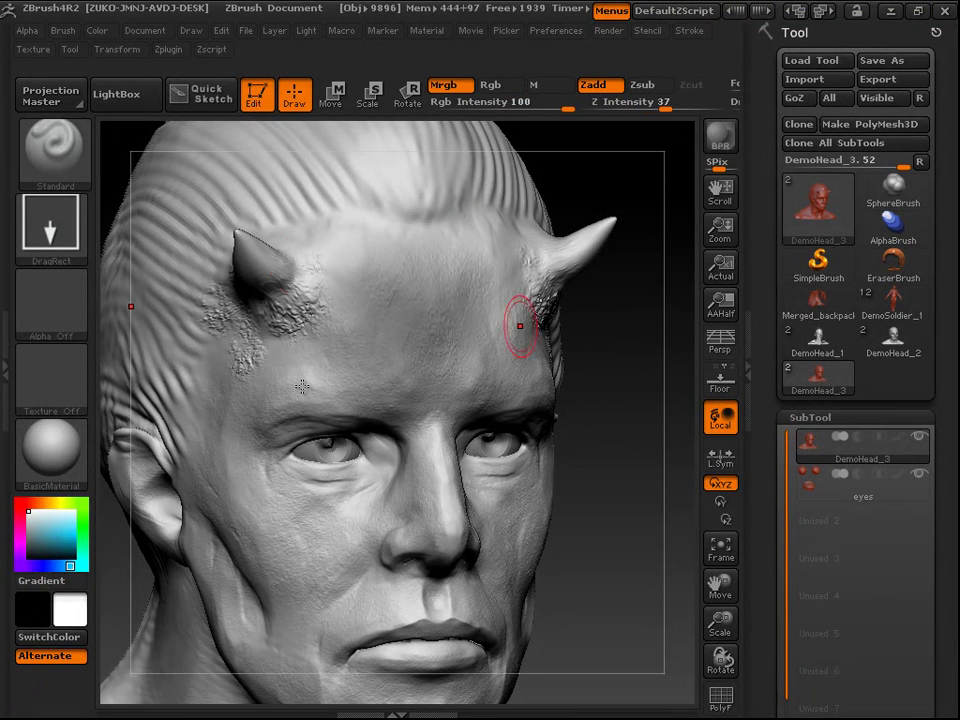
Step: Turn off the mask brush's alpha and set its stroke to Dots
key("ctrl")
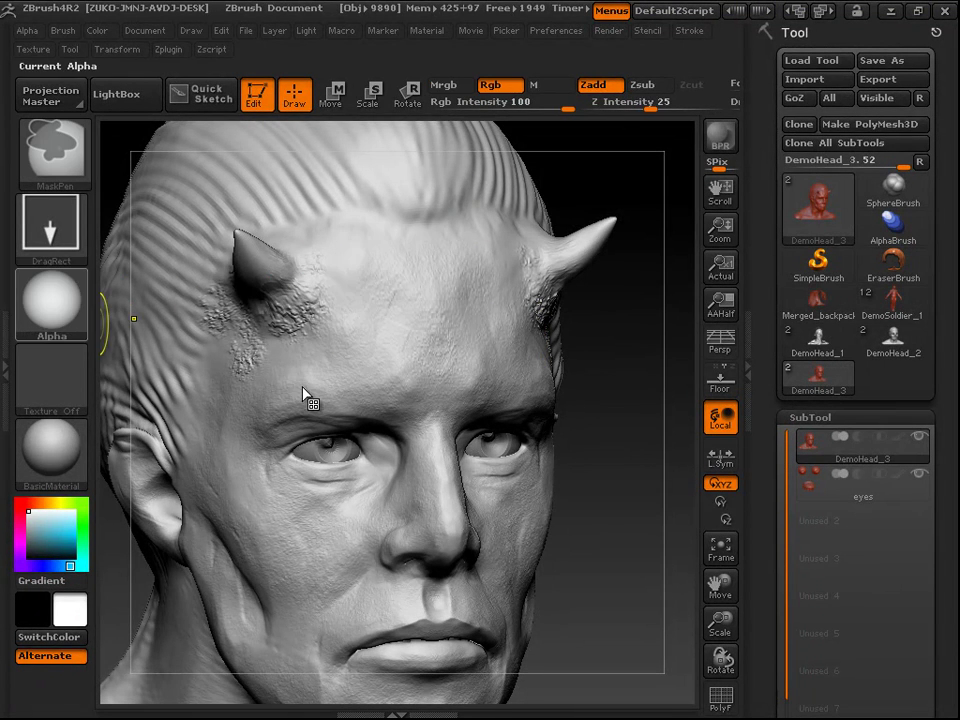
left_click(51, 302, "ctrl")
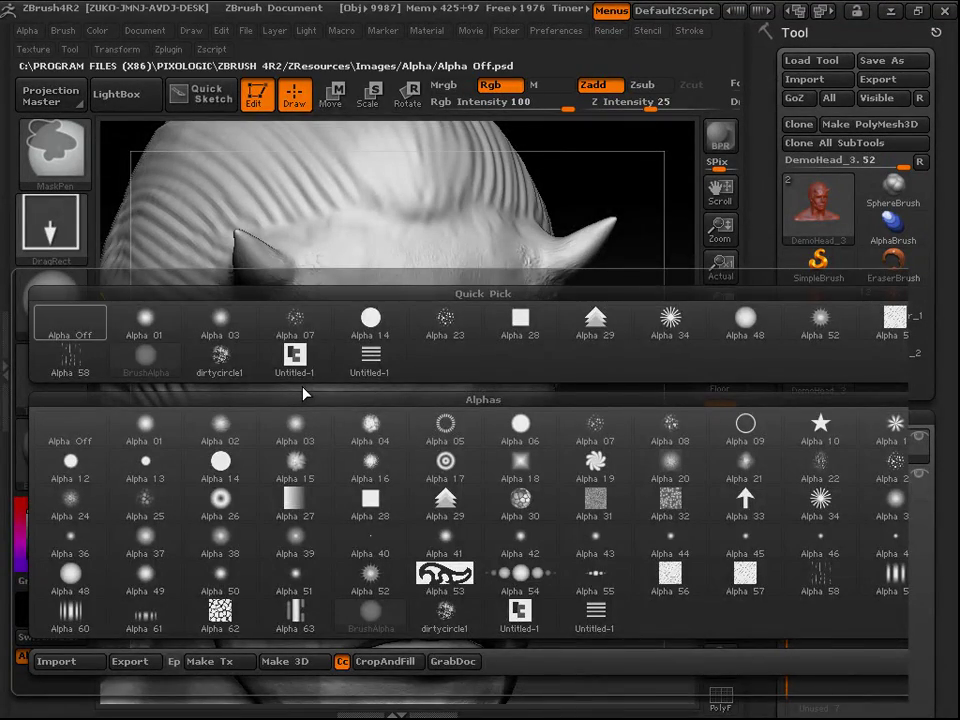
left_click(70, 322, "ctrl")
left_click(51, 228, "ctrl")
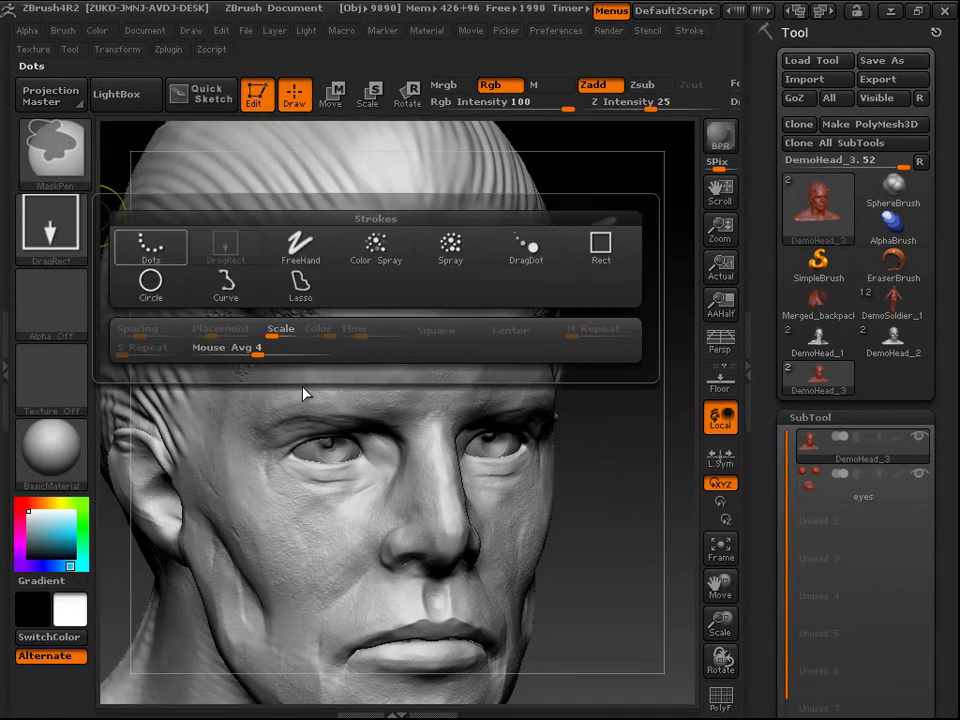
left_click(150, 246, "ctrl")
Step: Try painting a freehand mask over the forehead and hairline, and undo it
mouse_move(452, 268)
left_mouse_down("ctrl")
mouse_move(405, 360)
mouse_move(345, 172)
mouse_move(363, 291)
left_mouse_up("ctrl")
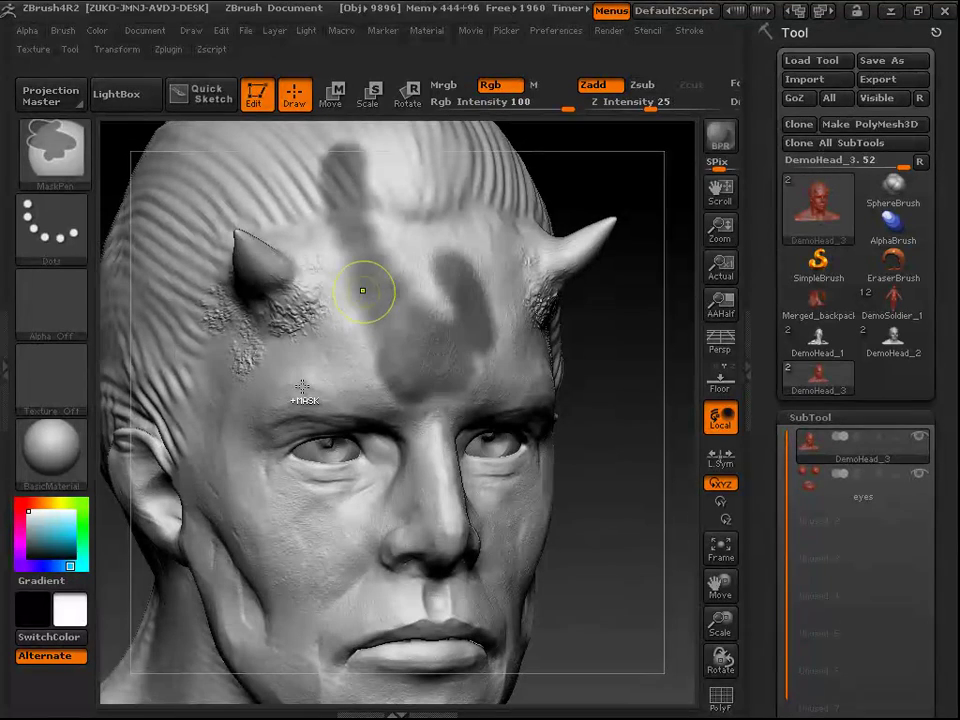
key("ctrl+z")
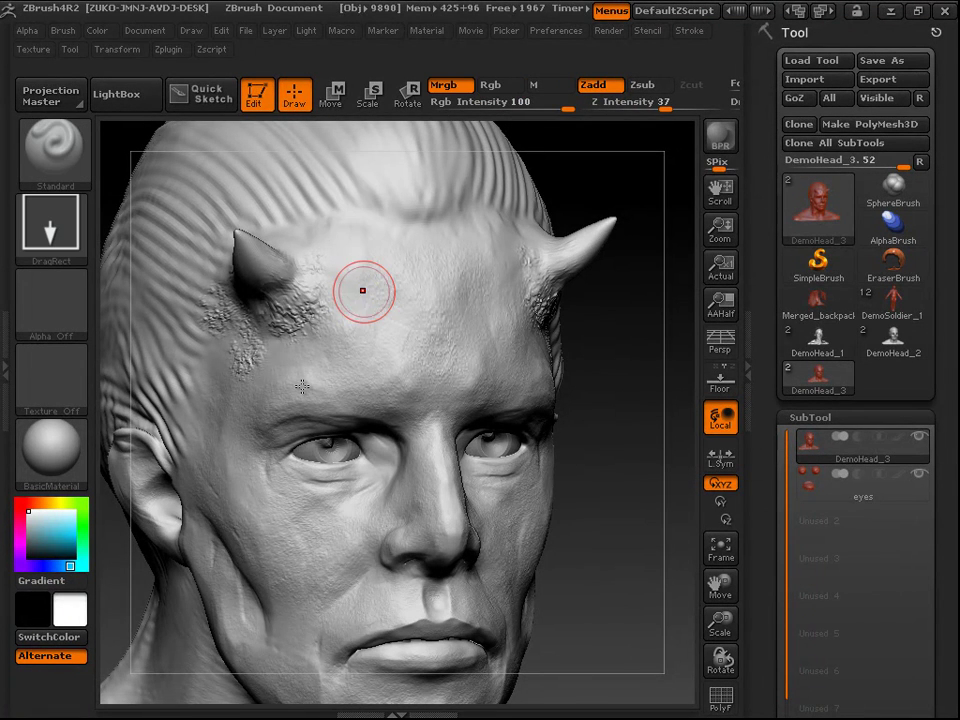
mouse_move(634, 369)
left_mouse_down("alt")
mouse_move(640, 405)
mouse_move(624, 381)
left_mouse_up("alt")
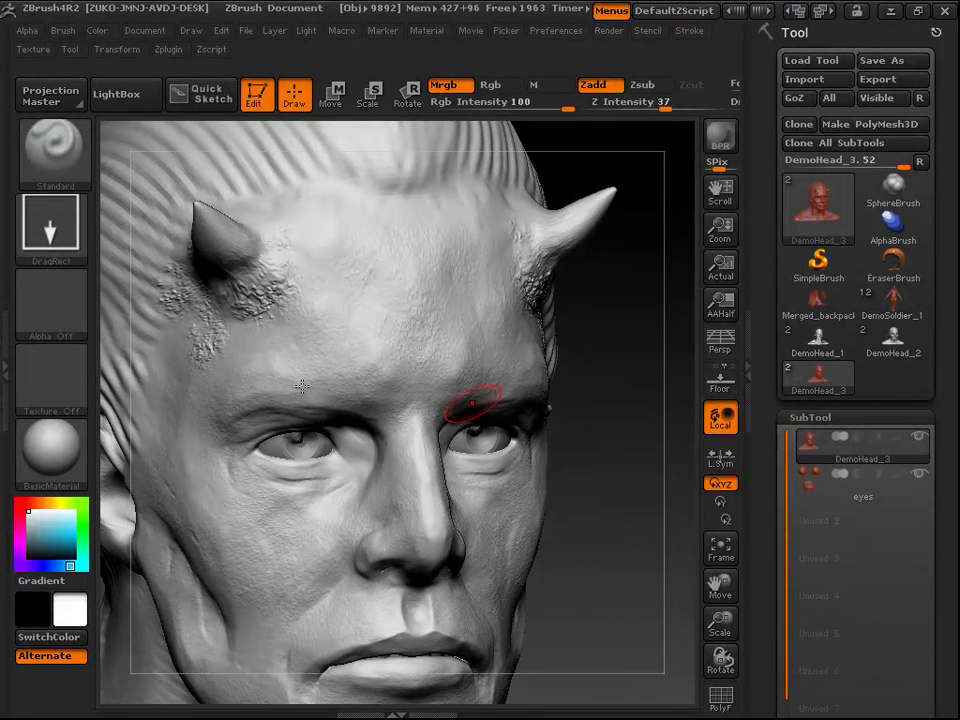
Step: Set the mask brush's stroke to DragRect and start importing an image as its alpha
left_click(51, 229, "ctrl")
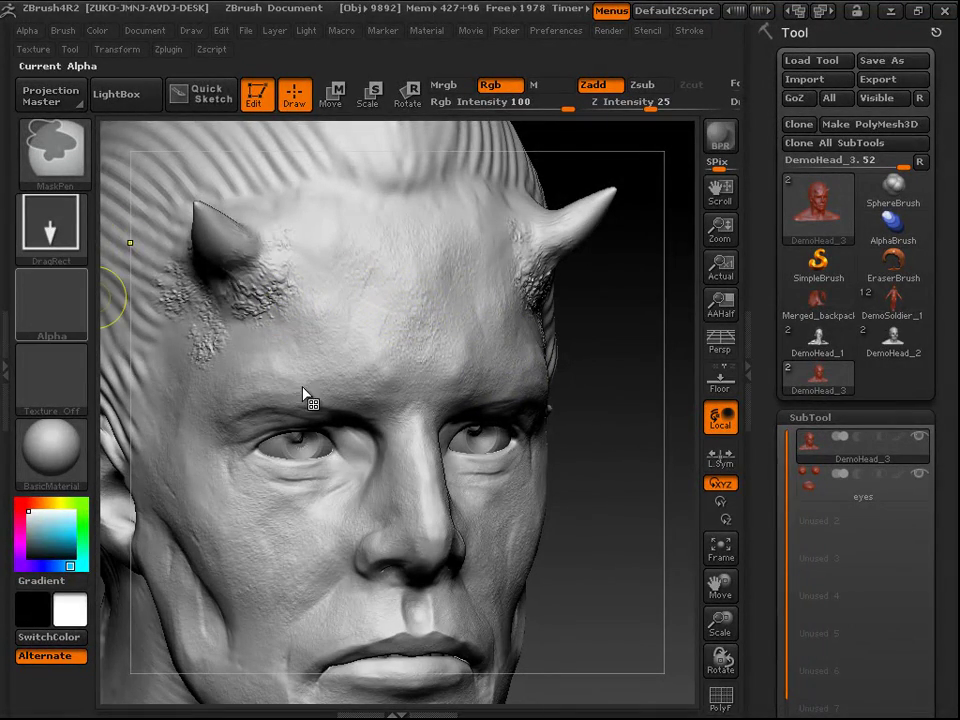
left_click(52, 305)
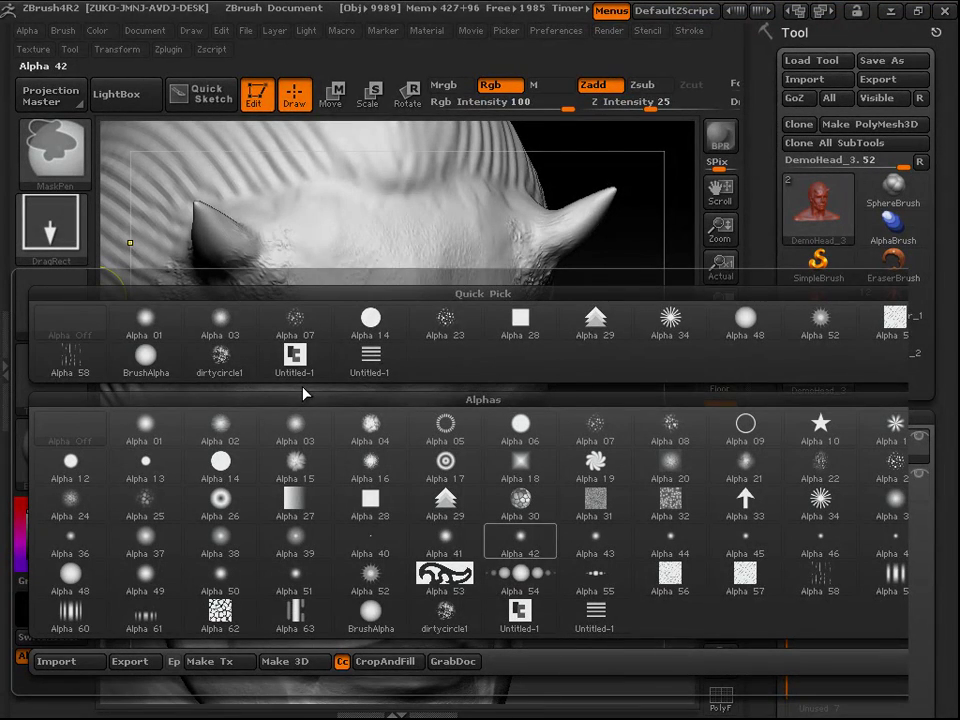
mouse_move(305, 394)
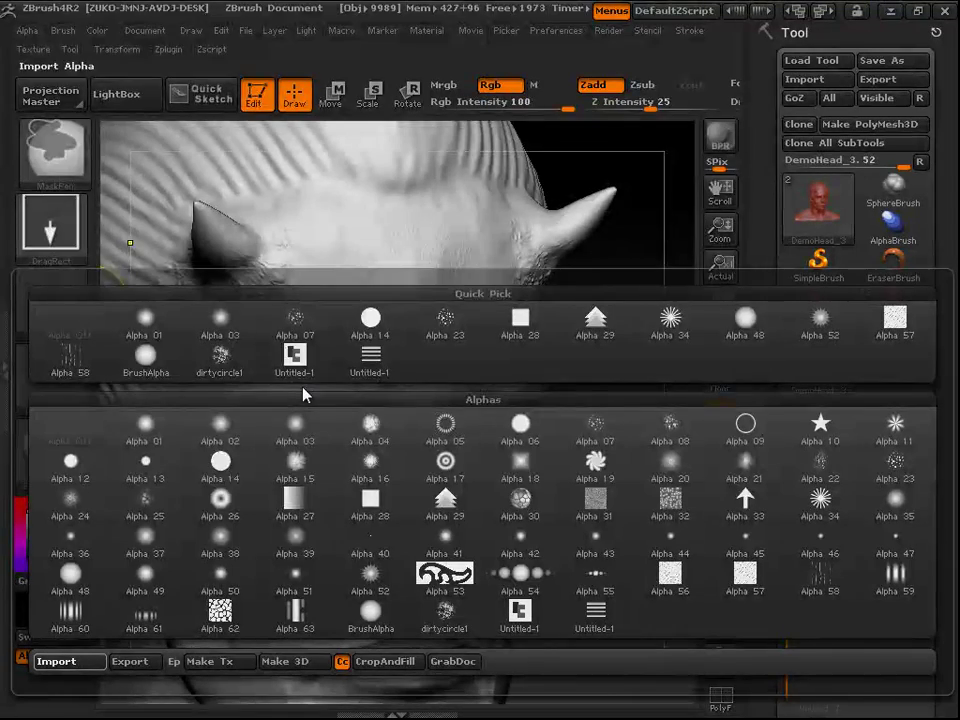
left_click(57, 661)
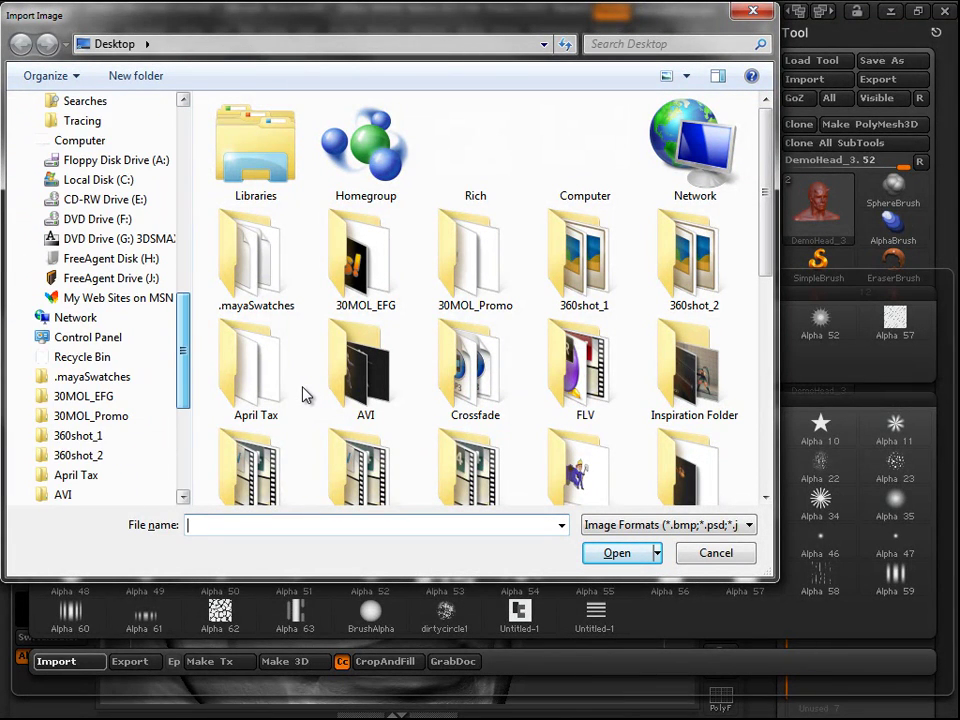
Step: Browse on the local C: disk to the Alphas folder under Program Files (x86), Zbrush 3.5R2, ZExportImport
scroll(302, 395, "down", 5)
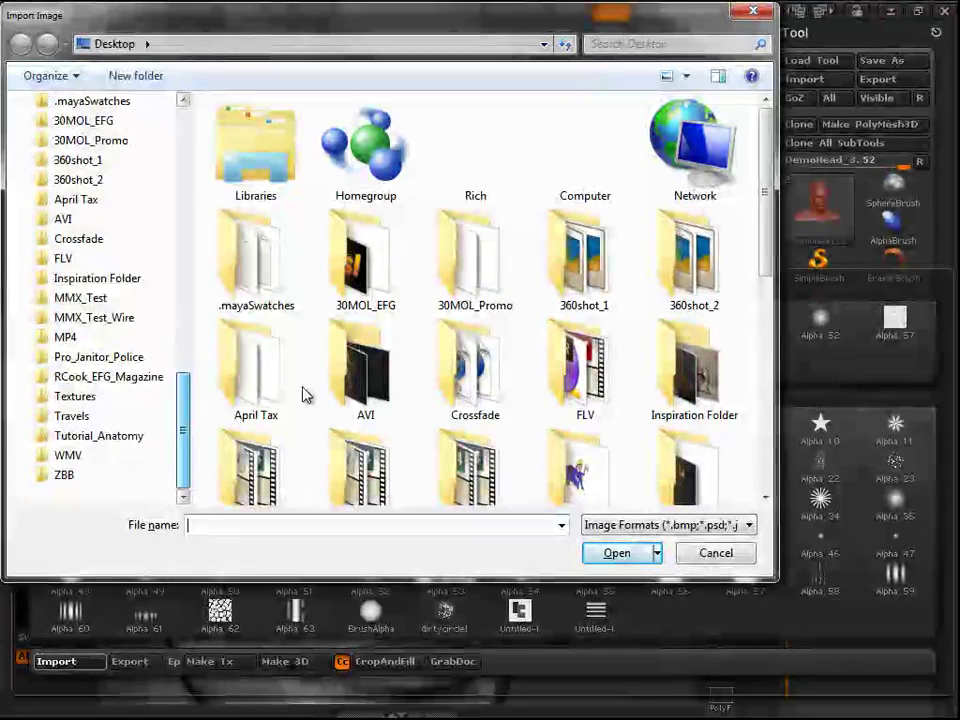
scroll(302, 395, "up", 7)
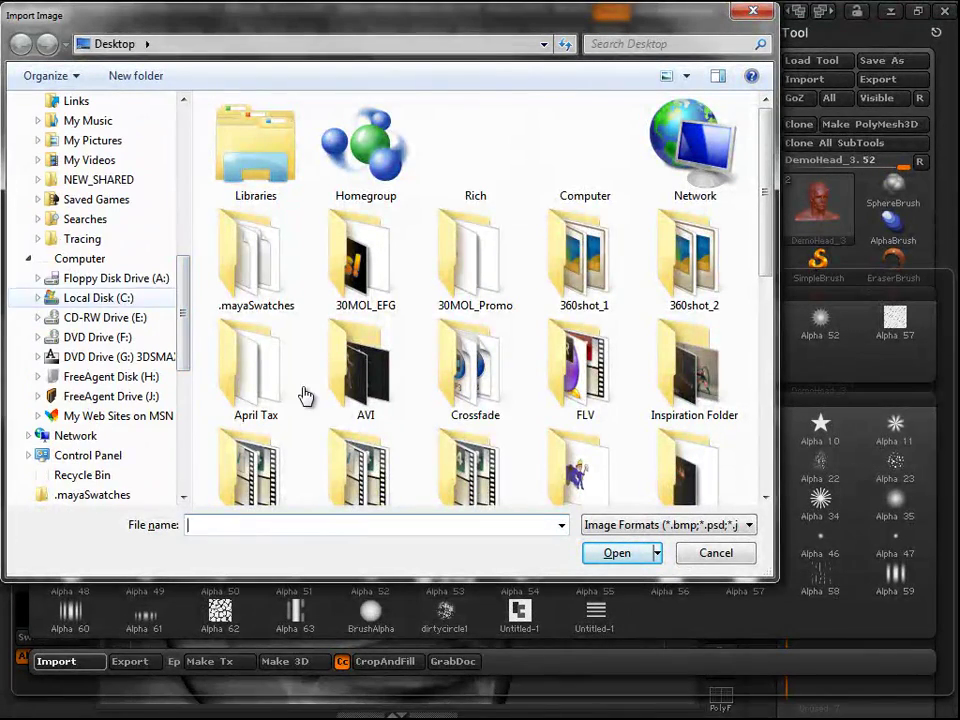
left_click(98, 297)
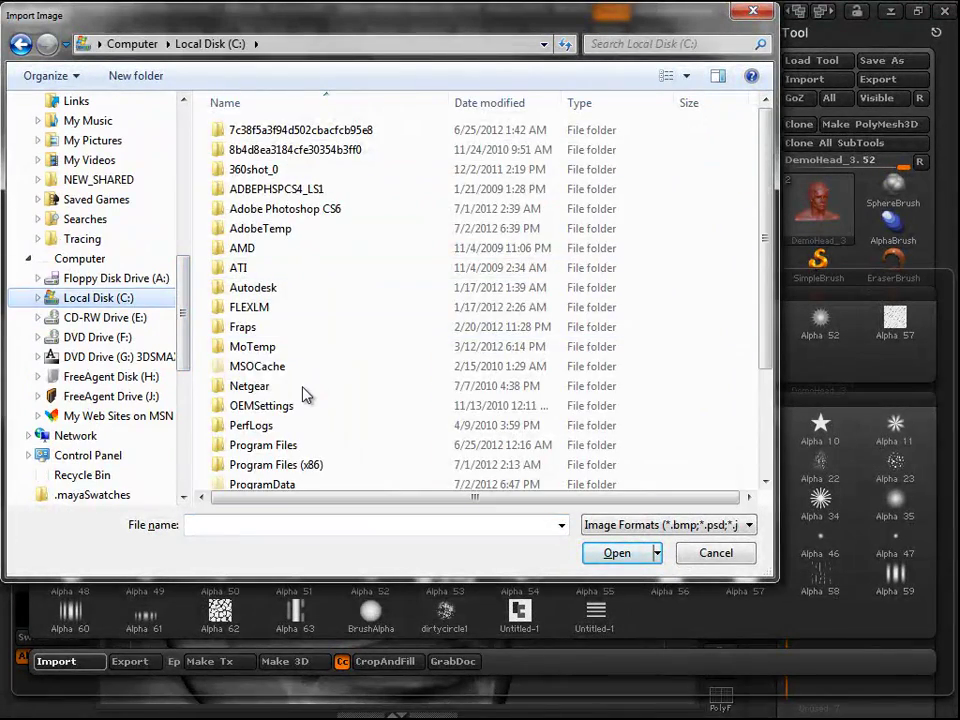
scroll(305, 395, "down", 3)
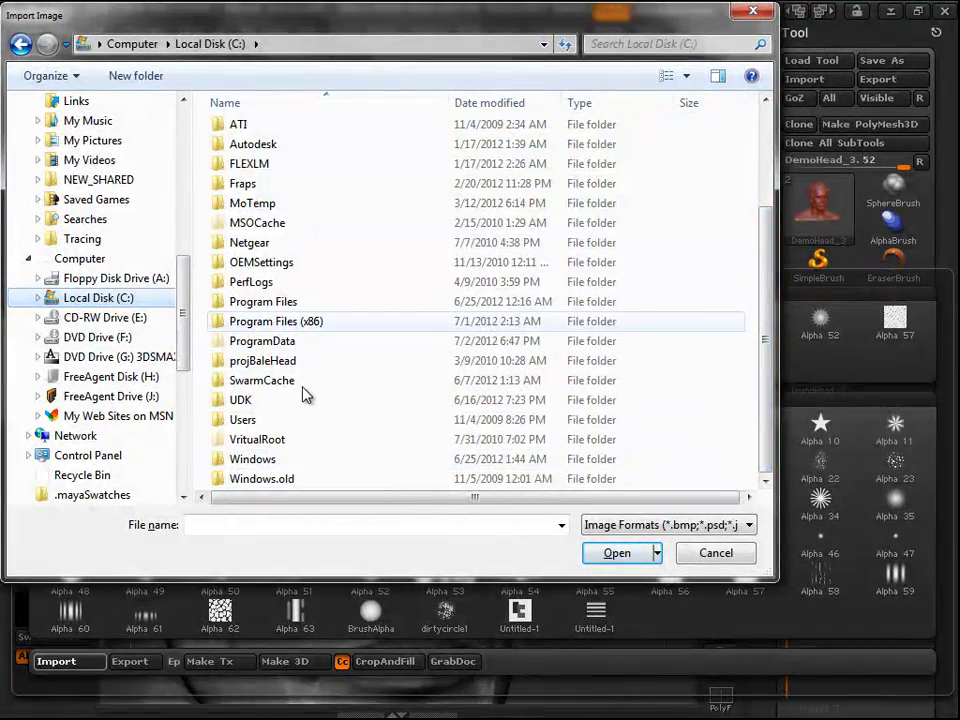
key("Return")
scroll(305, 395, "down", 10)
scroll(305, 395, "down", 3)
key("z")
key("Return")
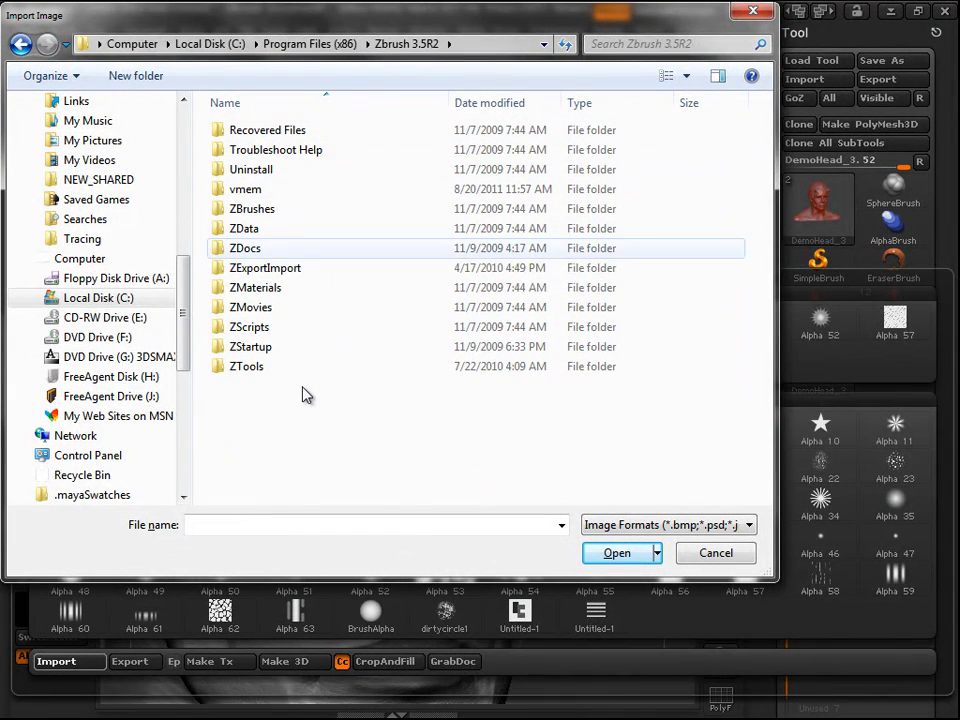
key("Down")
key("Return")
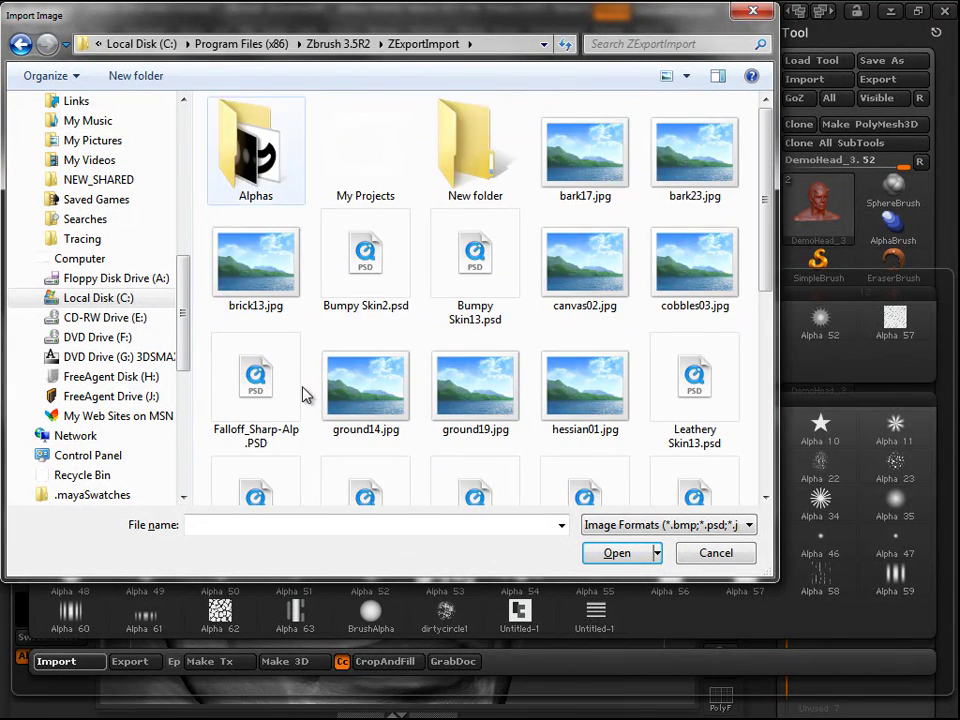
key("Return")
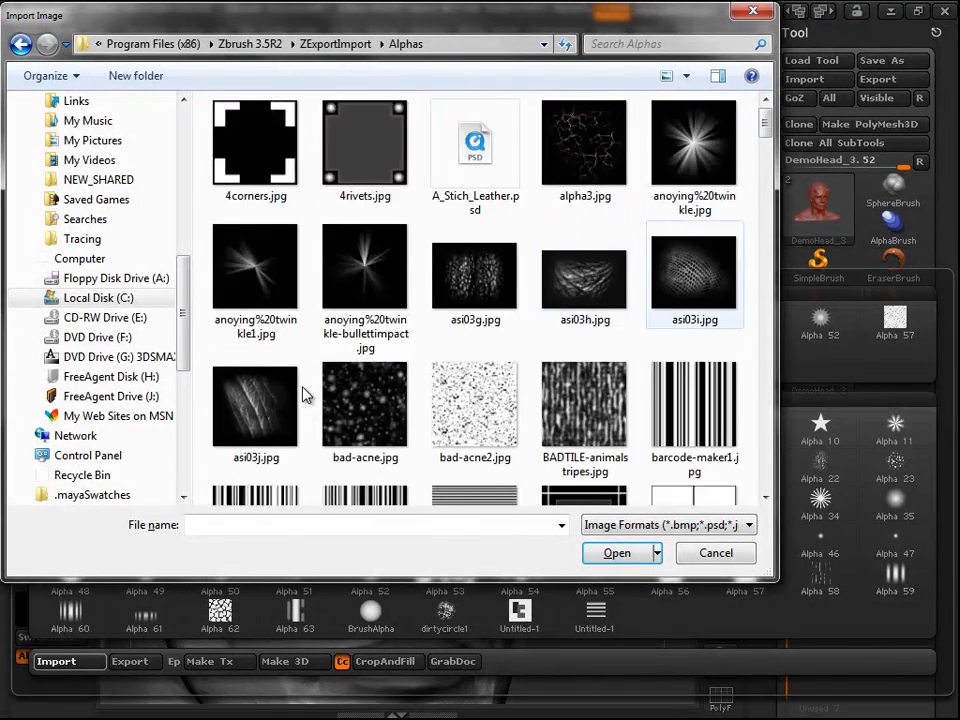
Step: Import the scales-snake.jpg image as an alpha and assign it to the Standard brush
scroll(306, 396, "down", 3)
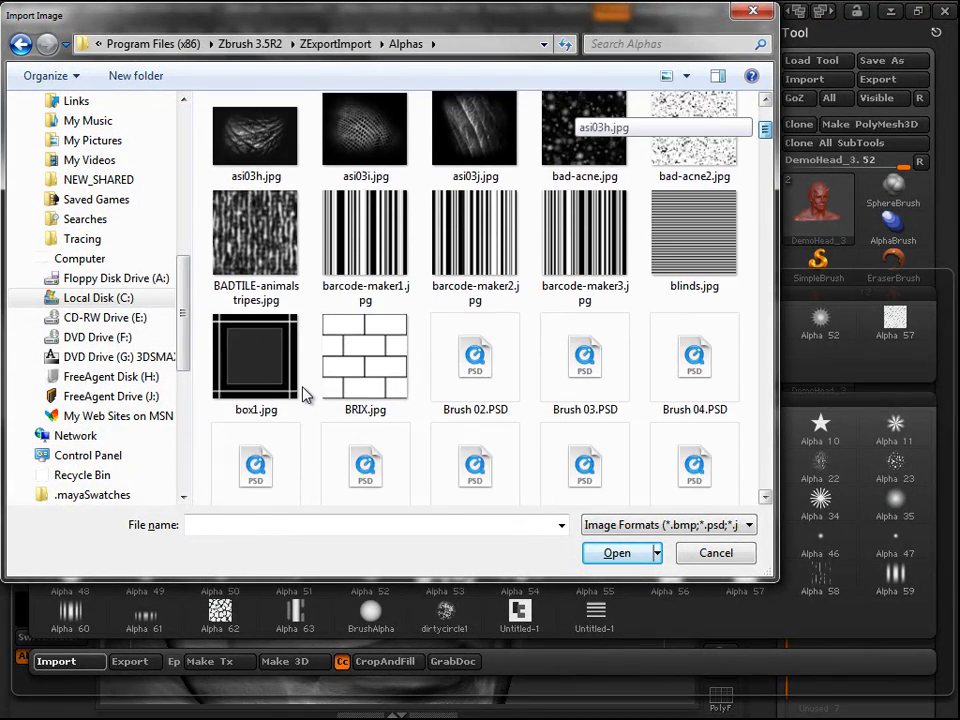
scroll(306, 396, "down", 20)
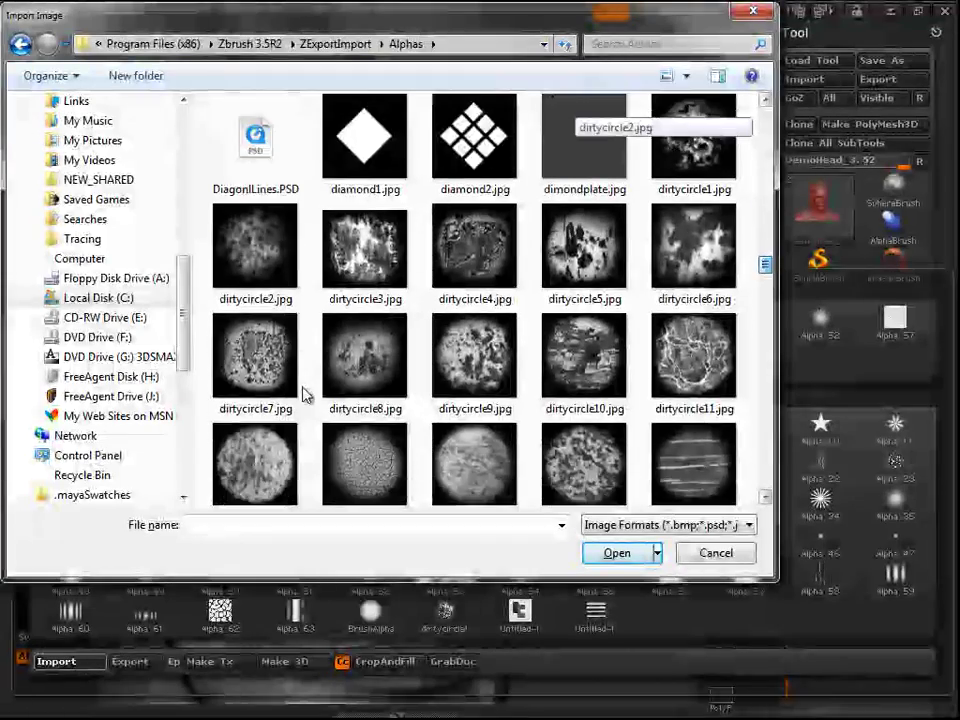
scroll(306, 396, "down", 10)
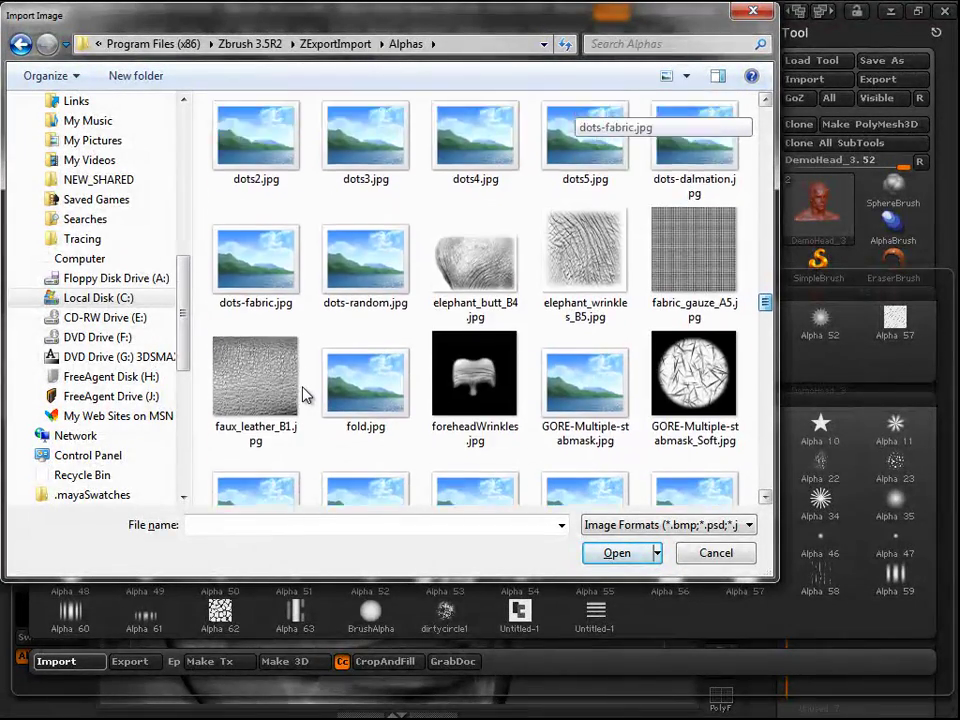
scroll(306, 396, "down", 10)
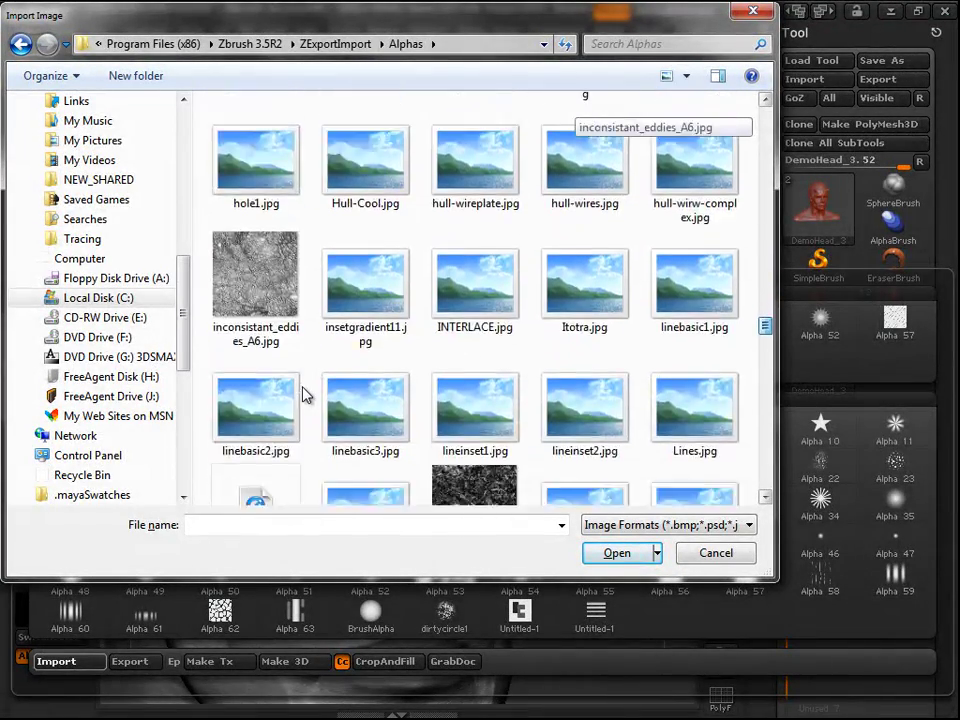
scroll(306, 396, "down", 12)
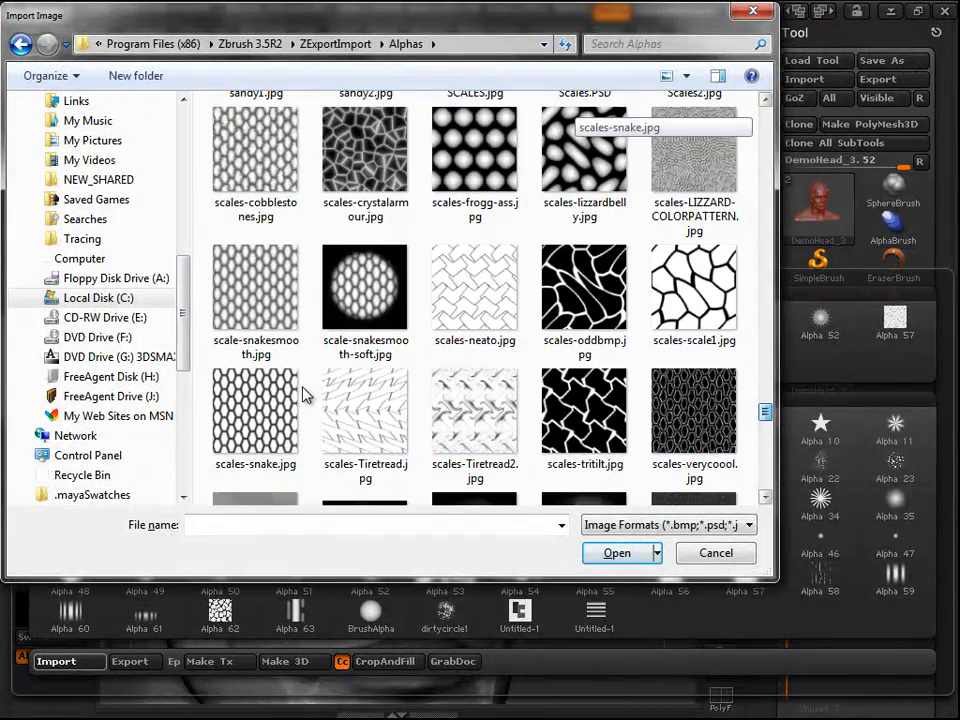
scroll(306, 396, "up", 1)
scroll(306, 396, "down", 3)
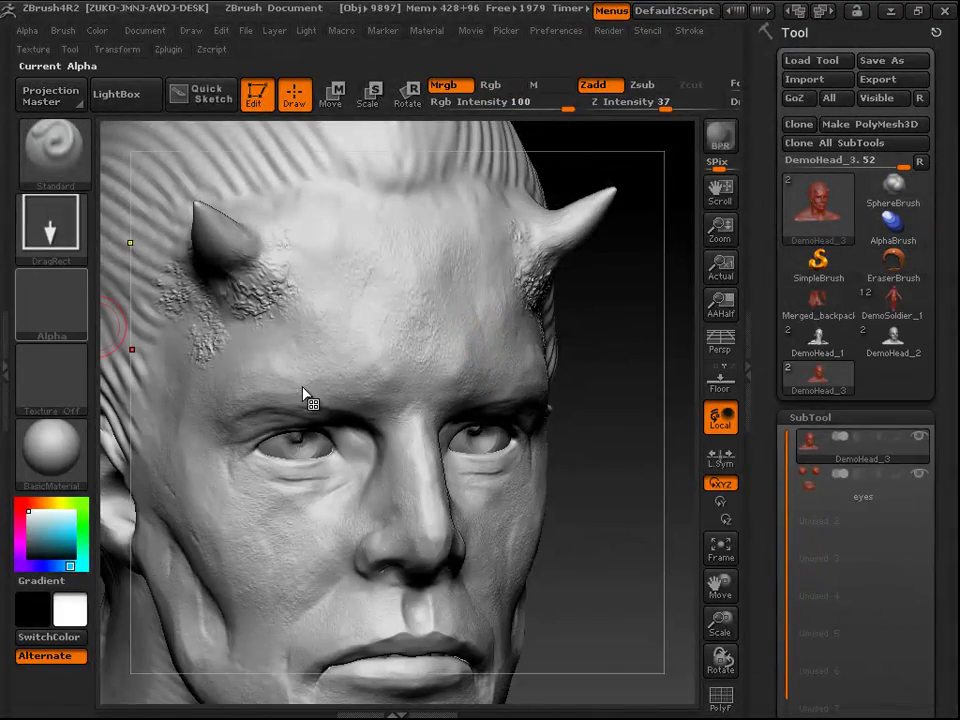
left_click(51, 300)
left_click(443, 358)
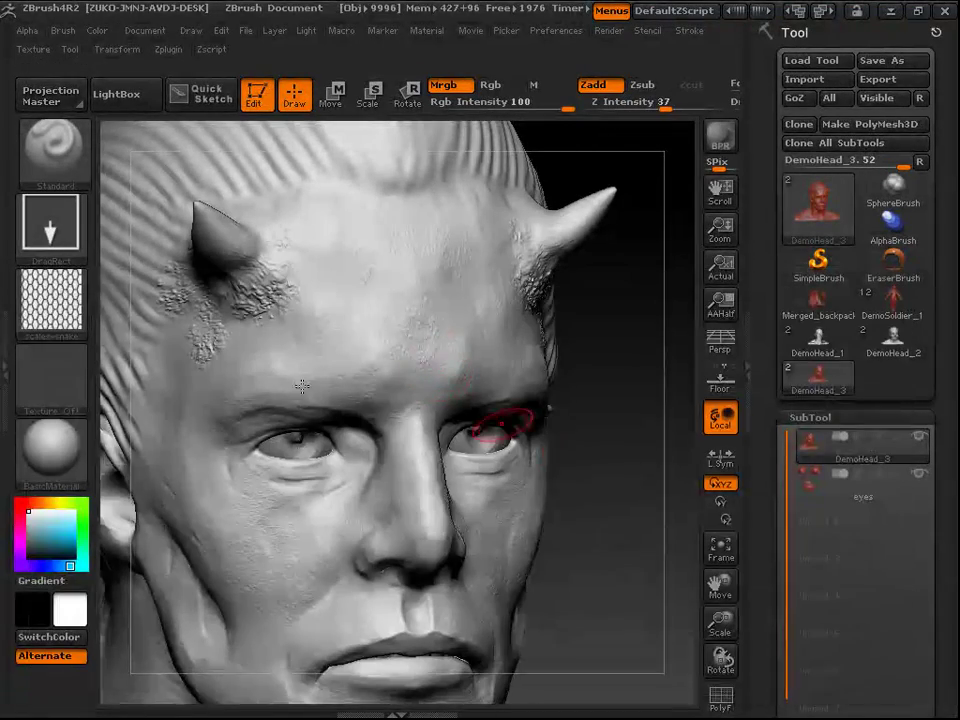
Step: Try stamping the snake-scale alpha onto the forehead with the Standard brush, and undo it
left_click_drag(591, 449, 517, 422)
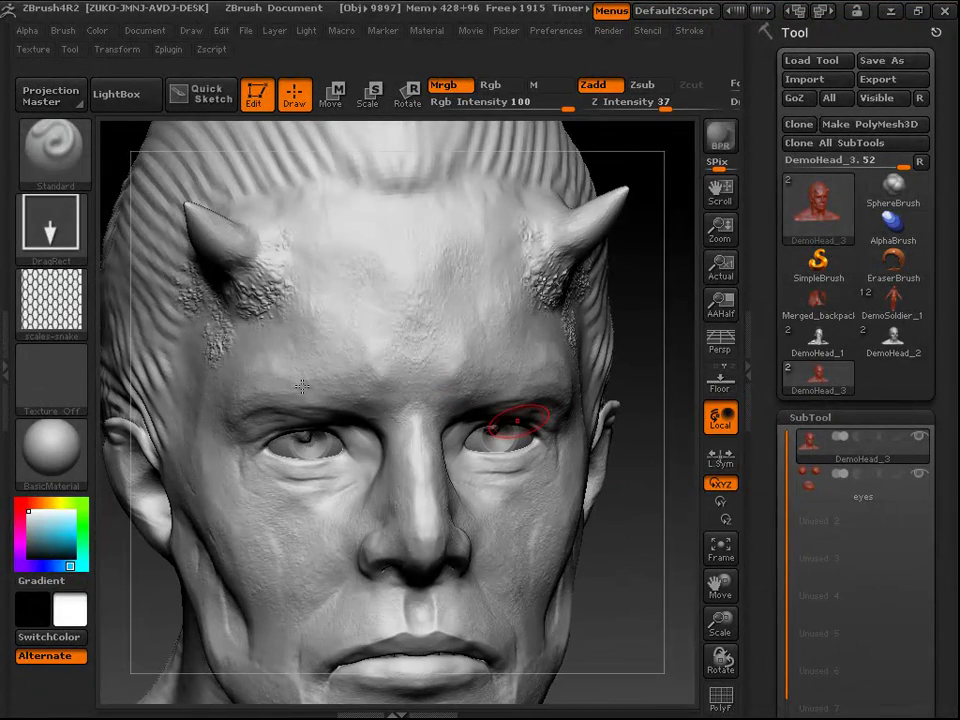
left_click_drag(492, 301, 602, 262)
left_click_drag(655, 343, 750, 330)
key("ctrl+z")
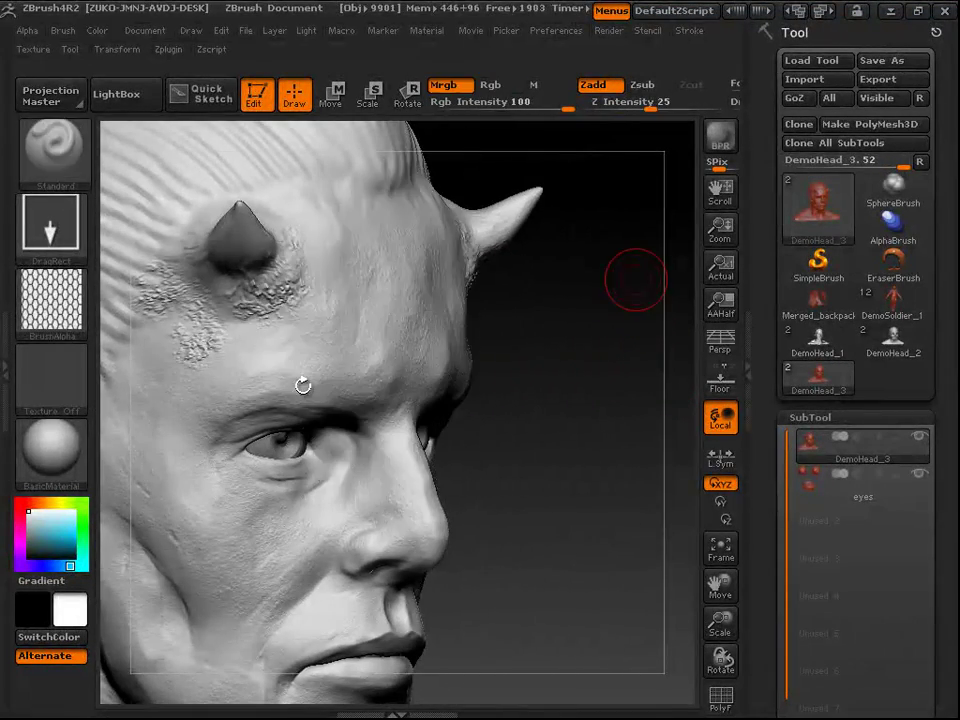
Step: Mask the forehead between the horns with a large stamp of the snake-scale pattern
mouse_move(622, 333)
left_mouse_down()
mouse_move(598, 332)
mouse_move(620, 400)
mouse_move(575, 398)
left_mouse_up()
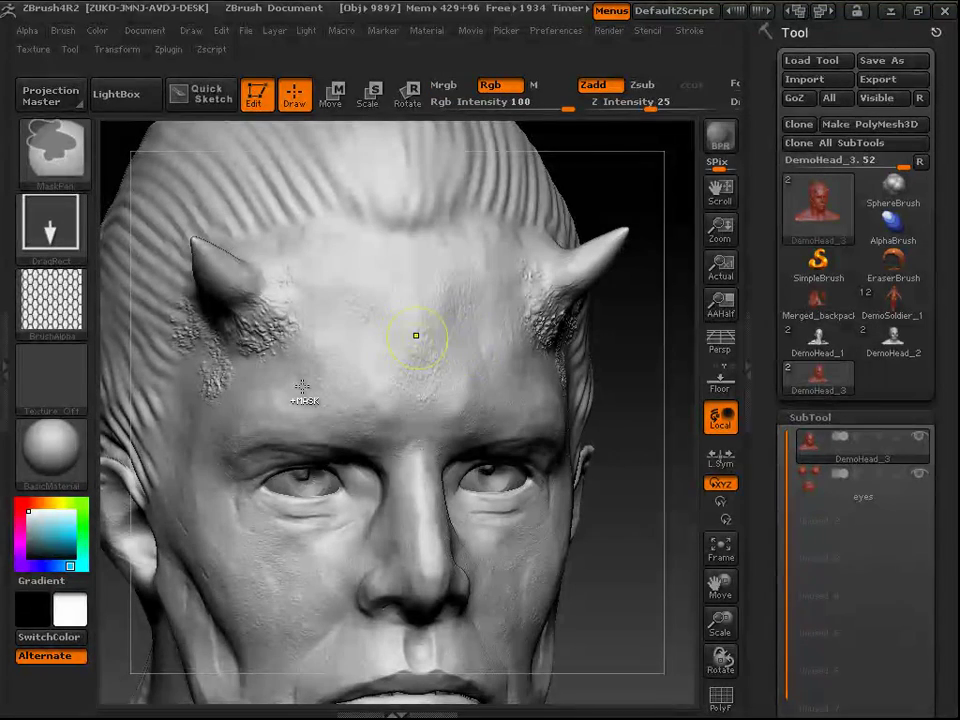
left_click_drag(302, 386, 302, 386, "ctrl")
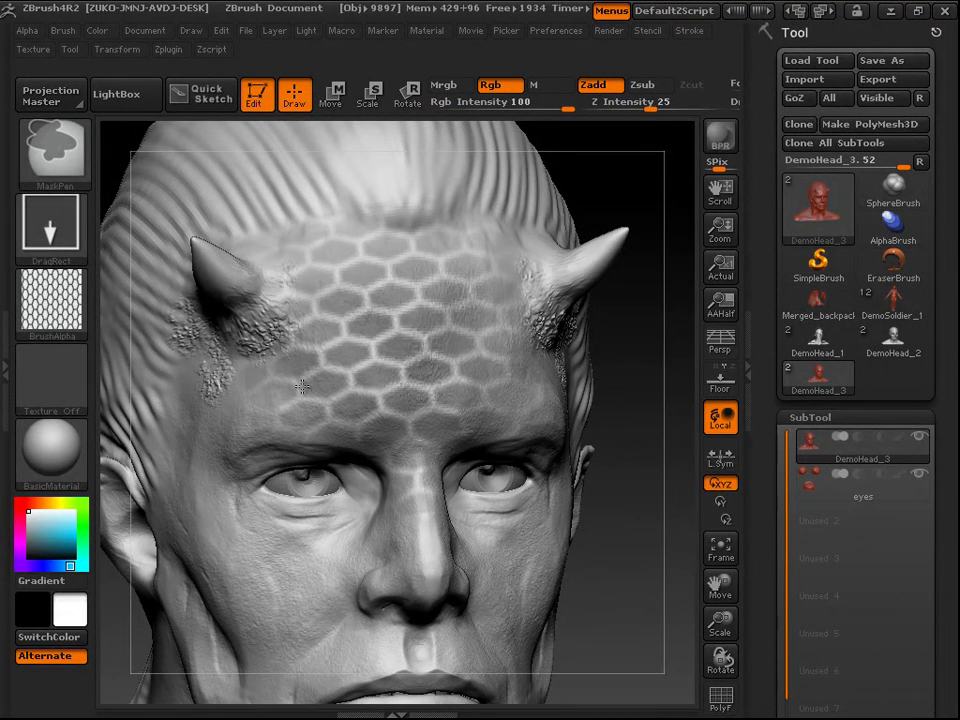
key("ctrl")
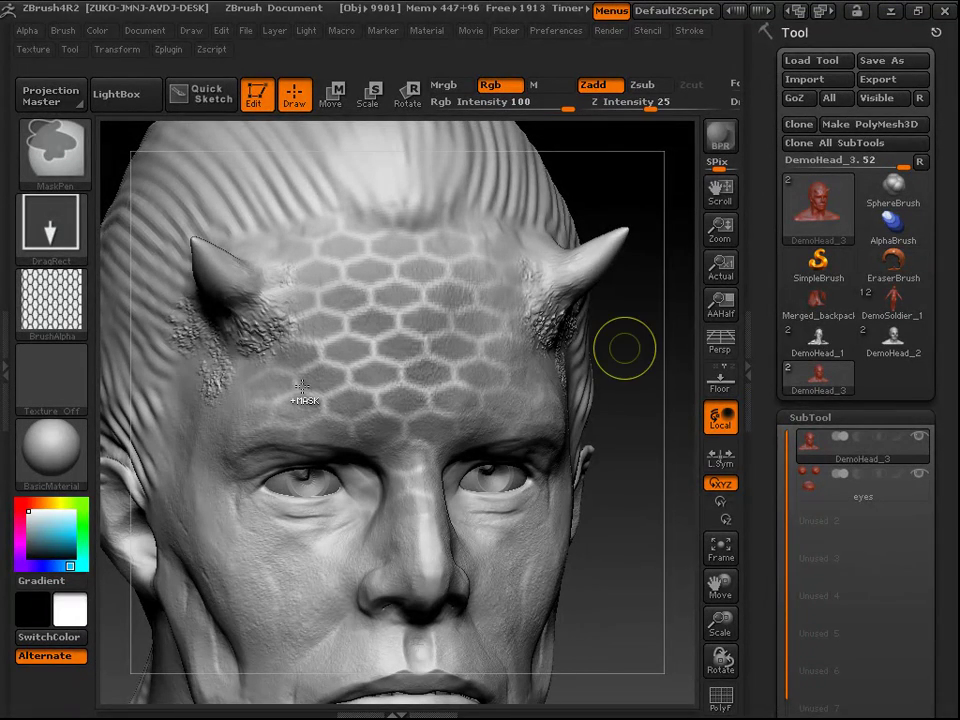
Step: Bring up the Masking settings and turn off the display of the forehead mask
mouse_move(640, 450)
left_mouse_down()
mouse_move(668, 440)
mouse_move(630, 309)
left_mouse_up()
key("shift")
scroll(303, 385, "up", 5)
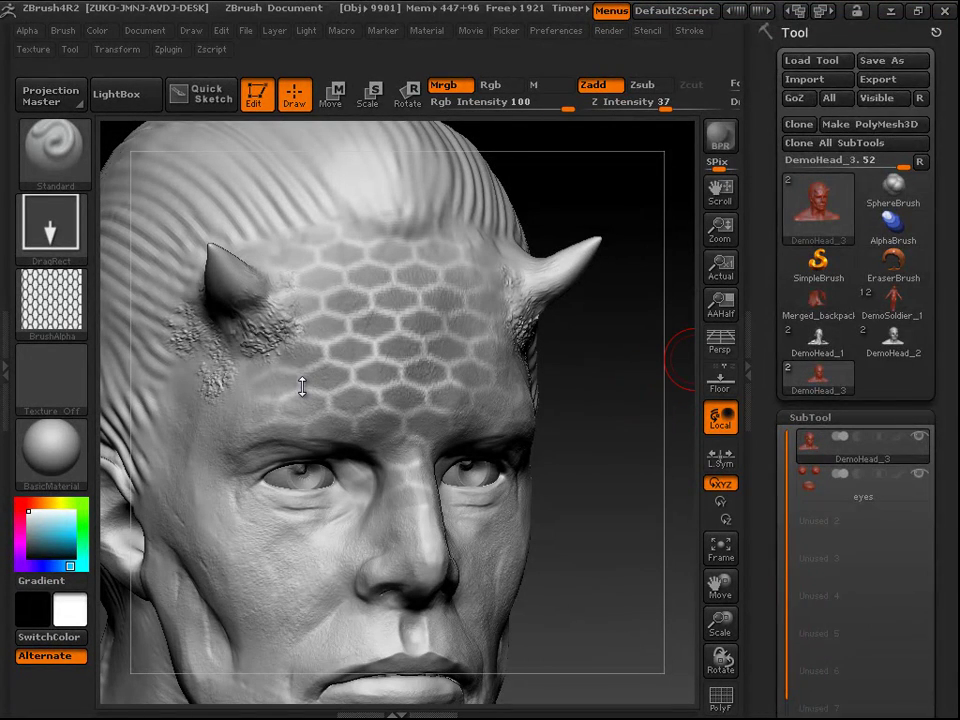
left_click_drag(942, 400, 942, 270)
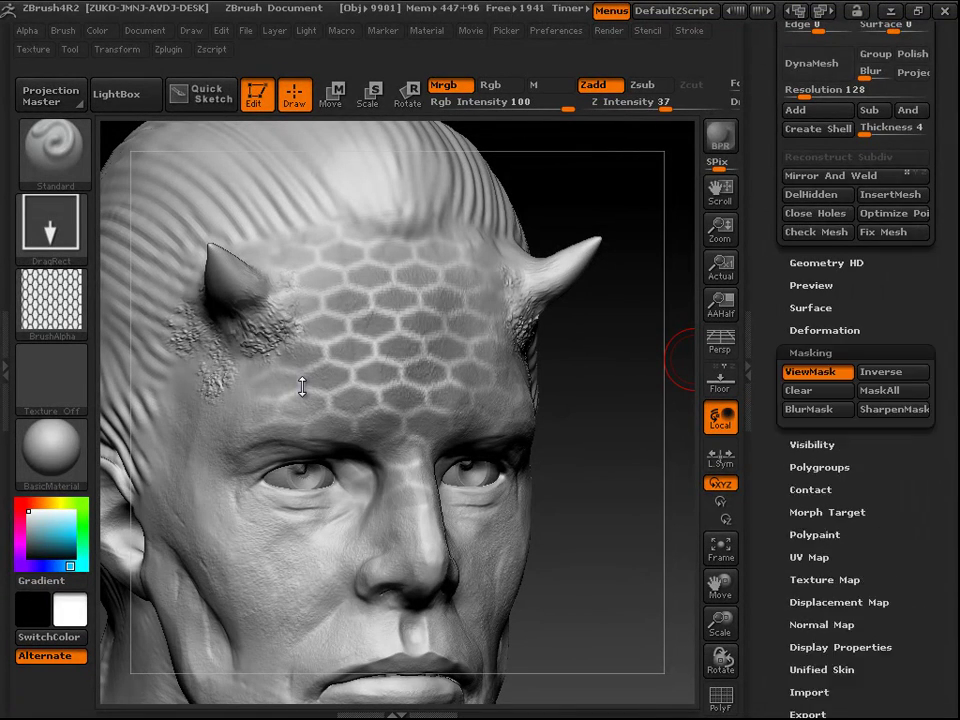
left_click(608, 398, "ctrl")
Step: Enlarge the Standard brush's draw size, turn off its alpha and set its stroke to Dots
key("space")
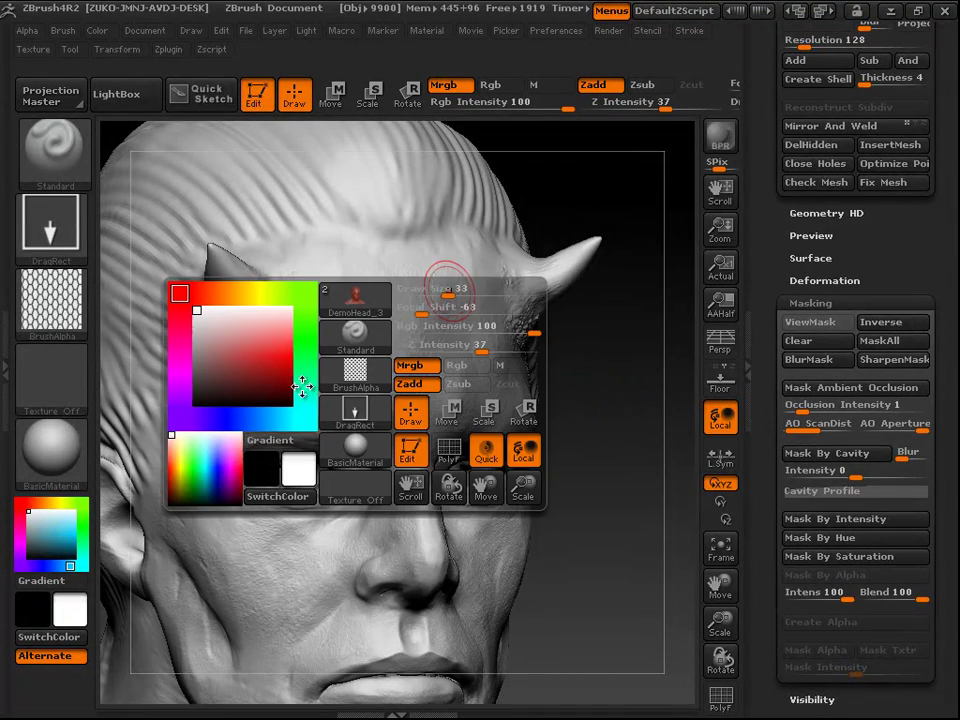
left_click_drag(444, 287, 474, 286)
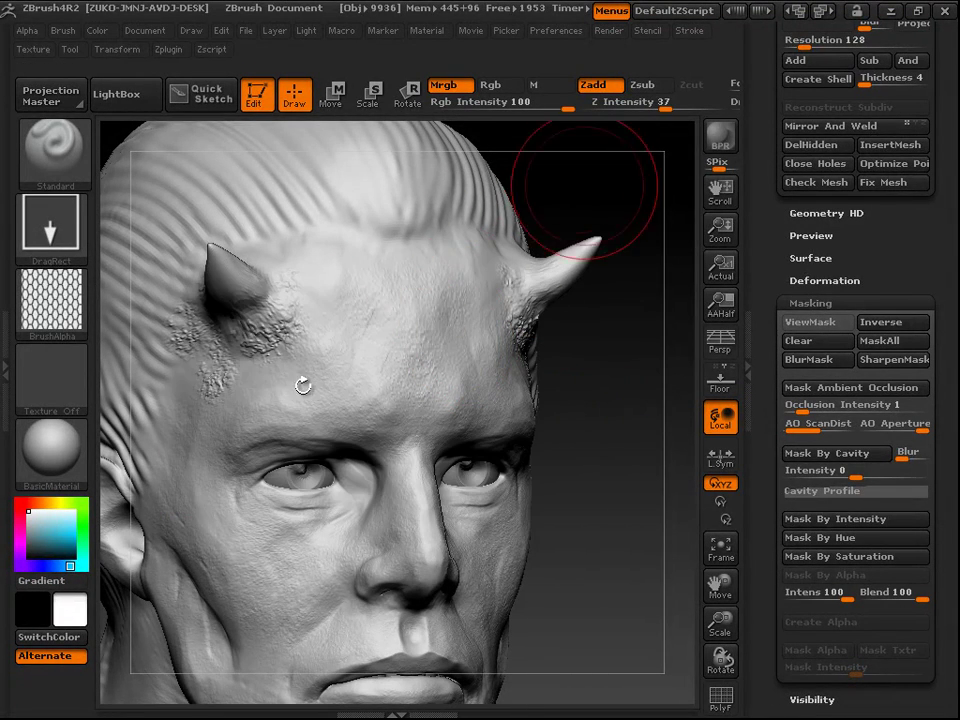
left_click(52, 304)
left_click(70, 323)
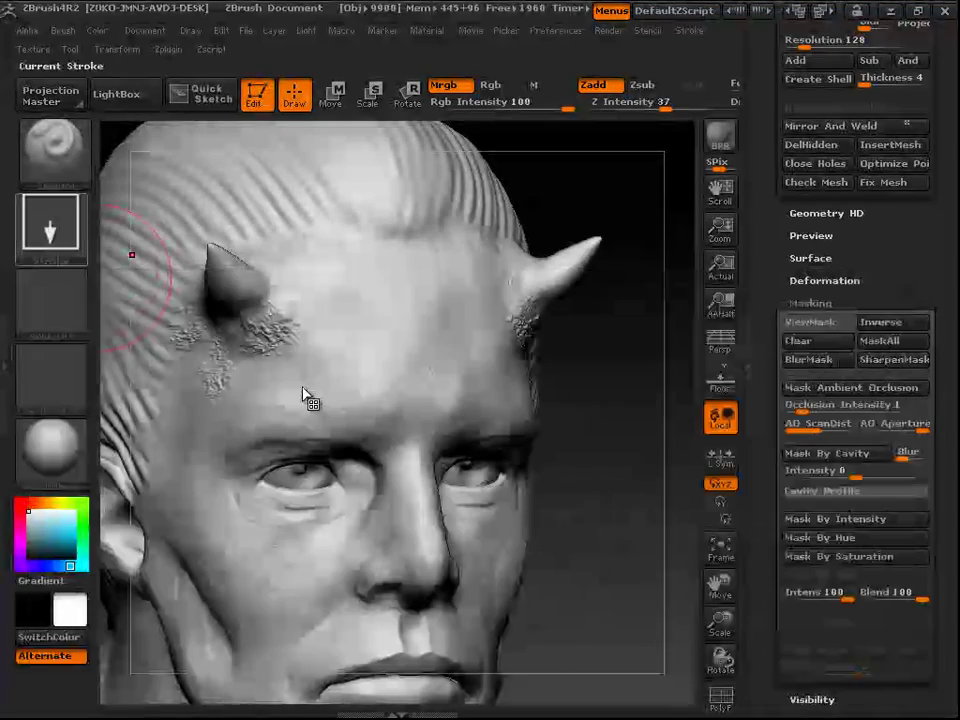
left_click(51, 229)
left_click(150, 243)
Step: Paint a strong scale relief through the forehead mask, undo it, and repaint the scales with Z Intensity at 12
mouse_move(374, 309)
left_mouse_down()
mouse_move(430, 305)
mouse_move(454, 327)
mouse_move(436, 356)
mouse_move(380, 366)
mouse_move(368, 406)
mouse_move(432, 412)
left_mouse_up()
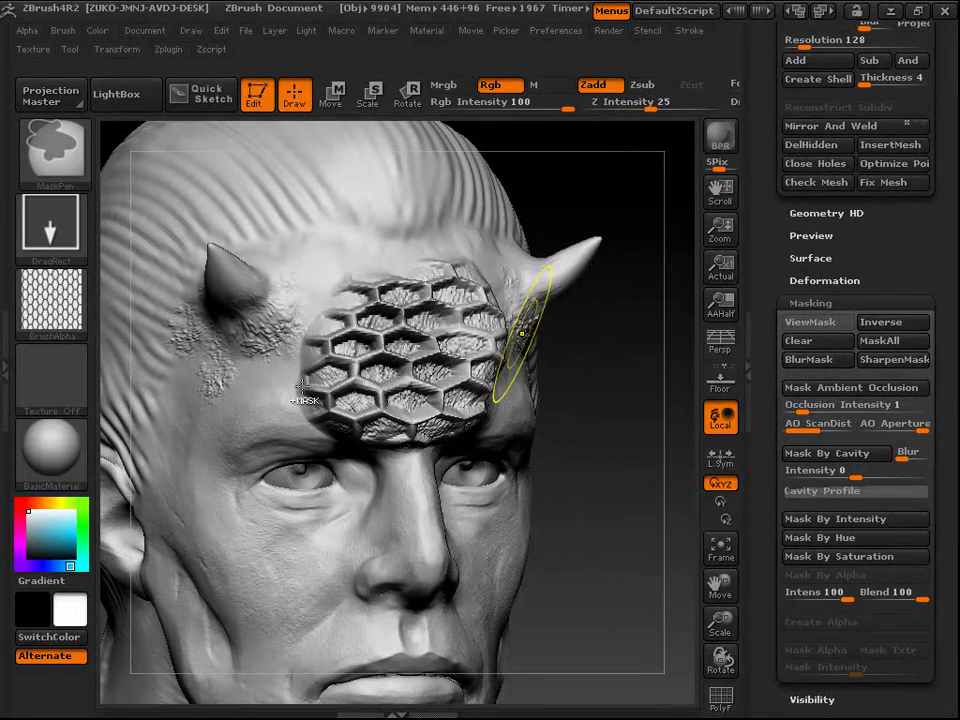
key("ctrl+z")
left_click_drag(664, 103, 630, 103)
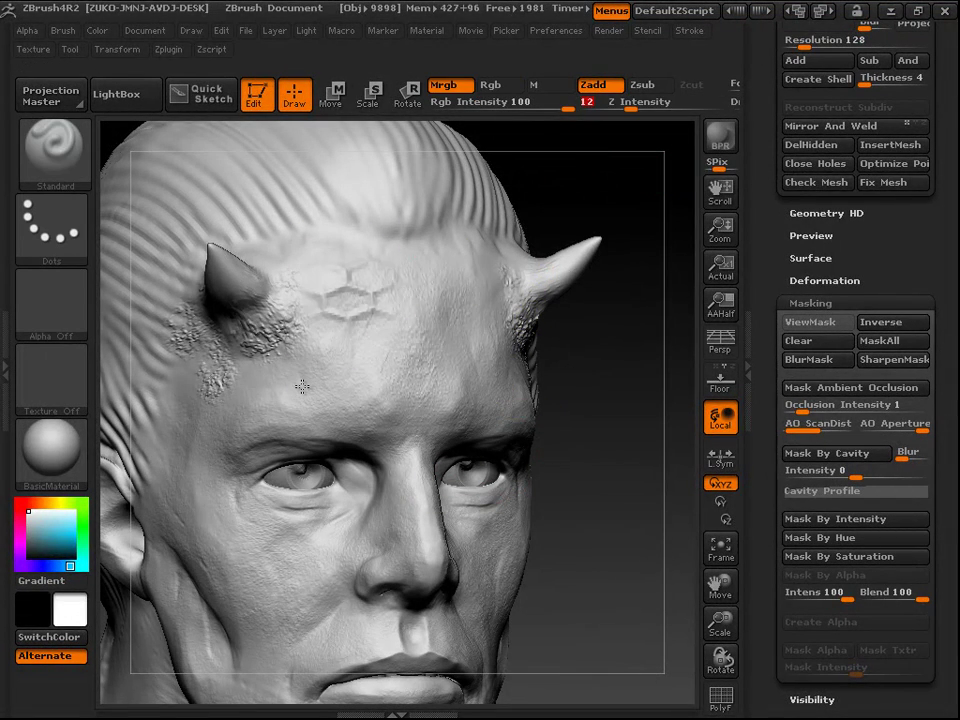
left_click_drag(388, 282, 455, 279)
left_click_drag(386, 365, 375, 388)
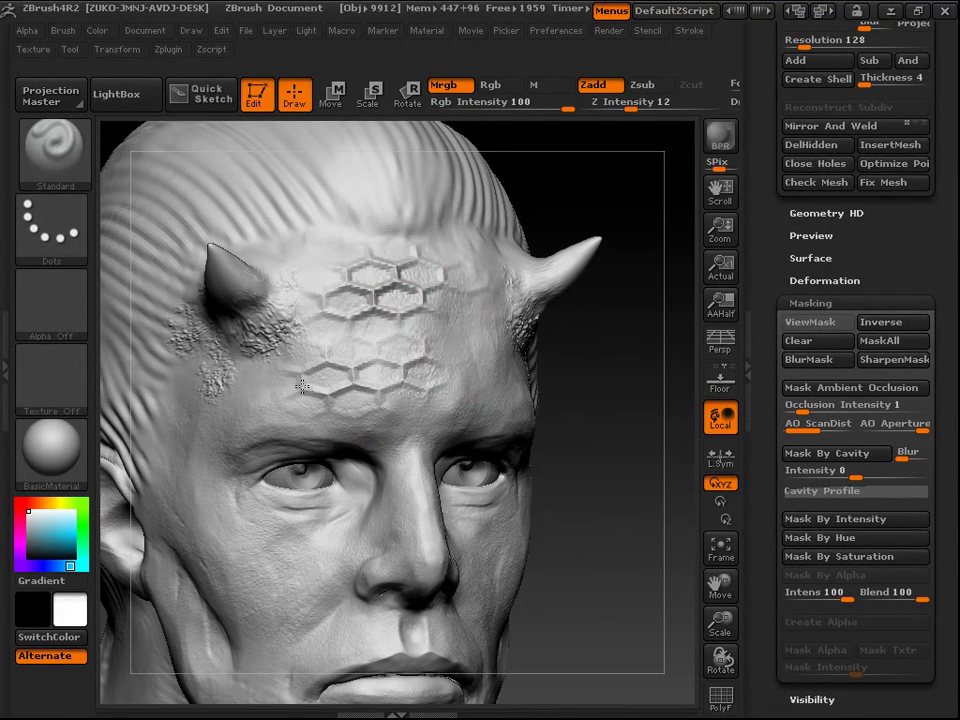
left_click_drag(643, 462, 555, 430)
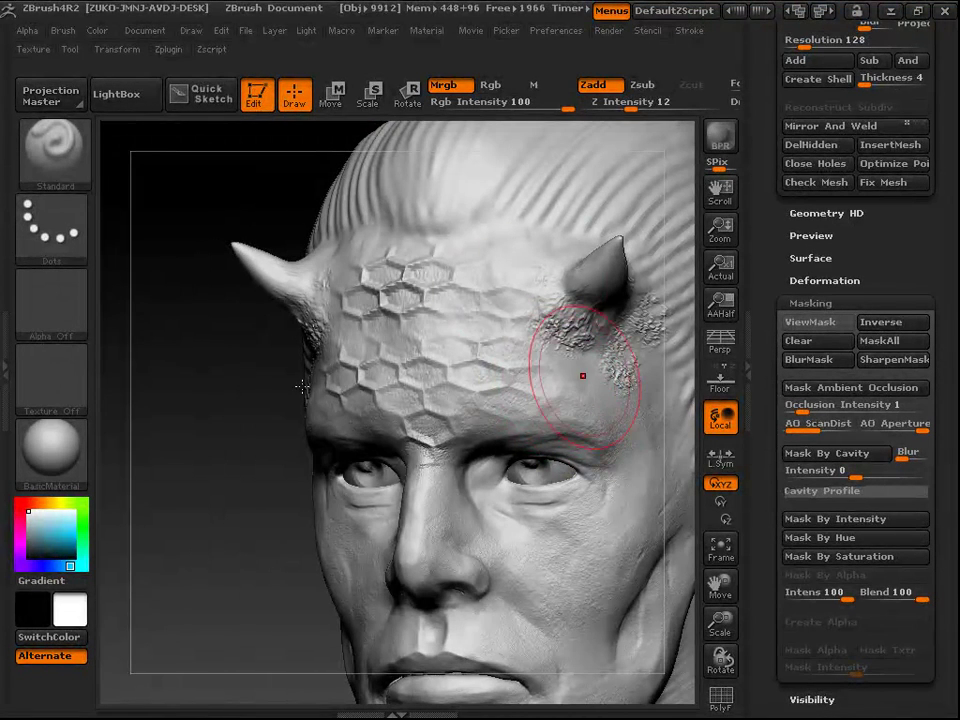
Step: Mask the cheek beside the ear with the snake-scale pattern, hide the mask and paint the scales in
mouse_move(208, 493)
left_mouse_down()
mouse_move(586, 477)
mouse_move(622, 396)
mouse_move(640, 313)
left_mouse_up()
left_click_drag(318, 424, 369, 357, "ctrl")
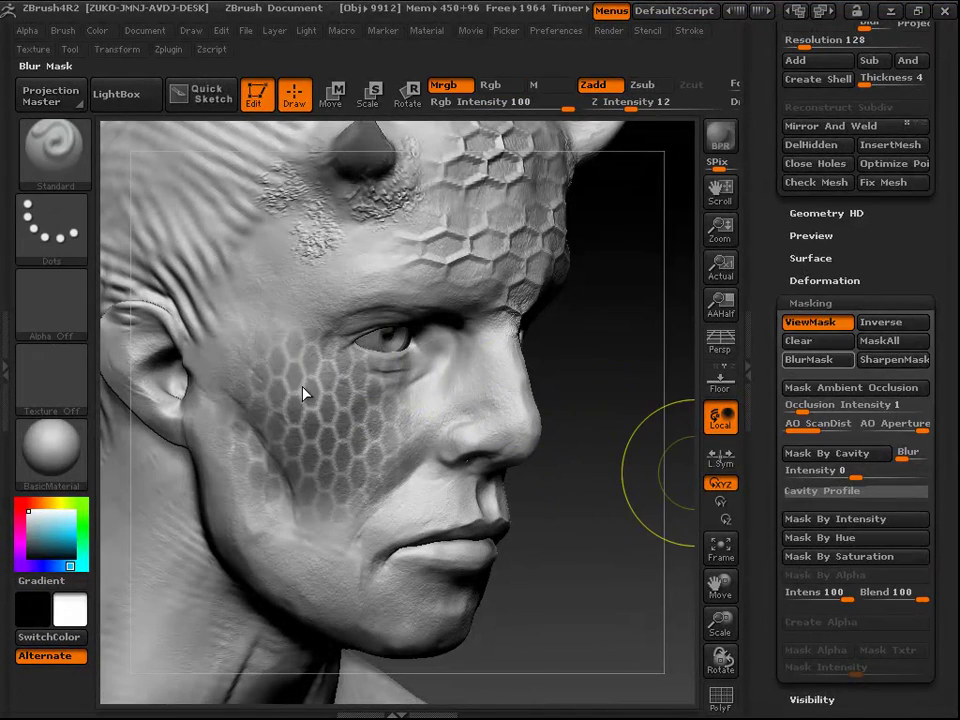
key("ctrl+h")
left_click_drag(315, 411, 322, 446)
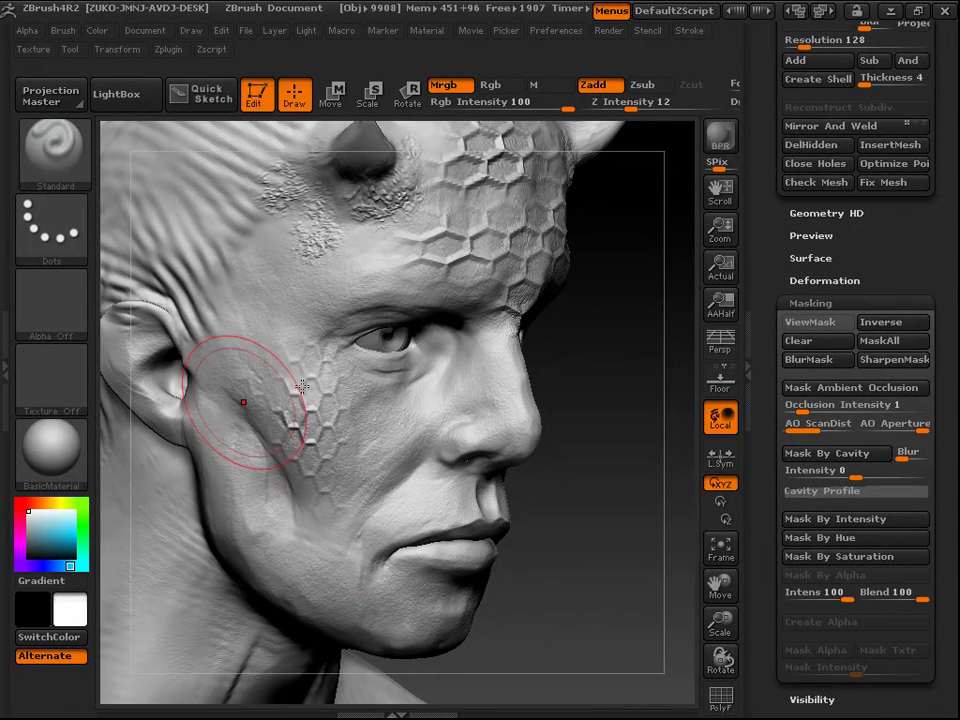
Step: View the face from the front and clear the cheek's scale mask
mouse_move(578, 482)
left_mouse_down()
mouse_move(302, 386)
mouse_move(262, 388)
left_mouse_up()
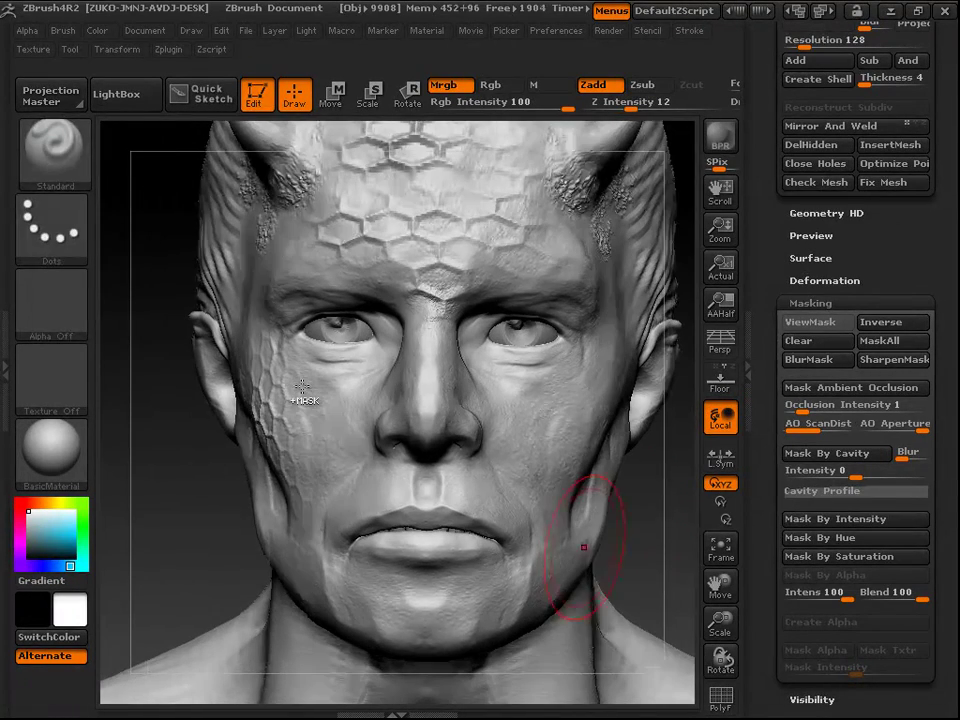
key("ctrl")
left_click_drag(676, 529, 684, 583, "ctrl")
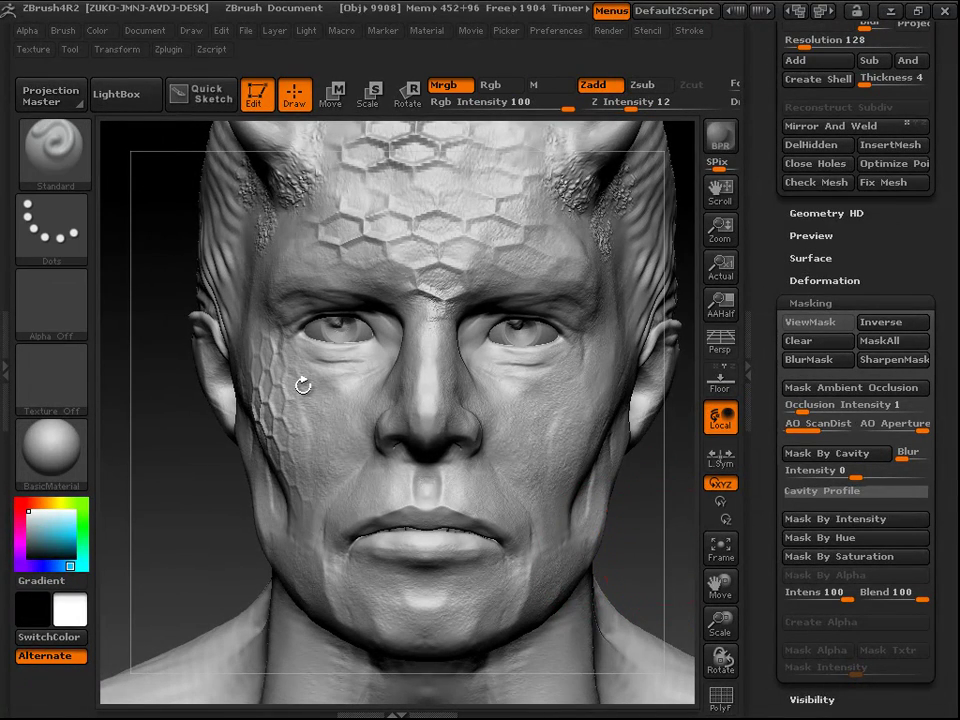
Step: Examine the scale detail on the forehead and cheek from several angles and from farther away
key("shift+d")
left_click_drag(640, 420, 615, 316, "alt")
mouse_move(520, 330)
left_mouse_down()
mouse_move(650, 340)
mouse_move(575, 342)
mouse_move(595, 332)
mouse_move(602, 430)
mouse_move(621, 391)
left_mouse_up()
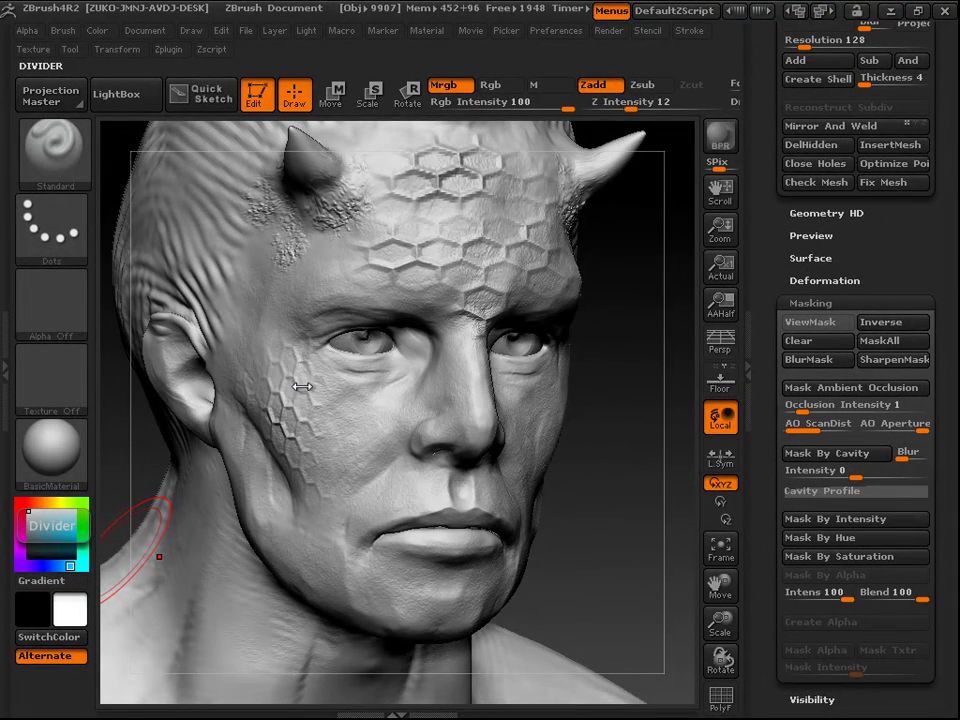
left_click_drag(590, 505, 615, 535)
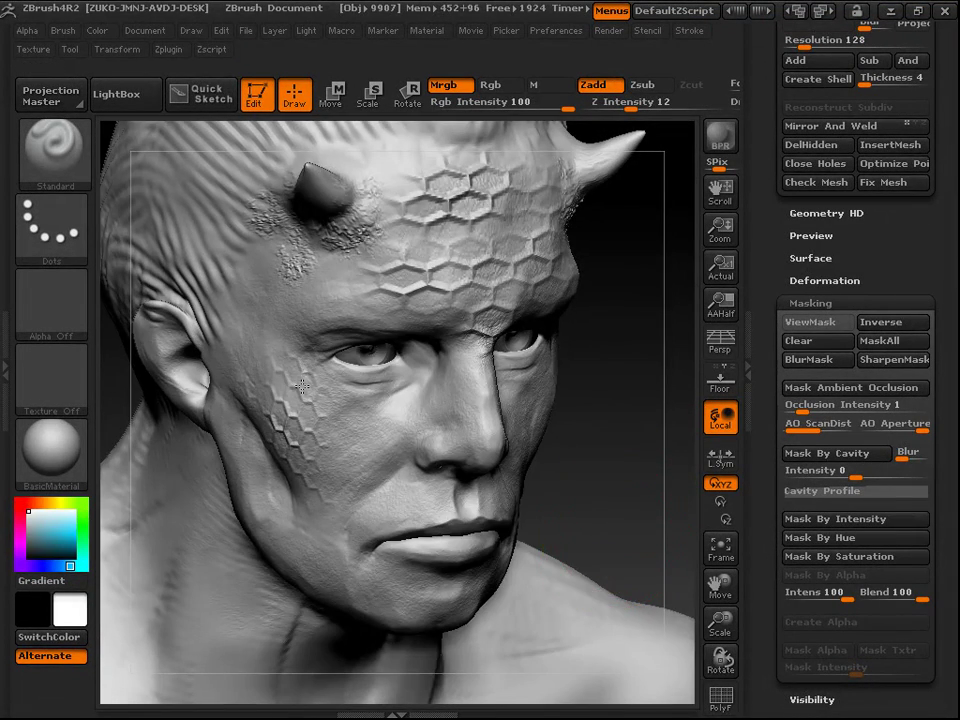
left_click_drag(303, 385, 302, 386)
right_click_drag(302, 386, 302, 386)
mouse_move(540, 490)
left_mouse_down()
mouse_move(615, 494)
mouse_move(601, 494)
left_mouse_up()
left_click_drag(303, 385, 303, 385)
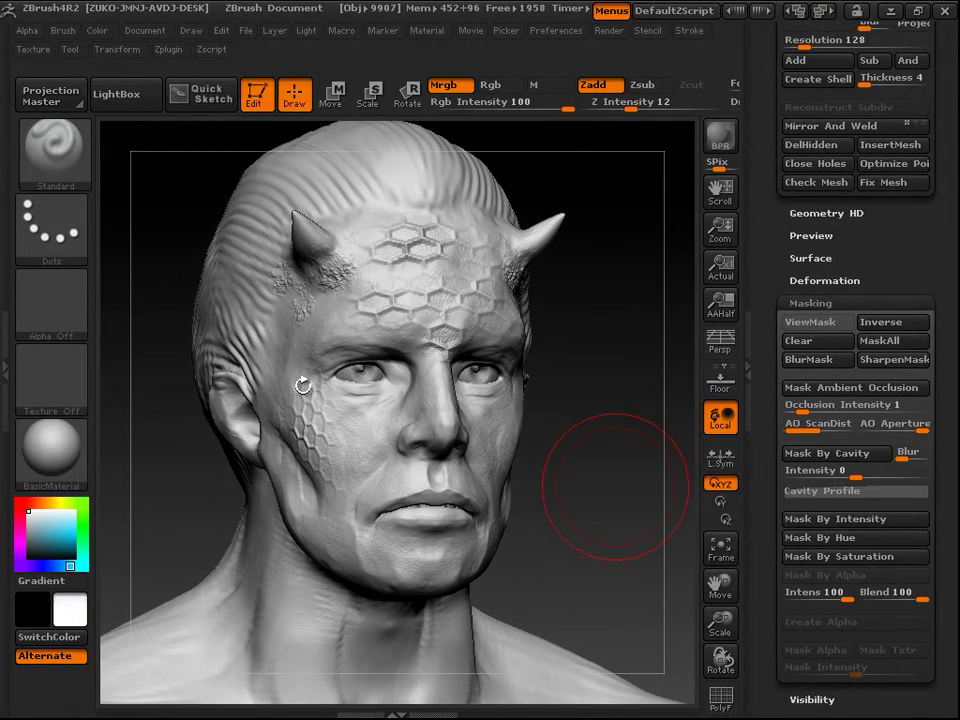